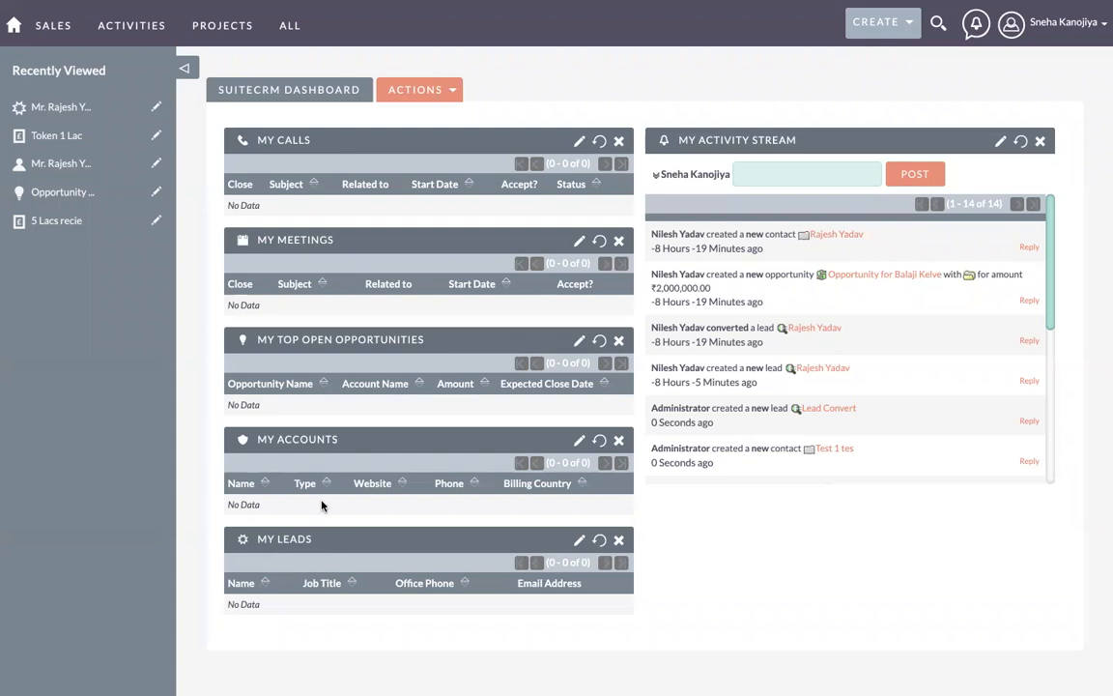
# Step: Rearrange the dashboard so My Leads is at the top with My Top Open Opportunities directly below
pyautogui.moveTo(296, 546); pyautogui.dragTo(277, 141)
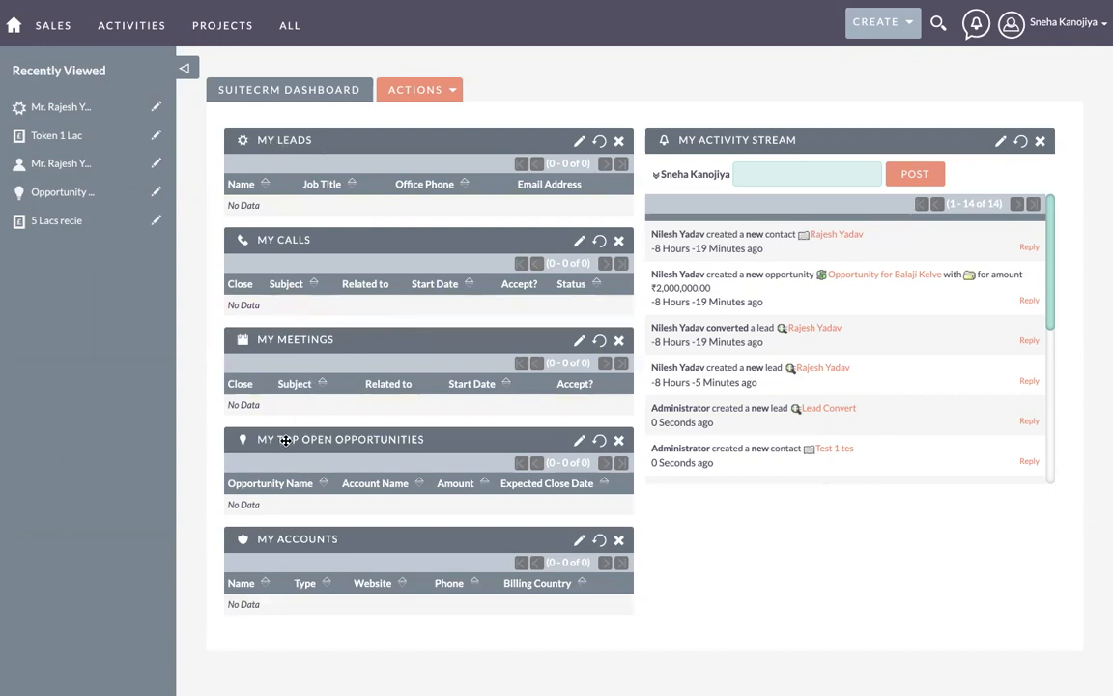
pyautogui.moveTo(286, 440); pyautogui.dragTo(272, 227)
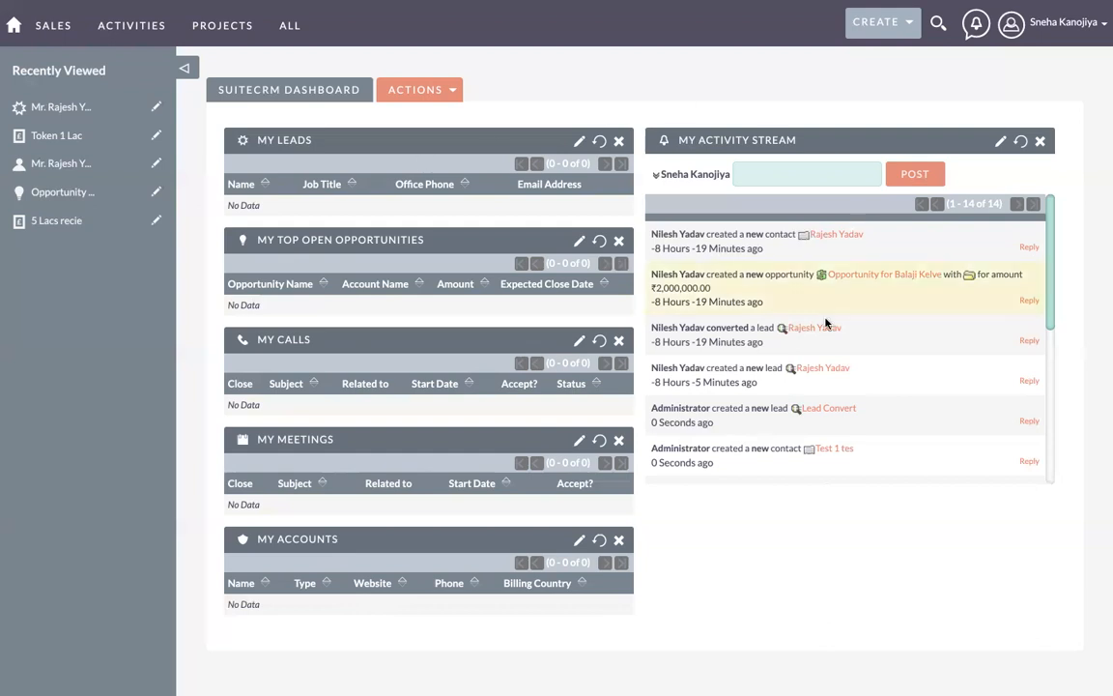
pyautogui.moveTo(49, 29)
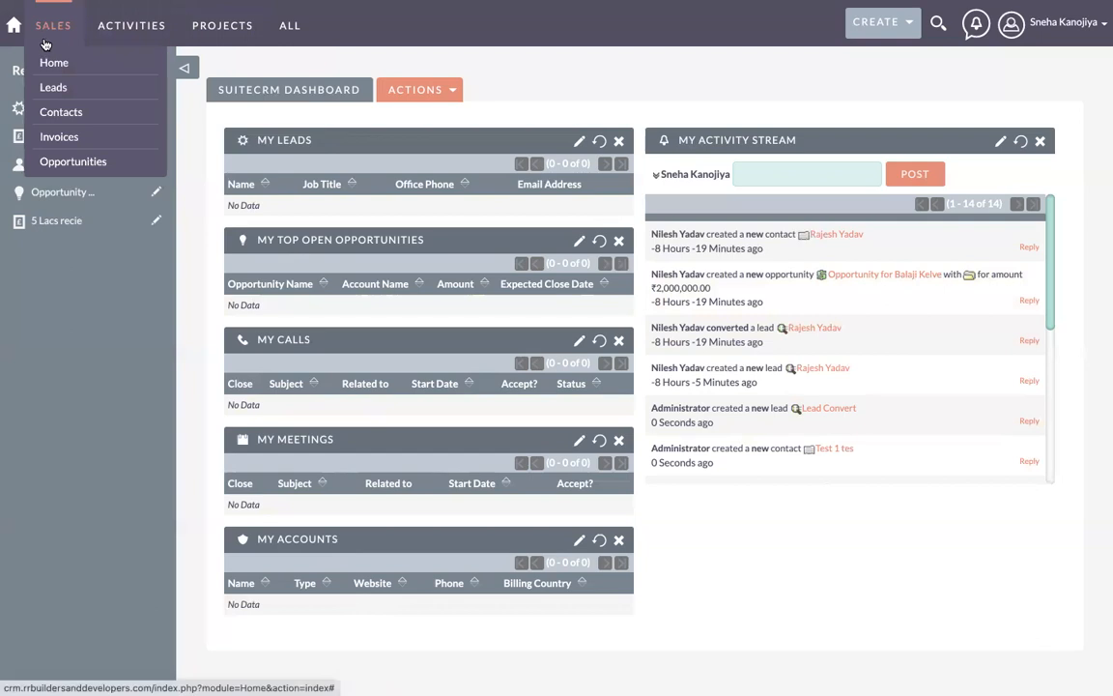
# Step: Go to Sales > Leads to list the four leads: three Converted, one New
pyautogui.click(56, 89)
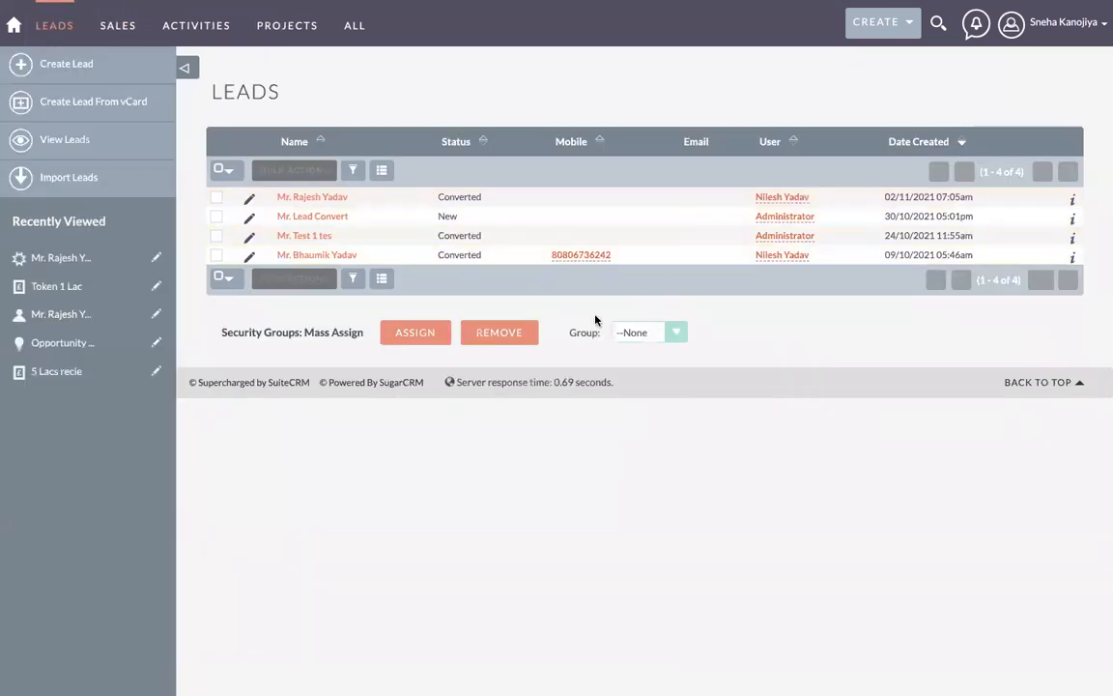
pyautogui.moveTo(43, 26)
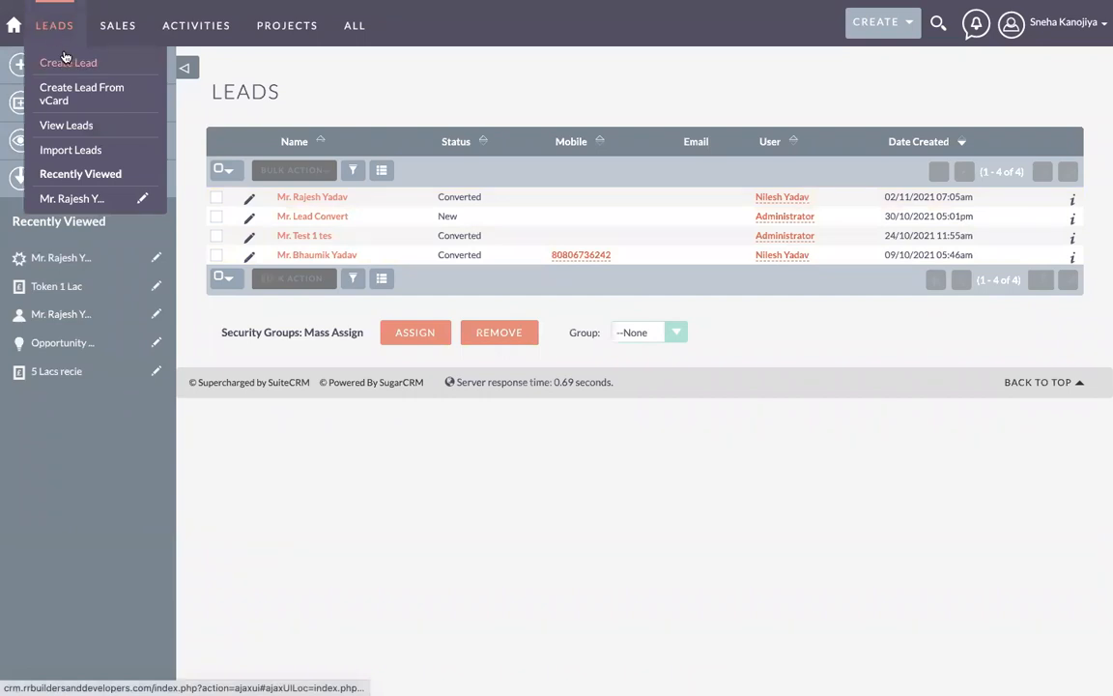
pyautogui.moveTo(117, 28)
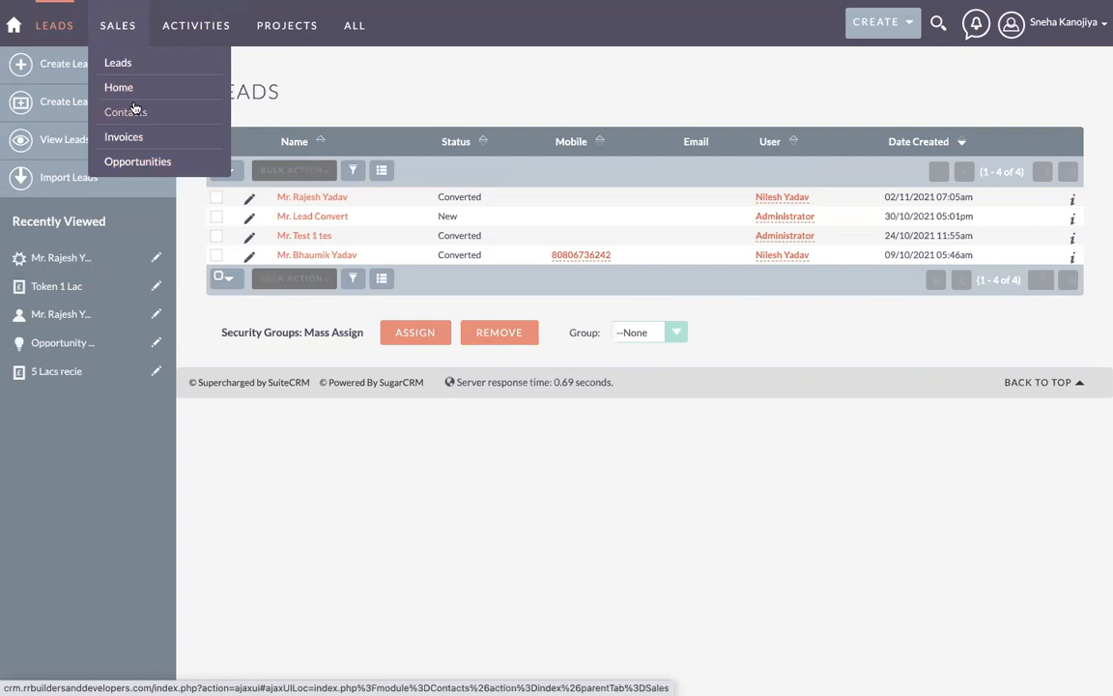
# Step: Look over the top navigation menus, then start a blank lead via Create Lead
pyautogui.moveTo(201, 38)
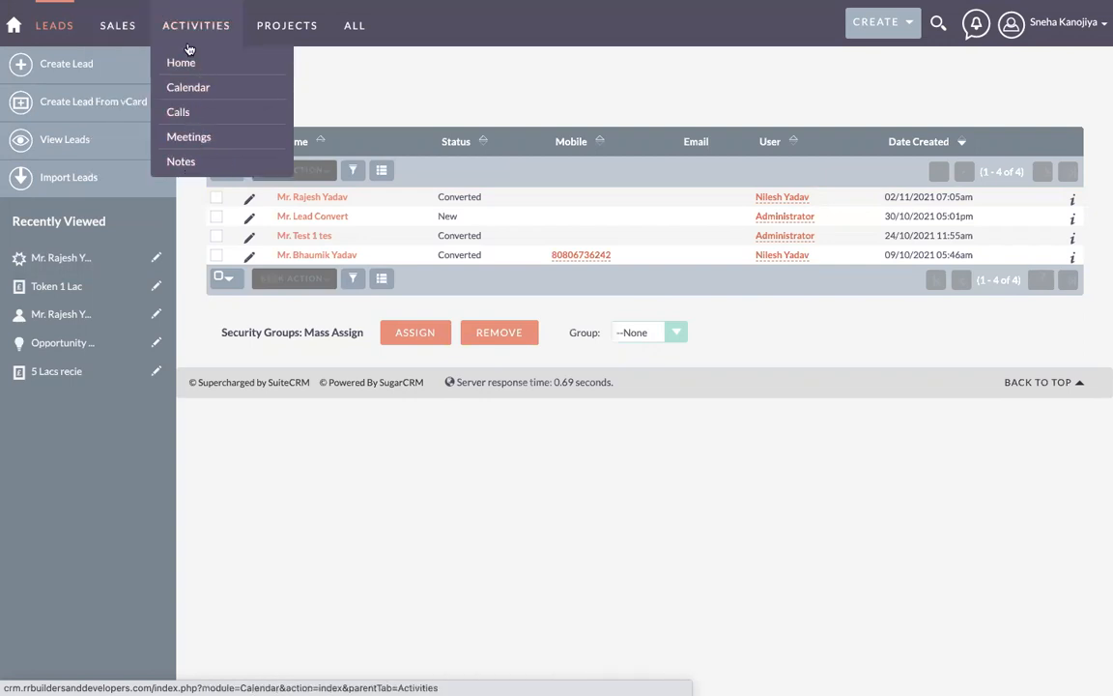
pyautogui.moveTo(279, 29)
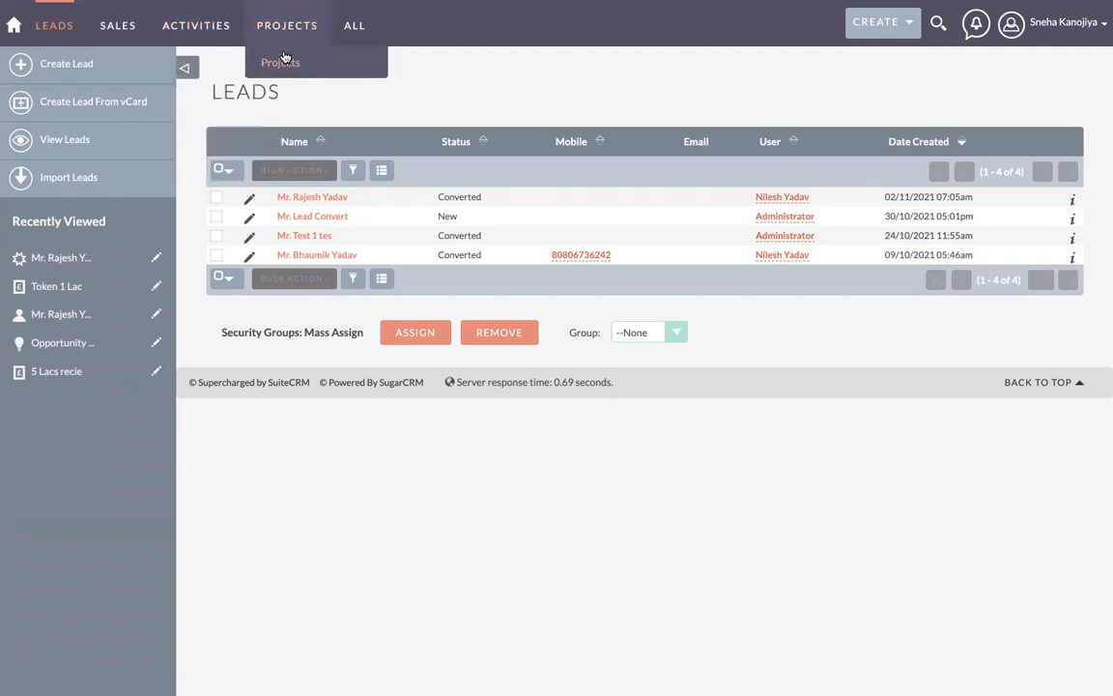
pyautogui.moveTo(354, 31)
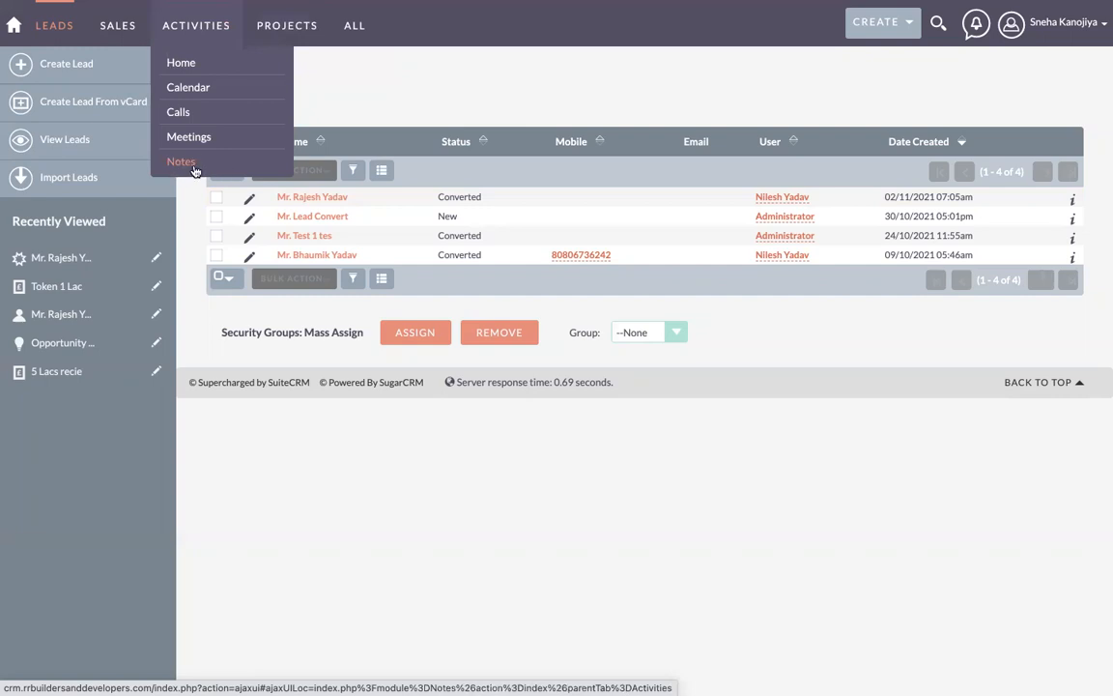
pyautogui.moveTo(112, 27)
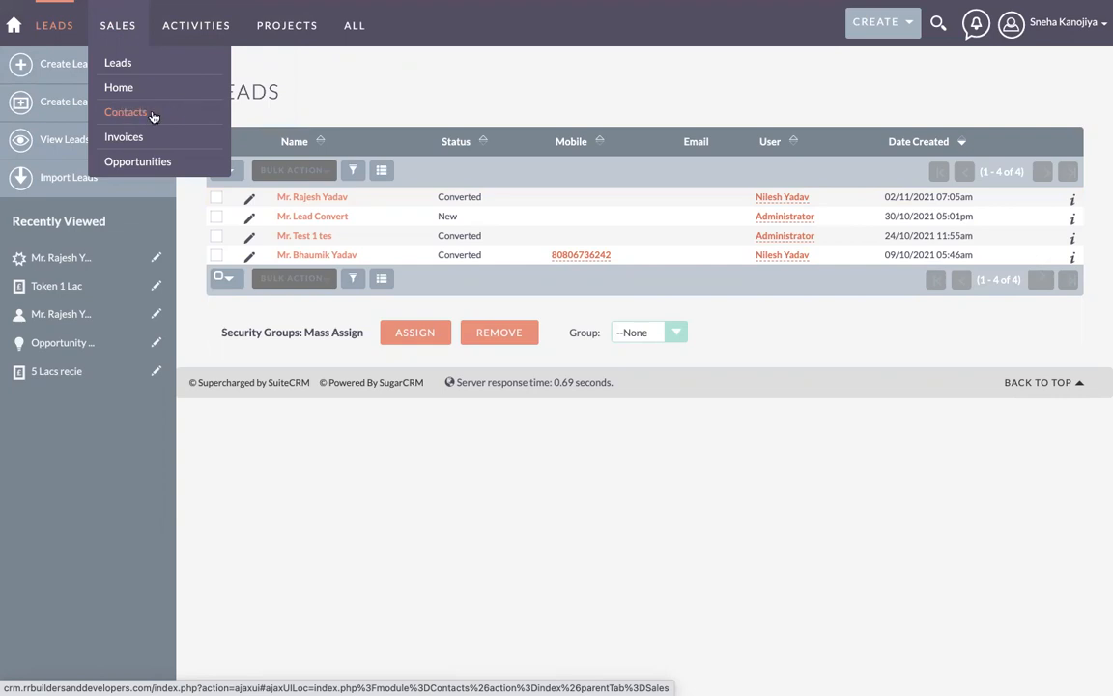
pyautogui.click(53, 65)
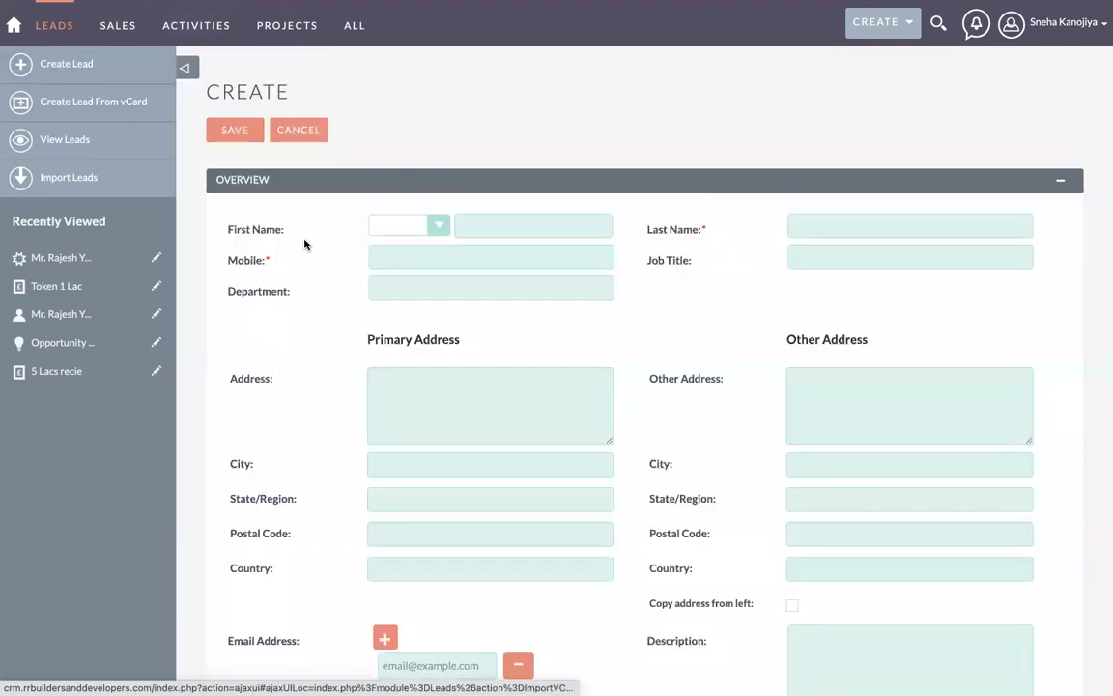
# Step: Set the lead's salutation to Mr. and fill in its first and last name
pyautogui.click(397, 229)
pyautogui.click(401, 248)
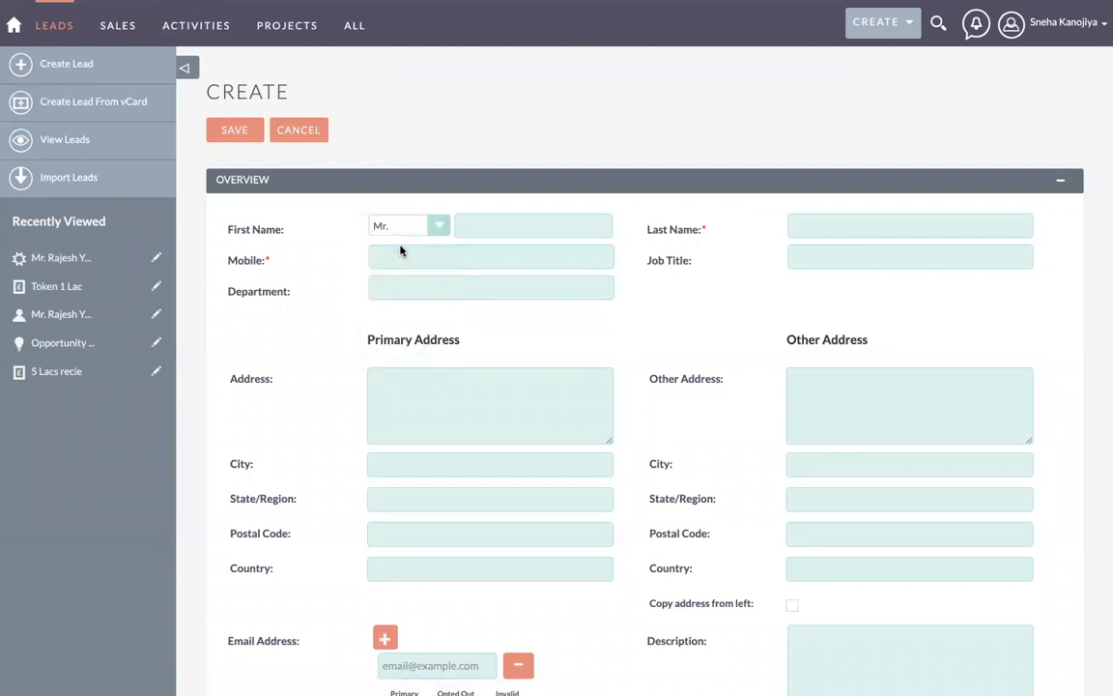
pyautogui.click(485, 230)
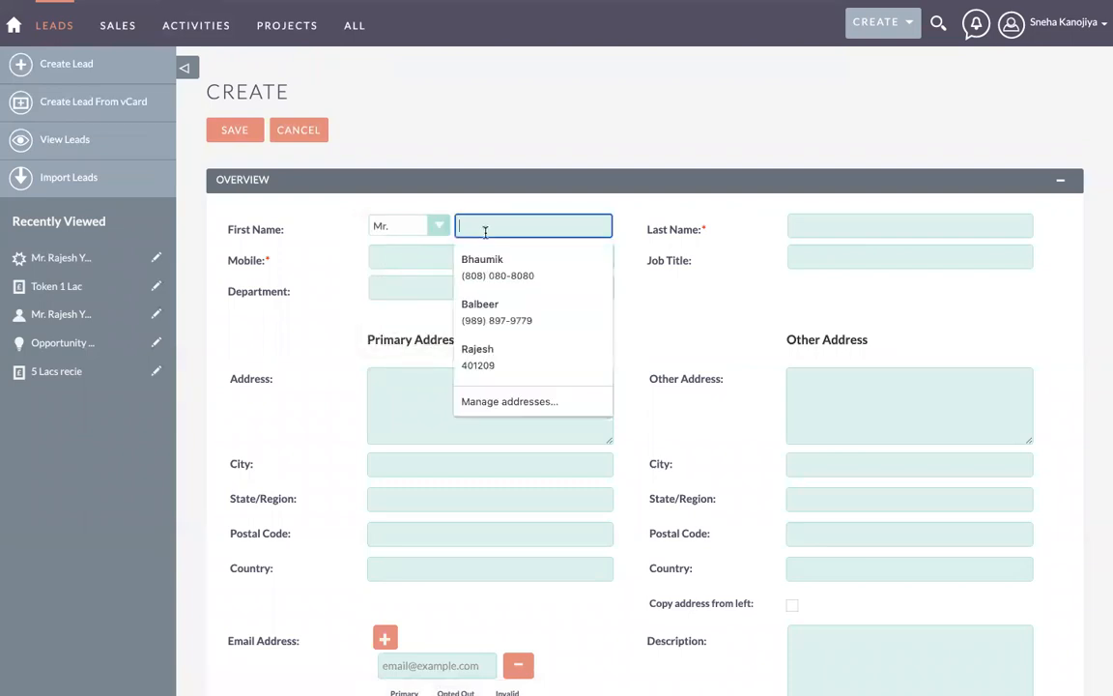
pyautogui.write('ABC')
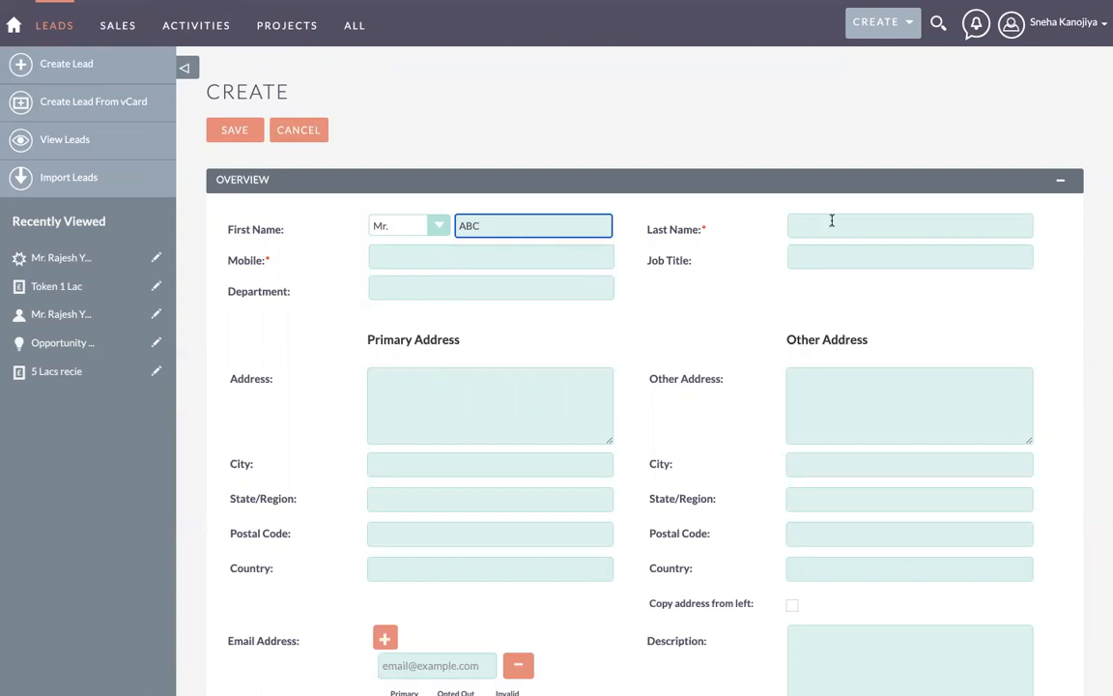
pyautogui.click(855, 229)
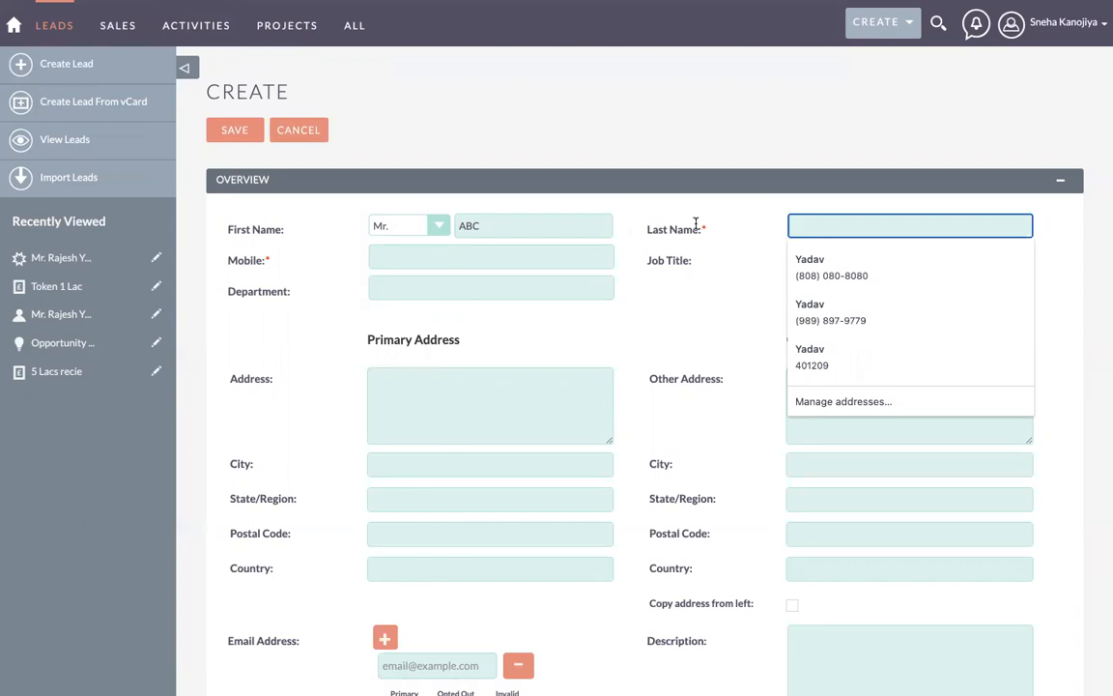
pyautogui.click(637, 220)
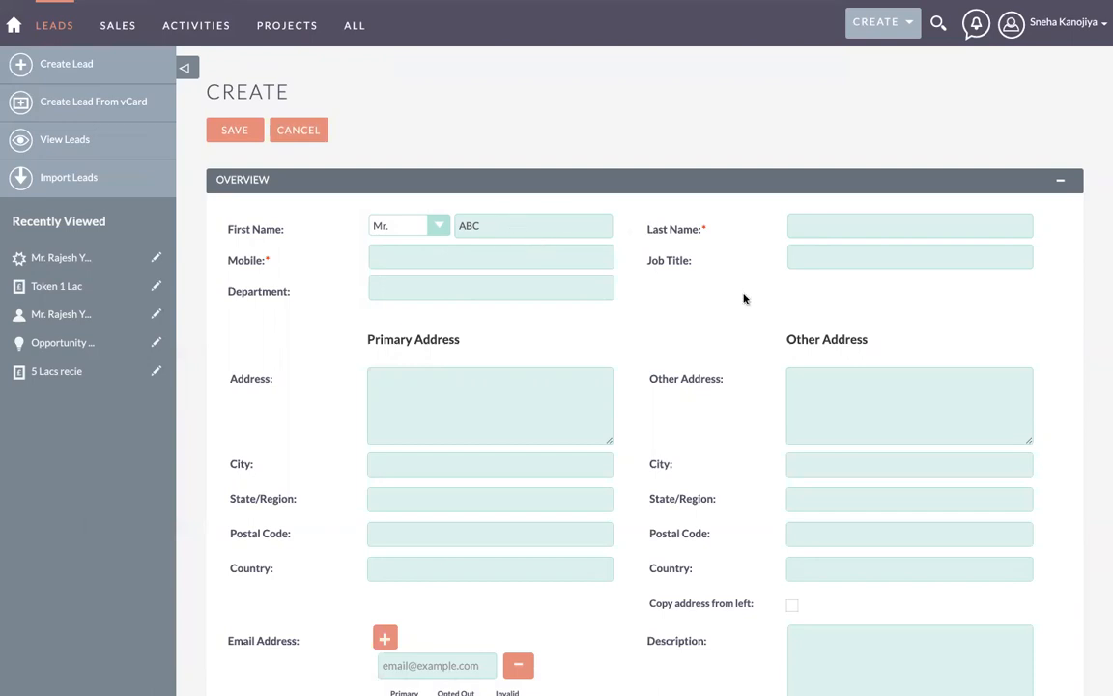
pyautogui.scroll(-1, 596, 336)
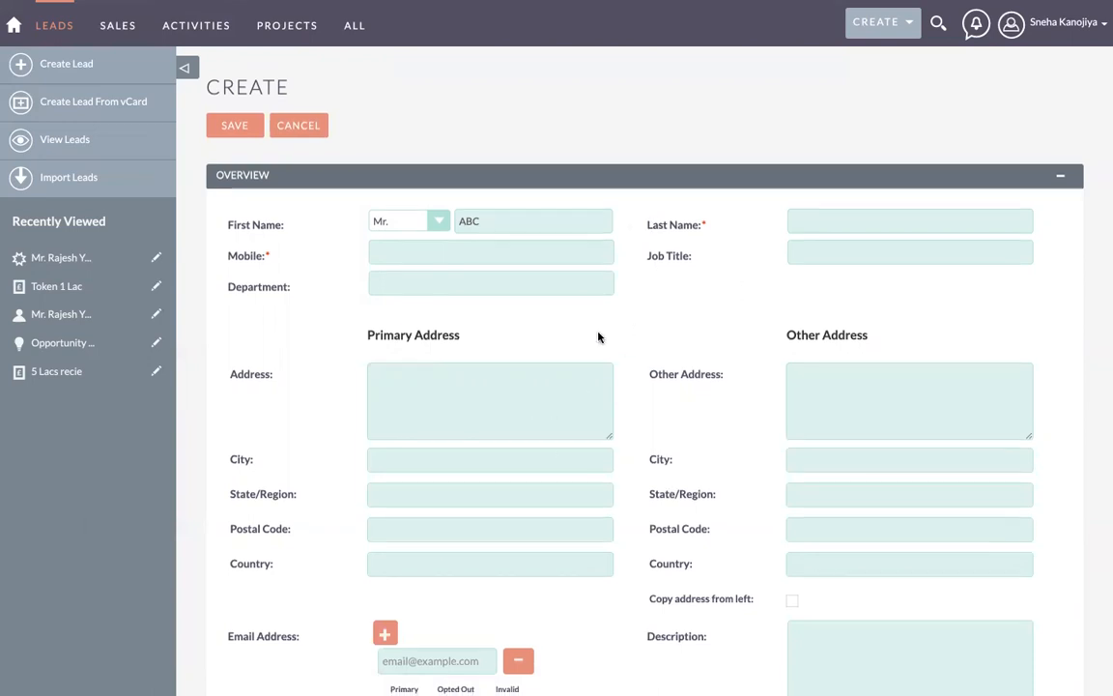
pyautogui.scroll(1, 598, 329)
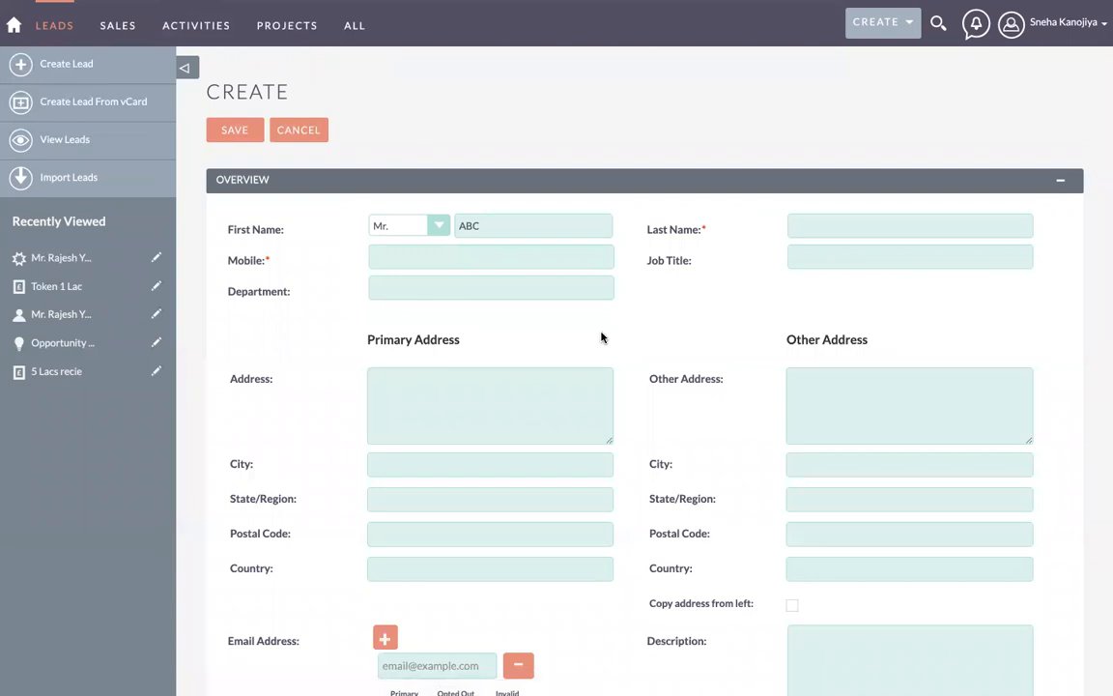
pyautogui.click(825, 224)
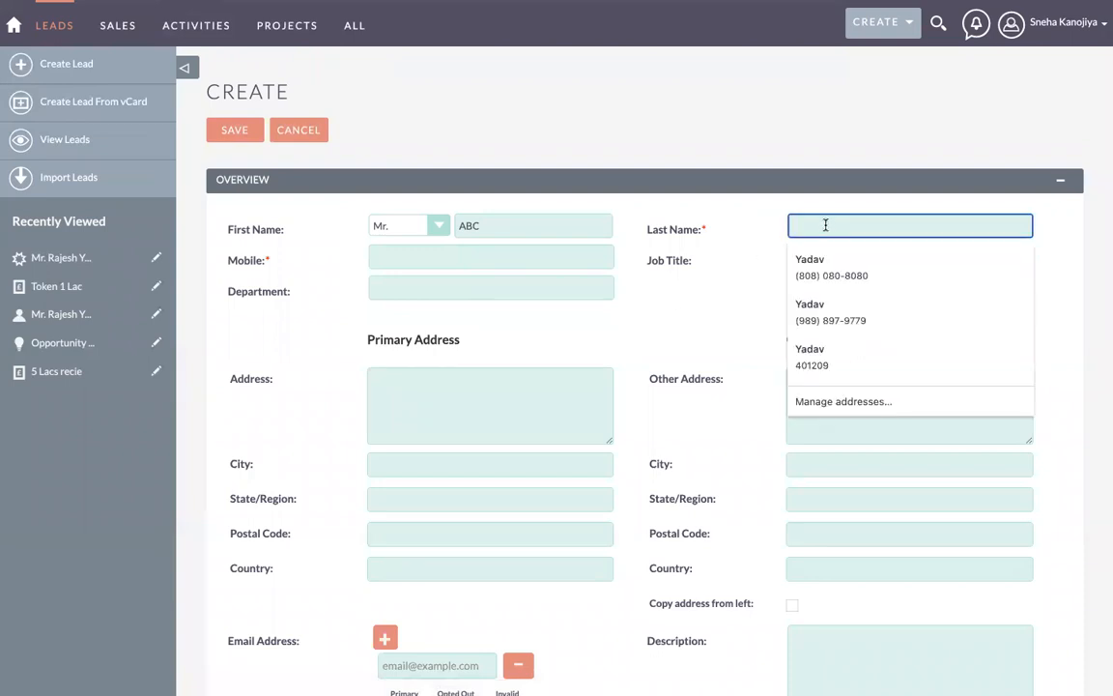
pyautogui.write('Yadav')
pyautogui.click(456, 250)
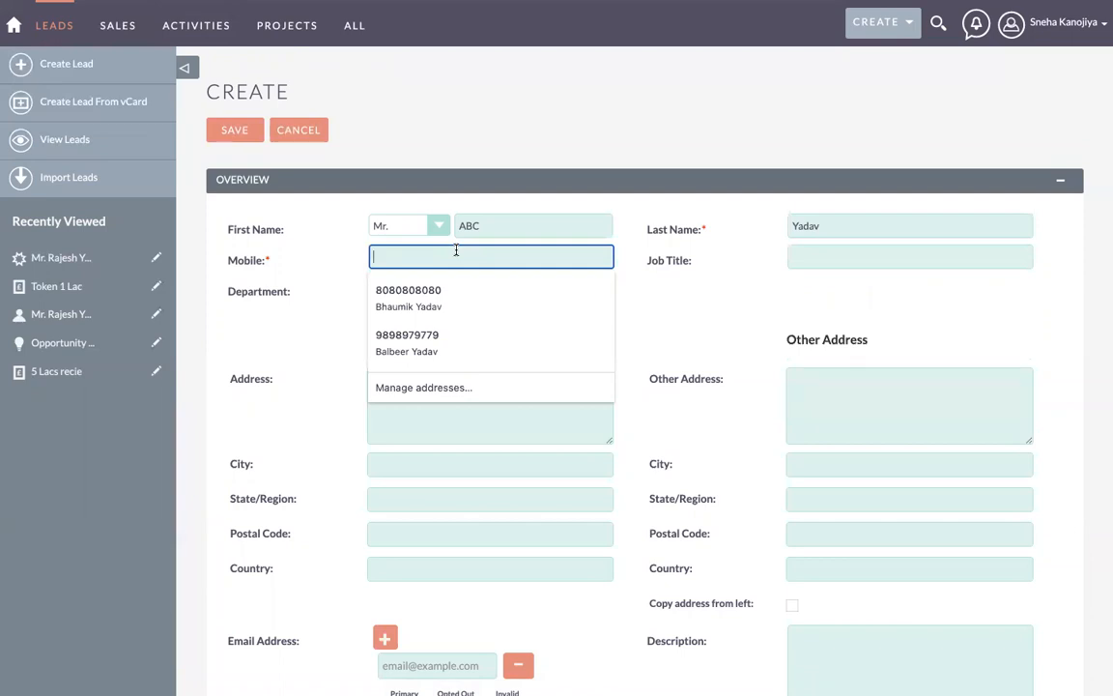
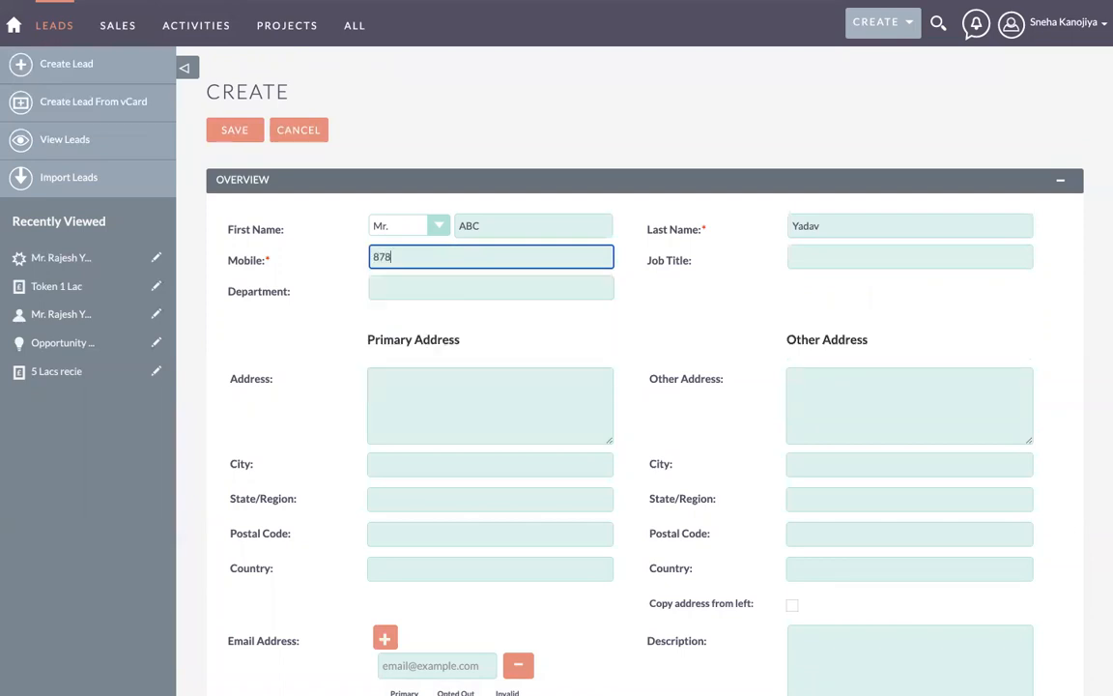
# Step: Enter the lead's mobile number, job title Software Engineer and department Development
pyautogui.click(839, 258)
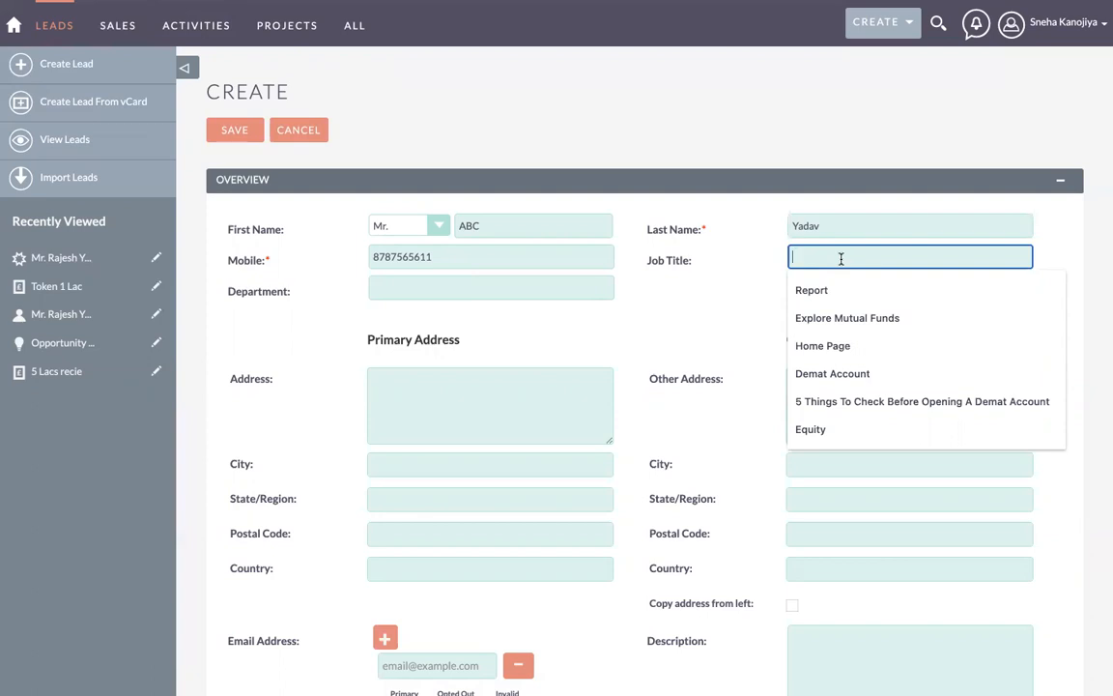
pyautogui.write('SOft')
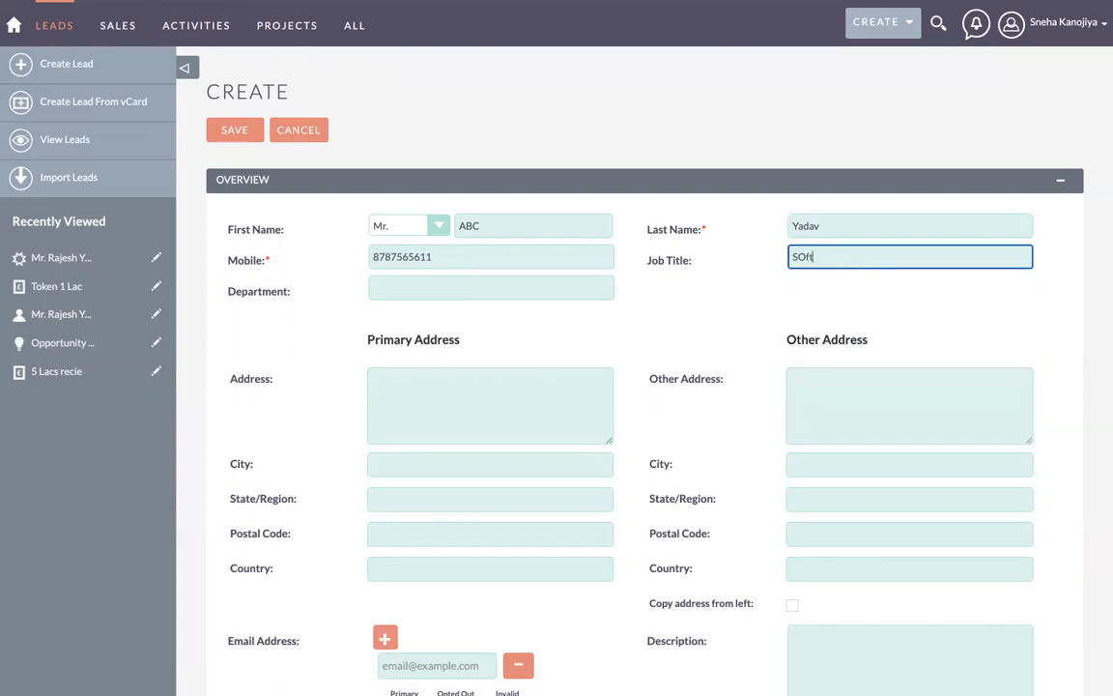
pyautogui.write('ware')
pyautogui.click(803, 259)
pyautogui.press('BackSpace')
pyautogui.write('o')
pyautogui.click(881, 257)
pyautogui.write('Engineer')
pyautogui.click(445, 287)
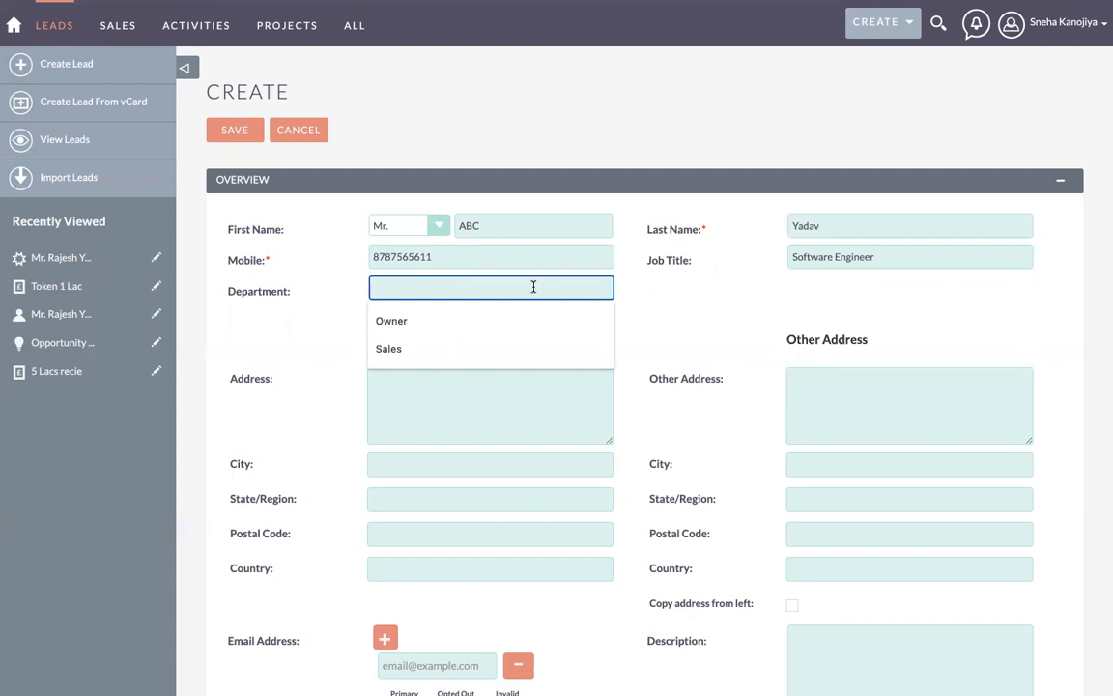
pyautogui.write('Develop')
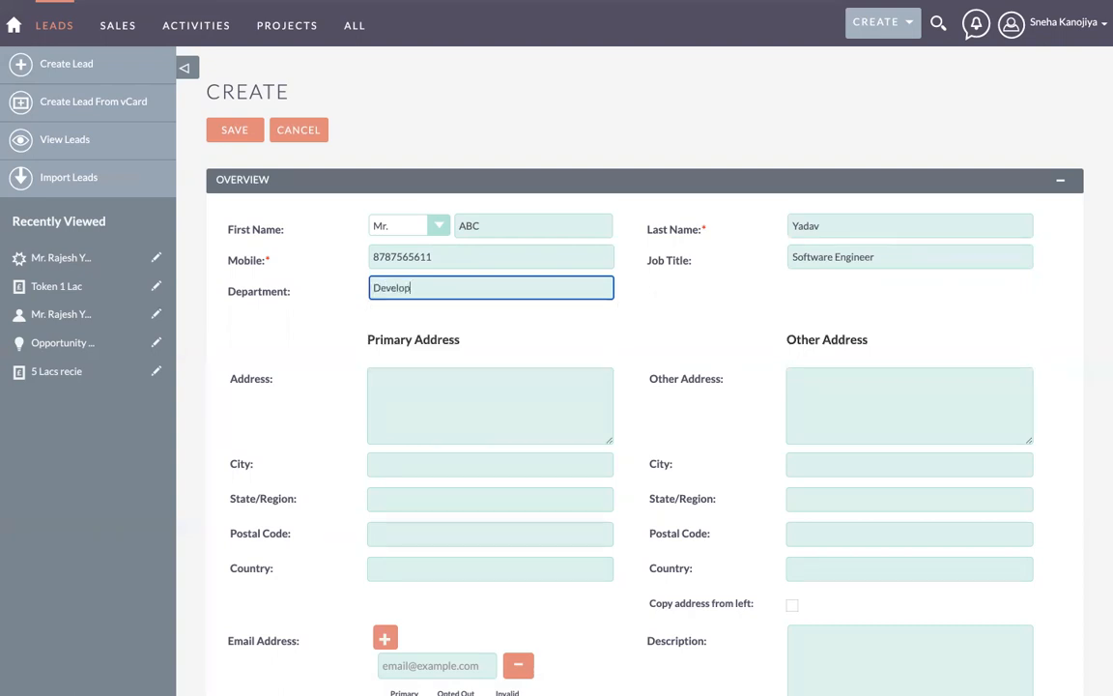
pyautogui.write('ment')
pyautogui.click(661, 304)
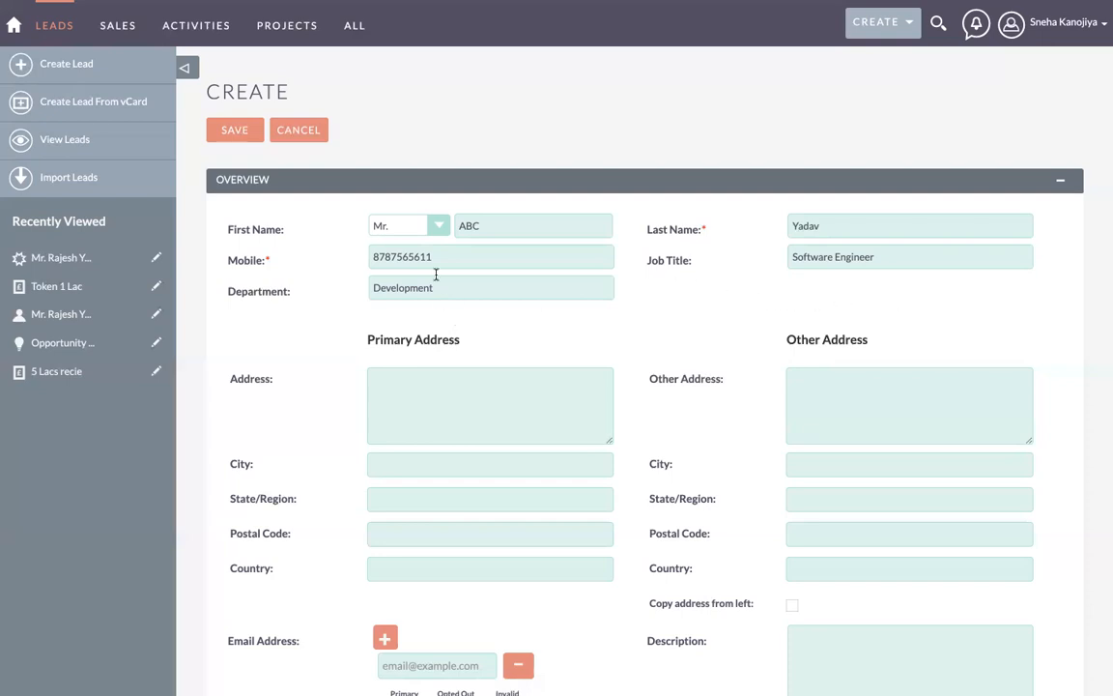
pyautogui.scroll(-1, 436, 275)
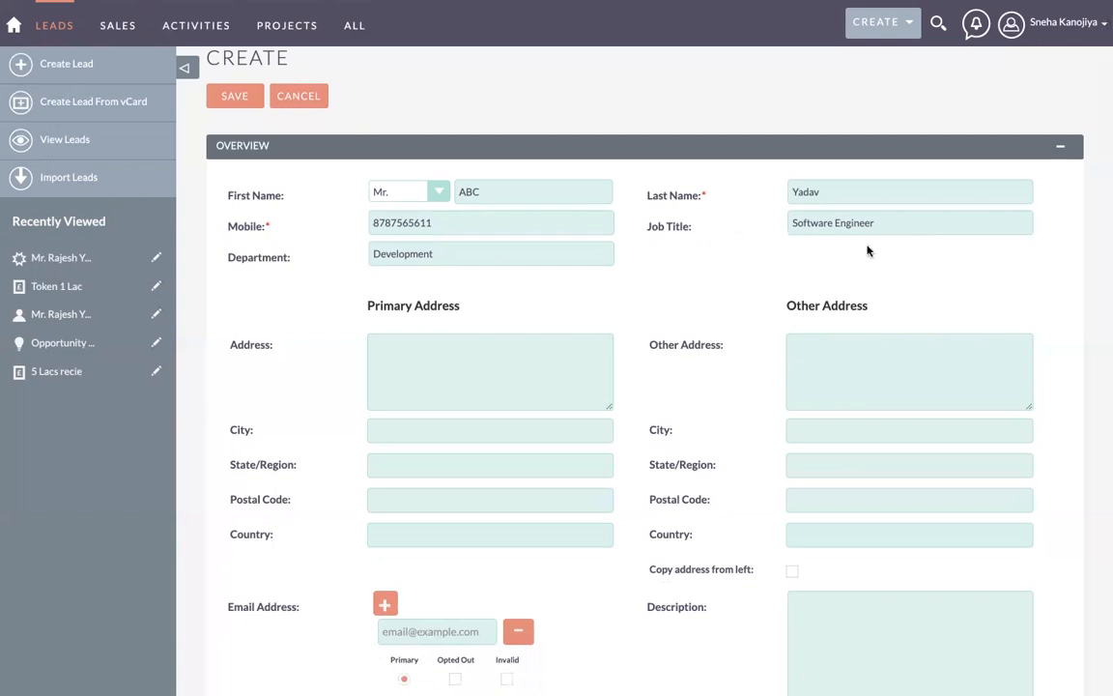
# Step: Fill in the lead's primary street address, city and state/region
pyautogui.scroll(-3, 718, 292)
pyautogui.click(399, 276)
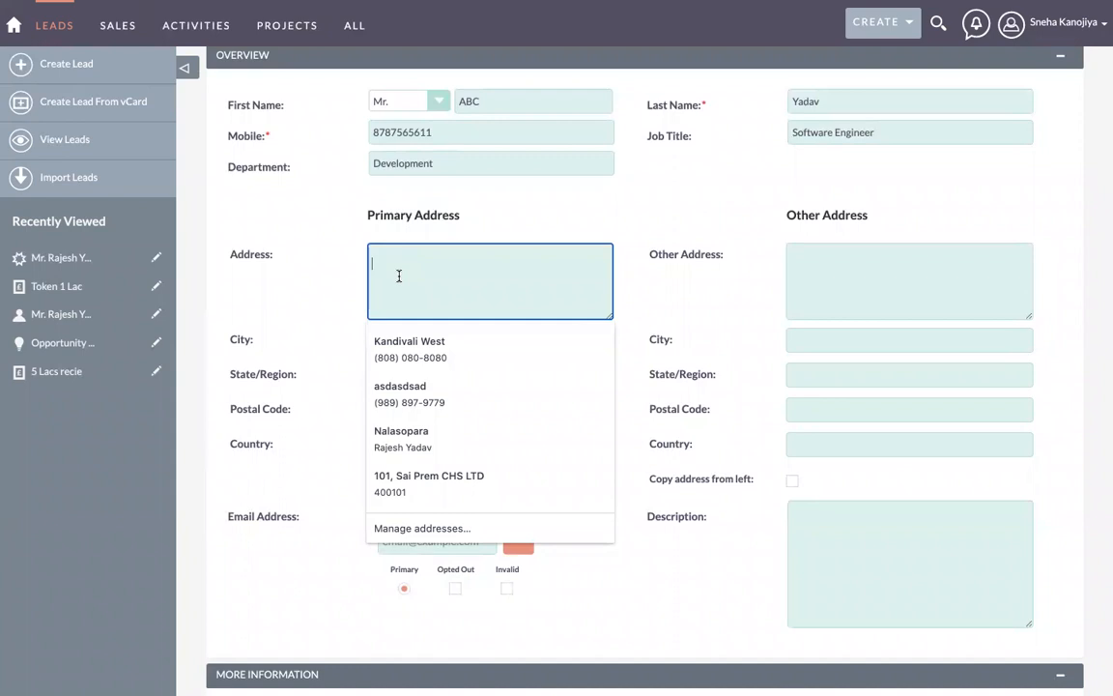
pyautogui.click(402, 339)
pyautogui.write('Th')
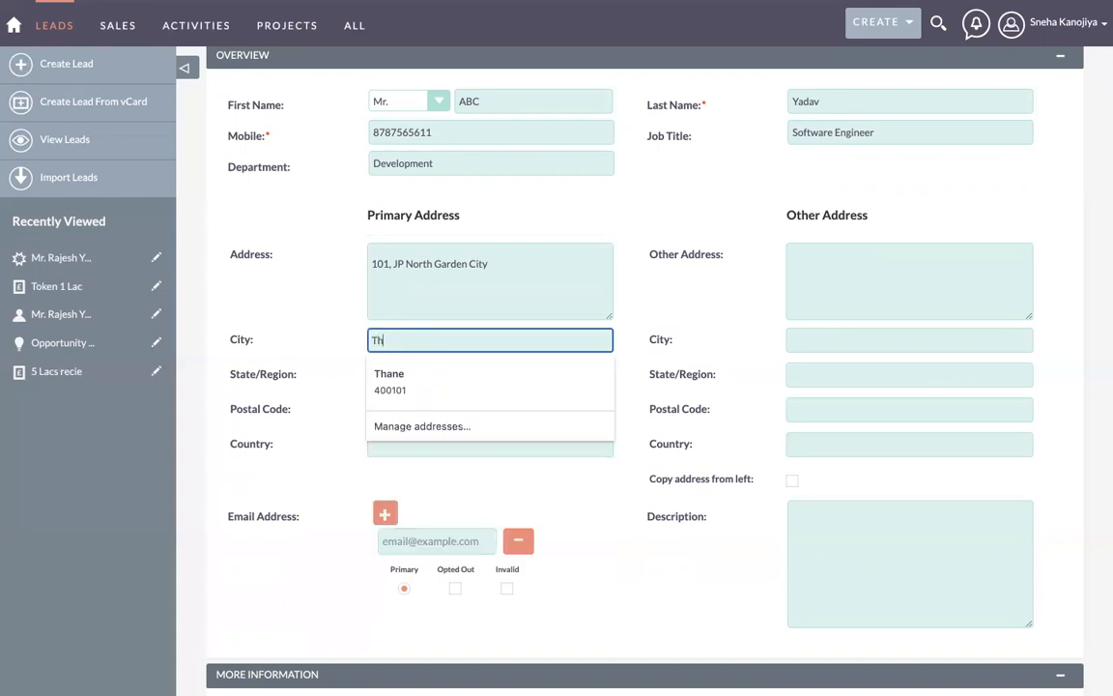
pyautogui.write('ane')
pyautogui.click(417, 377)
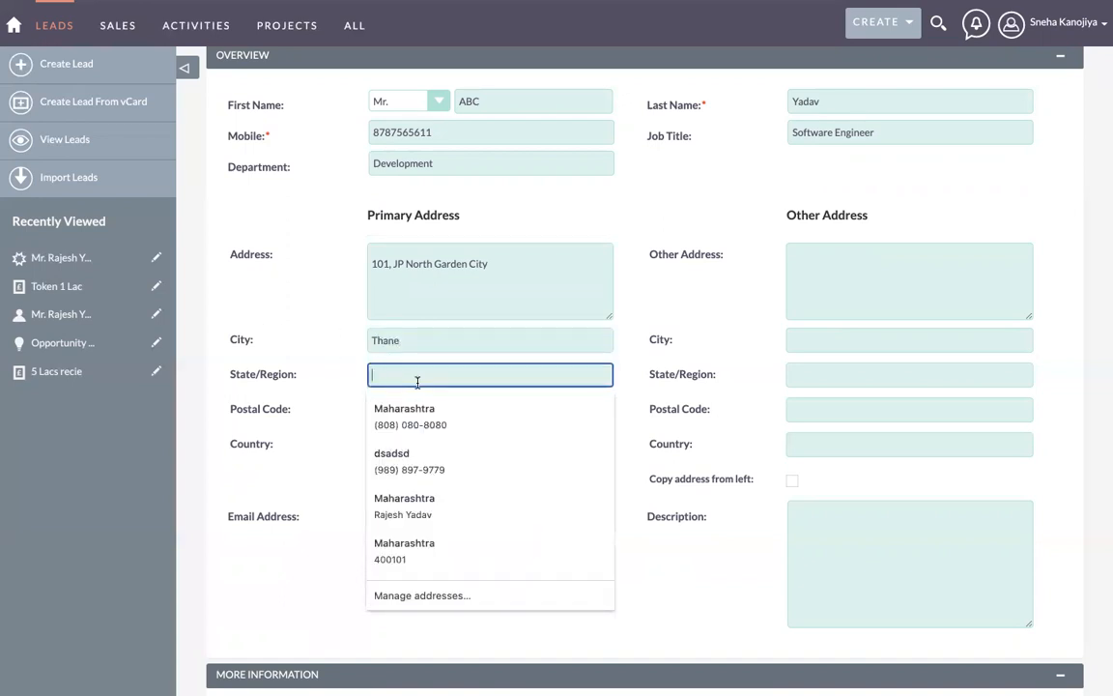
pyautogui.write('40')
pyautogui.press('BackSpace')
pyautogui.press('BackSpace')
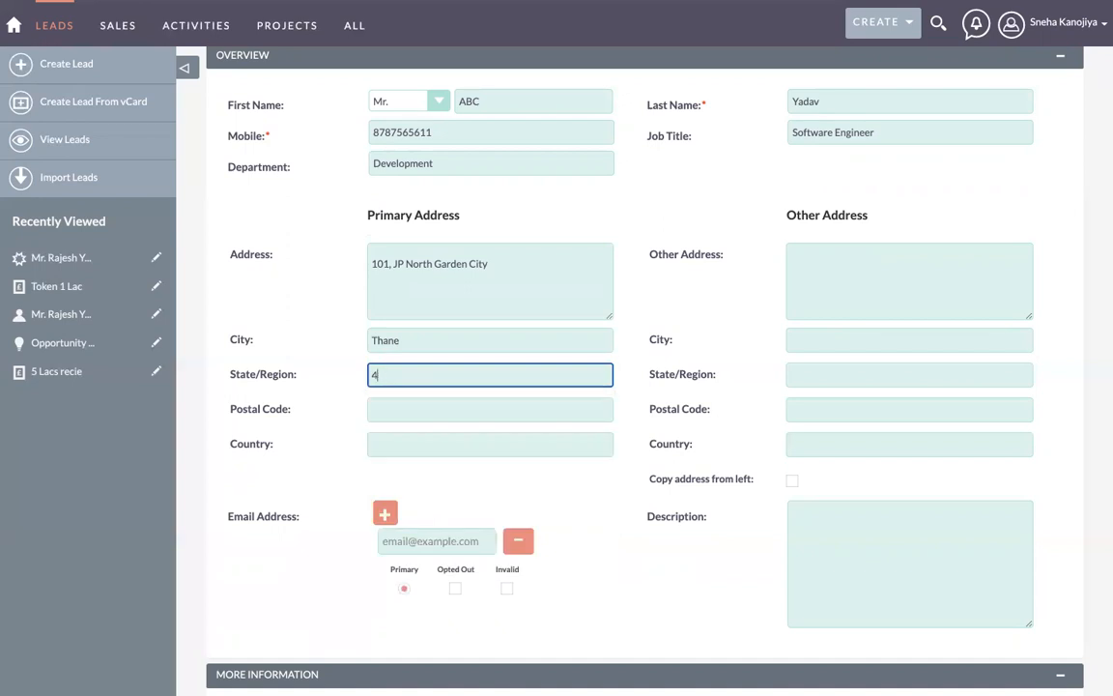
pyautogui.write('Maha')
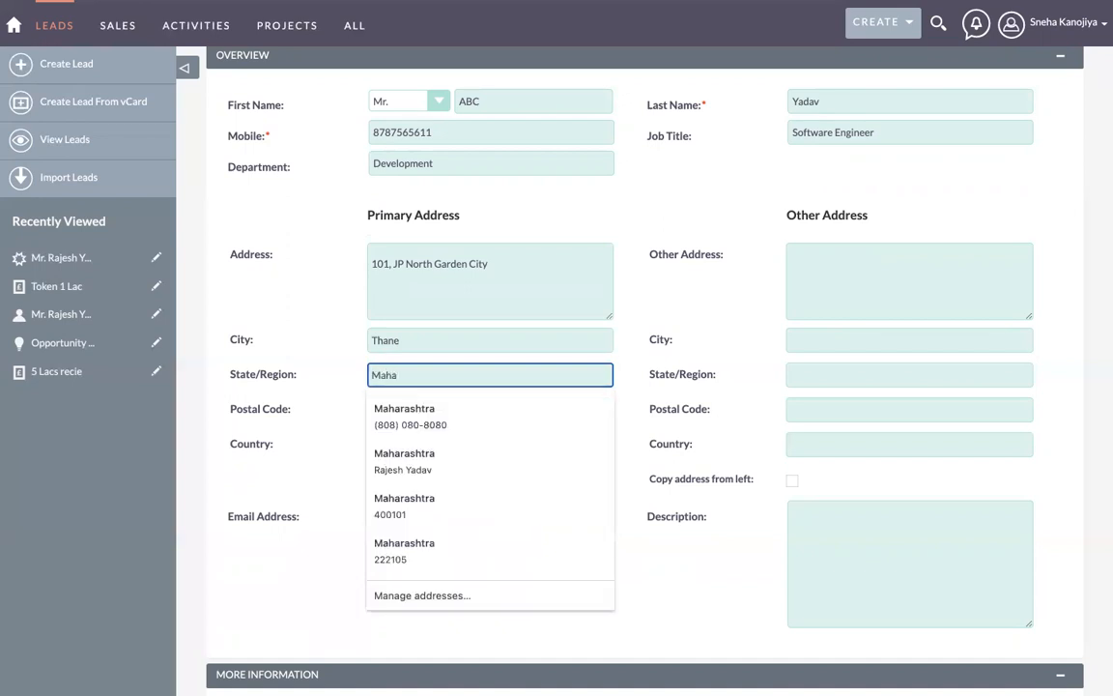
pyautogui.write('rashtra')
pyautogui.click(318, 397)
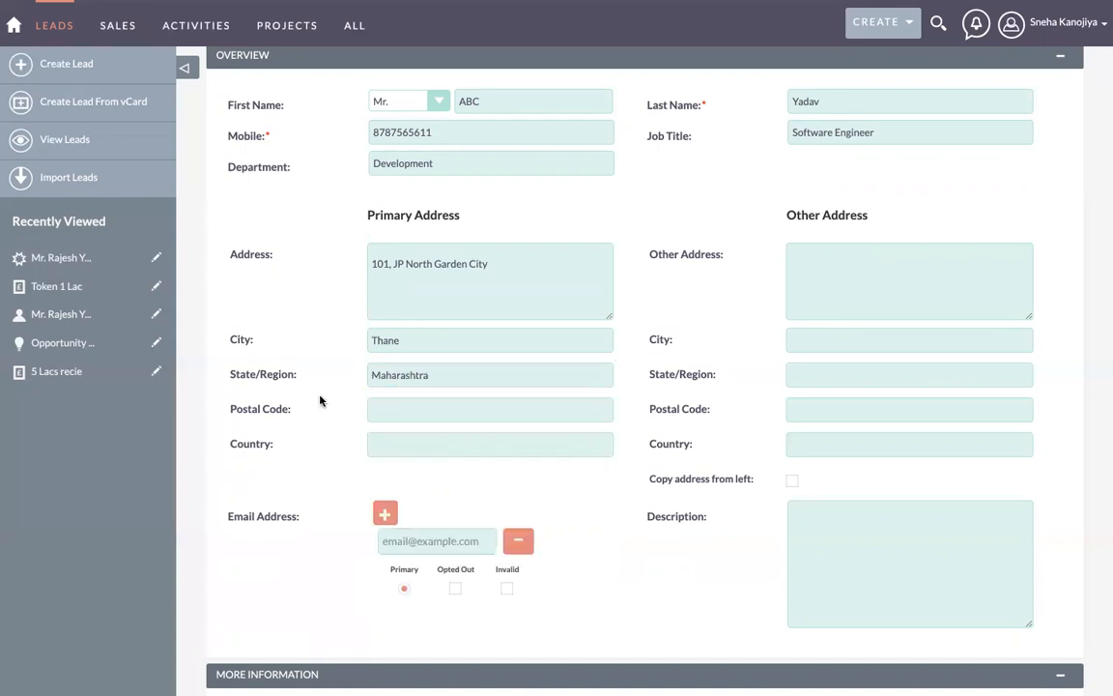
# Step: Complete the primary address with its postal code and country, correcting the typos
pyautogui.click(415, 413)
pyautogui.write('4')
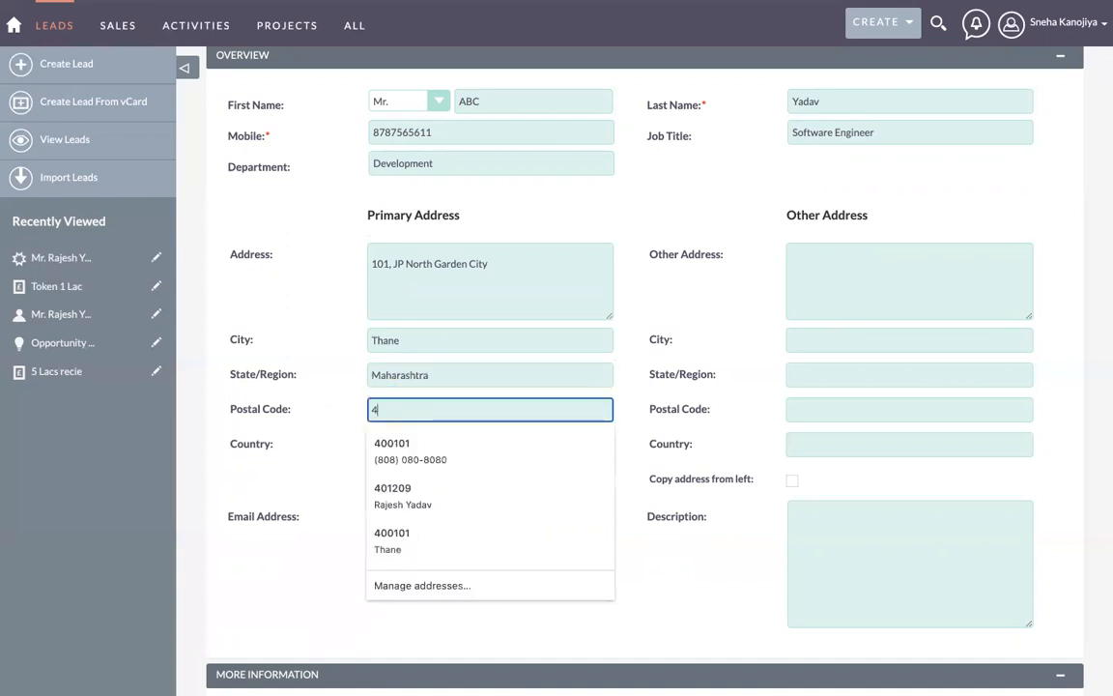
pyautogui.write('01017')
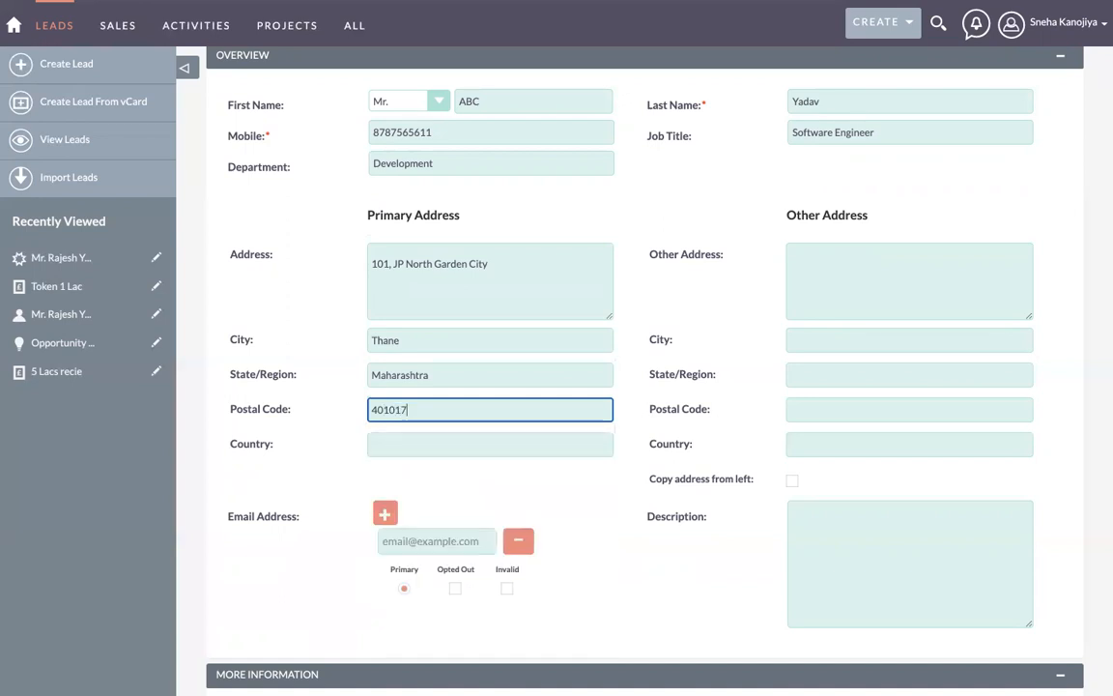
pyautogui.press('BackSpace')
pyautogui.press('BackSpace')
pyautogui.press('BackSpace')
pyautogui.write('107')
pyautogui.click(393, 447)
pyautogui.write('Indu')
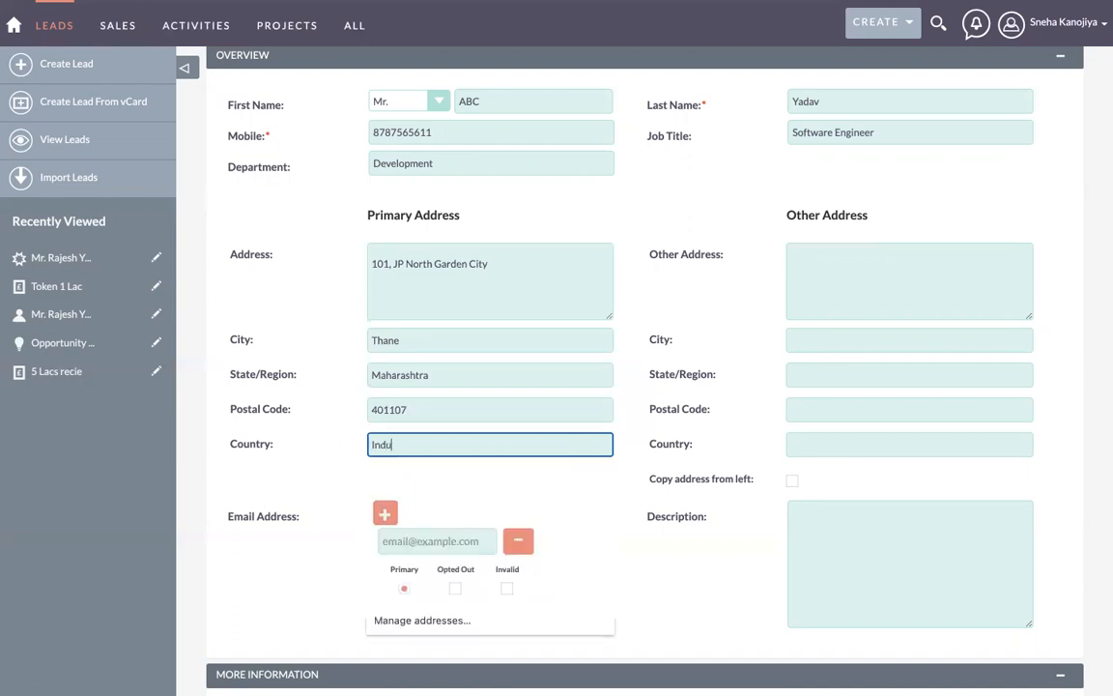
pyautogui.press('BackSpace')
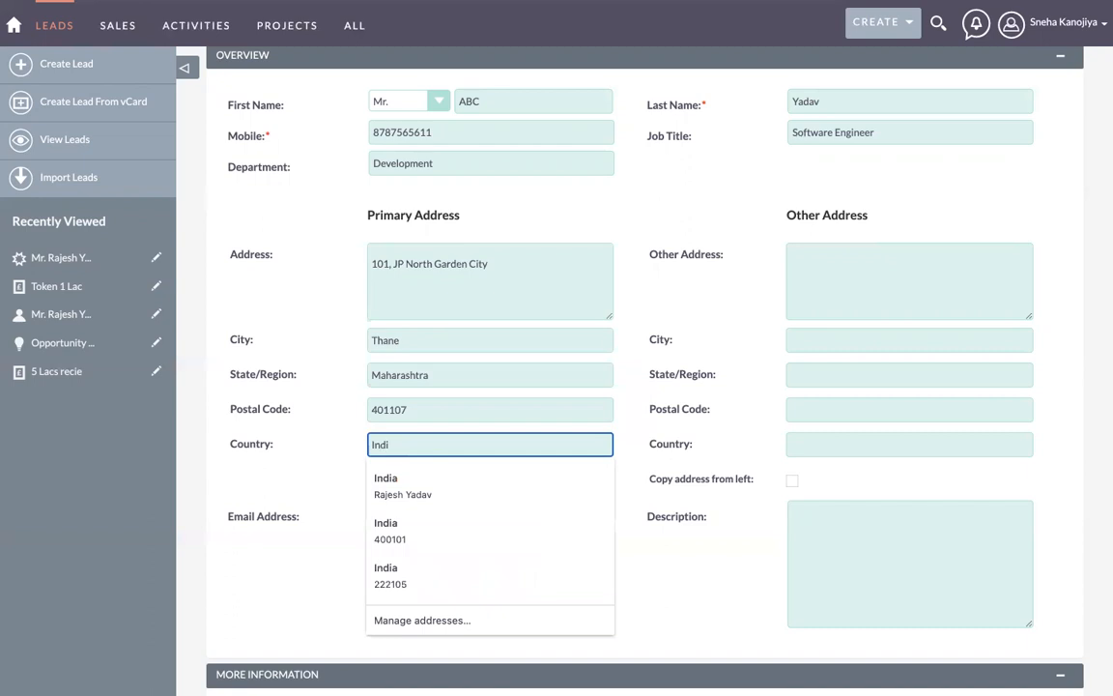
pyautogui.write('a')
pyautogui.click(640, 449)
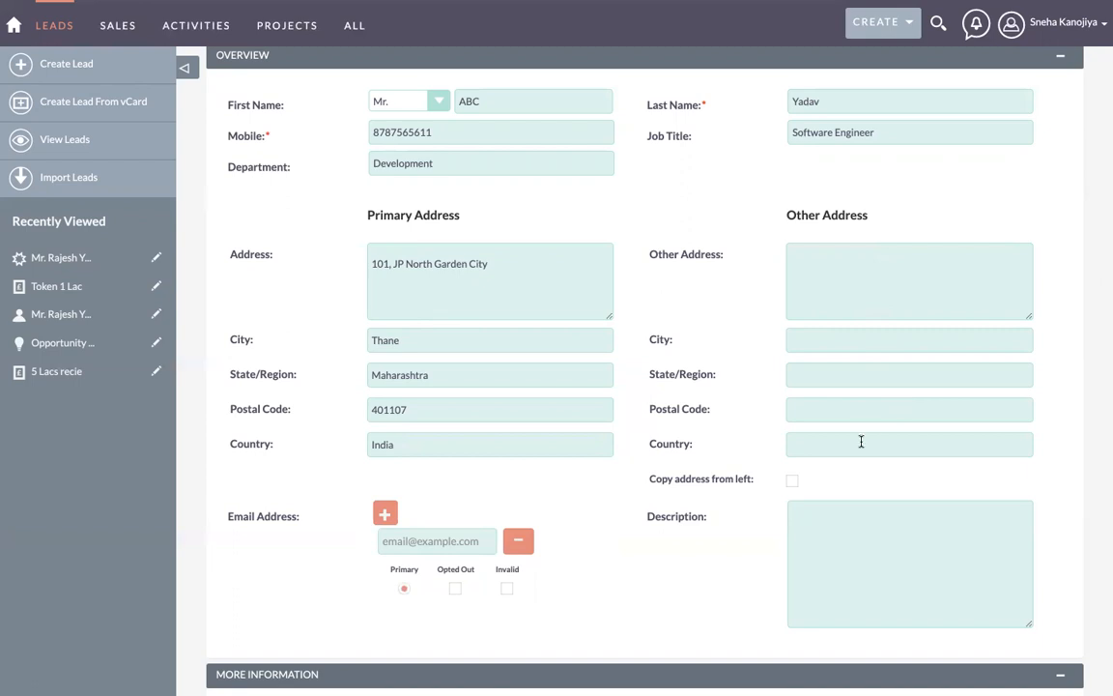
# Step: Copy the primary address into Other Address with 'Copy address from left'
pyautogui.click(793, 482)
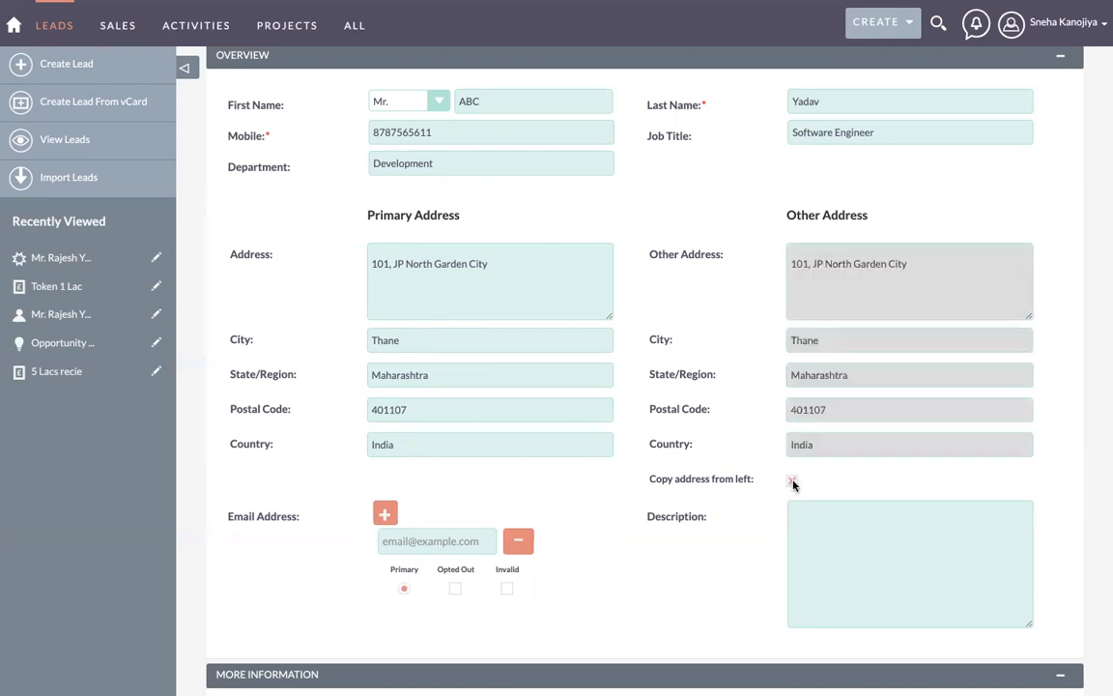
pyautogui.scroll(-3, 755, 341)
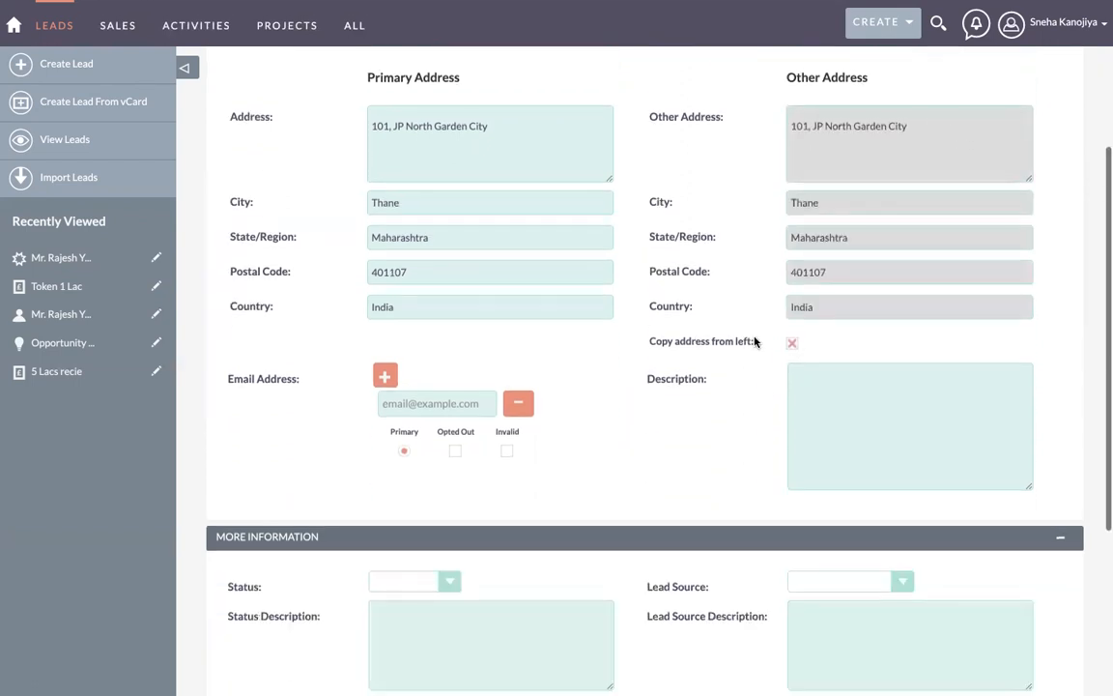
pyautogui.scroll(2, 906, 142)
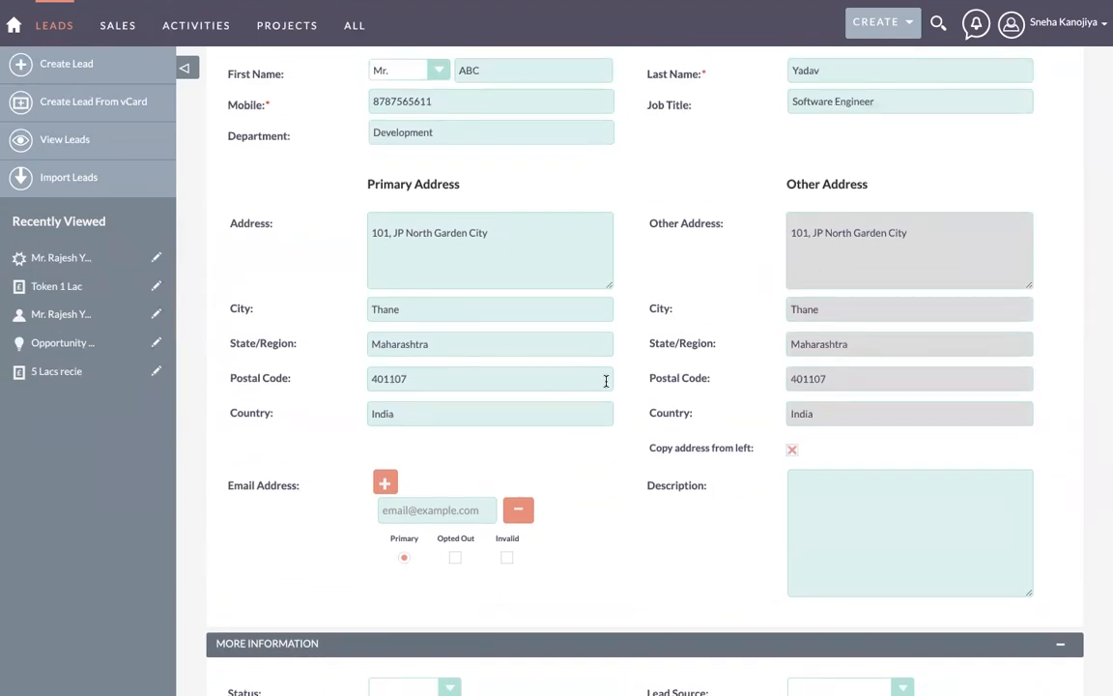
pyautogui.scroll(-3, 606, 382)
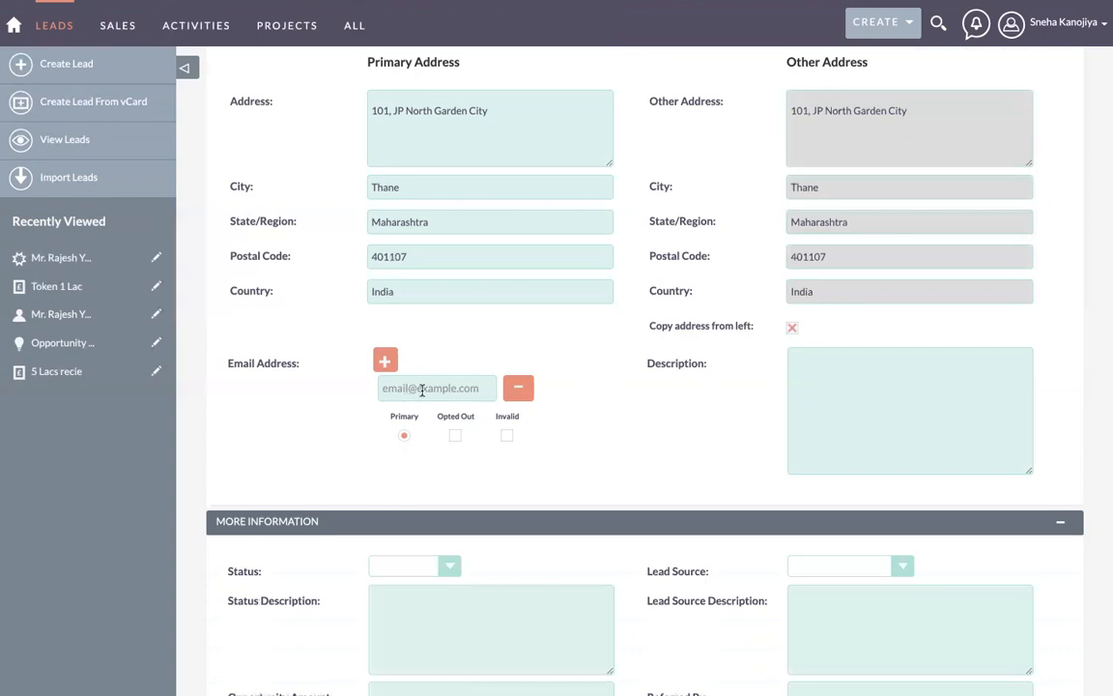
# Step: Type 'Lead Balaji building' as the description and position the cursor to insert the missing word
pyautogui.click(838, 404)
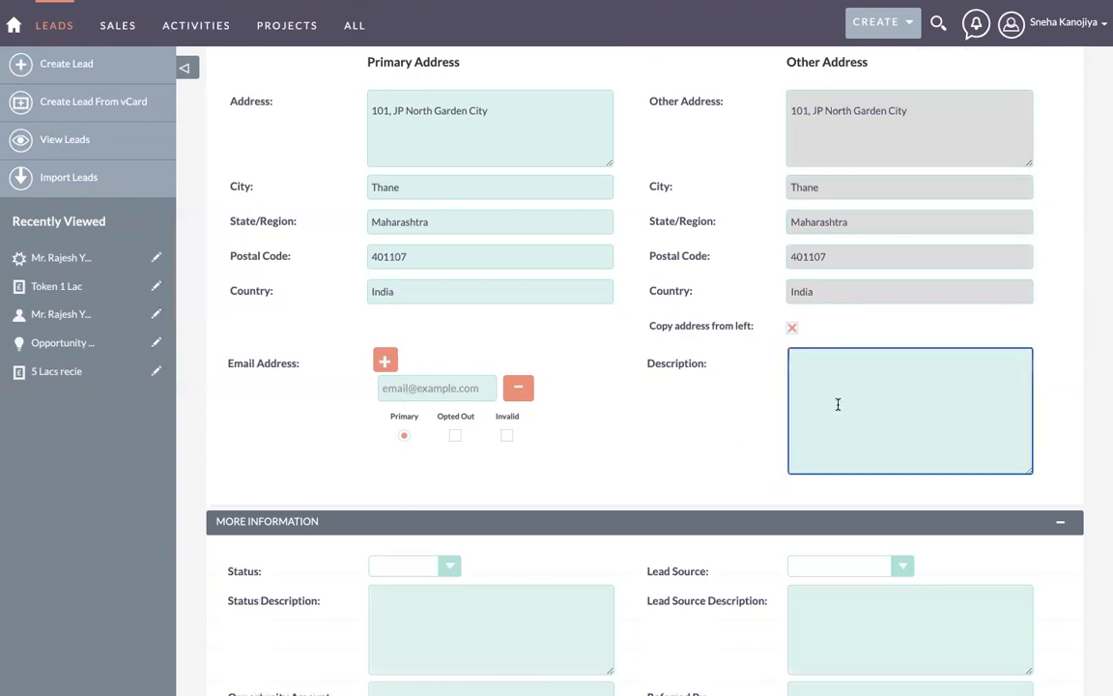
pyautogui.scroll(3, 838, 404)
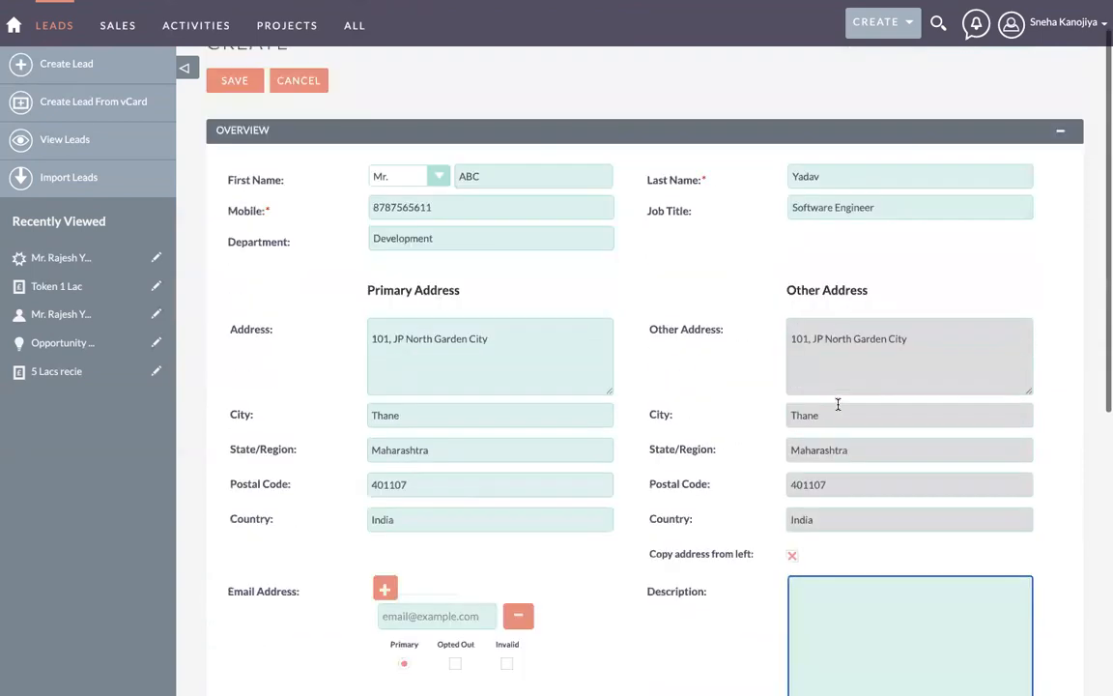
pyautogui.scroll(-2, 838, 404)
pyautogui.scroll(-1, 838, 404)
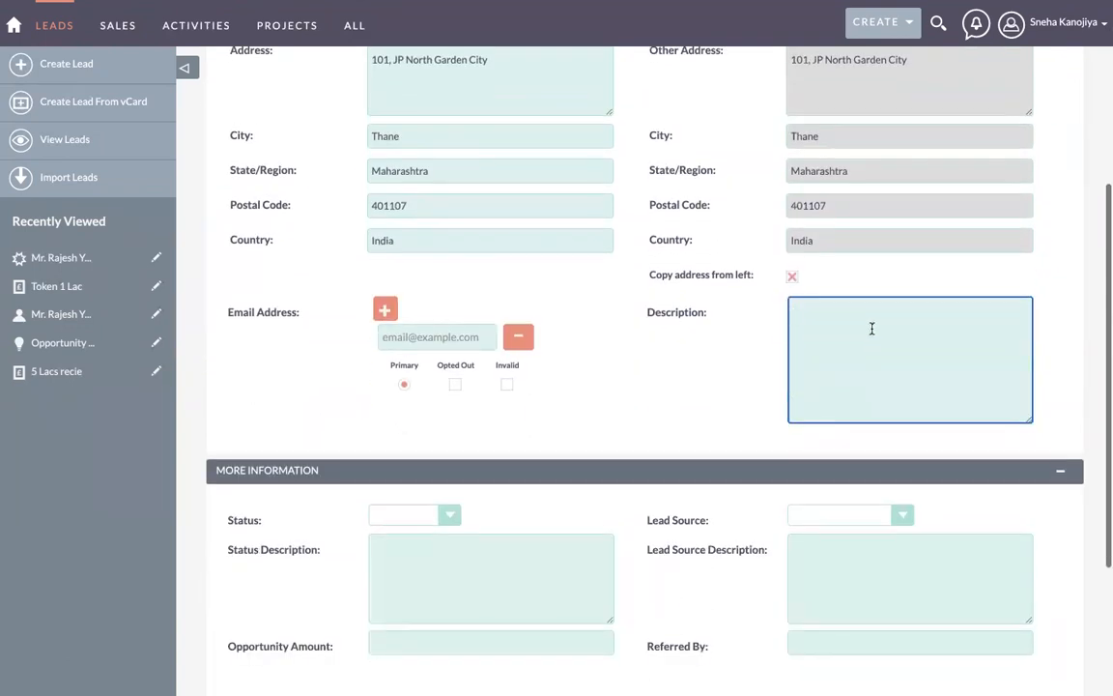
pyautogui.write('Lead Ba')
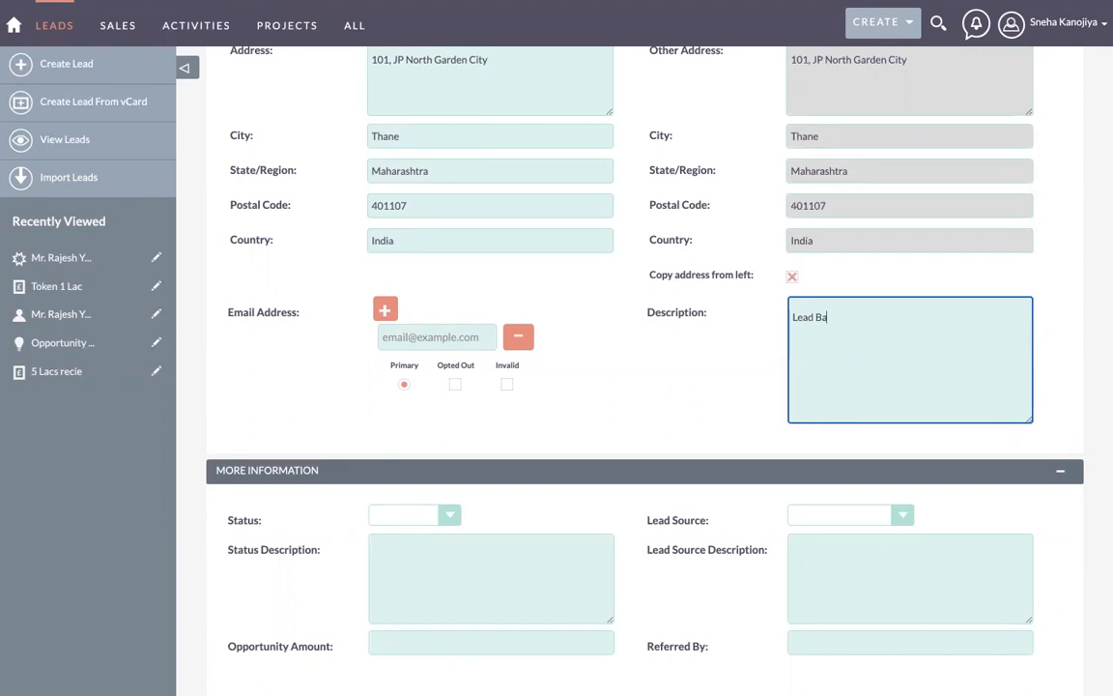
pyautogui.write('laji building')
pyautogui.scroll(-2, 680, 396)
pyautogui.click(816, 205)
# Step: Insert 'for' into the description and set the lead Status to New
pyautogui.write('for')
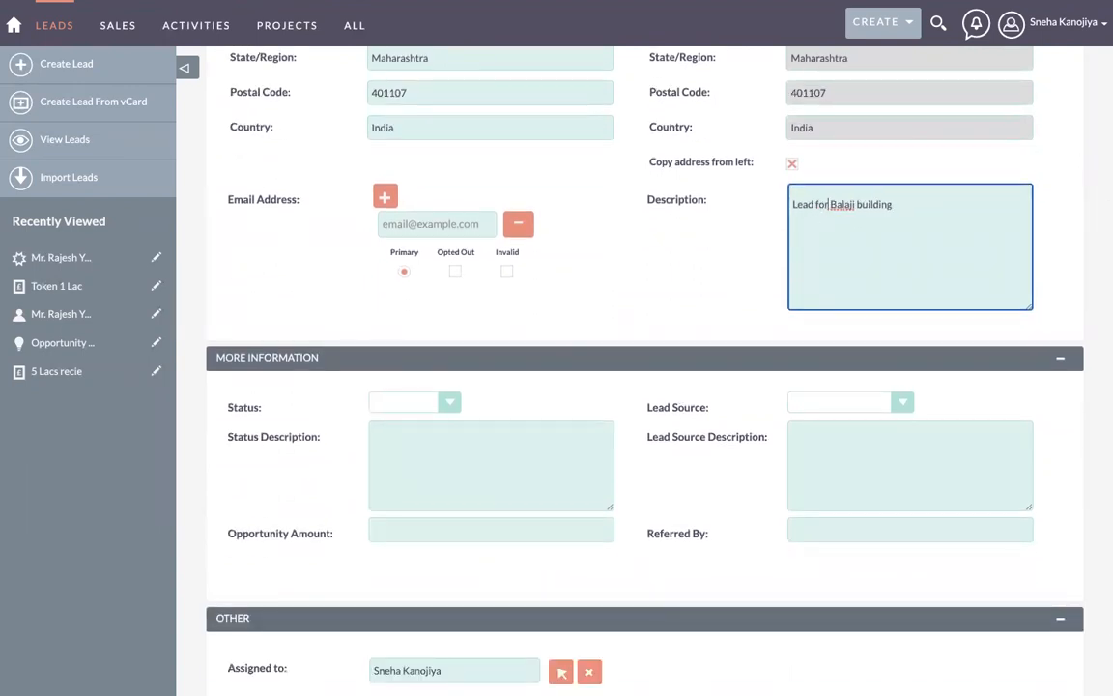
pyautogui.scroll(-2, 662, 291)
pyautogui.click(417, 297)
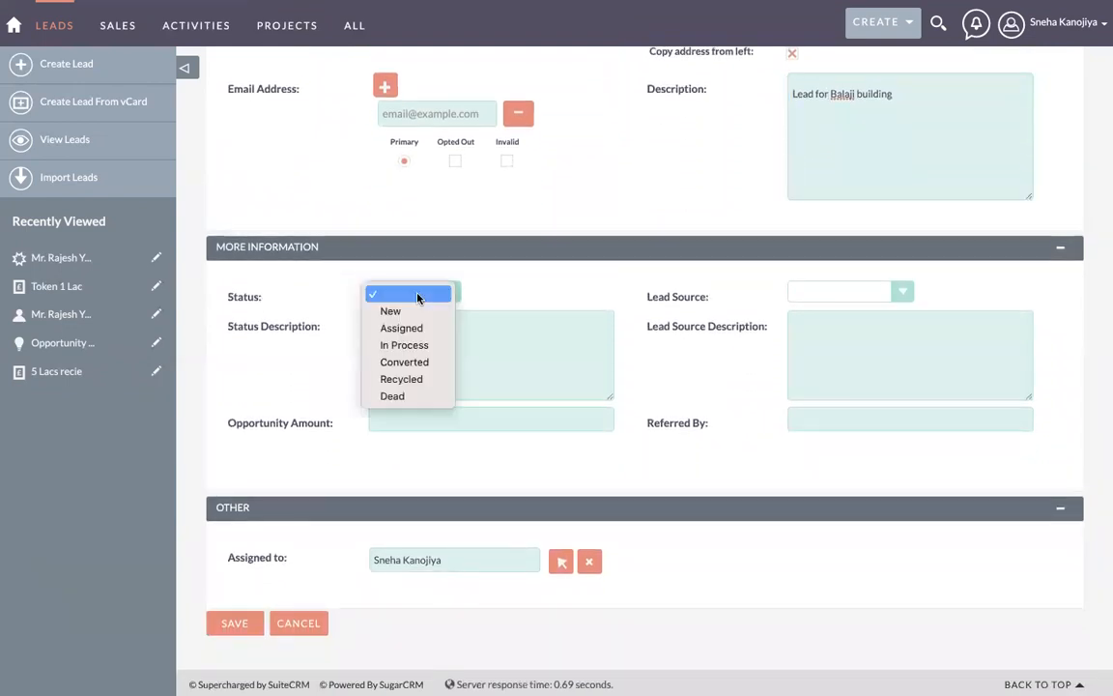
pyautogui.click(417, 314)
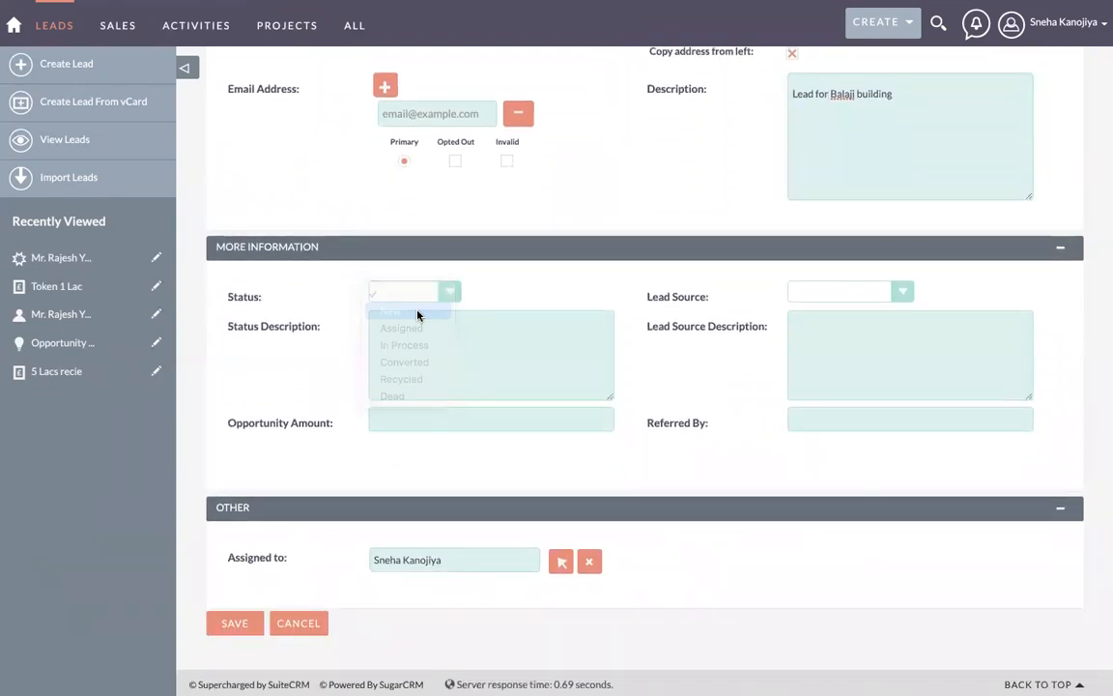
pyautogui.click(405, 293)
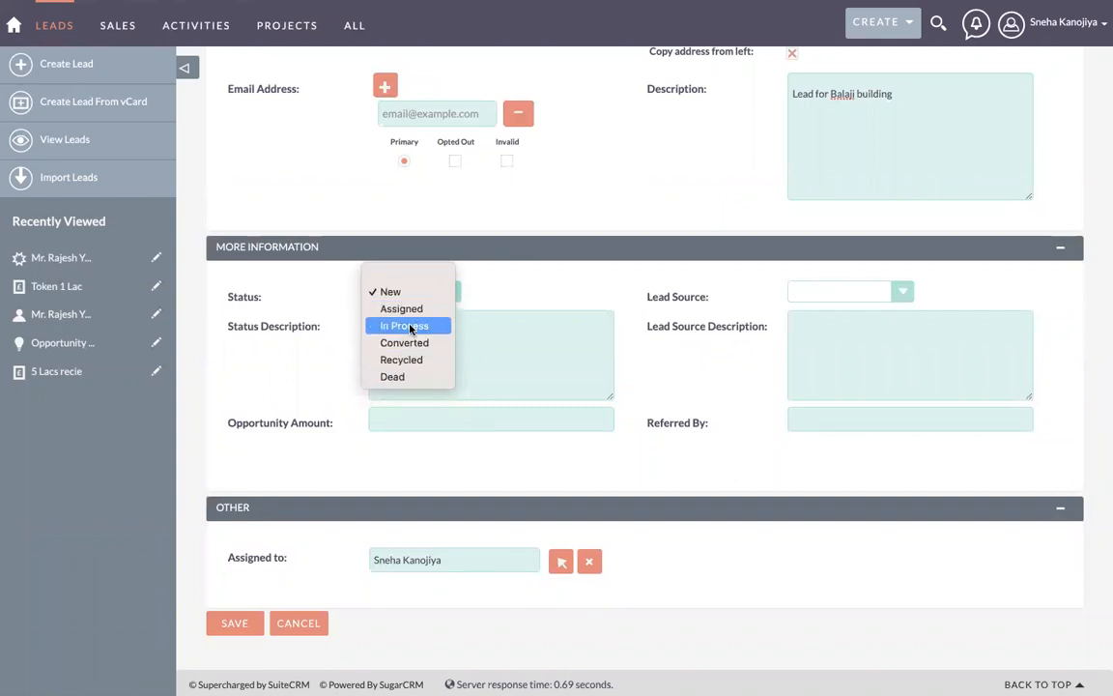
pyautogui.click(504, 294)
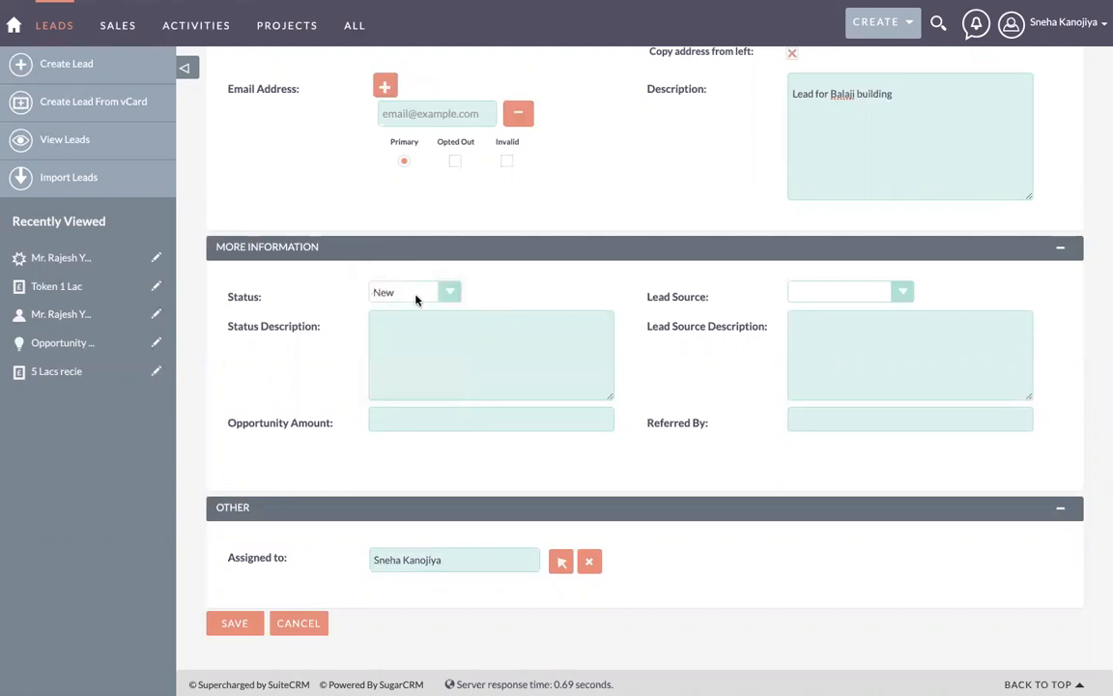
pyautogui.click(810, 297)
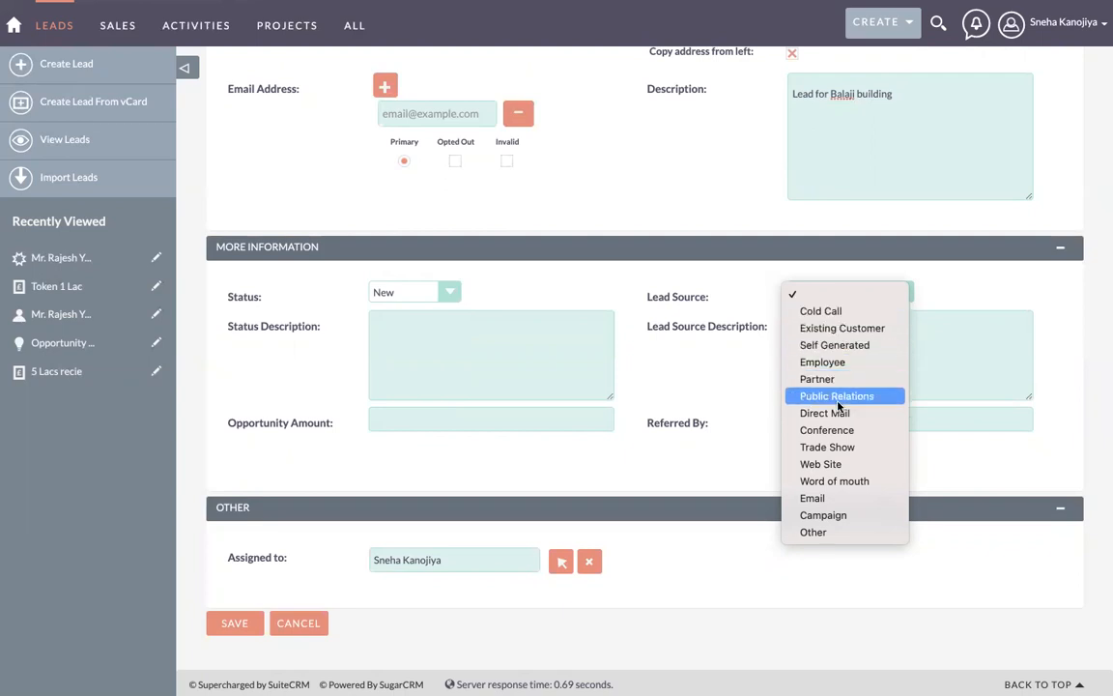
# Step: Choose Cold Call as Lead Source and write 'Lead from tele caller team' as Status Description
pyautogui.click(842, 312)
pyautogui.click(420, 347)
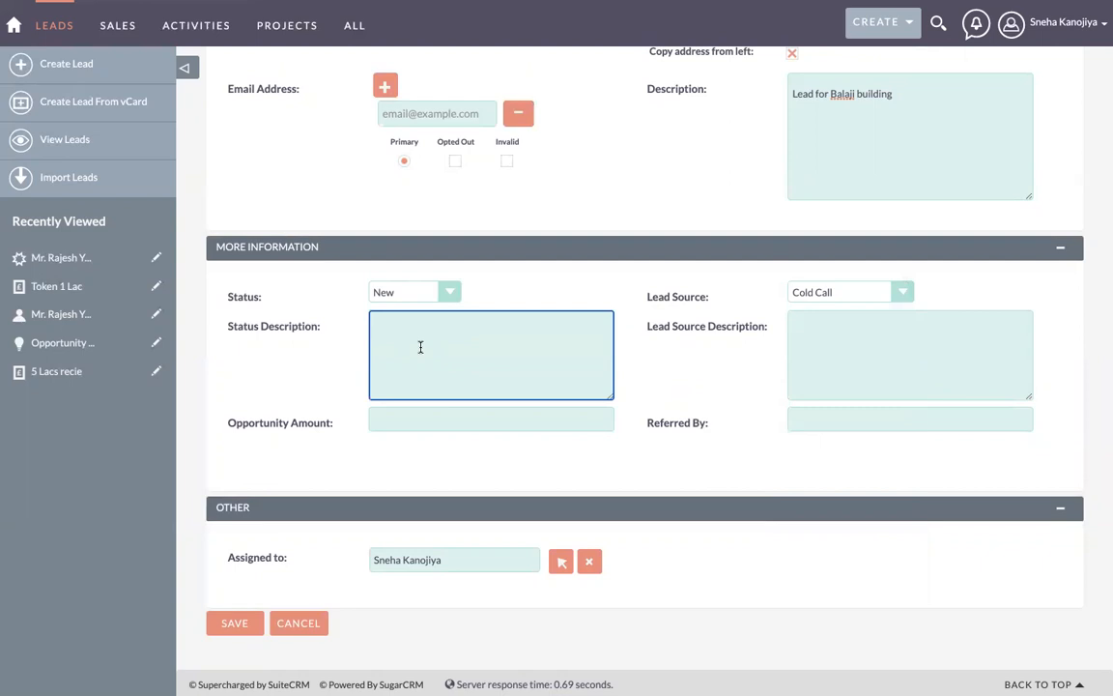
pyautogui.write('Telecaller')
pyautogui.click(393, 332)
pyautogui.doubleClick(392, 331)
pyautogui.write('Lead from tele caller team')
pyautogui.click(853, 361)
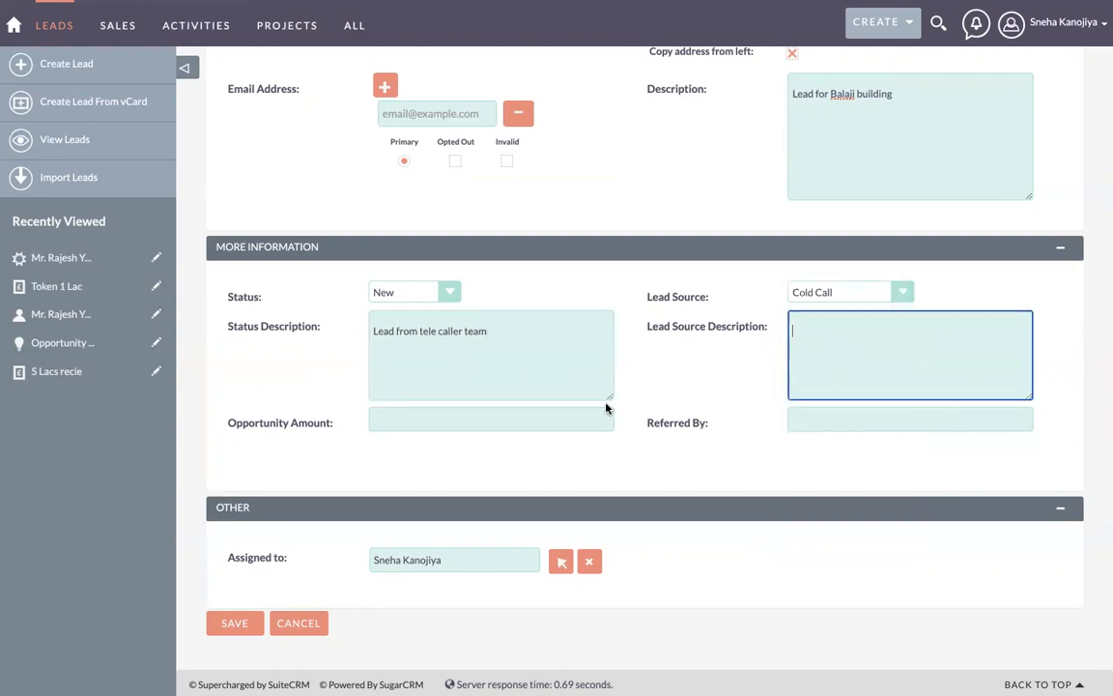
pyautogui.click(480, 421)
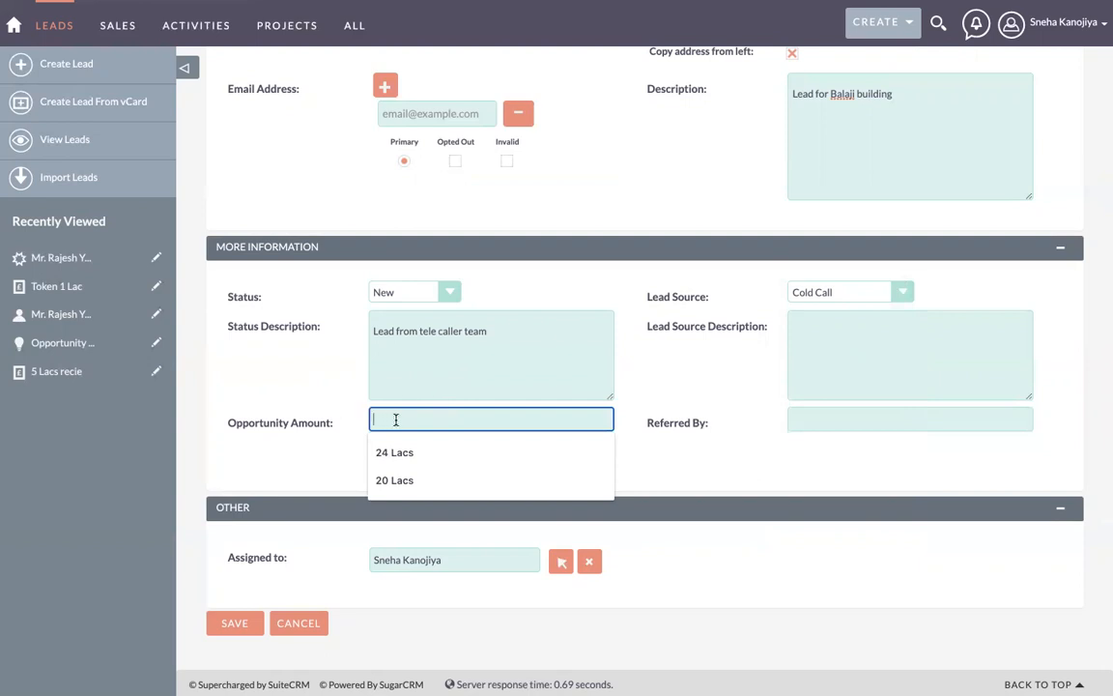
# Step: Enter 2500000 as the lead's opportunity amount and check its zeros
pyautogui.write('25')
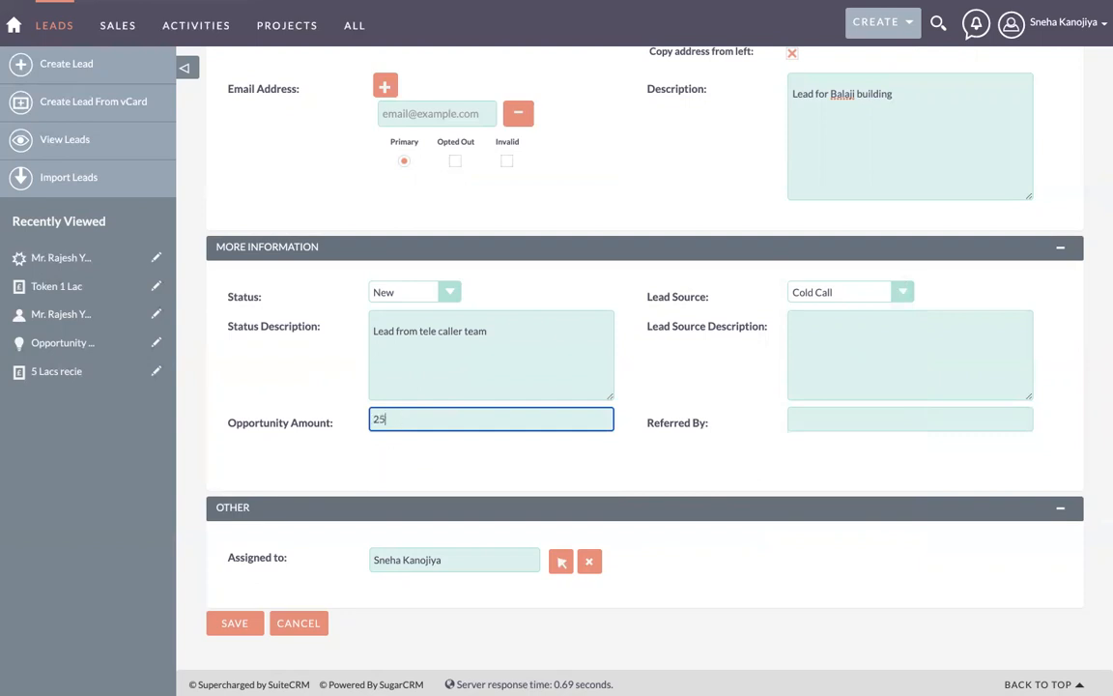
pyautogui.write('00000')
pyautogui.click(389, 419)
pyautogui.click(820, 414)
pyautogui.scroll(-1, 665, 413)
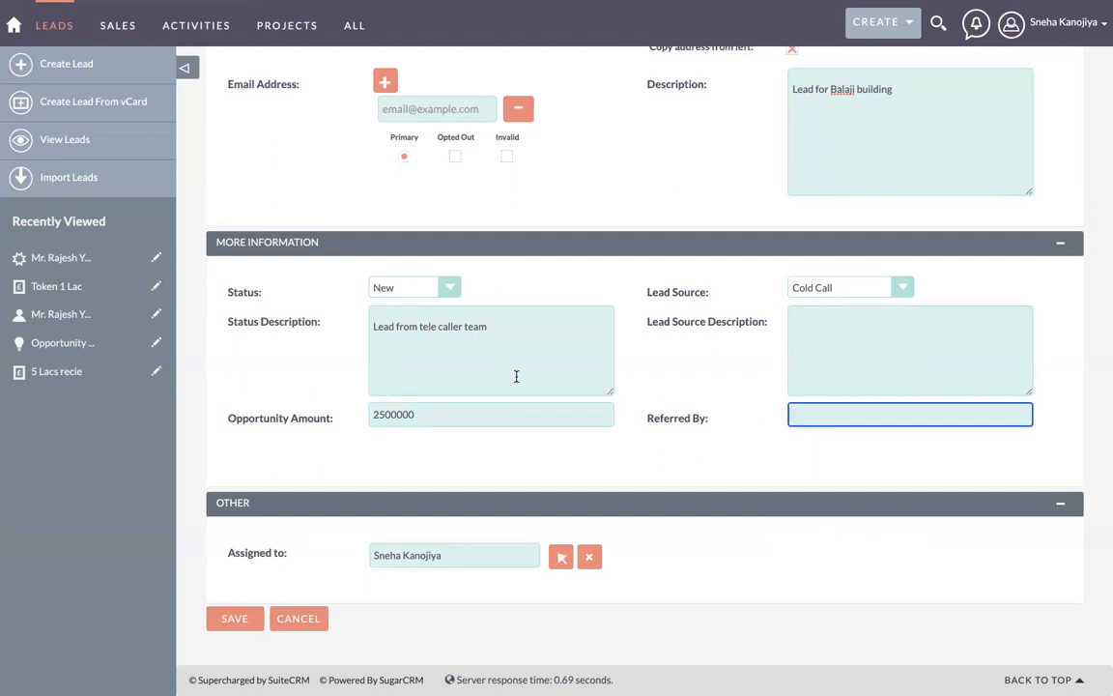
pyautogui.scroll(3, 571, 348)
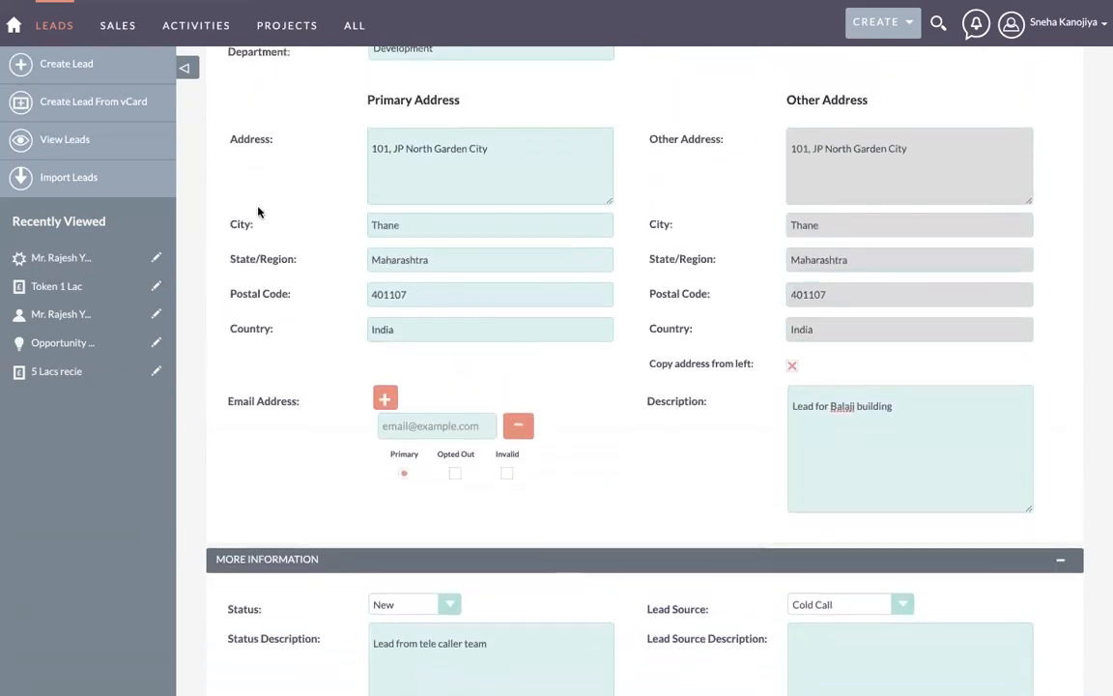
pyautogui.scroll(-3, 300, 371)
pyautogui.scroll(-1, 299, 371)
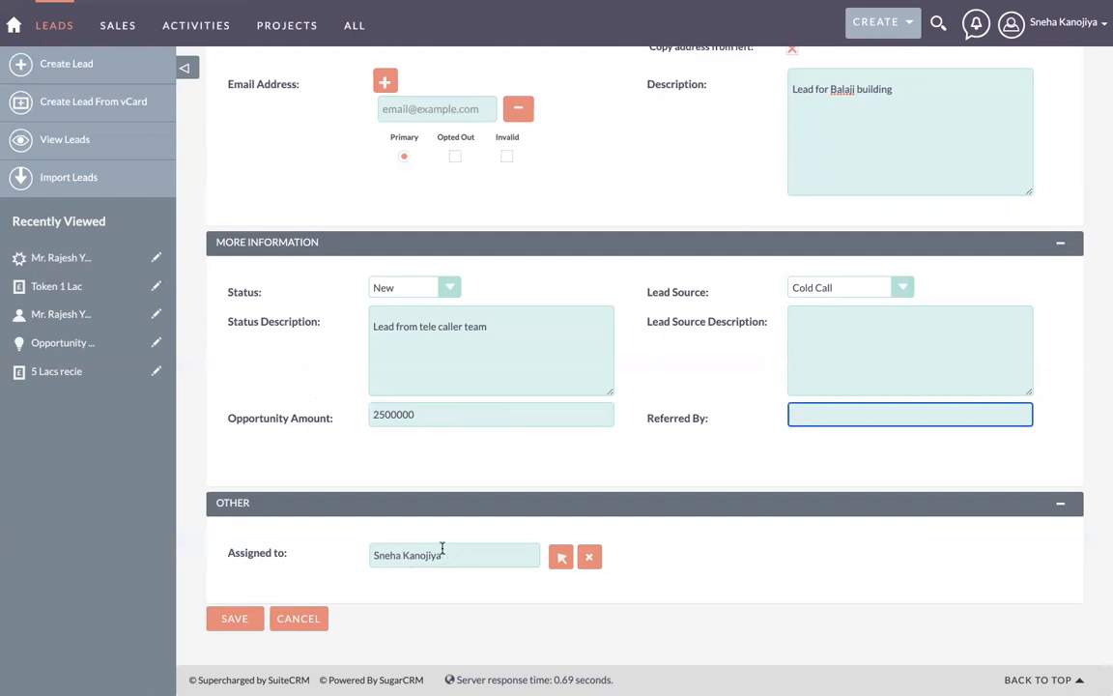
# Step: Replace the Assigned to user with another team member from the name autocomplete
pyautogui.tripleClick(477, 556)
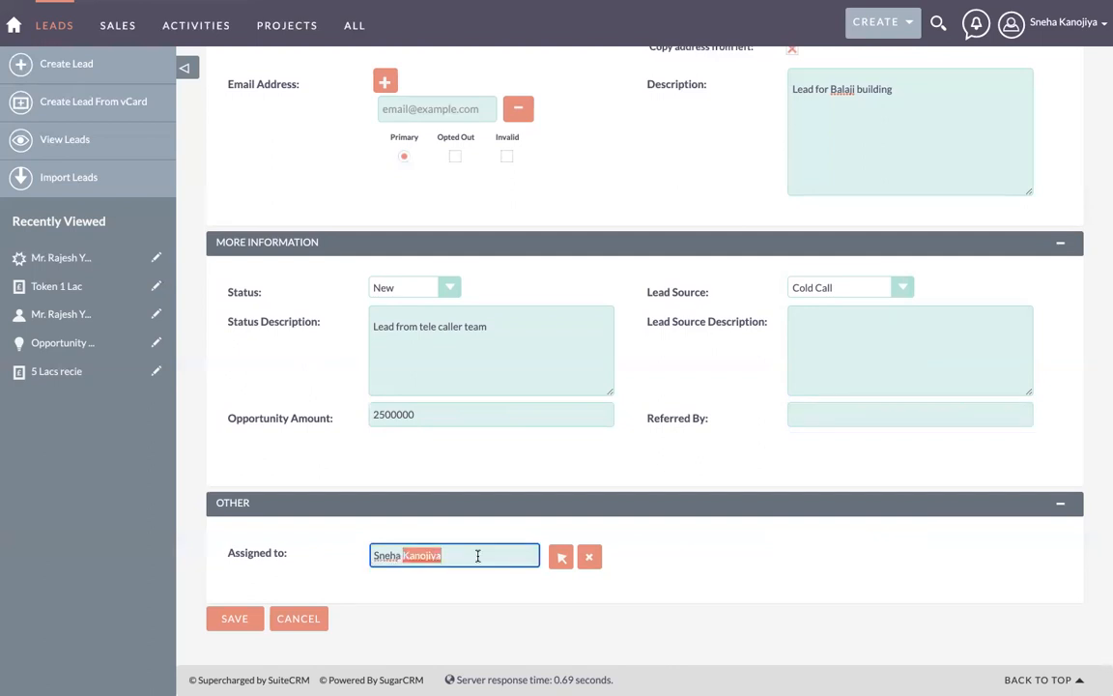
pyautogui.write('Ni')
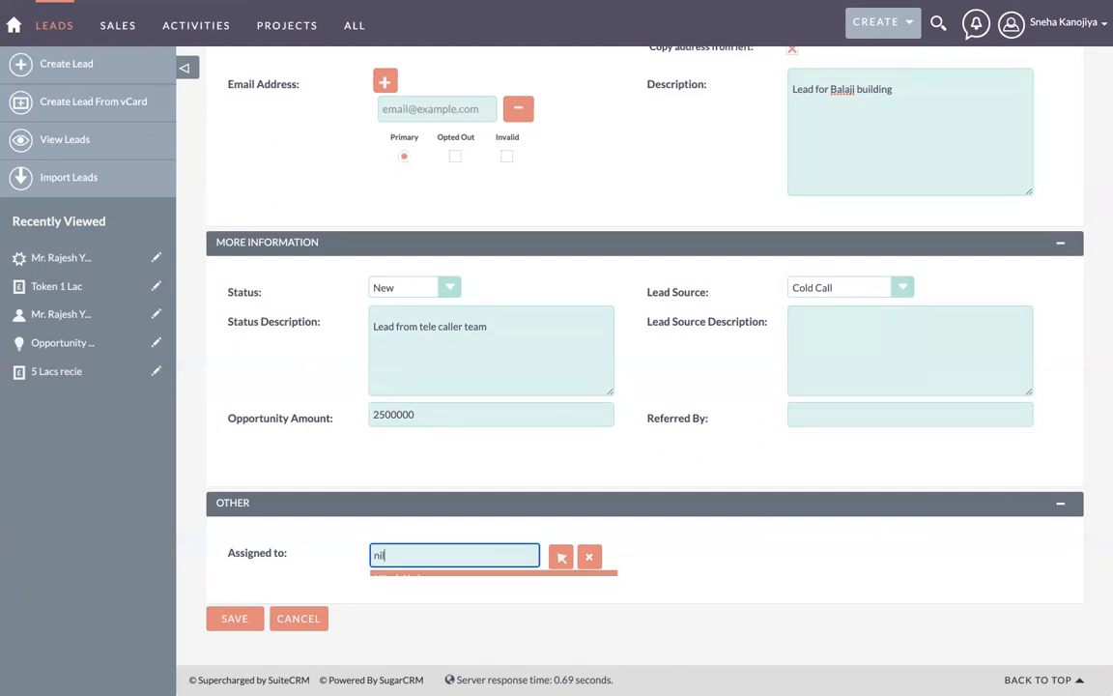
pyautogui.write('l')
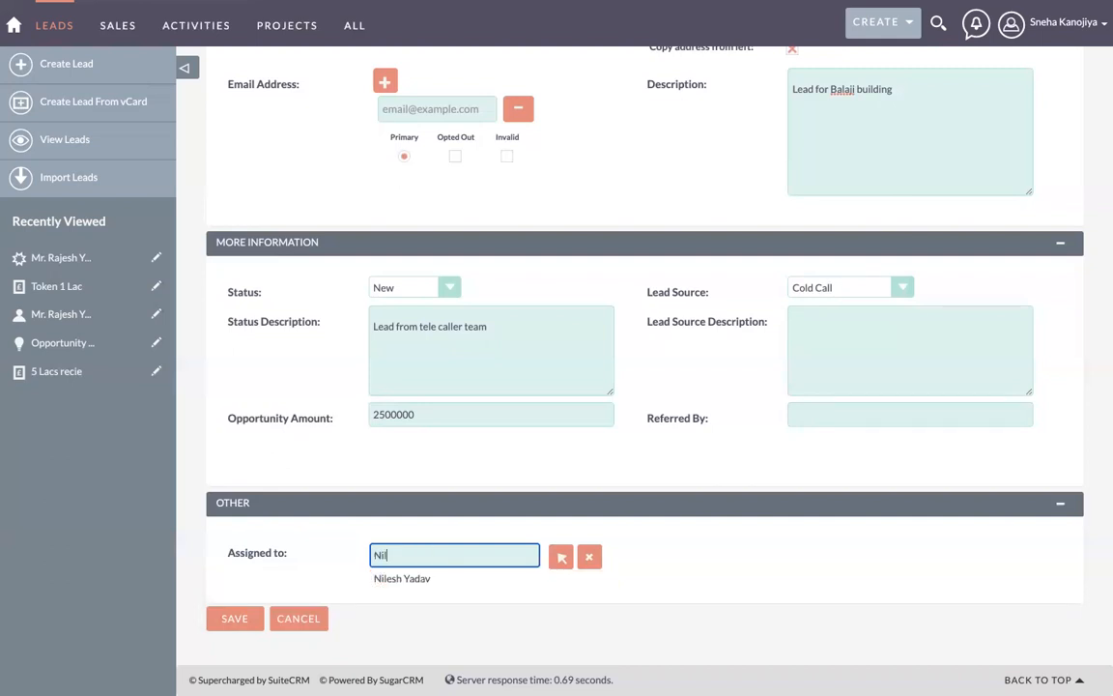
pyautogui.press('BackSpace')
pyautogui.press('Down')
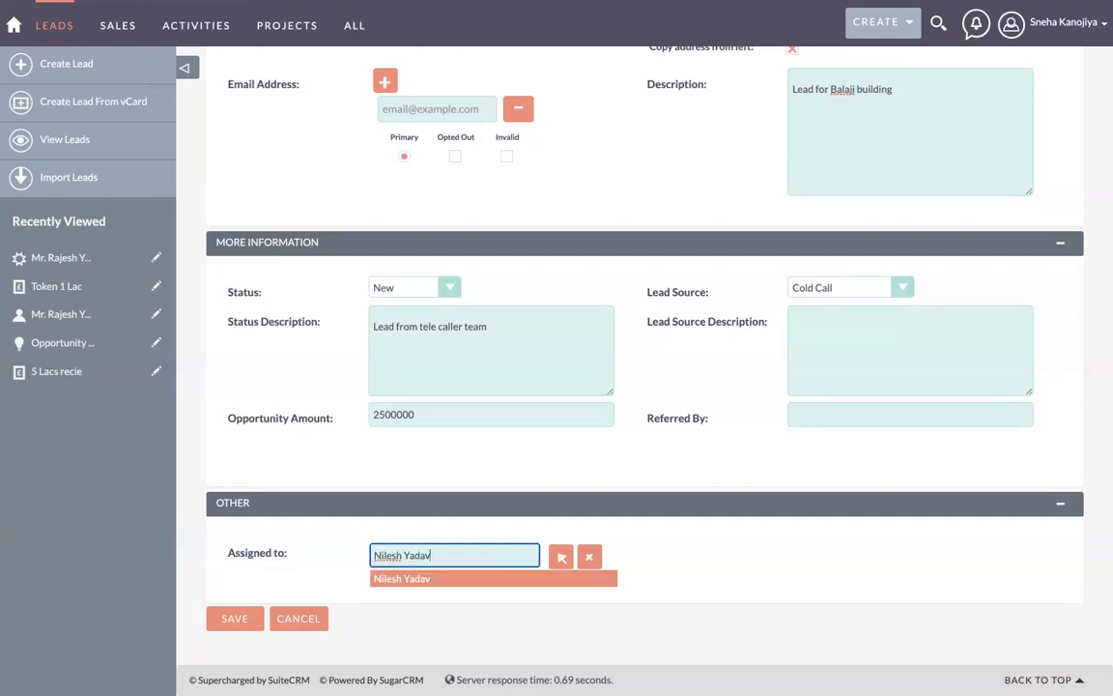
pyautogui.press('BackSpace')
pyautogui.press('BackSpace')
pyautogui.click(427, 580)
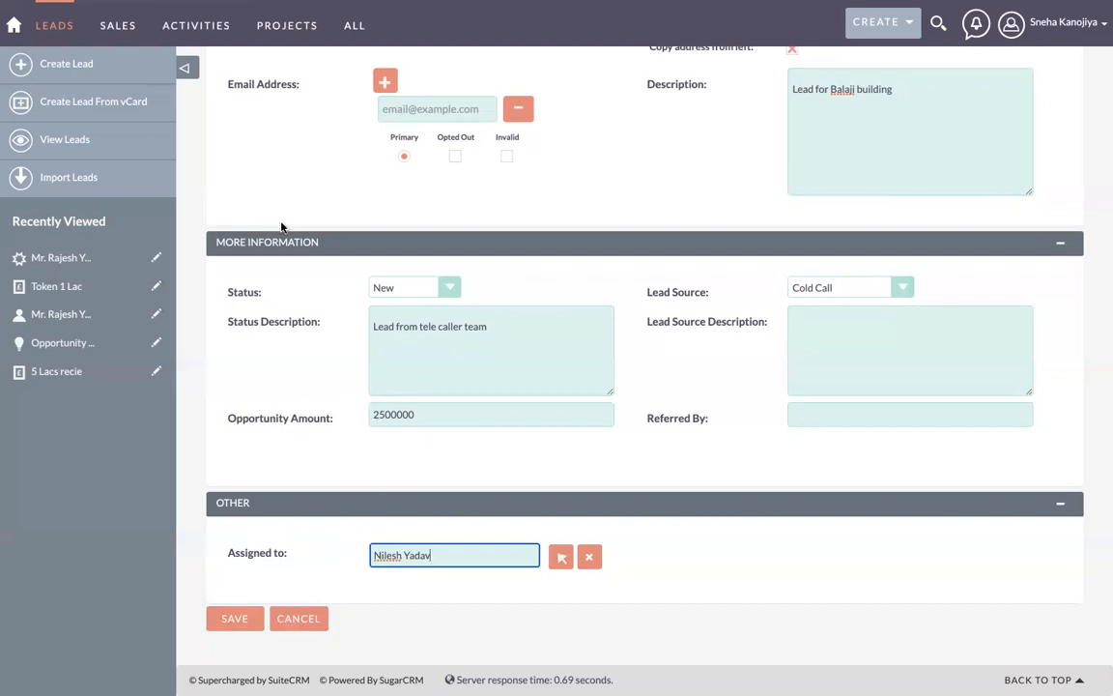
# Step: Save the edited lead, then start and discard a new task for it
pyautogui.click(235, 619)
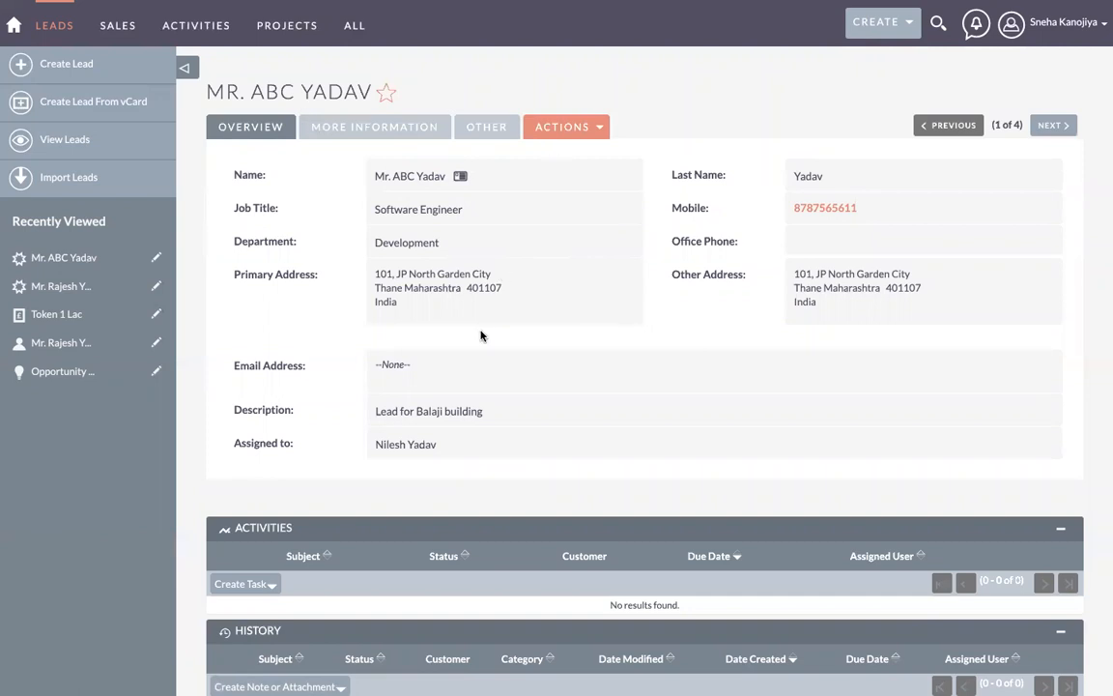
pyautogui.scroll(-2, 481, 336)
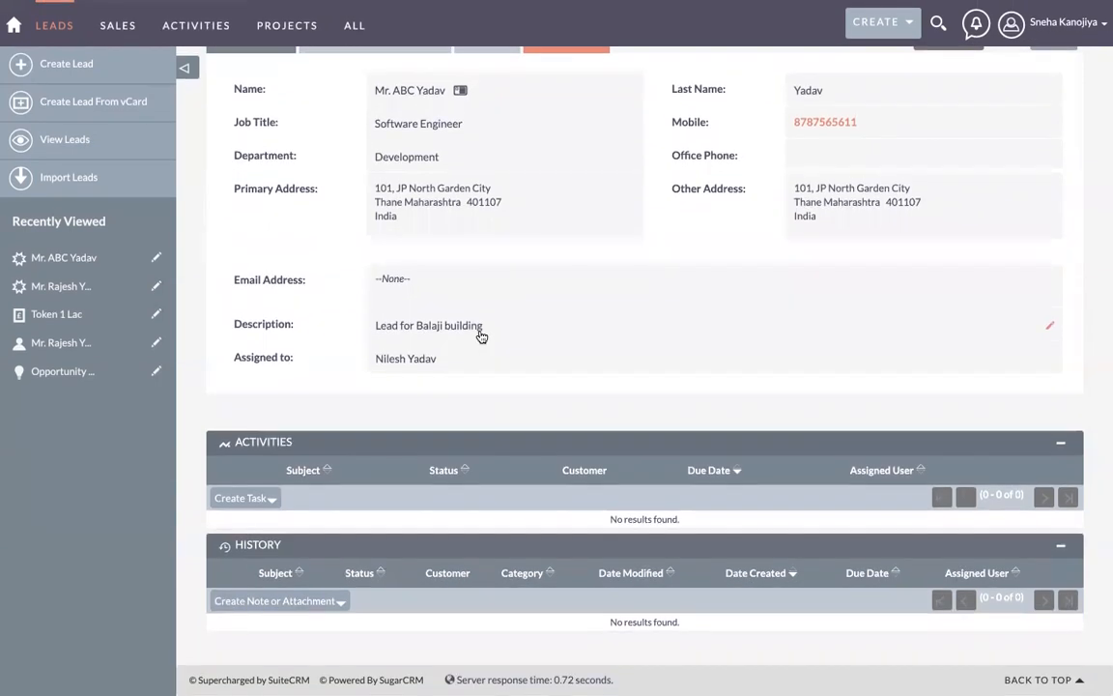
pyautogui.scroll(2, 372, 285)
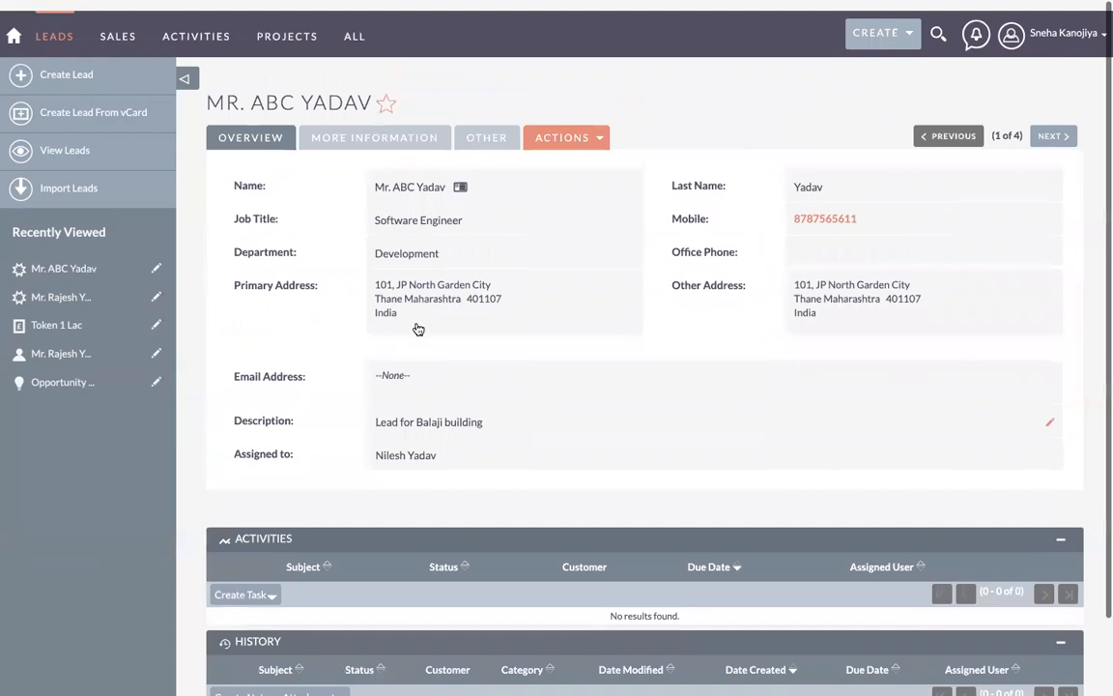
pyautogui.scroll(-2, 373, 430)
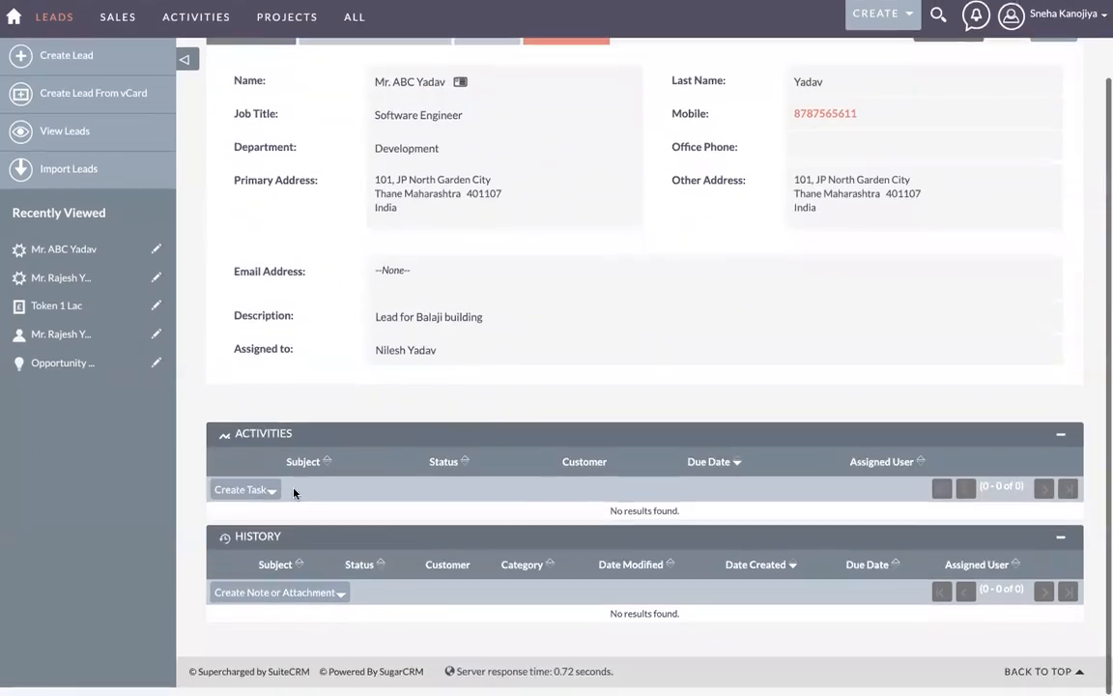
pyautogui.click(242, 508)
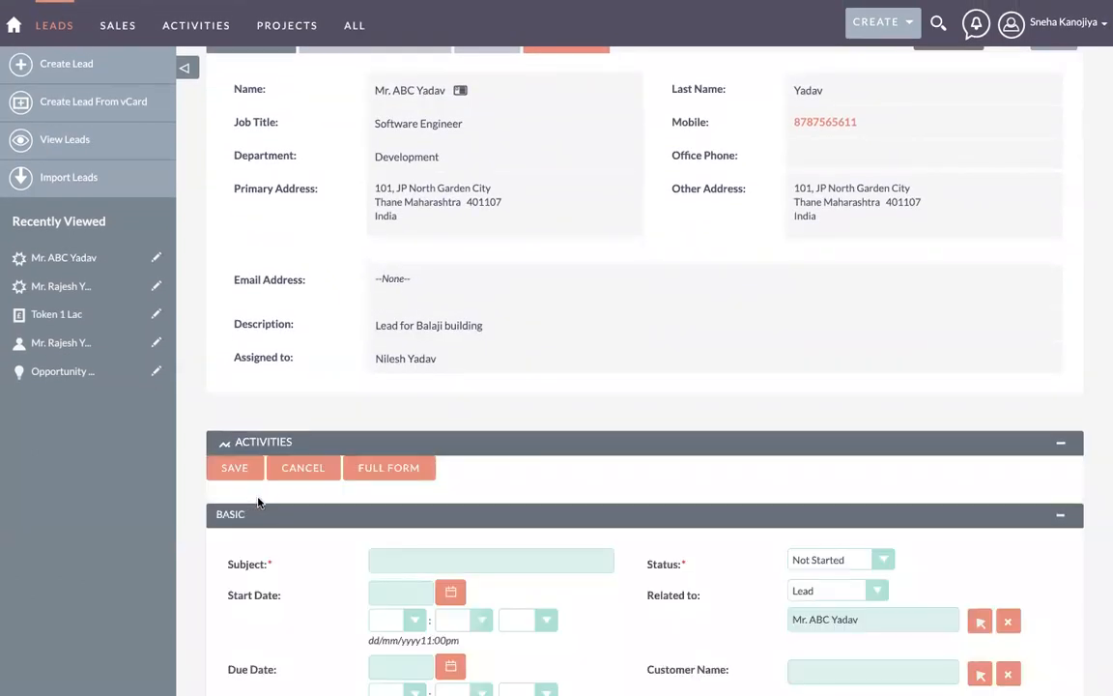
pyautogui.scroll(-10, 258, 501)
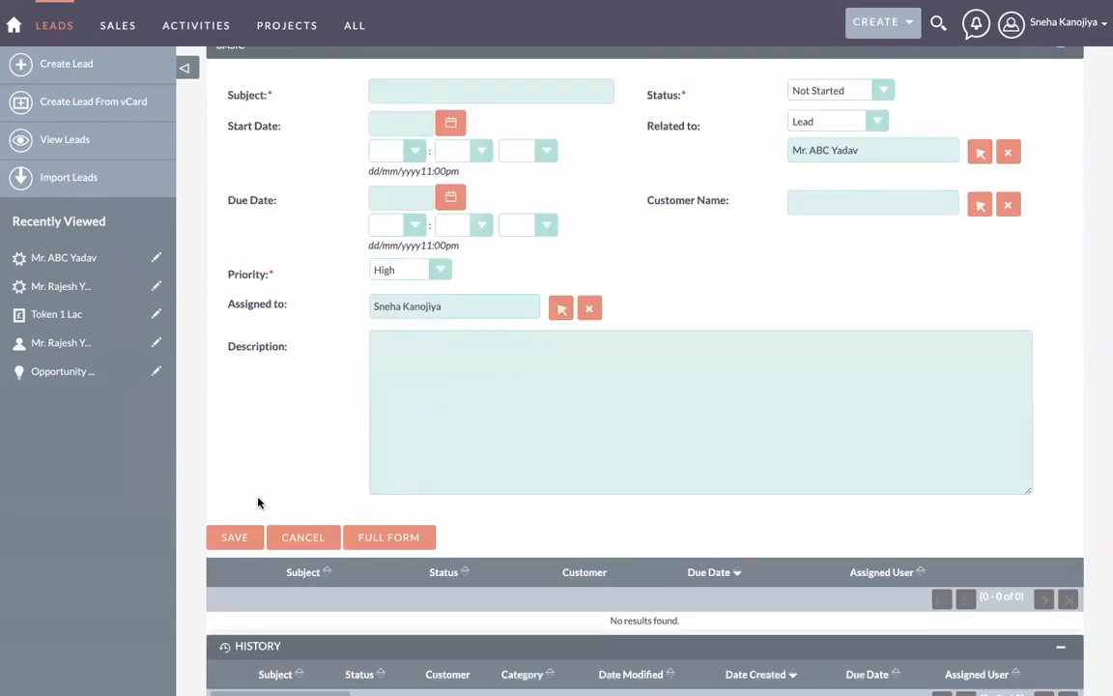
pyautogui.click(295, 535)
# Step: Return to the Leads list showing all five leads
pyautogui.scroll(-2, 309, 454)
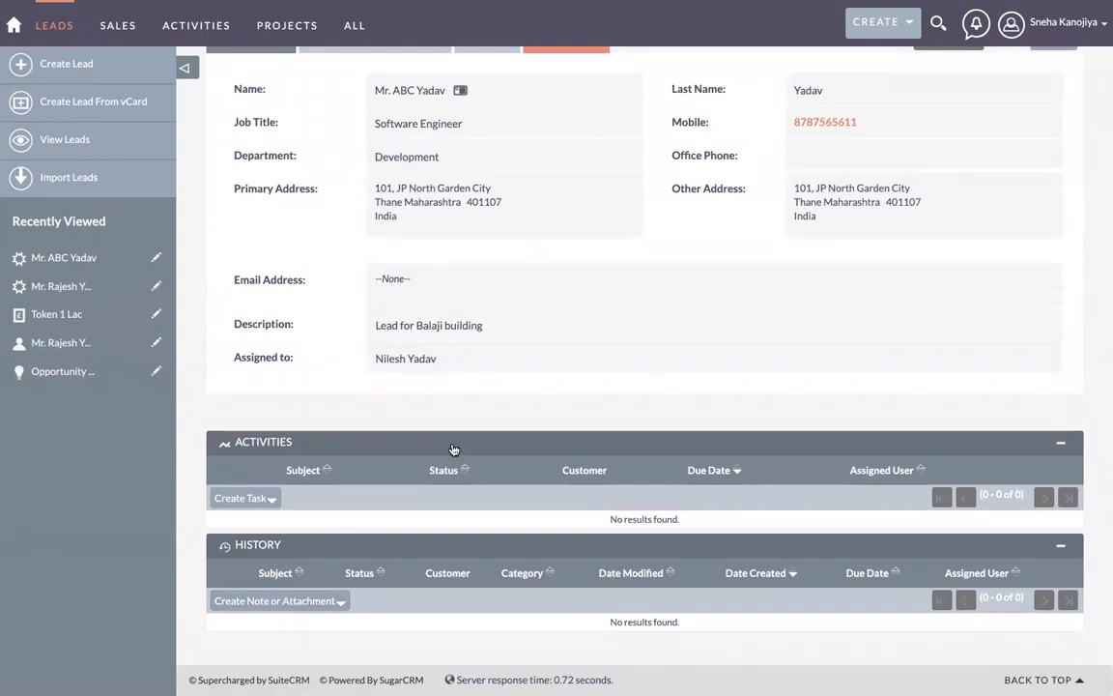
pyautogui.scroll(2, 443, 452)
pyautogui.scroll(-2, 442, 452)
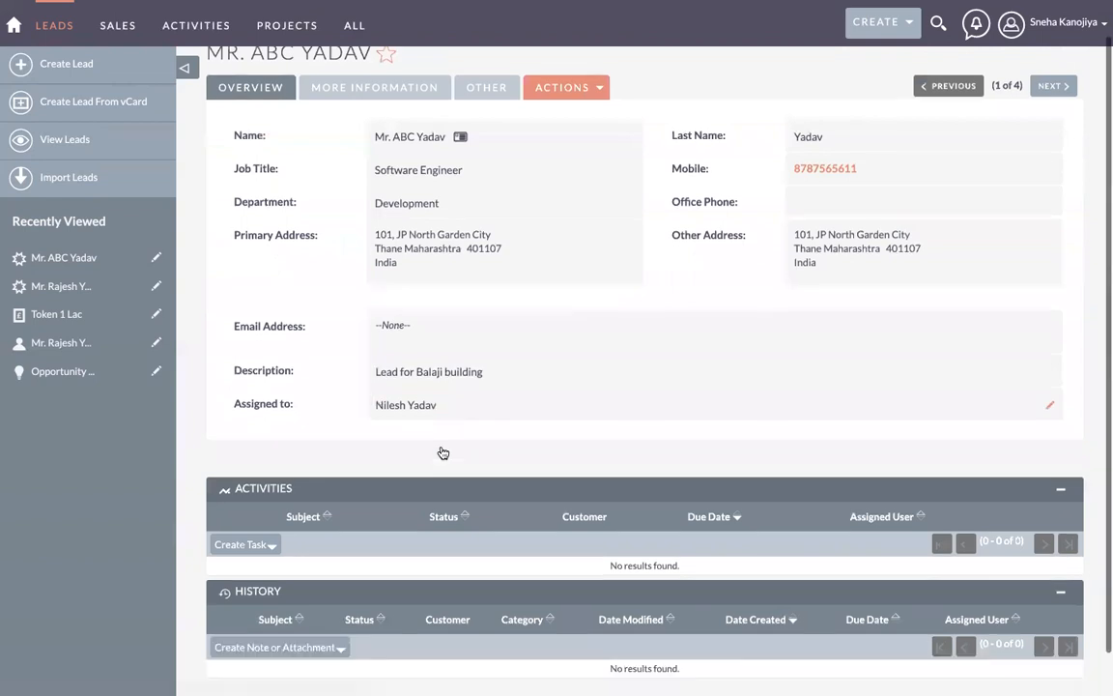
pyautogui.click(75, 145)
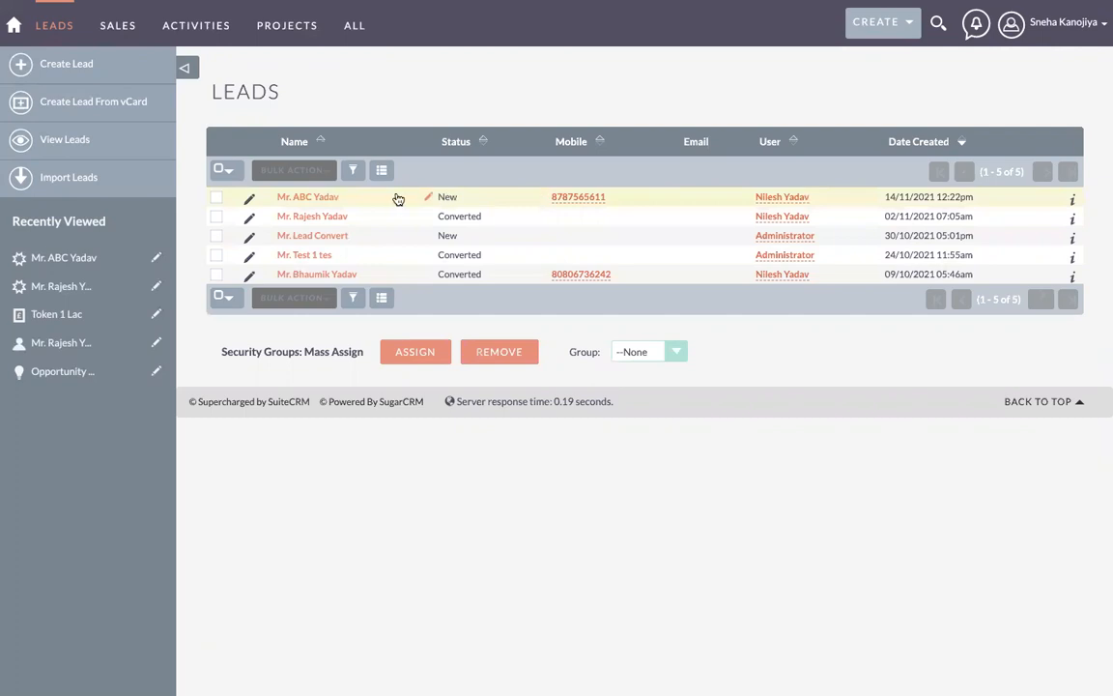
# Step: Open the edited lead's record and choose Convert Lead from its Actions menu
pyautogui.click(301, 195)
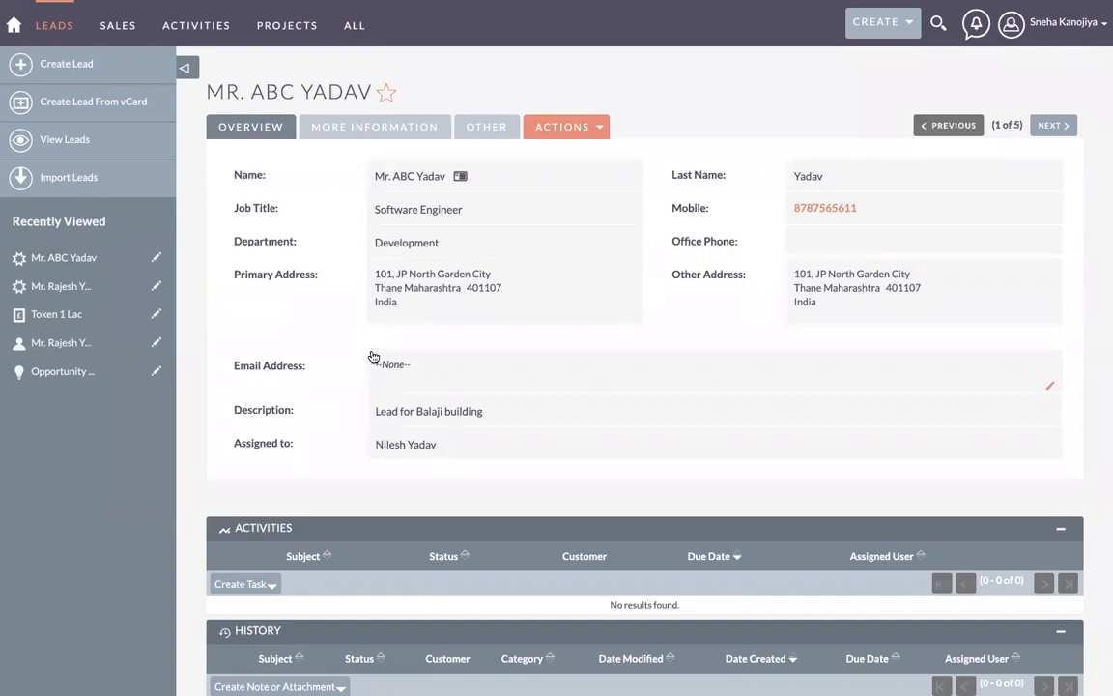
pyautogui.click(582, 132)
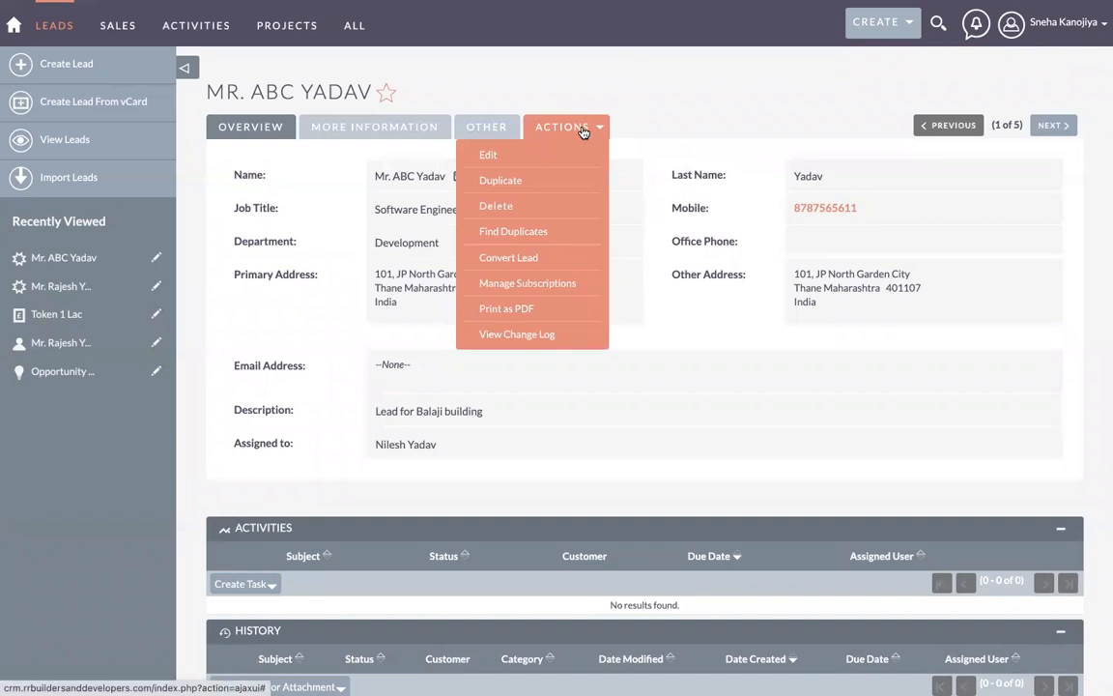
pyautogui.click(517, 261)
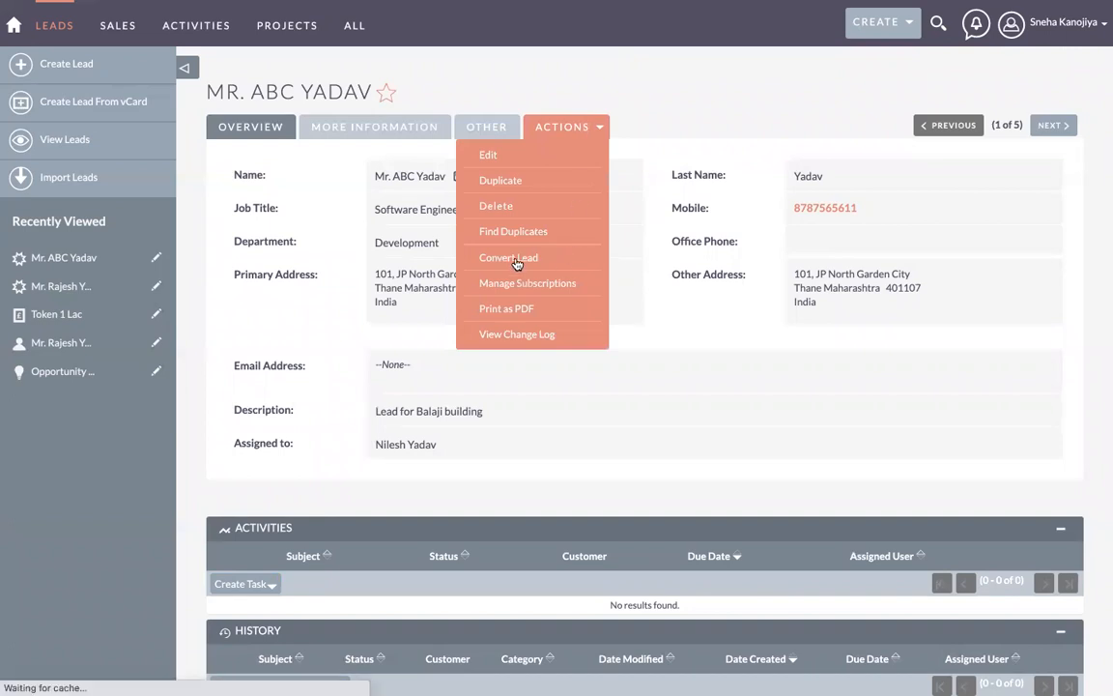
pyautogui.scroll(-1, 517, 263)
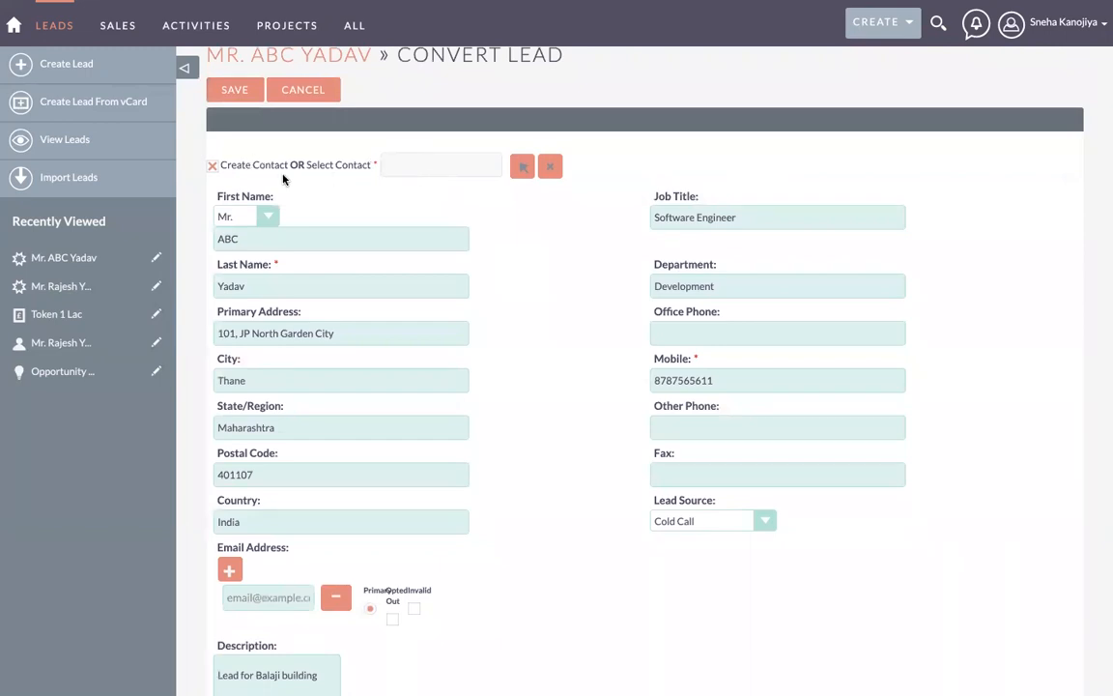
# Step: Try linking an existing contact, then revert to creating a new contact from the lead
pyautogui.click(212, 166)
pyautogui.click(427, 199)
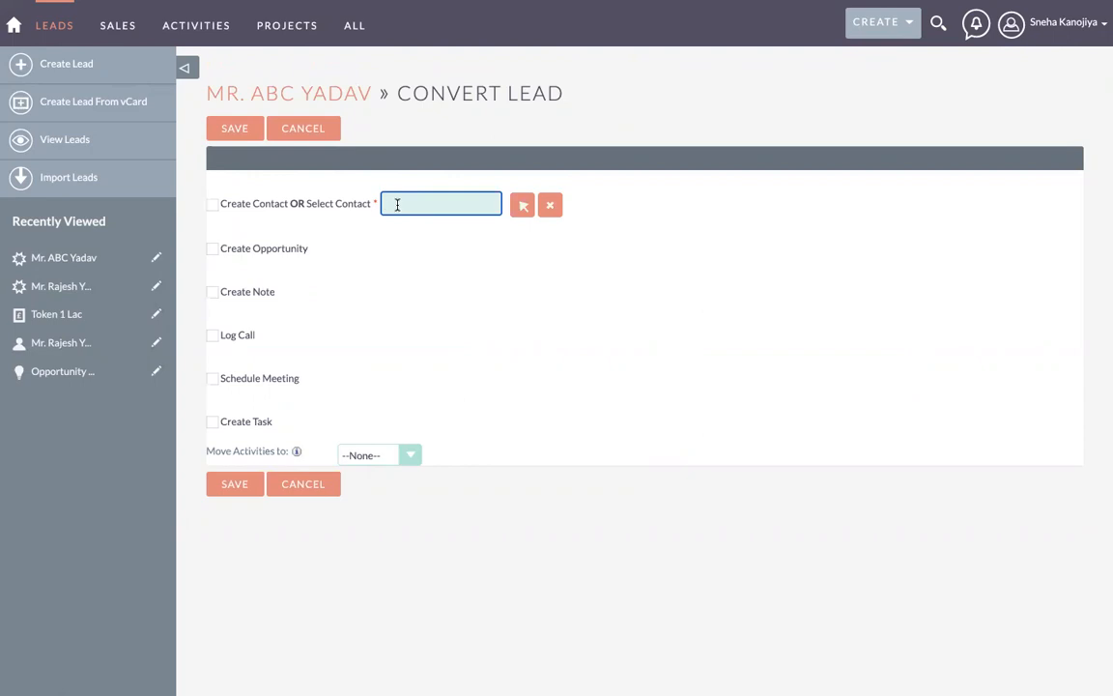
pyautogui.click(215, 207)
pyautogui.scroll(-1, 305, 445)
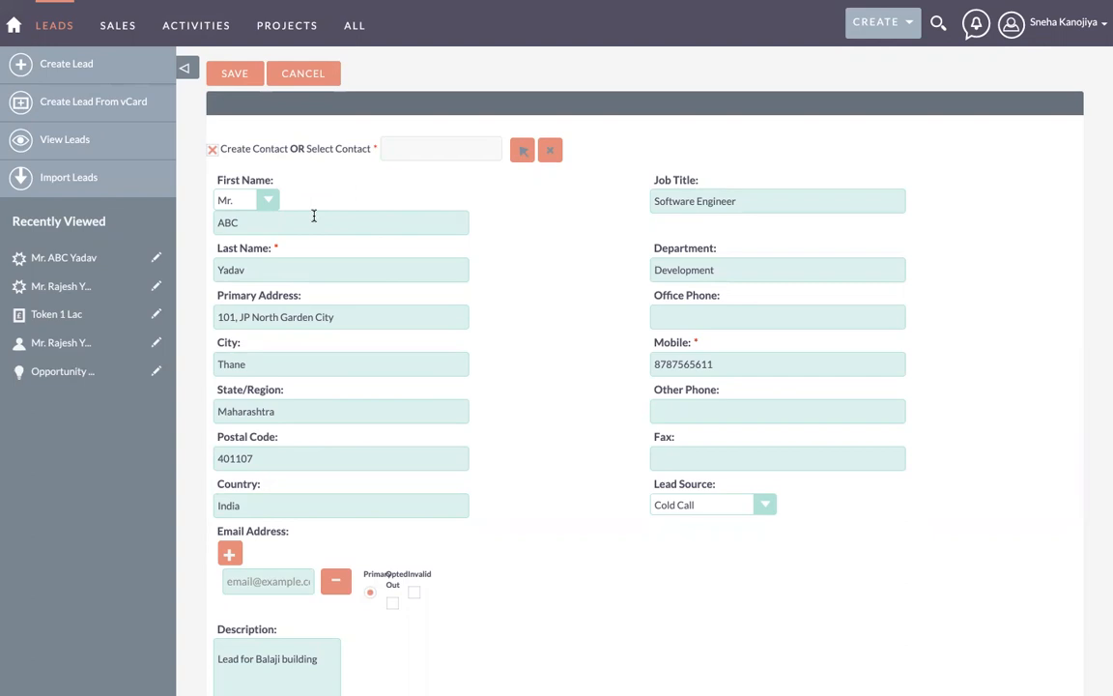
pyautogui.click(212, 150)
pyautogui.click(411, 205)
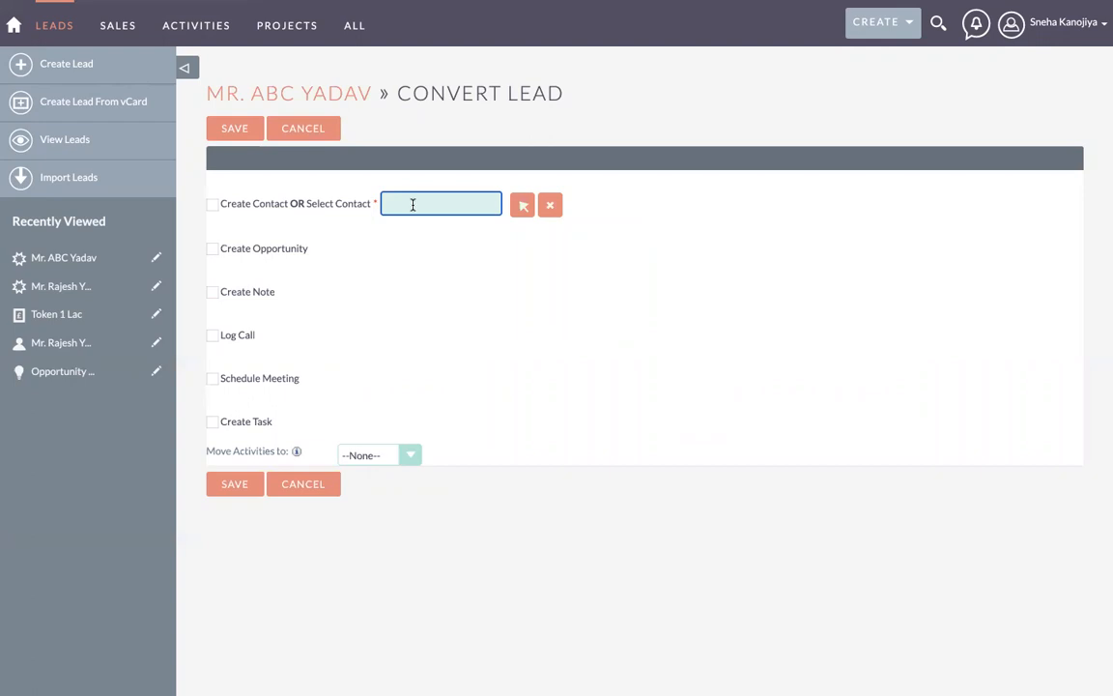
pyautogui.write('raj')
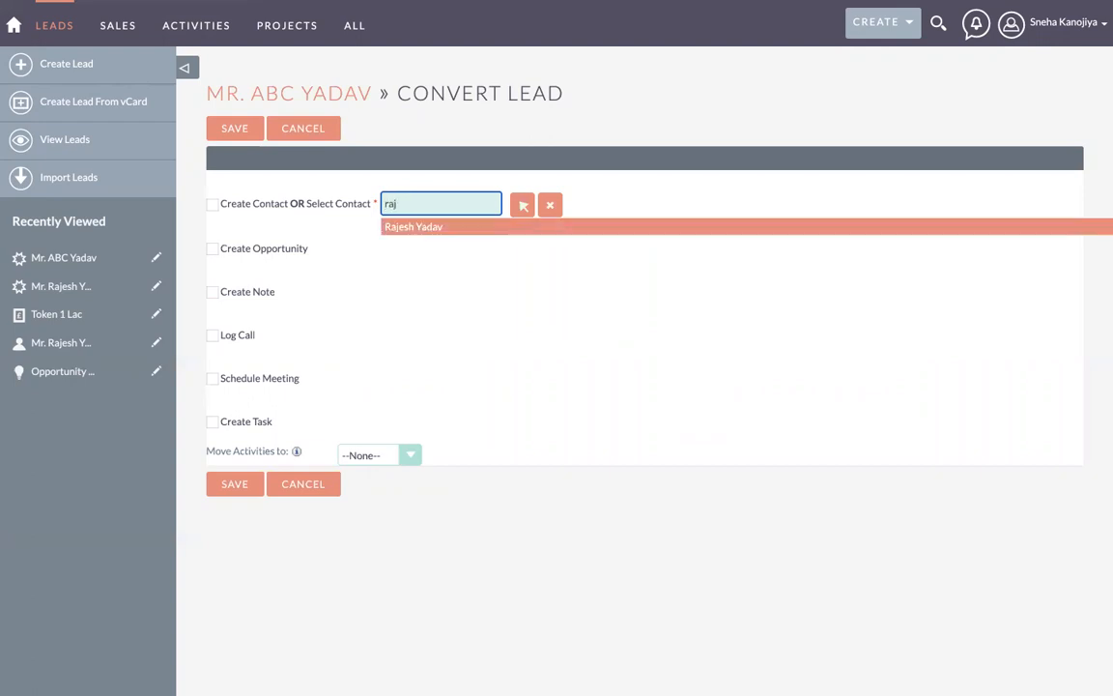
pyautogui.click(461, 205)
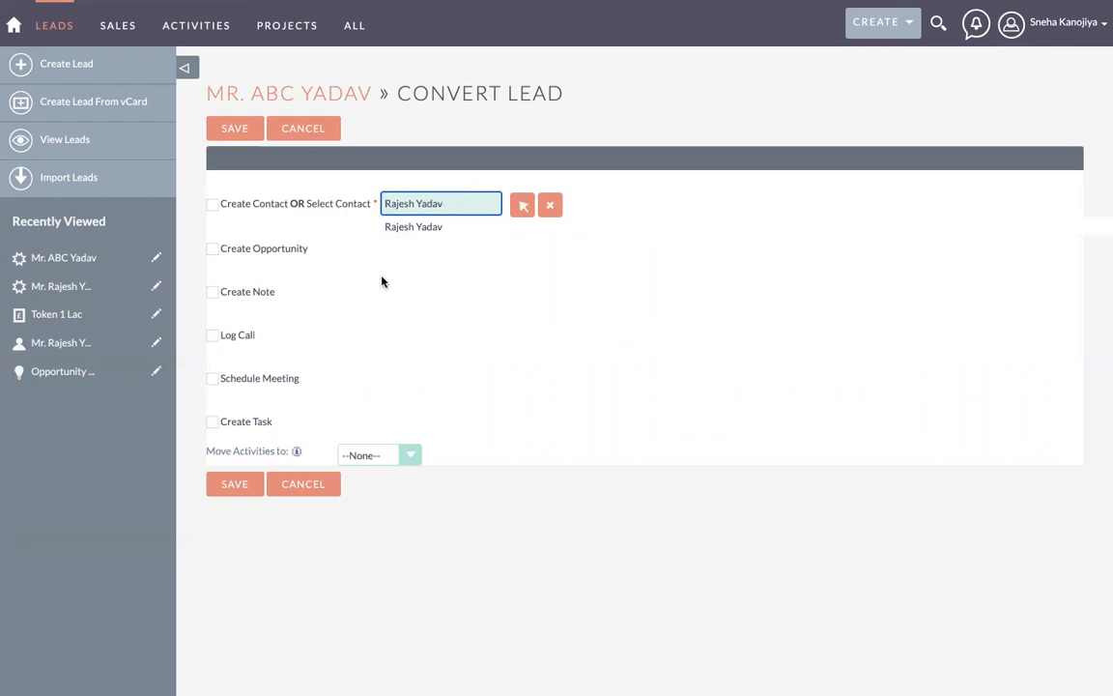
pyautogui.moveTo(446, 204); pyautogui.dragTo(376, 202)
pyautogui.press('BackSpace')
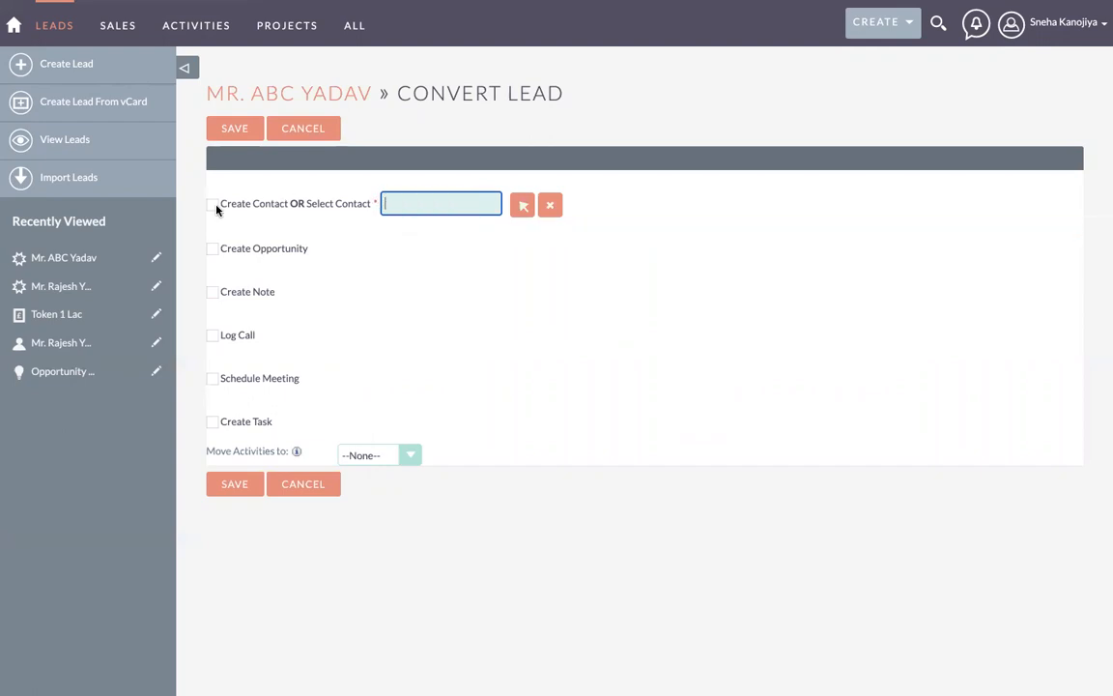
pyautogui.click(213, 204)
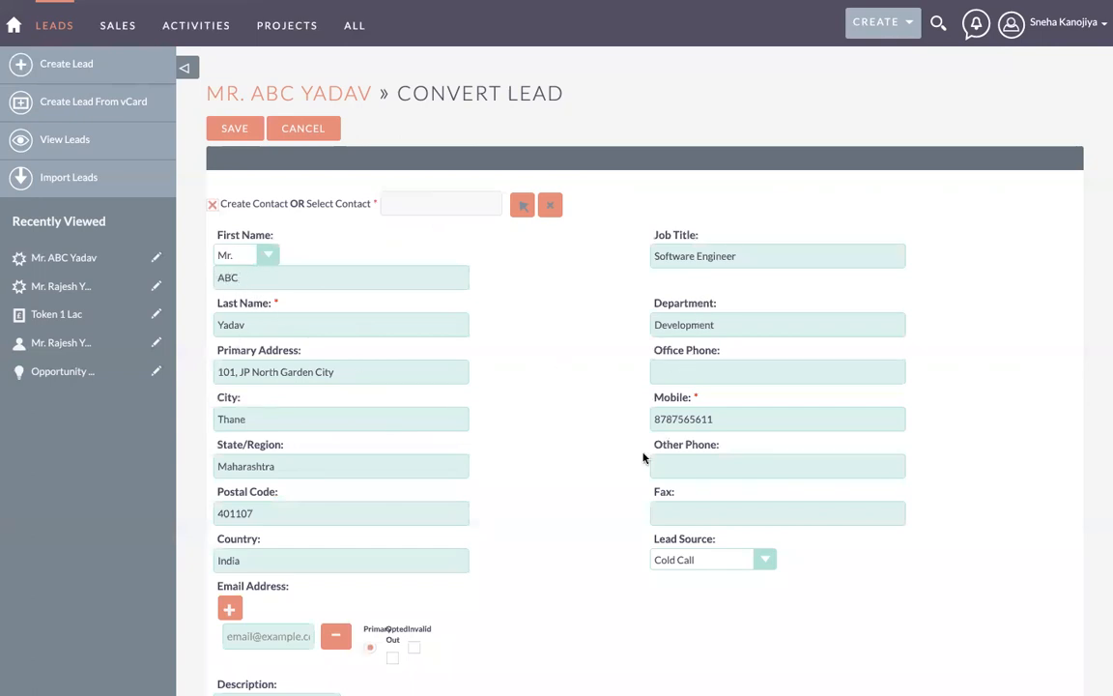
# Step: Enable opportunity creation, keep Indian Rupee currency, and move to the Opportunity Name field
pyautogui.scroll(-2, 572, 490)
pyautogui.scroll(-5, 440, 430)
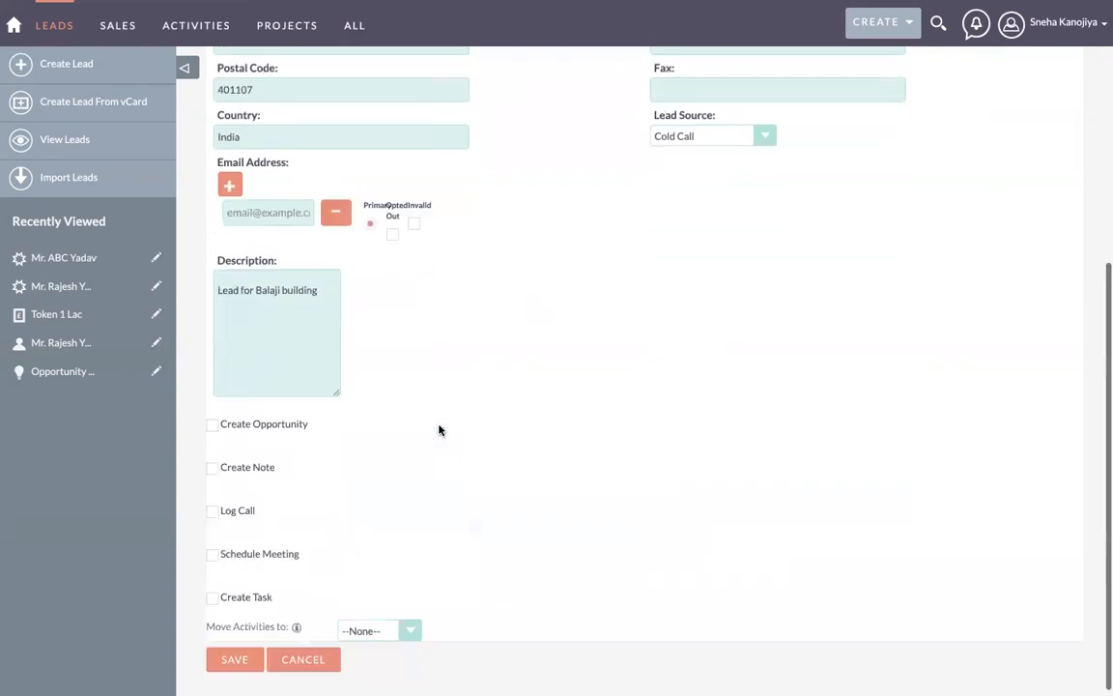
pyautogui.click(212, 420)
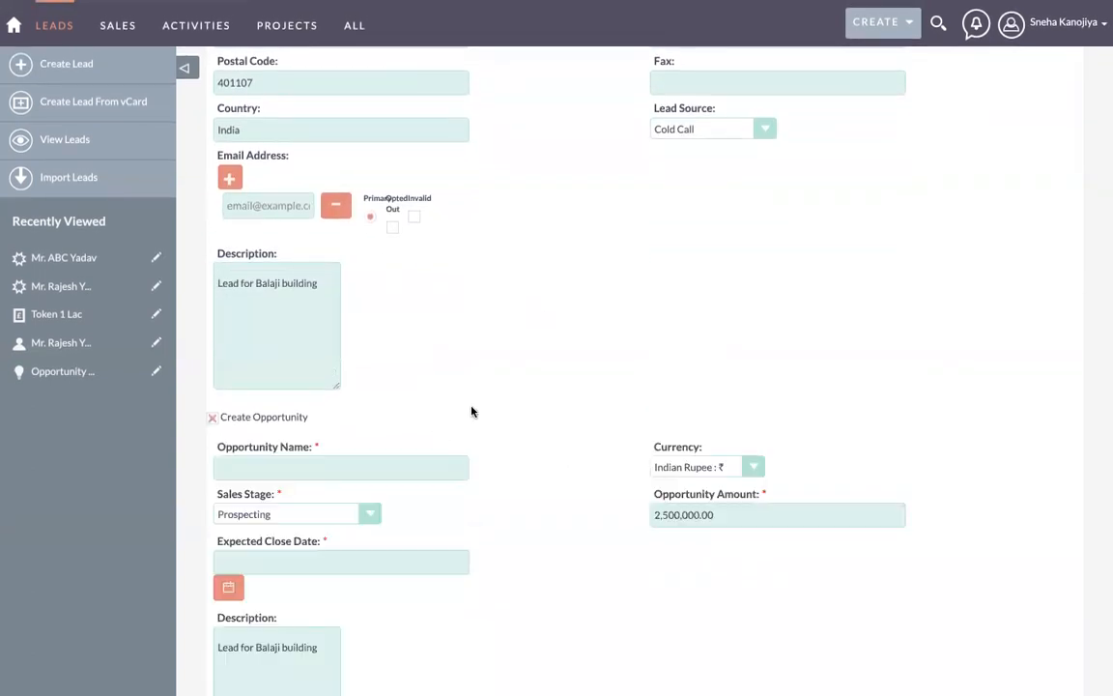
pyautogui.scroll(-3, 472, 410)
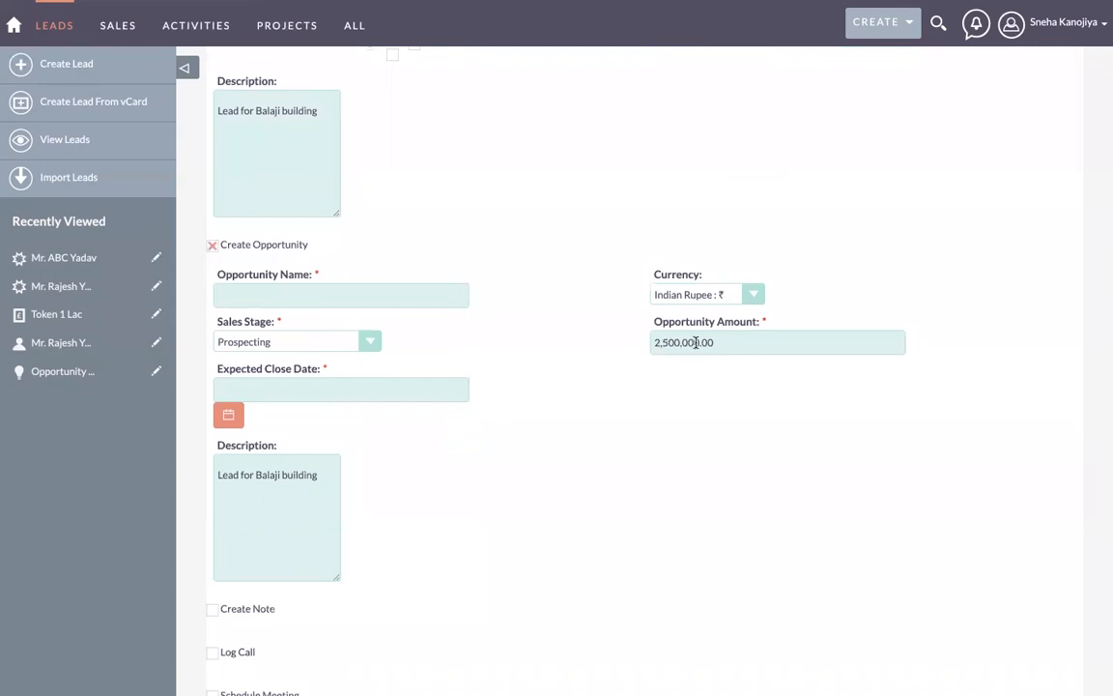
pyautogui.click(710, 295)
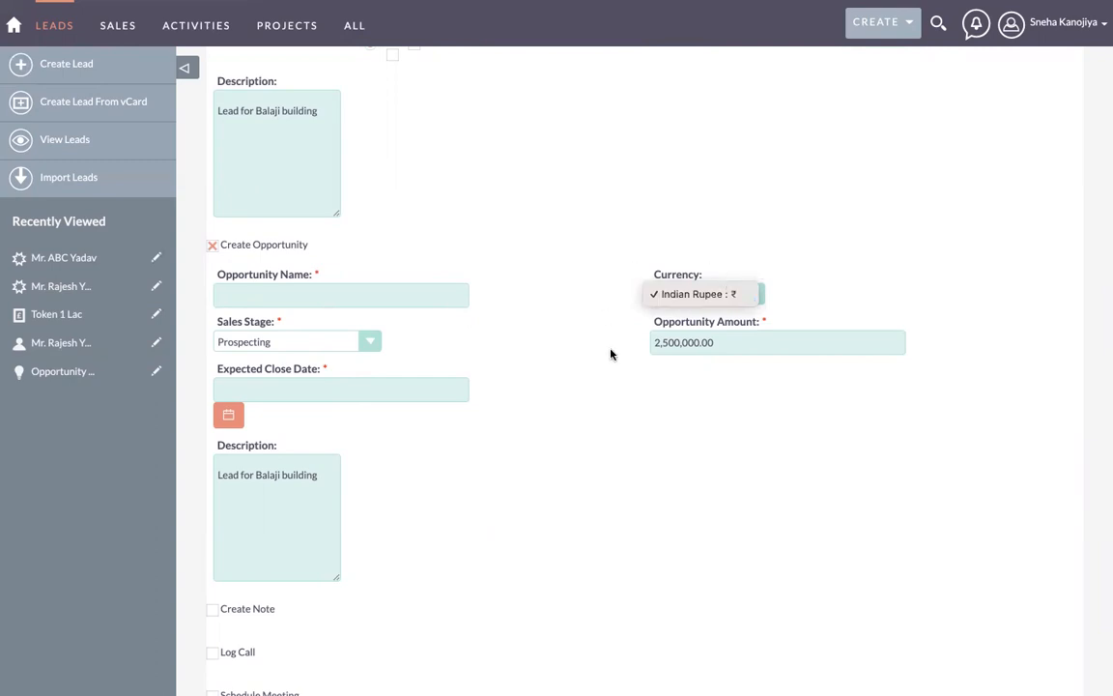
pyautogui.click(690, 300)
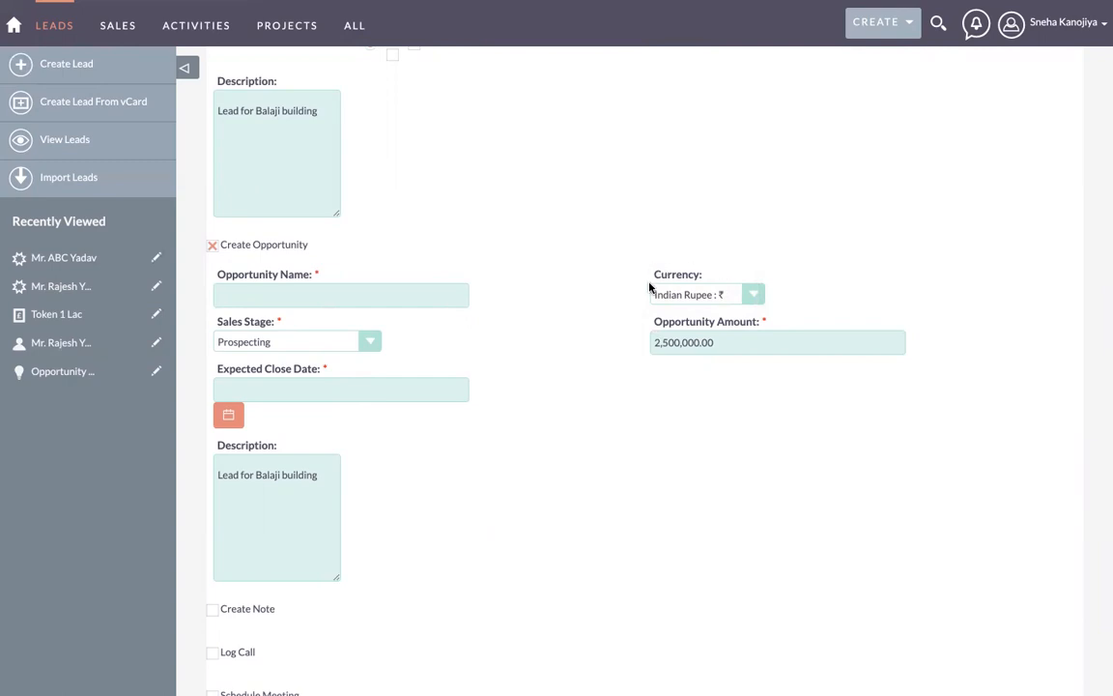
pyautogui.click(673, 293)
pyautogui.click(676, 294)
pyautogui.click(354, 297)
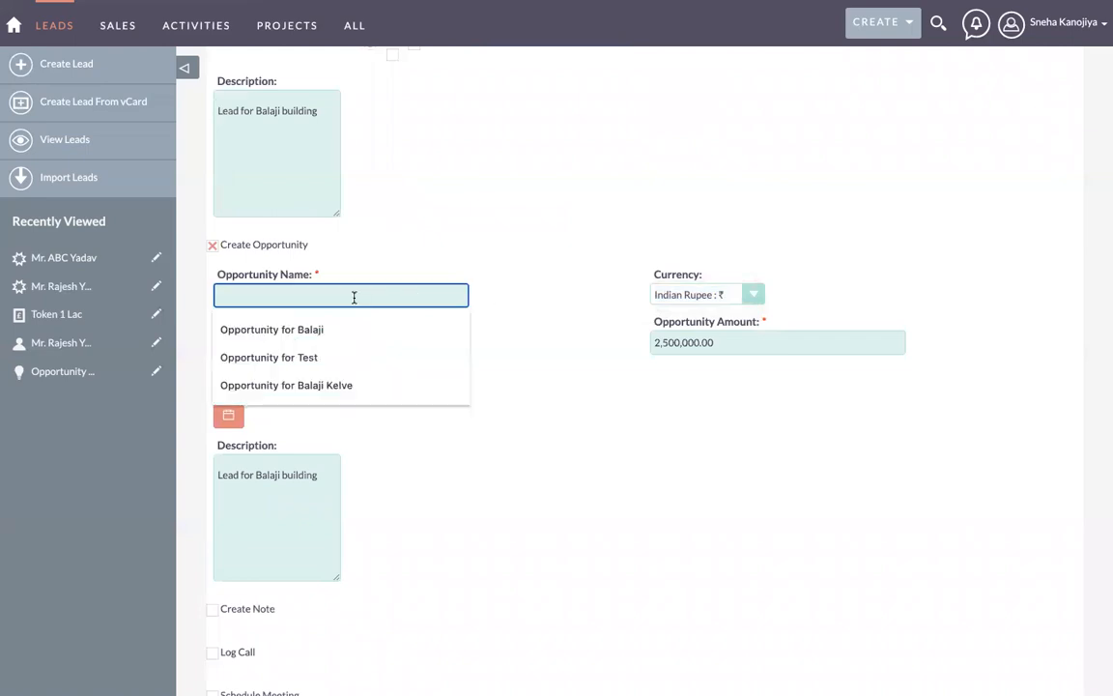
pyautogui.scroll(10, 465, 242)
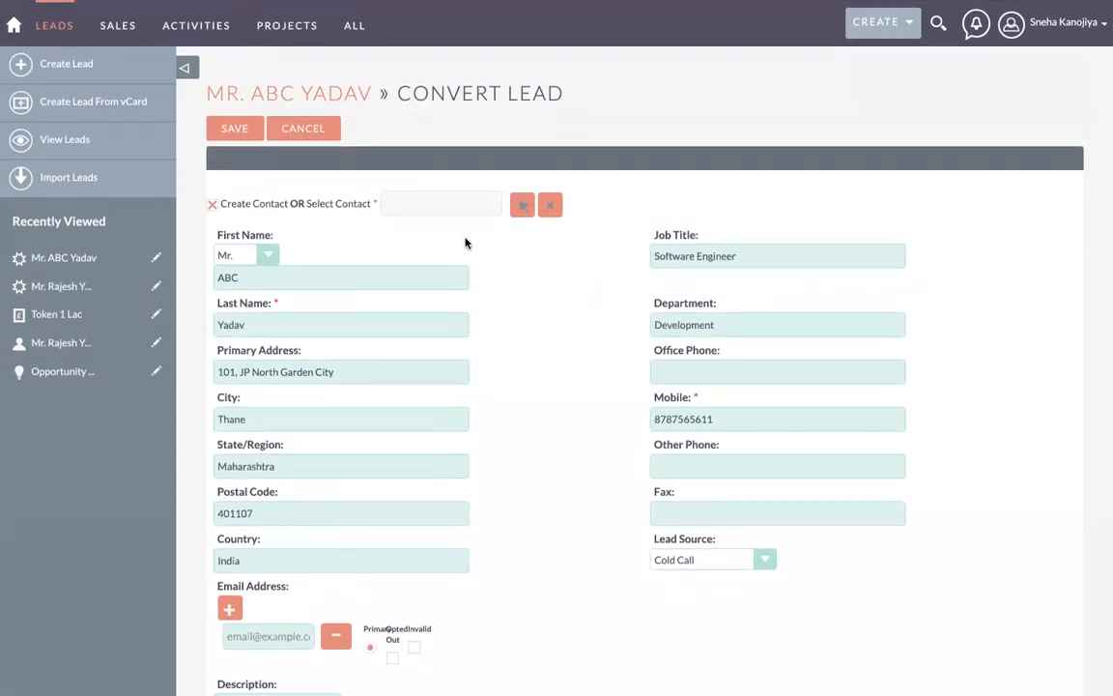
pyautogui.scroll(-5, 355, 343)
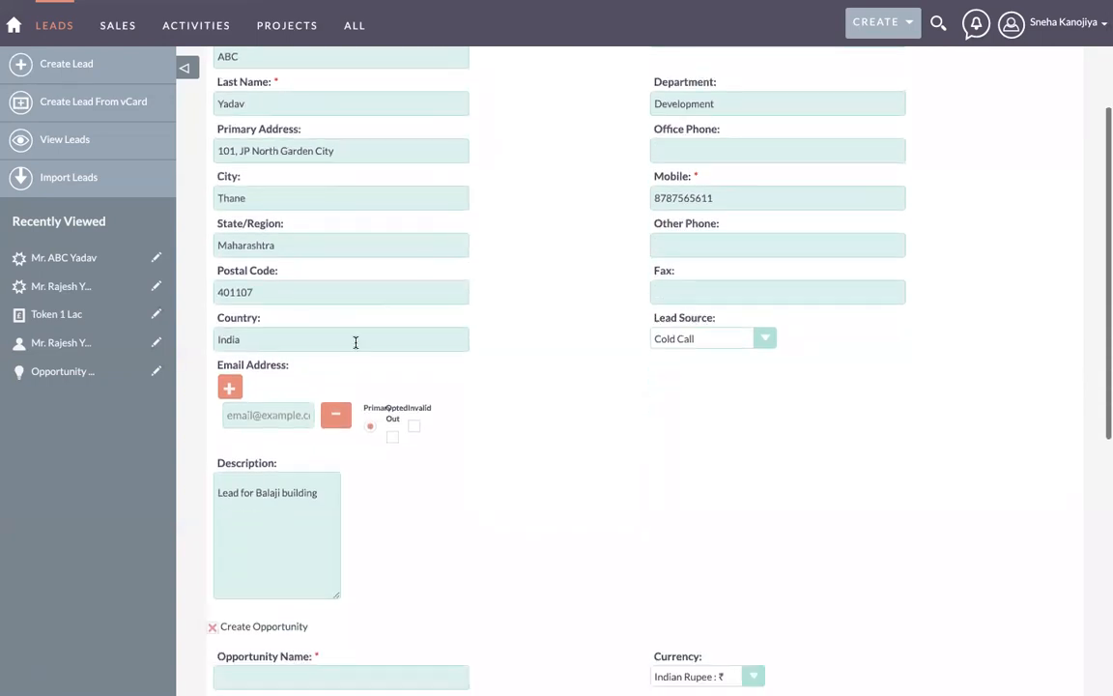
pyautogui.scroll(-4, 356, 361)
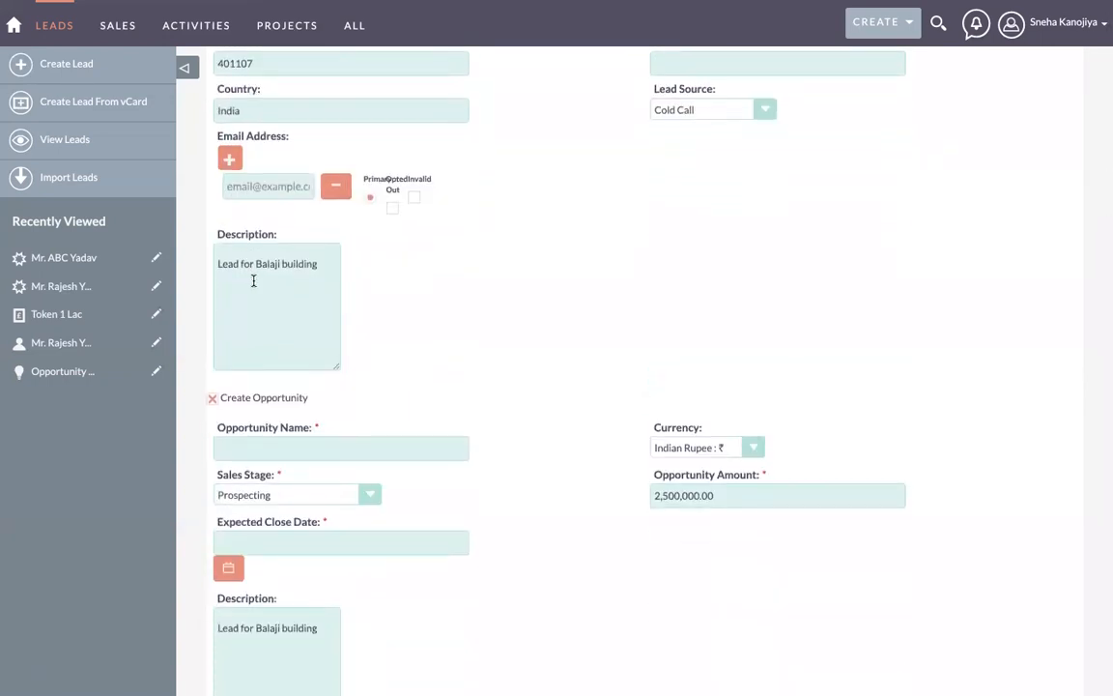
pyautogui.scroll(-3, 453, 314)
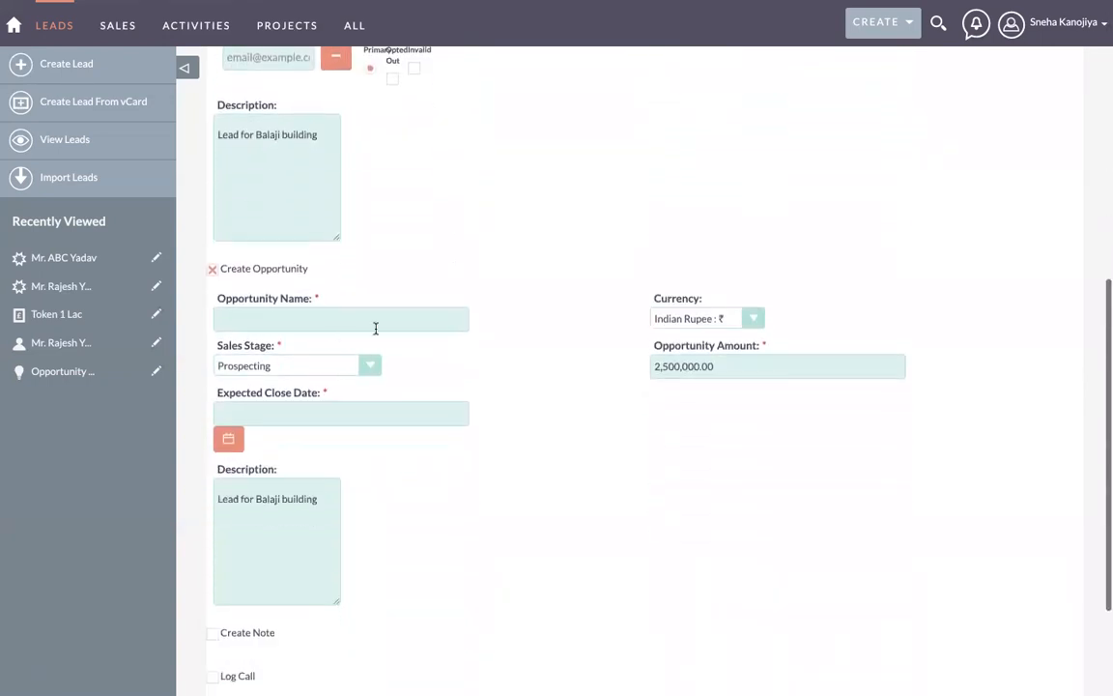
pyautogui.click(267, 318)
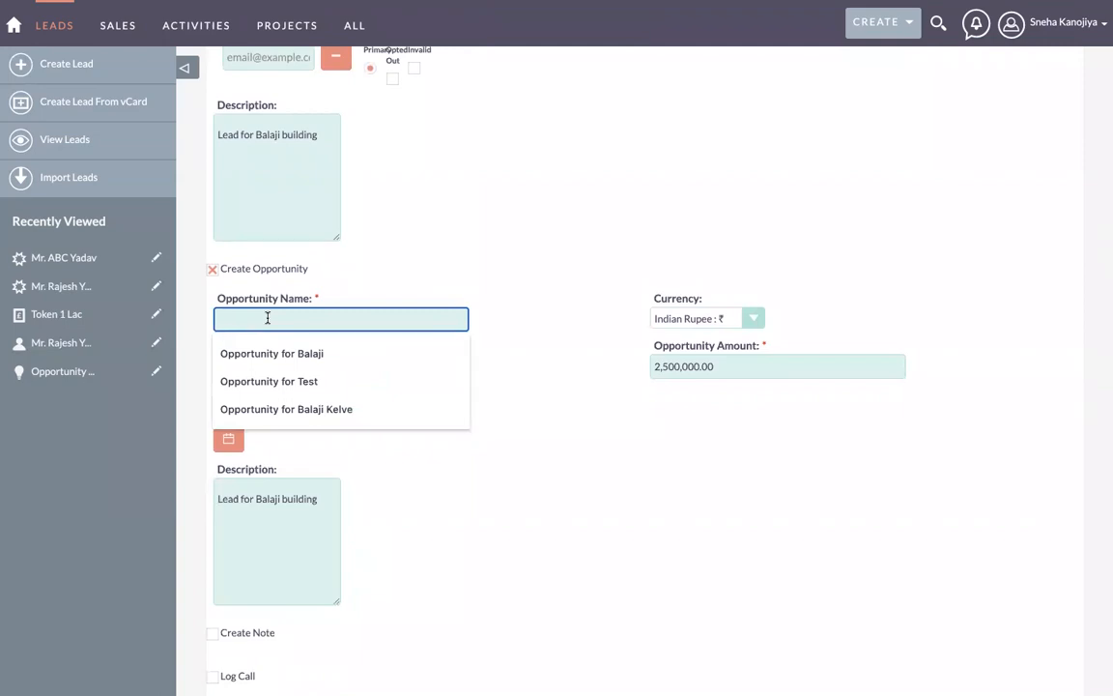
# Step: Name the opportunity as the company 'interested for' the contact's full name, dropping the dash
pyautogui.write('ABC Yadav - Balaji')
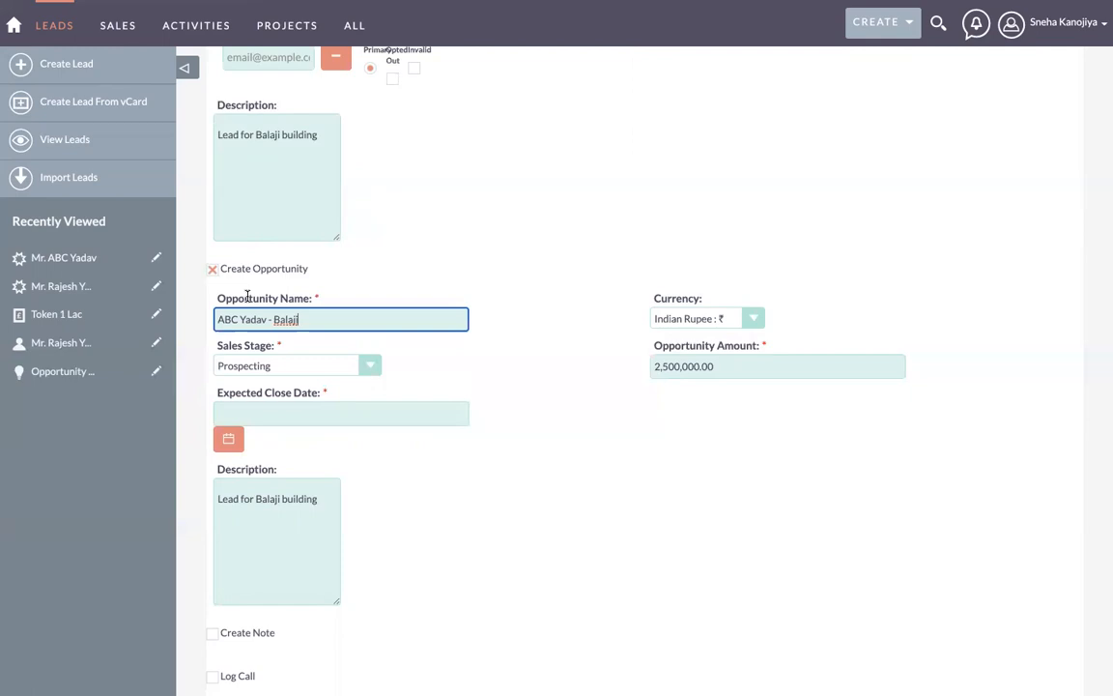
pyautogui.scroll(2, 248, 296)
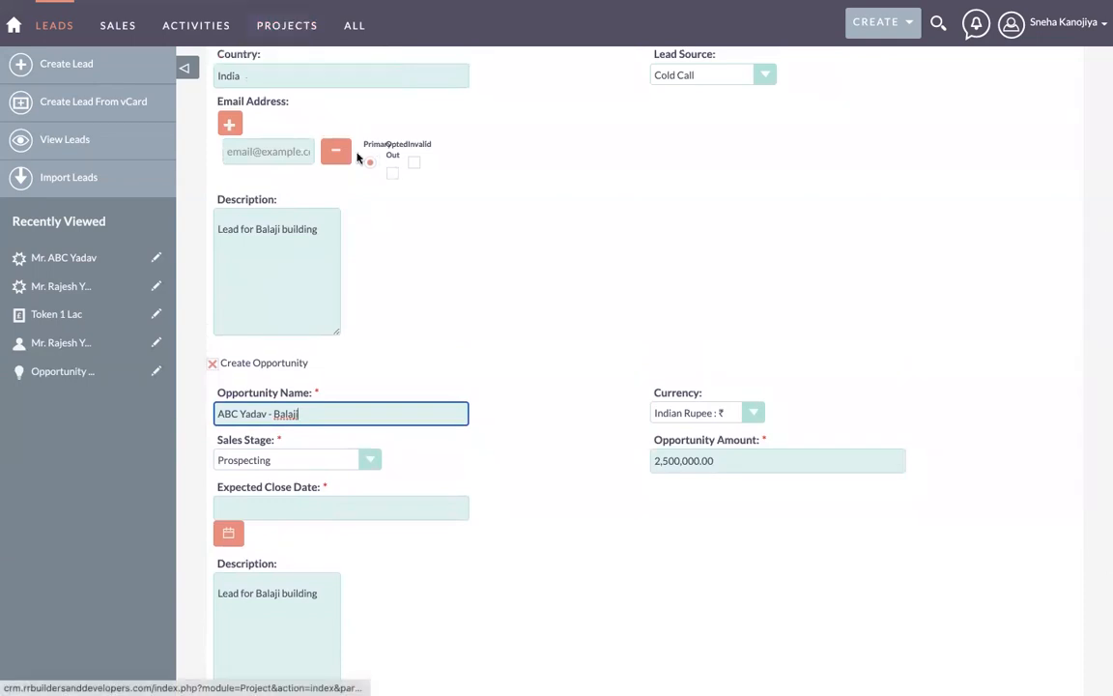
pyautogui.scroll(-1, 416, 402)
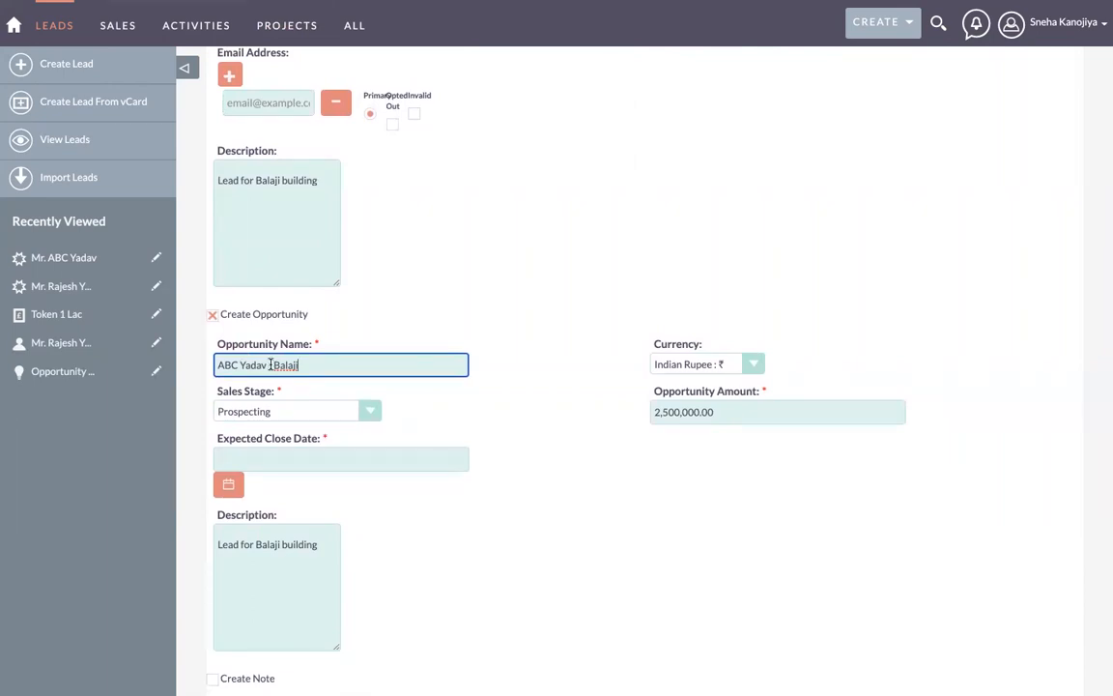
pyautogui.press('BackSpace')
pyautogui.write('interested for')
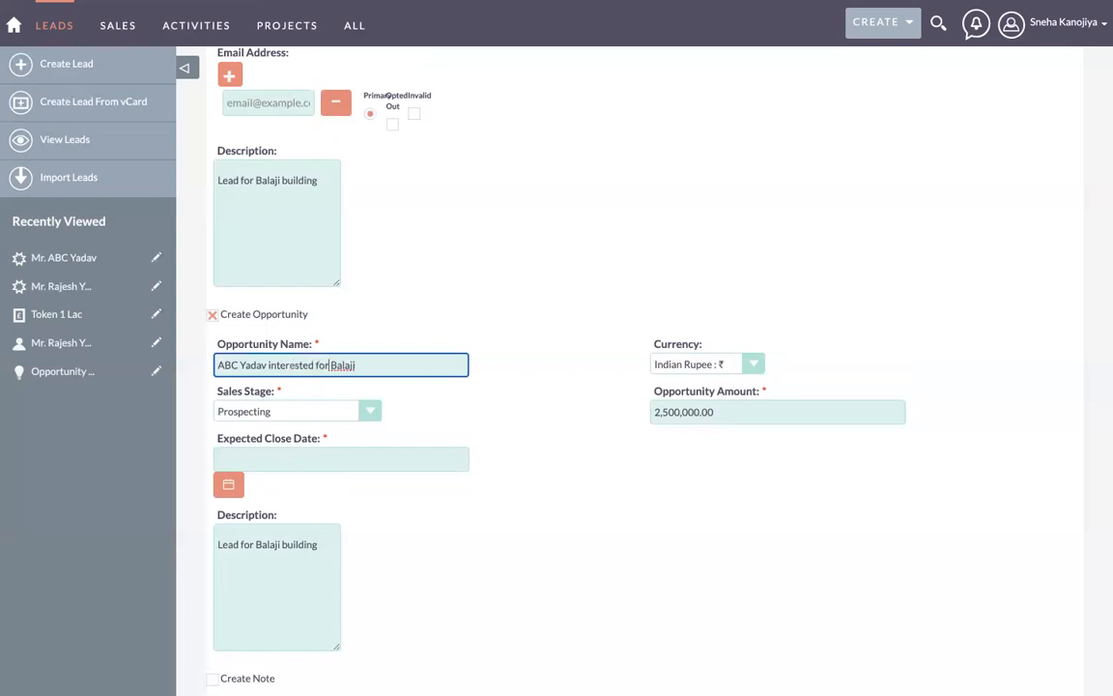
pyautogui.click(353, 364)
pyautogui.write('Kelwe')
pyautogui.scroll(-3, 425, 408)
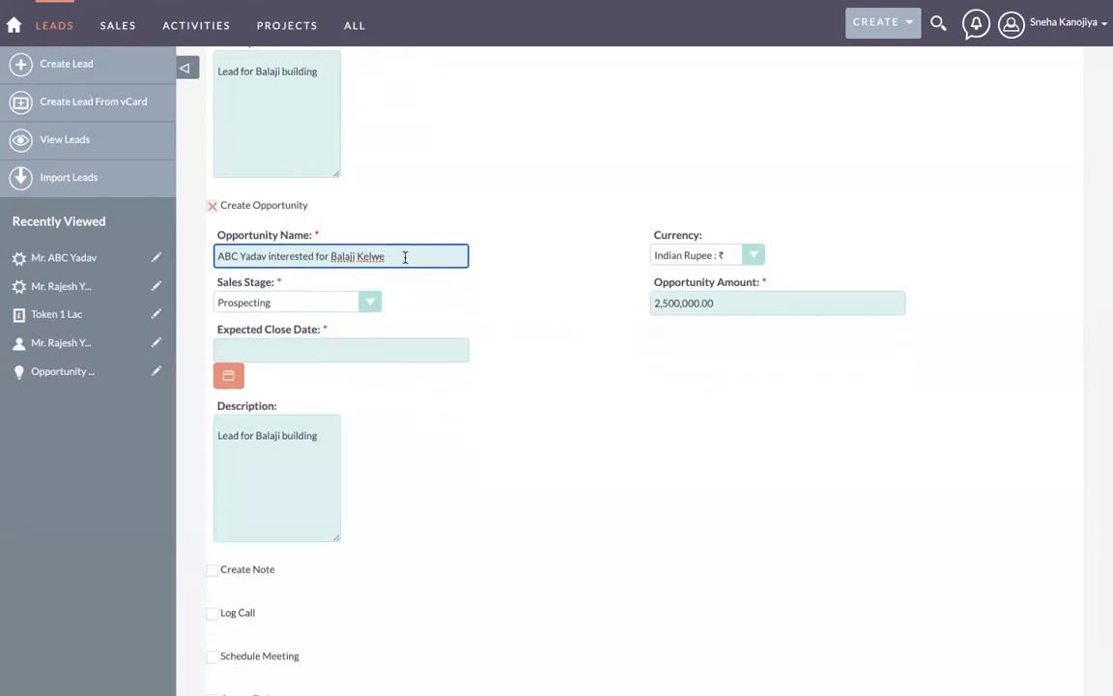
# Step: Keep Prospecting as the sales stage and set Expected Close Date to 15/11/2021
pyautogui.click(295, 303)
pyautogui.click(294, 302)
pyautogui.click(294, 303)
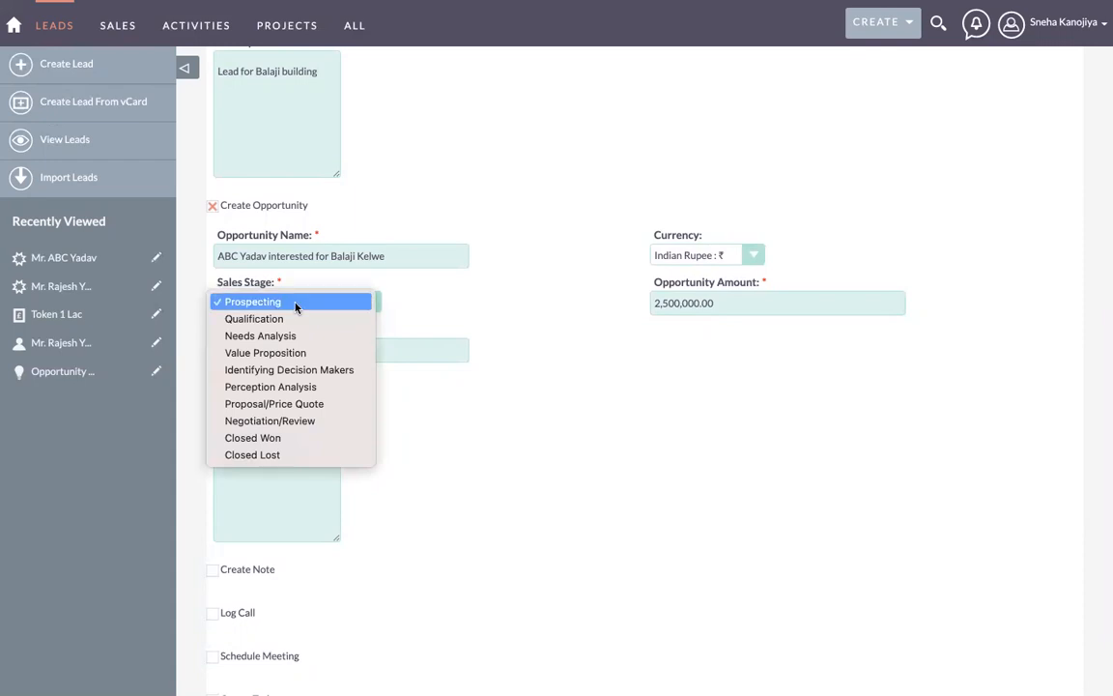
pyautogui.click(295, 304)
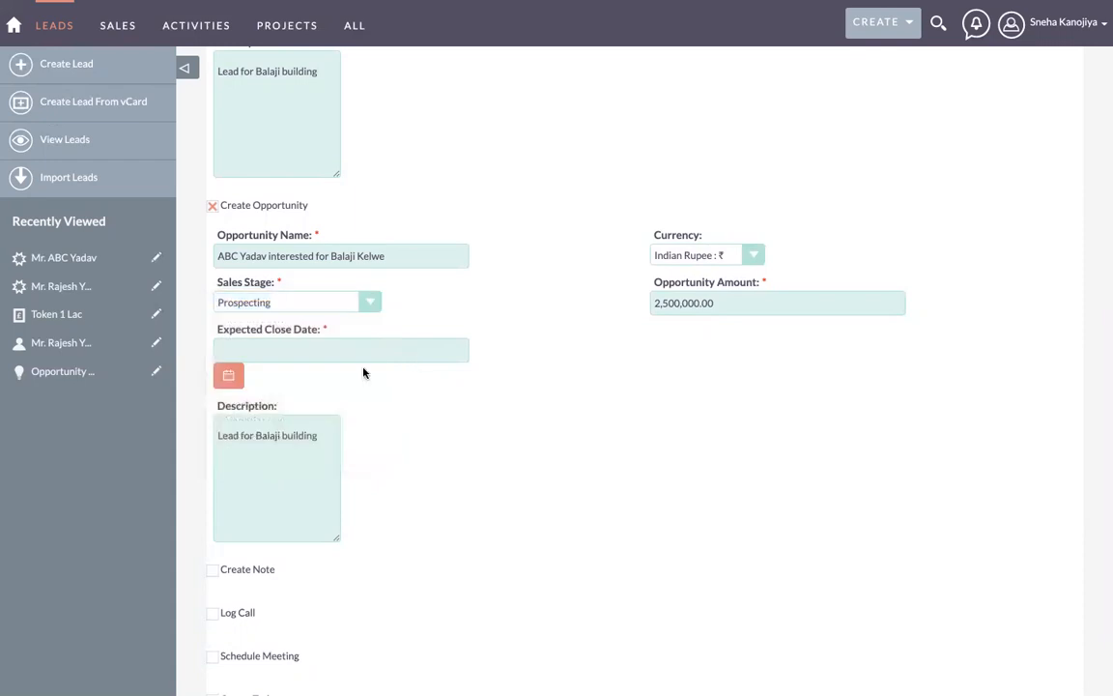
pyautogui.click(230, 376)
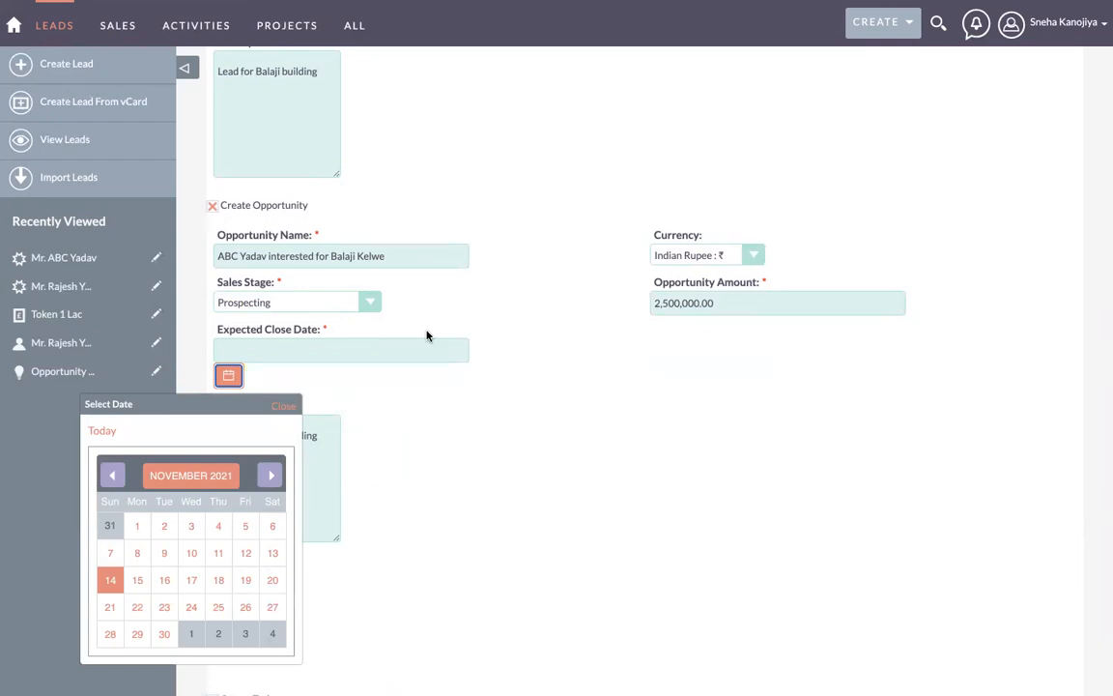
pyautogui.scroll(-2, 428, 335)
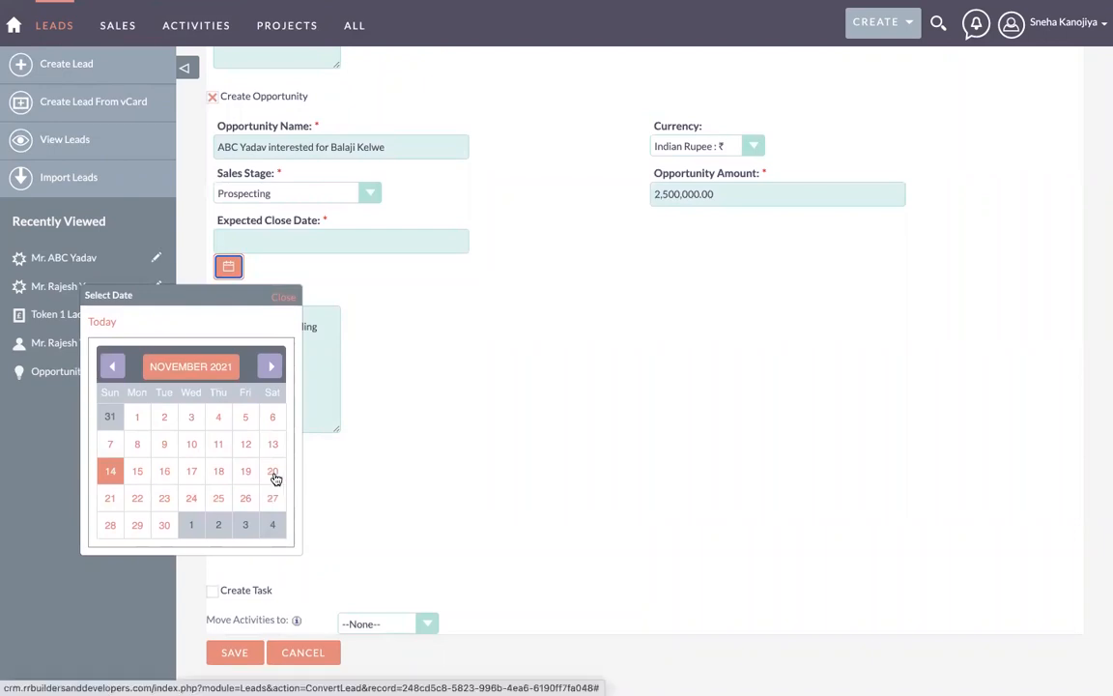
pyautogui.click(137, 471)
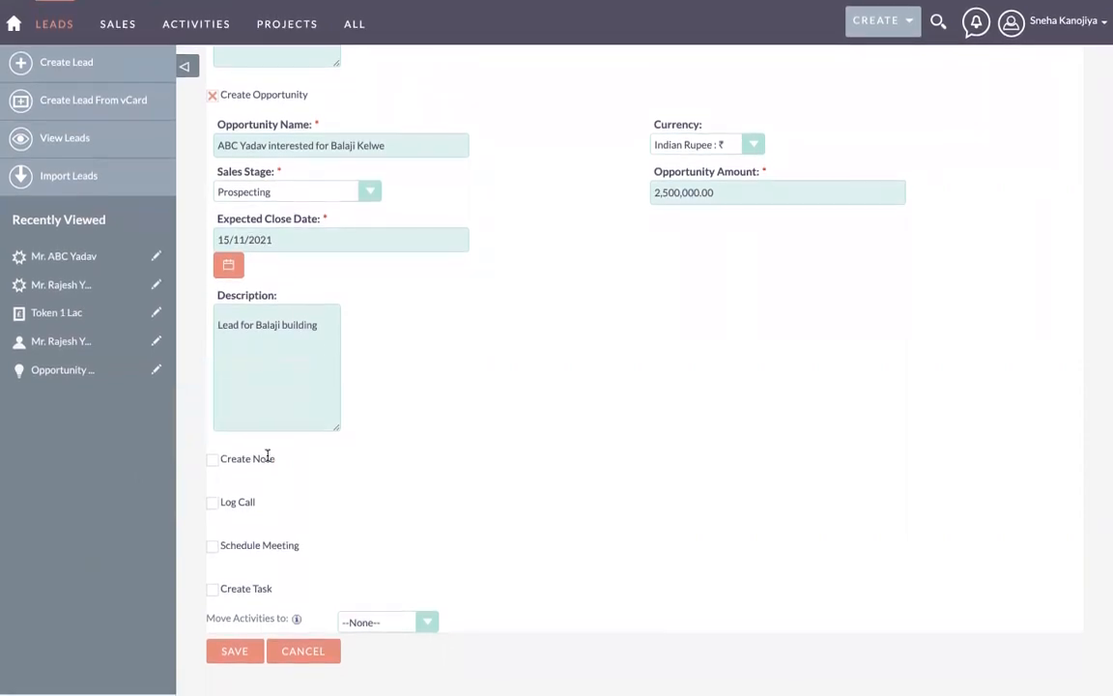
# Step: Save the lead conversion and confirm it shows as Converted in the Leads list
pyautogui.click(232, 661)
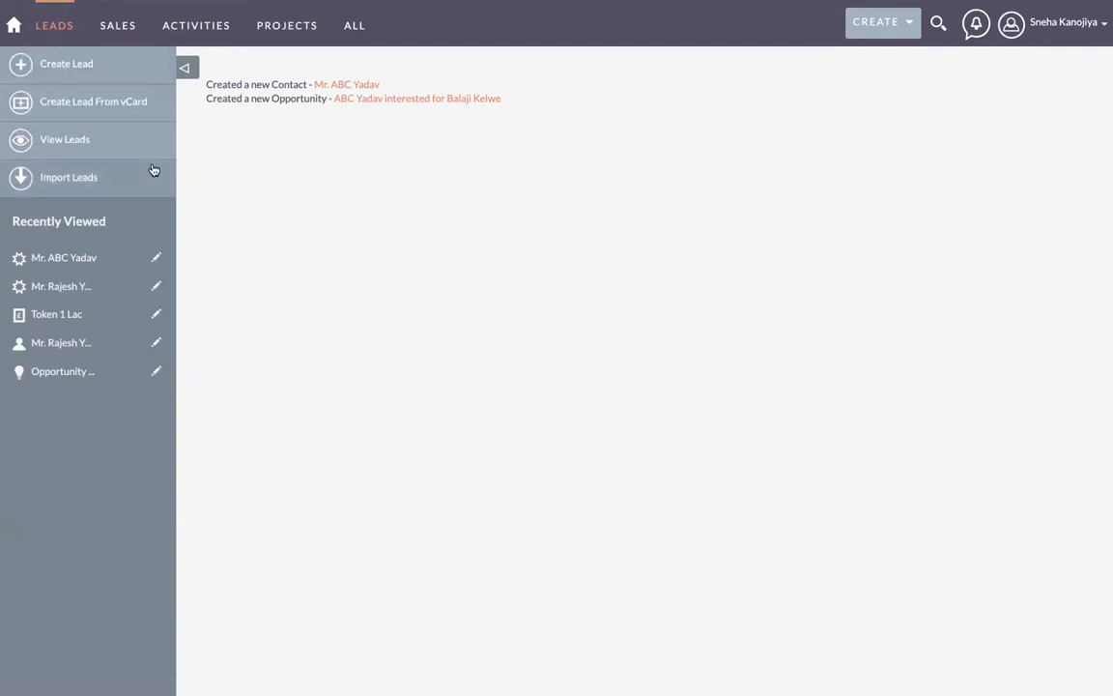
pyautogui.click(79, 139)
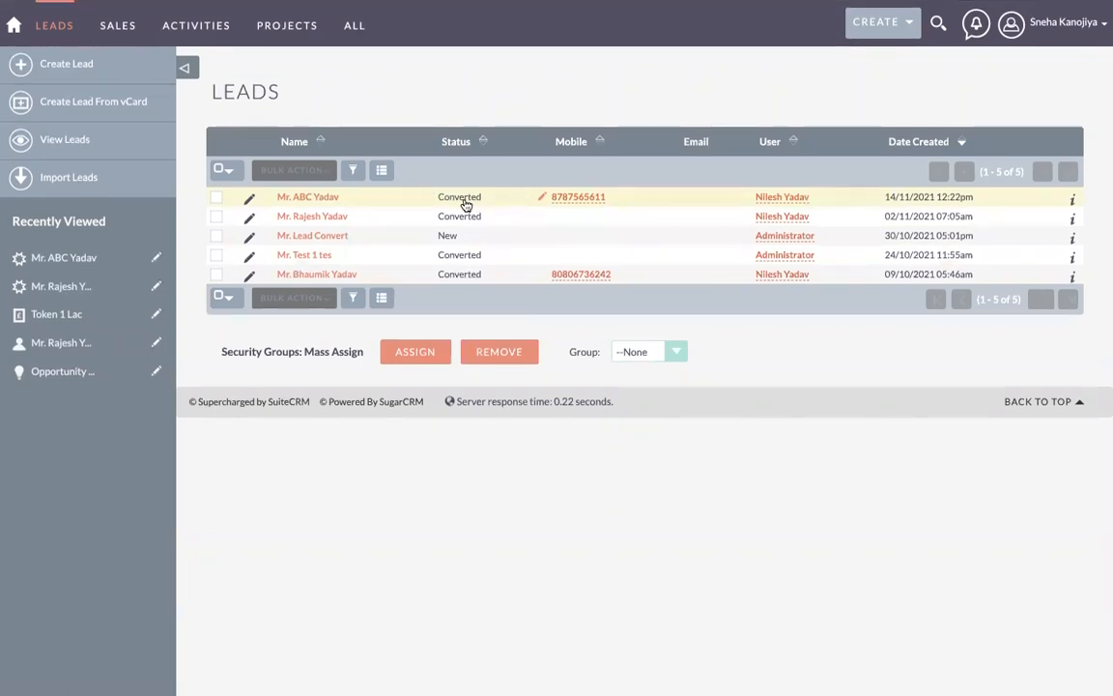
# Step: Check the Contacts list and the new opportunity in Opportunities, then return to Contacts
pyautogui.moveTo(106, 31)
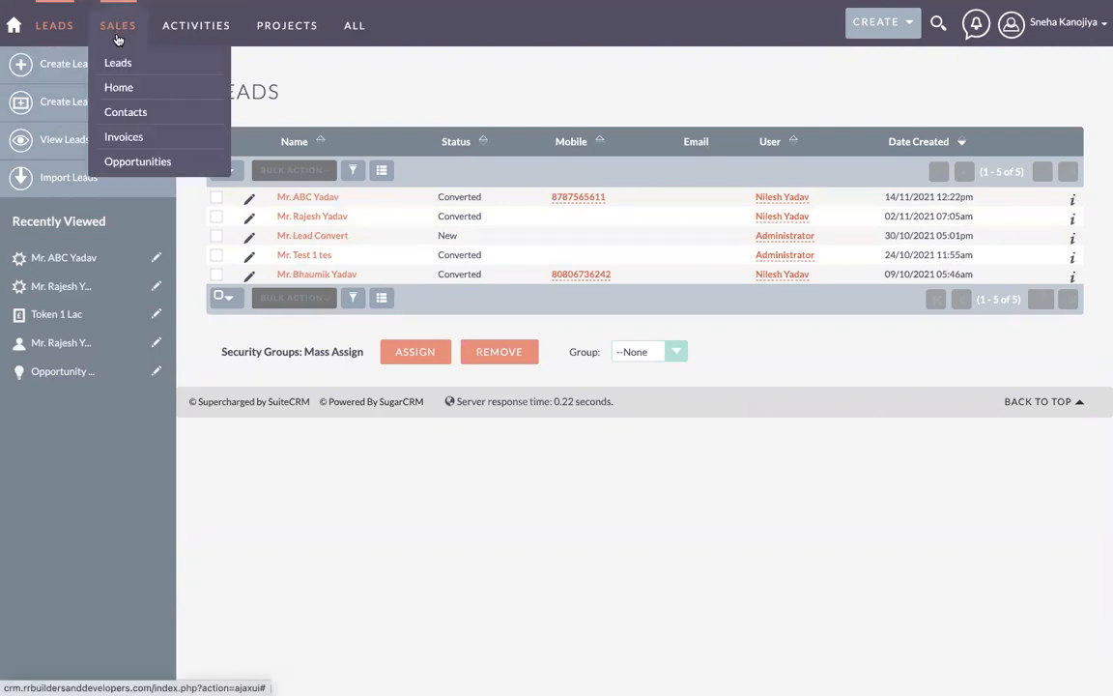
pyautogui.click(135, 116)
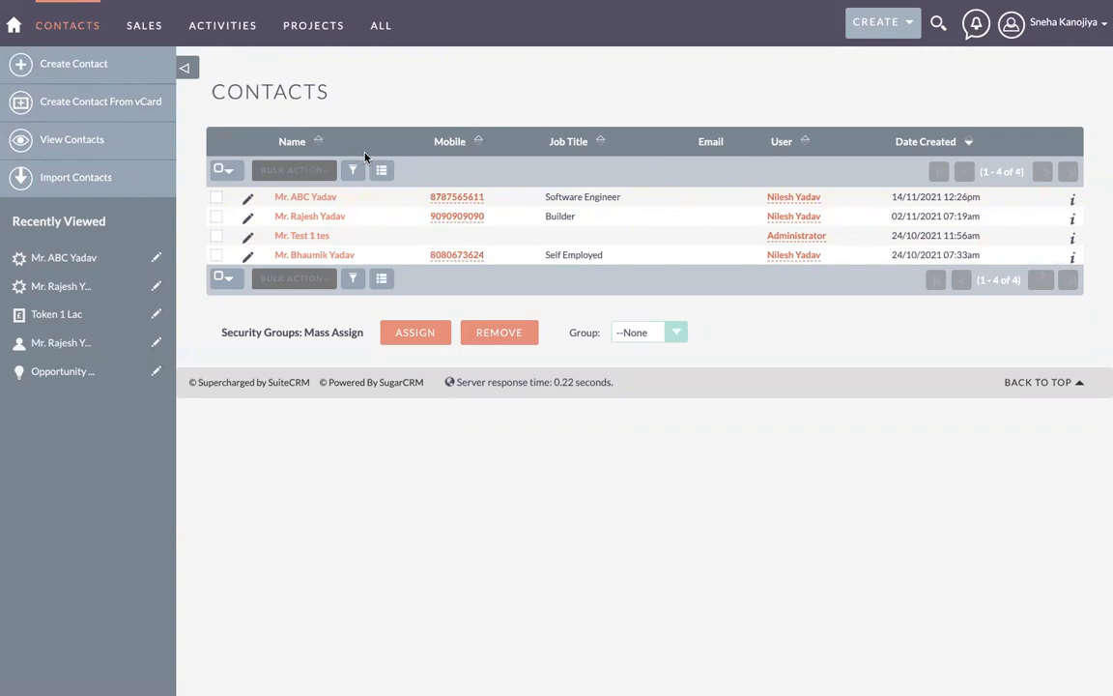
pyautogui.moveTo(144, 25)
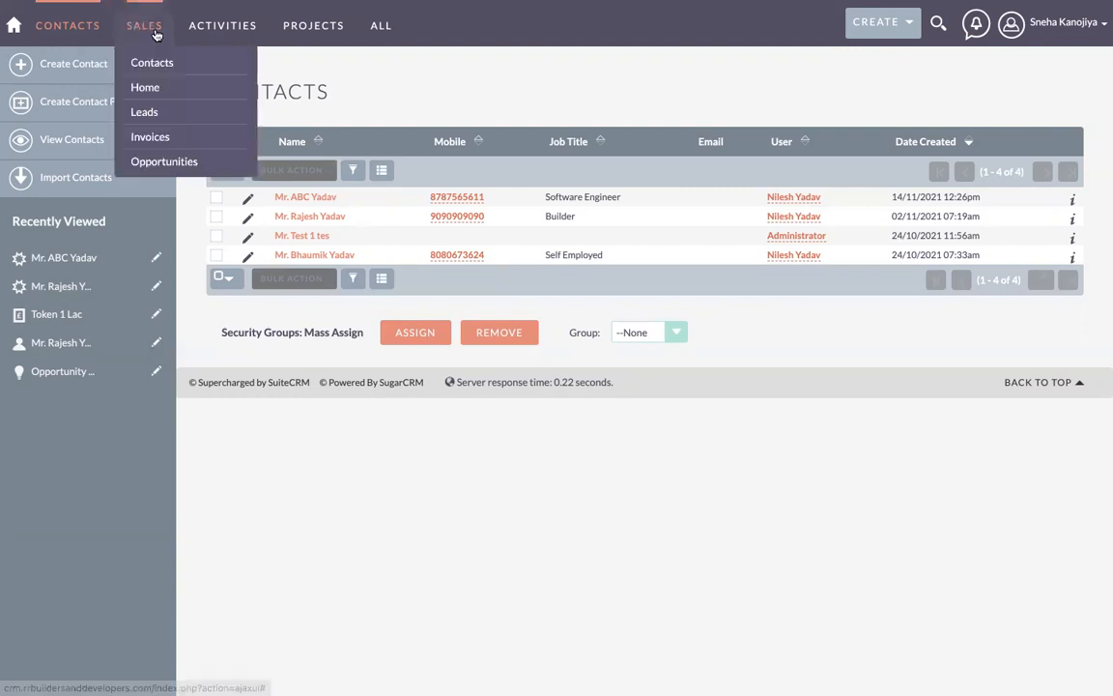
pyautogui.click(165, 161)
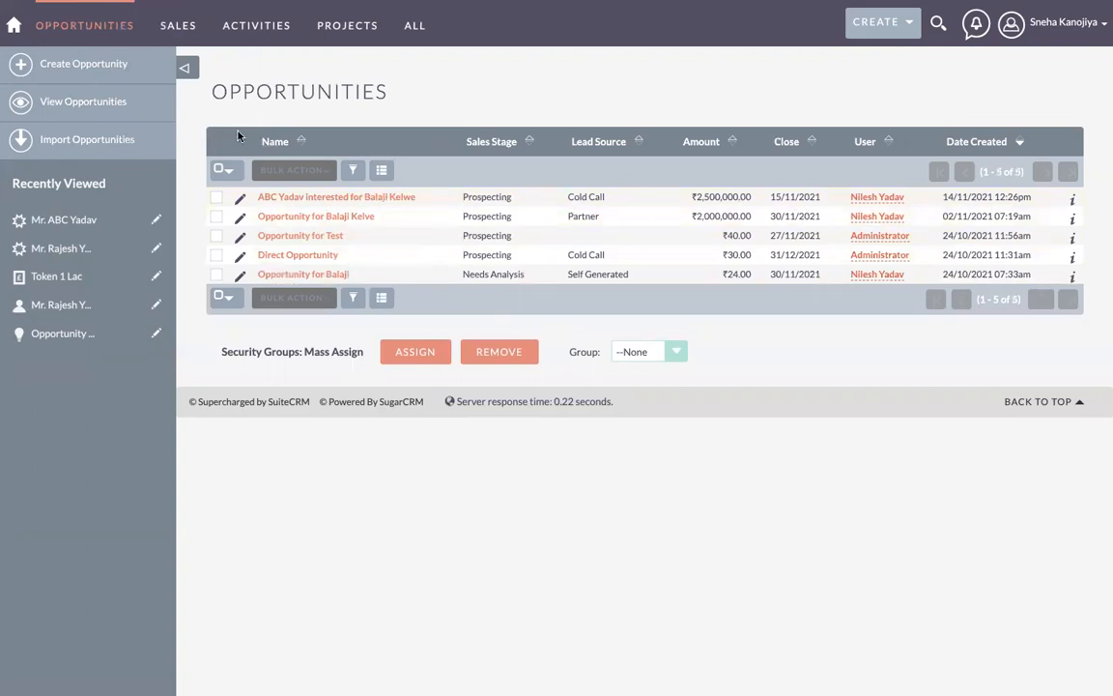
pyautogui.moveTo(174, 26)
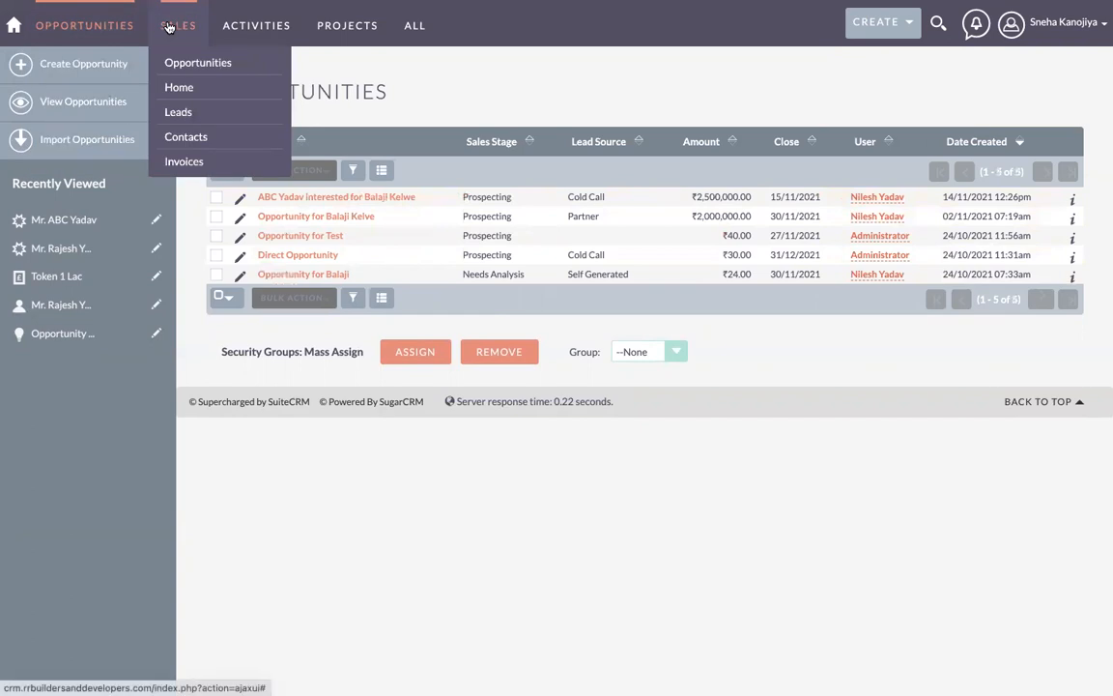
pyautogui.click(189, 140)
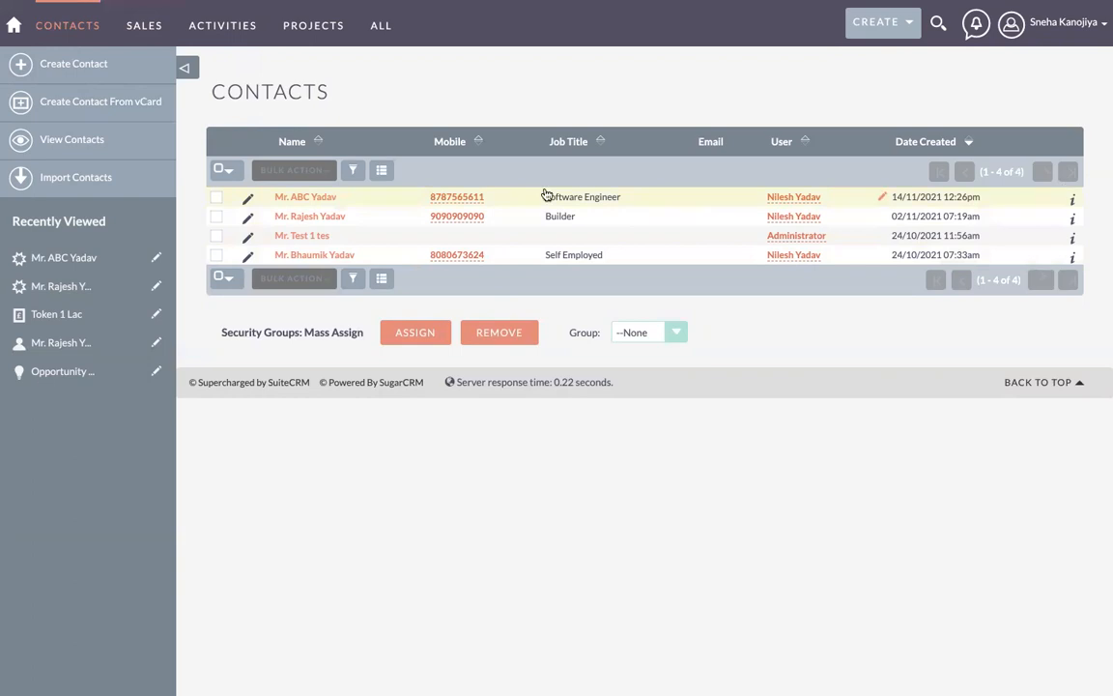
# Step: Open the new contact's record and move the Opportunities subpanel to the top
pyautogui.click(319, 199)
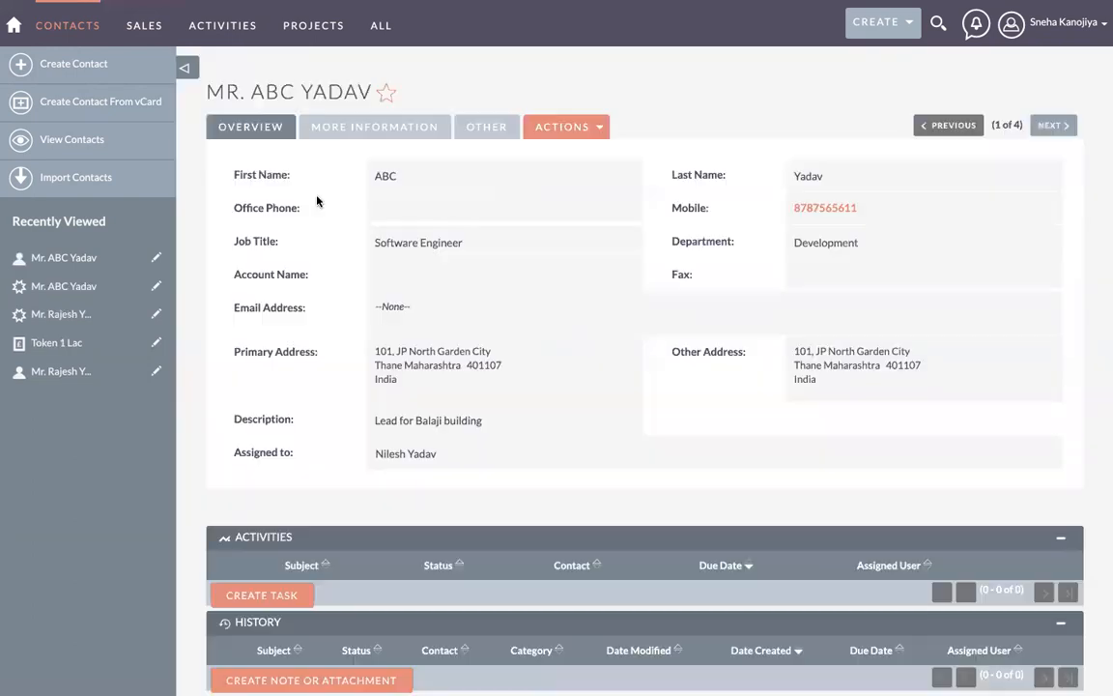
pyautogui.scroll(-10, 329, 412)
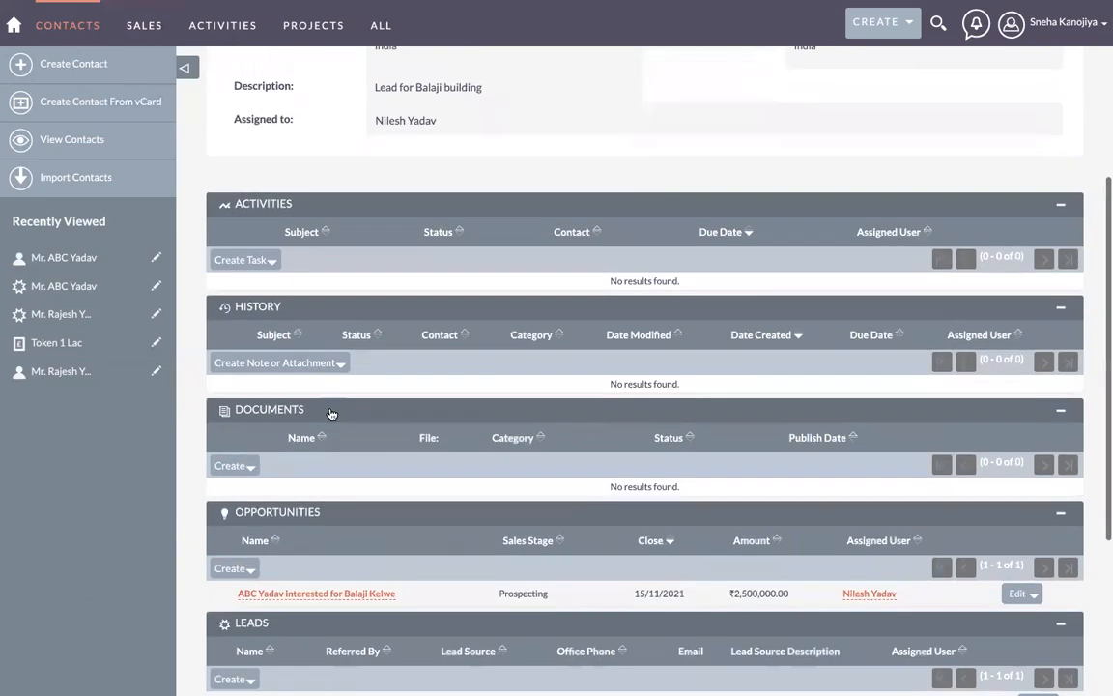
pyautogui.scroll(10, 329, 412)
pyautogui.scroll(-4, 328, 413)
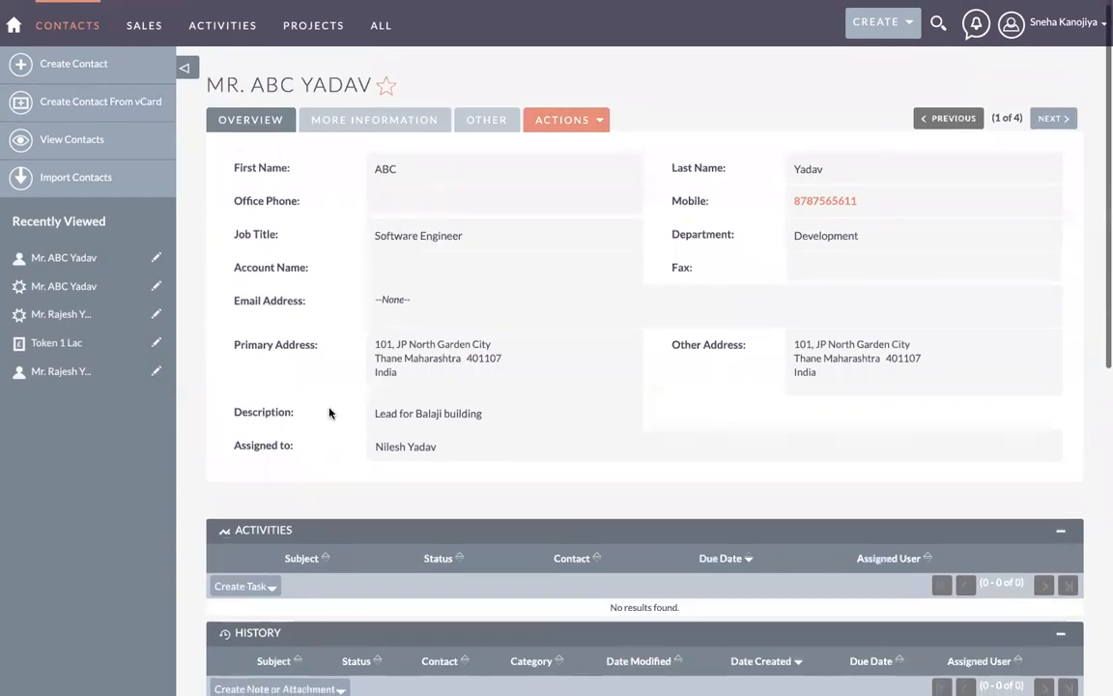
pyautogui.scroll(-5, 329, 413)
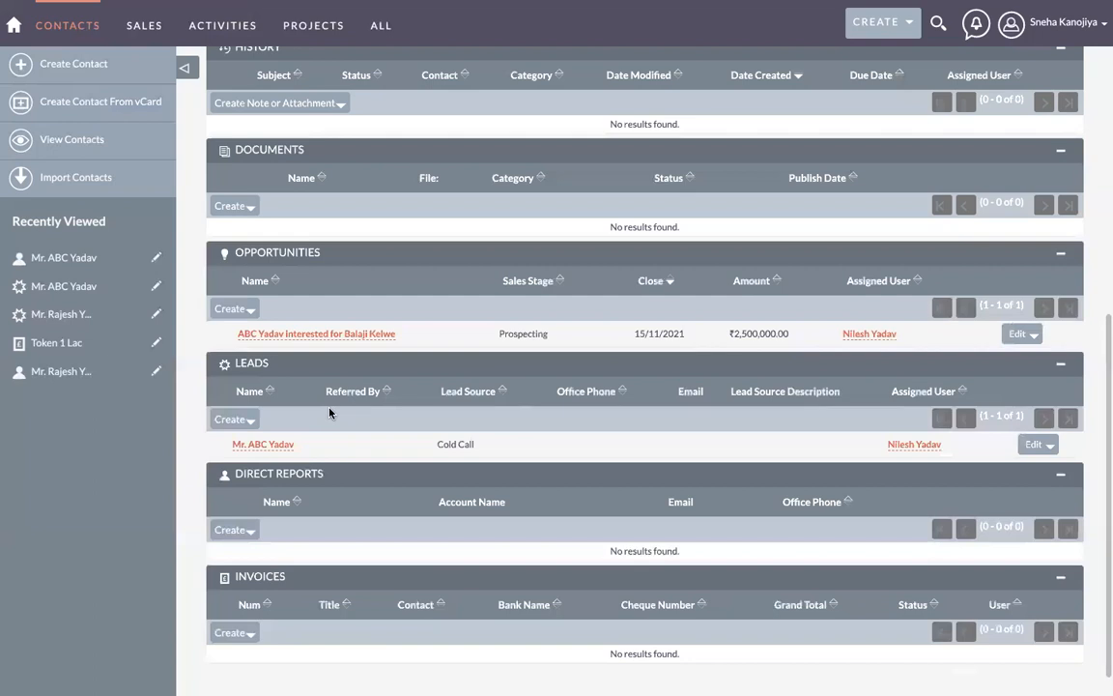
pyautogui.scroll(5, 329, 413)
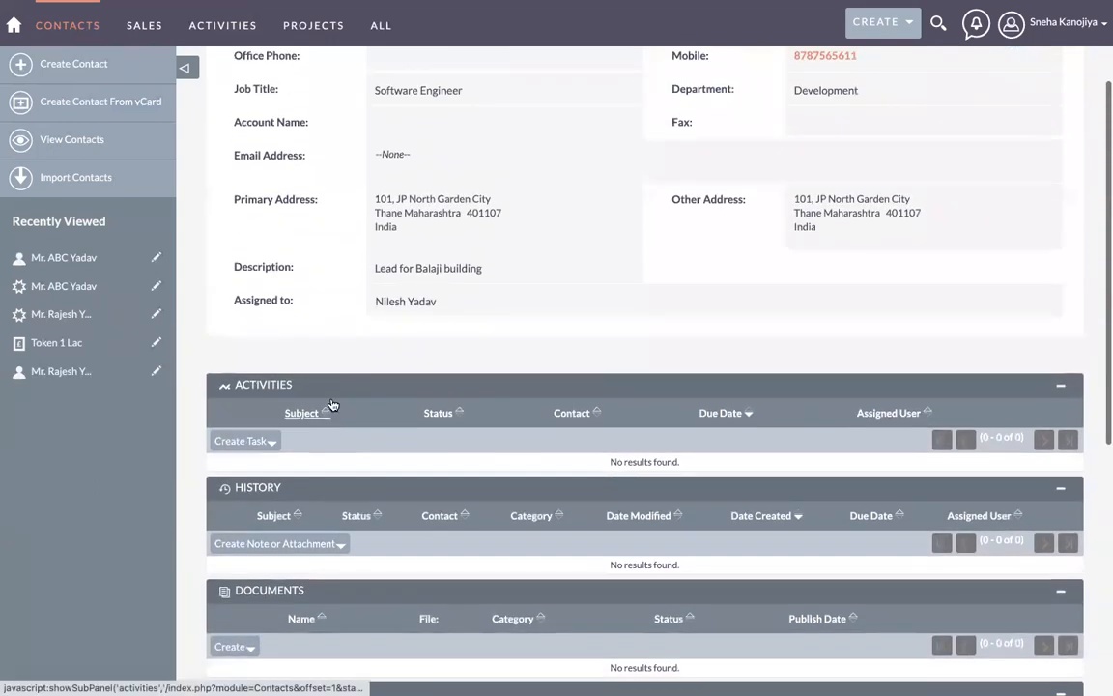
pyautogui.scroll(-3, 365, 460)
pyautogui.scroll(-1, 365, 460)
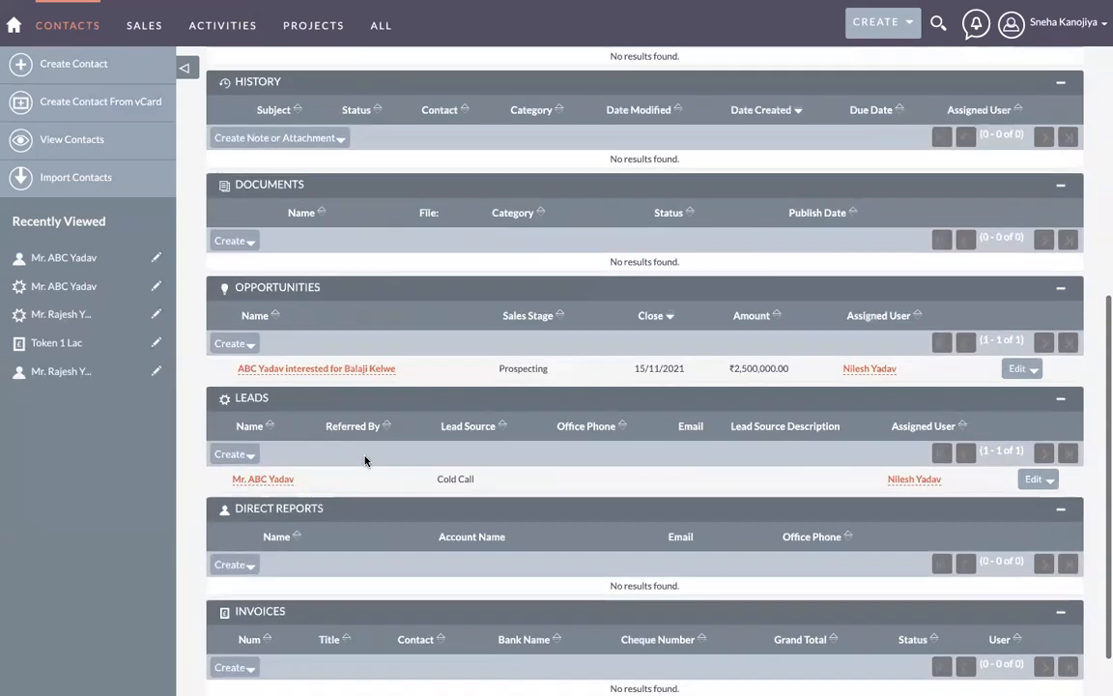
pyautogui.scroll(1, 365, 460)
pyautogui.scroll(1, 365, 460)
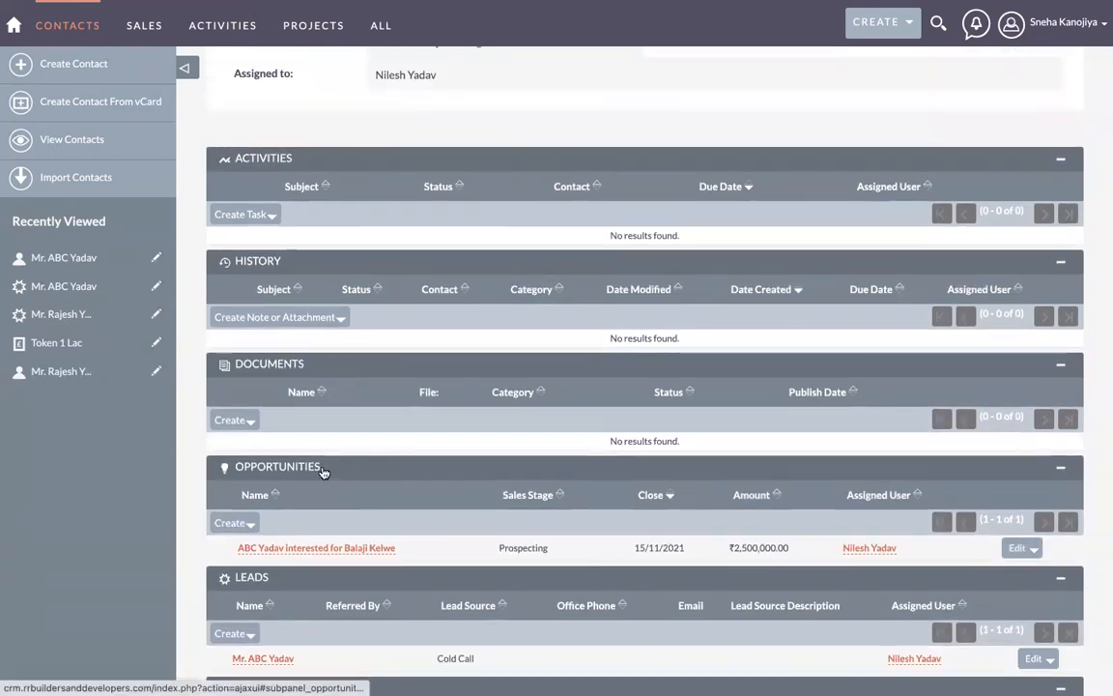
pyautogui.moveTo(303, 474); pyautogui.dragTo(264, 166)
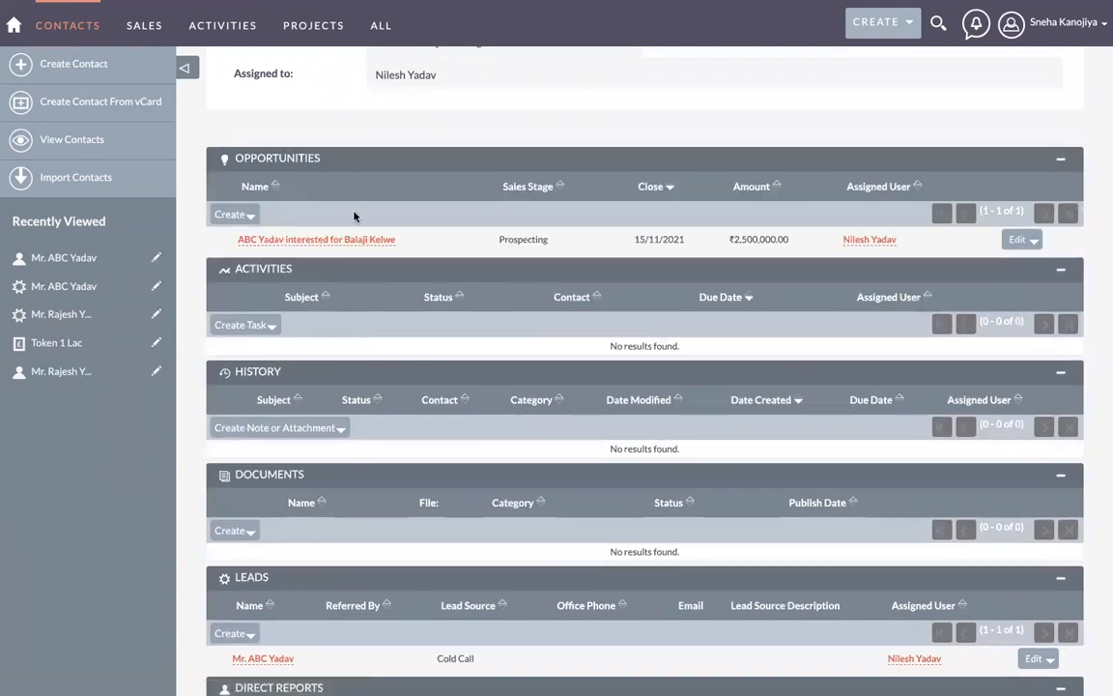
# Step: Place the Invoices subpanel directly below Opportunities
pyautogui.scroll(3, 413, 219)
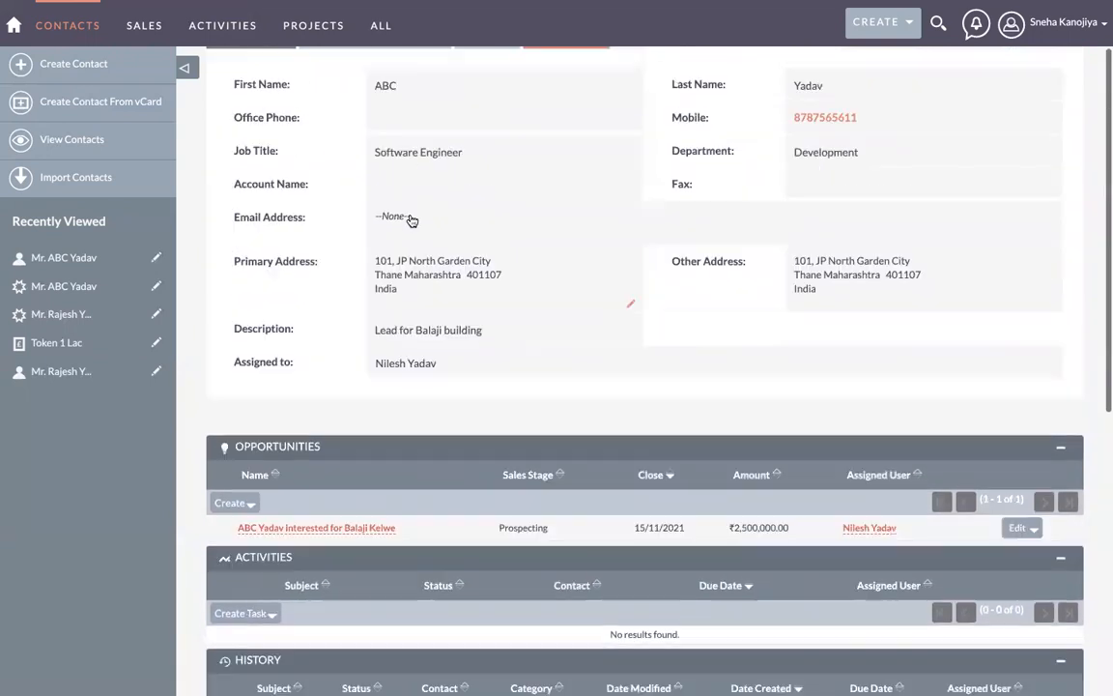
pyautogui.scroll(1, 296, 177)
pyautogui.scroll(-2, 520, 360)
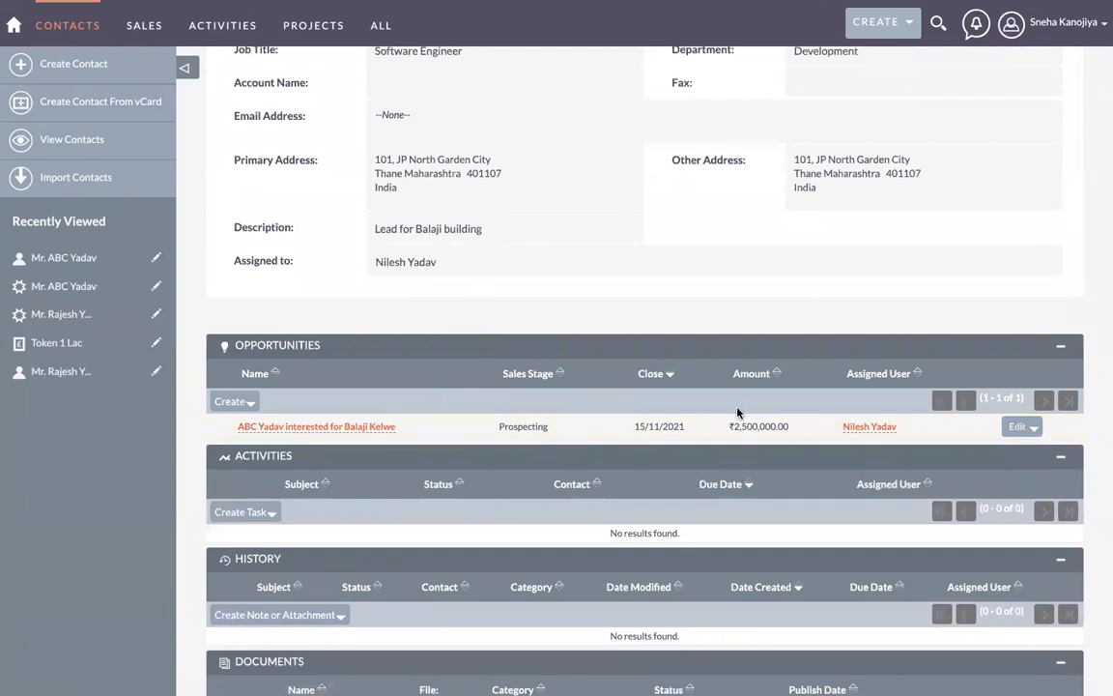
pyautogui.scroll(-3, 628, 430)
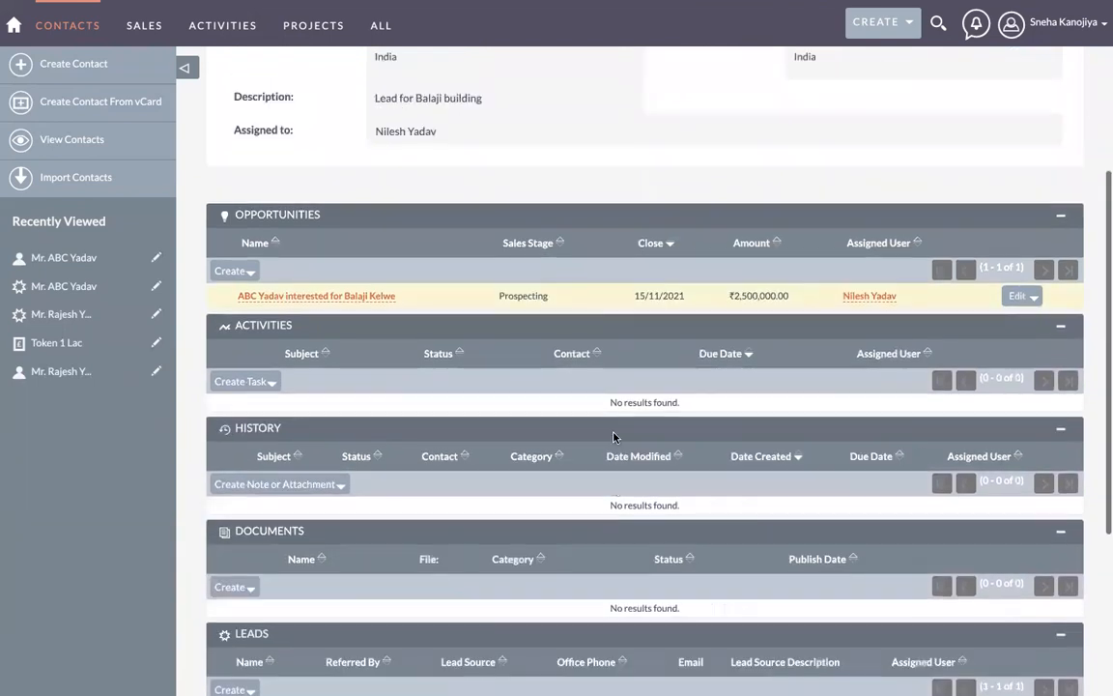
pyautogui.scroll(-2, 345, 549)
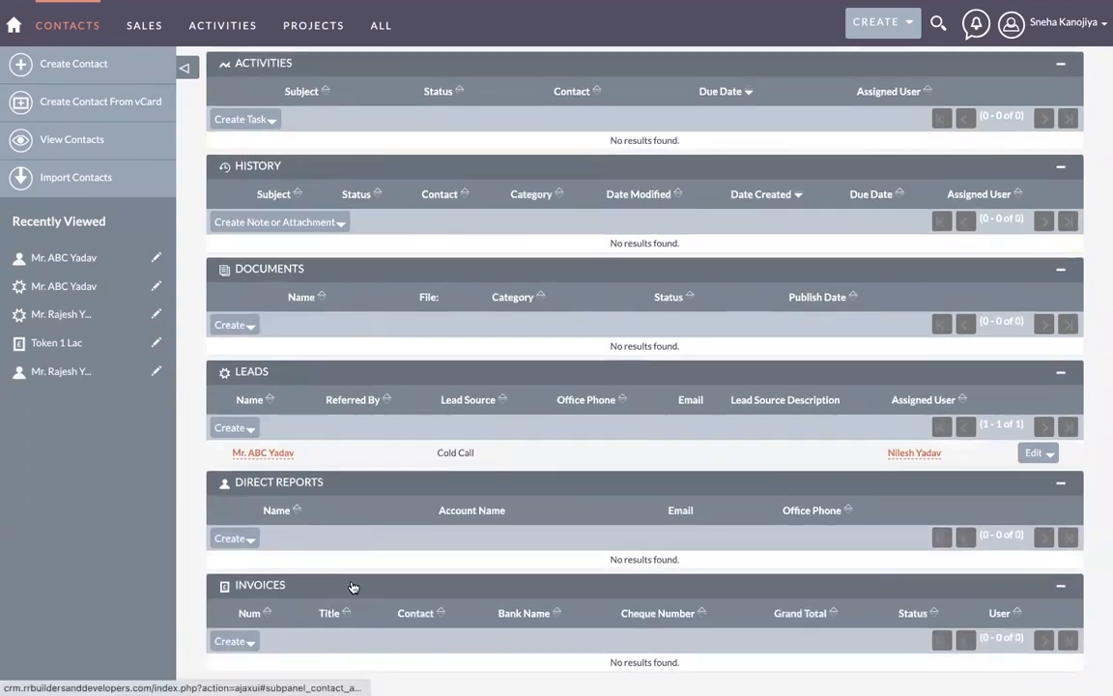
pyautogui.moveTo(353, 587); pyautogui.dragTo(345, 271)
pyautogui.scroll(3, 345, 270)
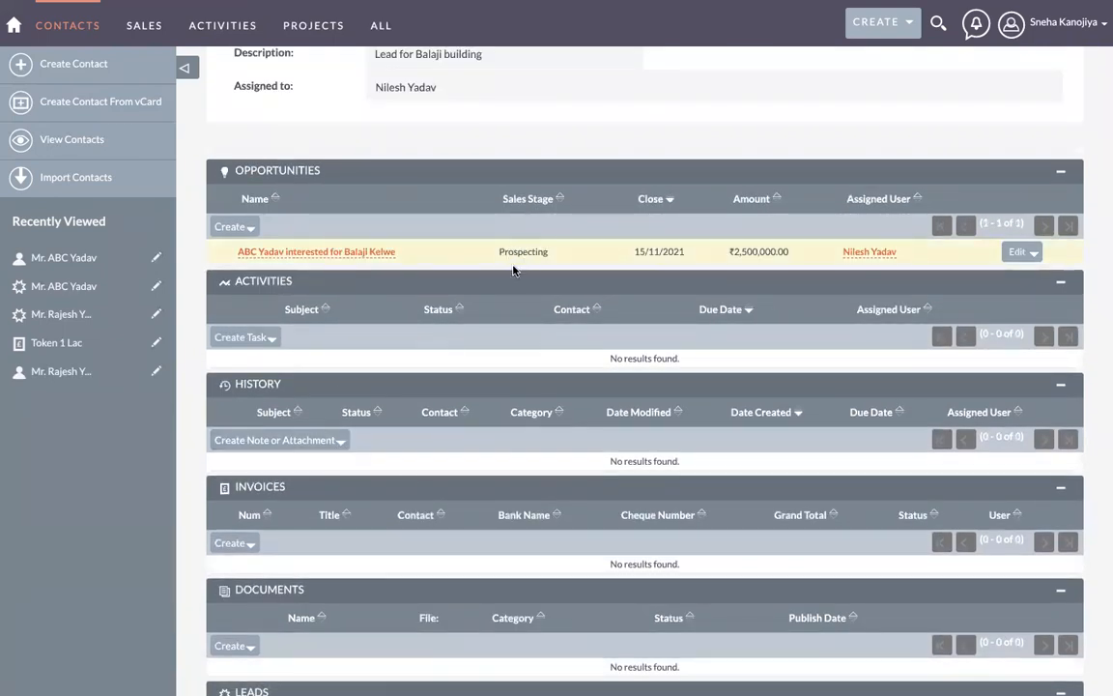
pyautogui.moveTo(350, 493); pyautogui.dragTo(344, 290)
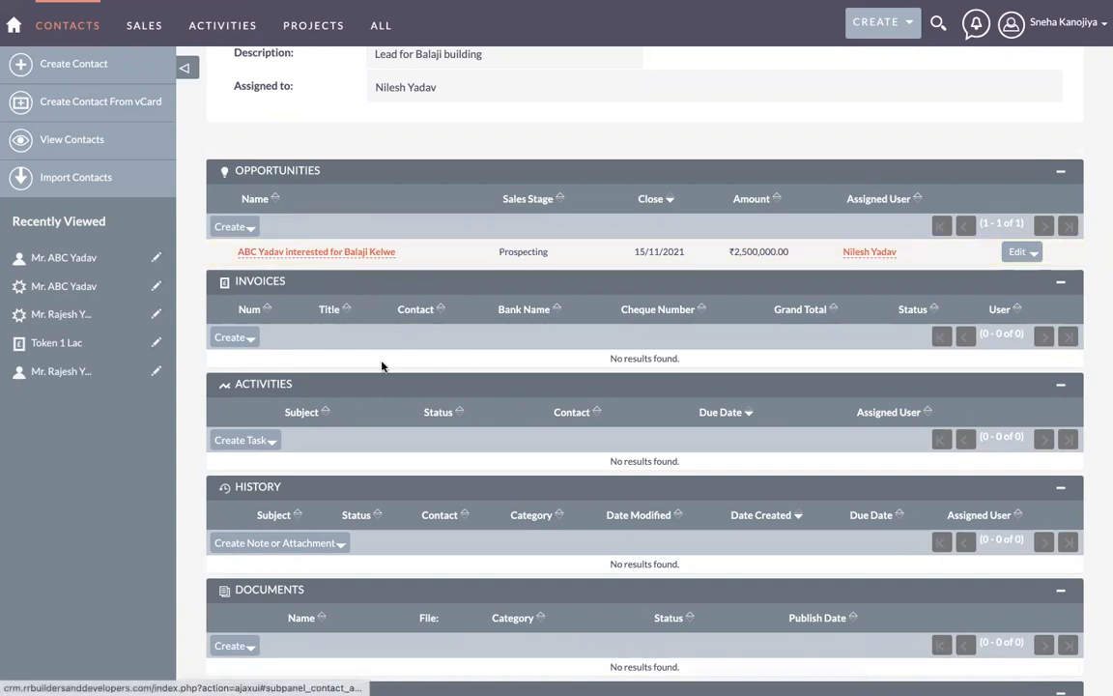
# Step: Place the Leads subpanel directly under Invoices and review the new order
pyautogui.scroll(3, 513, 250)
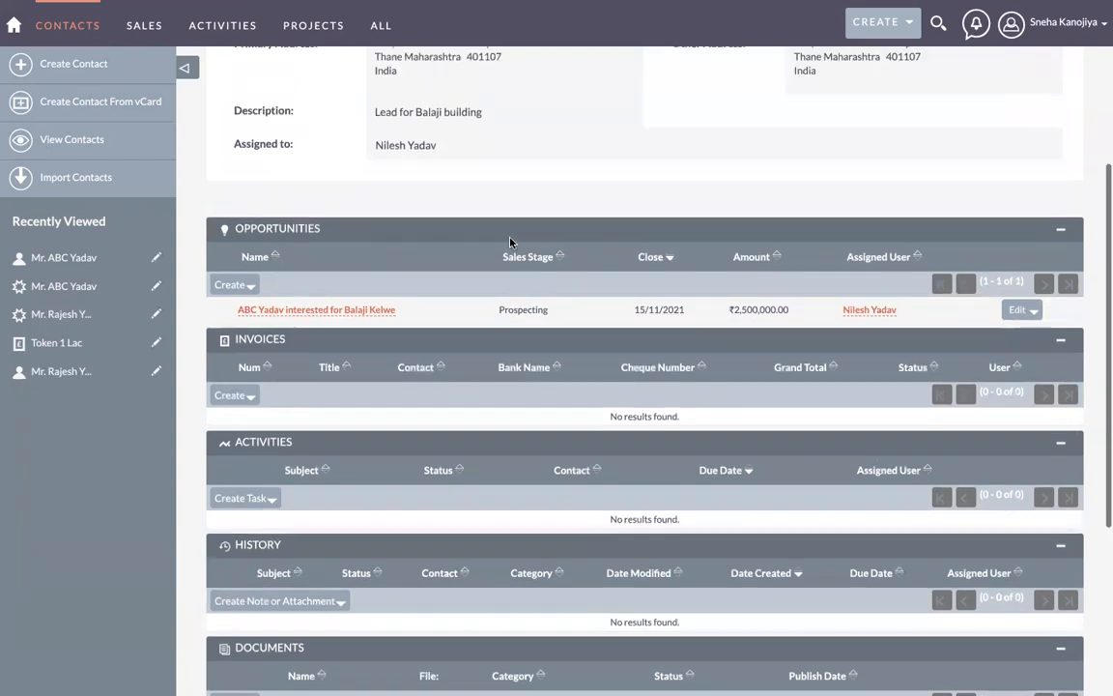
pyautogui.scroll(-4, 455, 355)
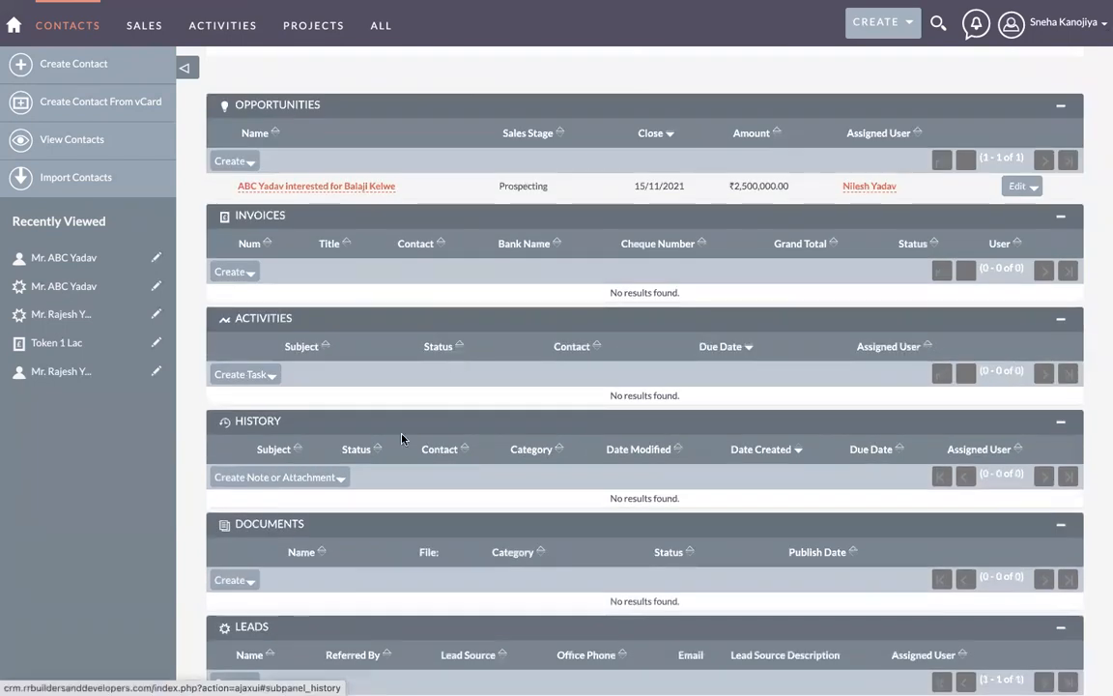
pyautogui.scroll(-3, 363, 483)
pyautogui.moveTo(364, 499); pyautogui.dragTo(358, 199)
pyautogui.scroll(5, 359, 201)
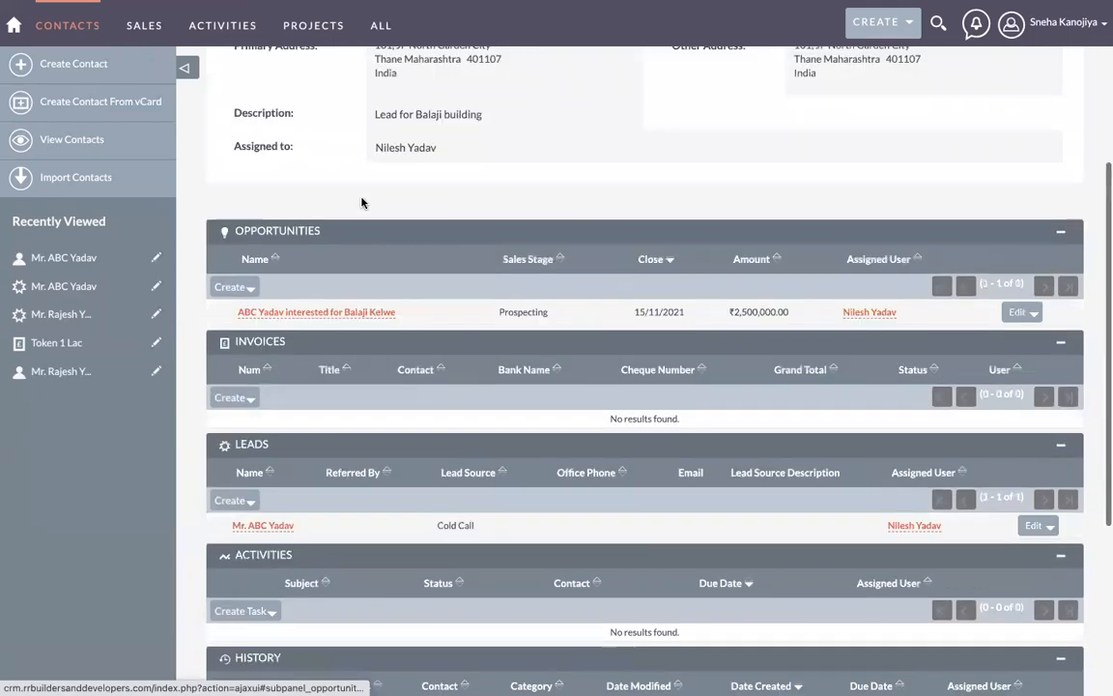
pyautogui.scroll(-1, 319, 467)
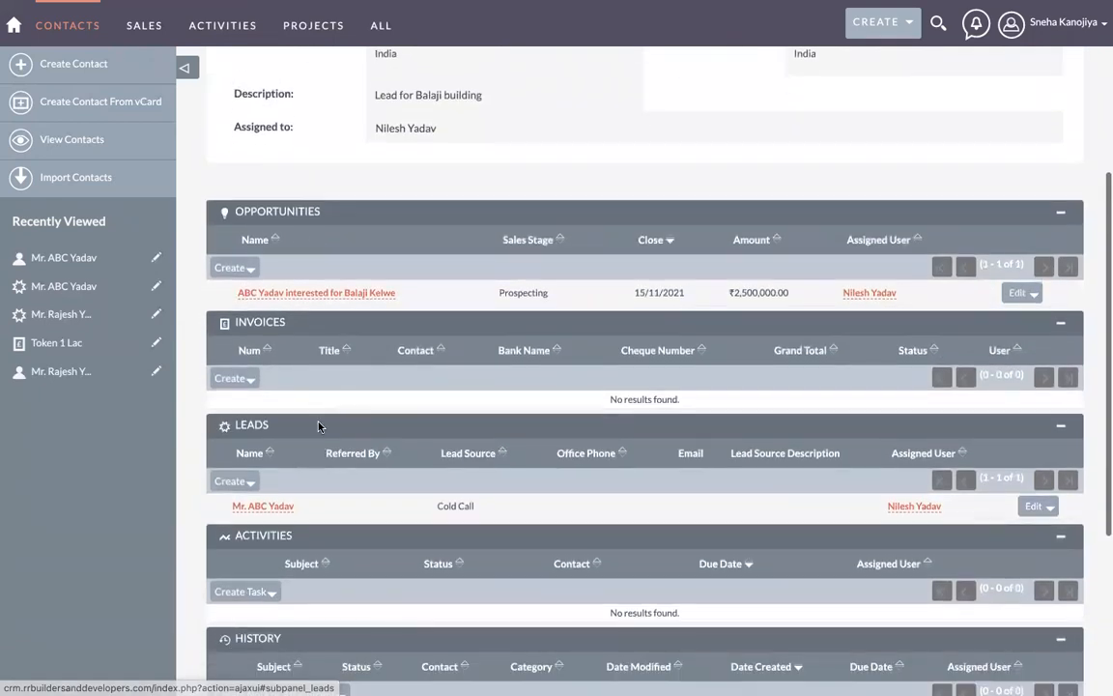
pyautogui.scroll(-5, 319, 464)
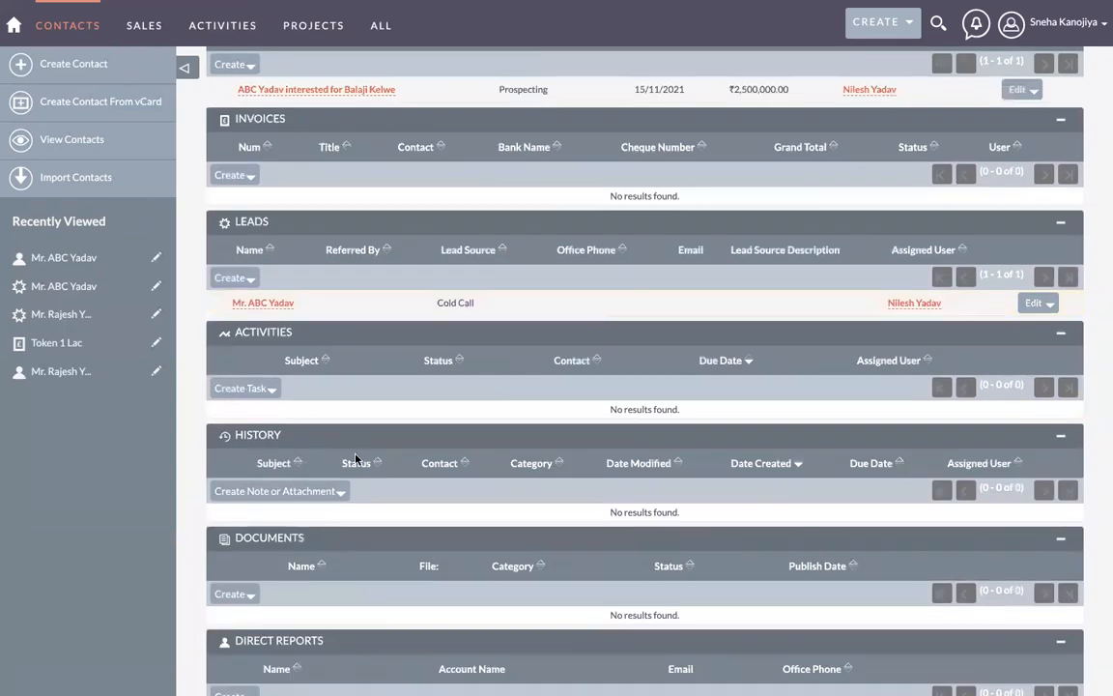
pyautogui.scroll(-3, 354, 461)
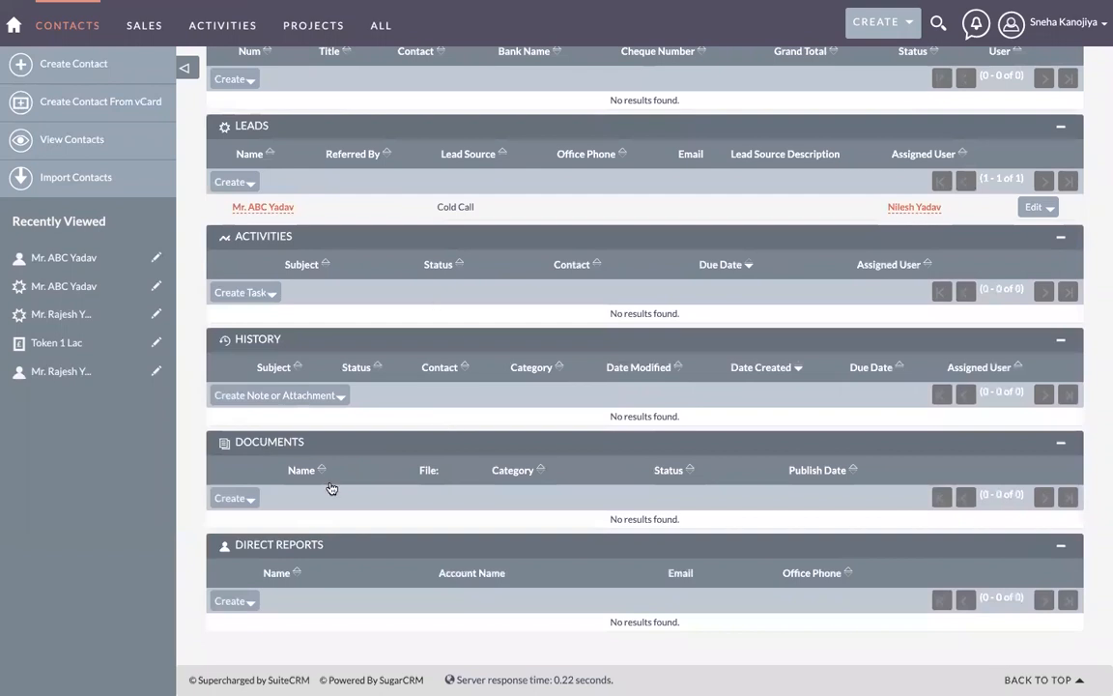
pyautogui.scroll(4, 387, 437)
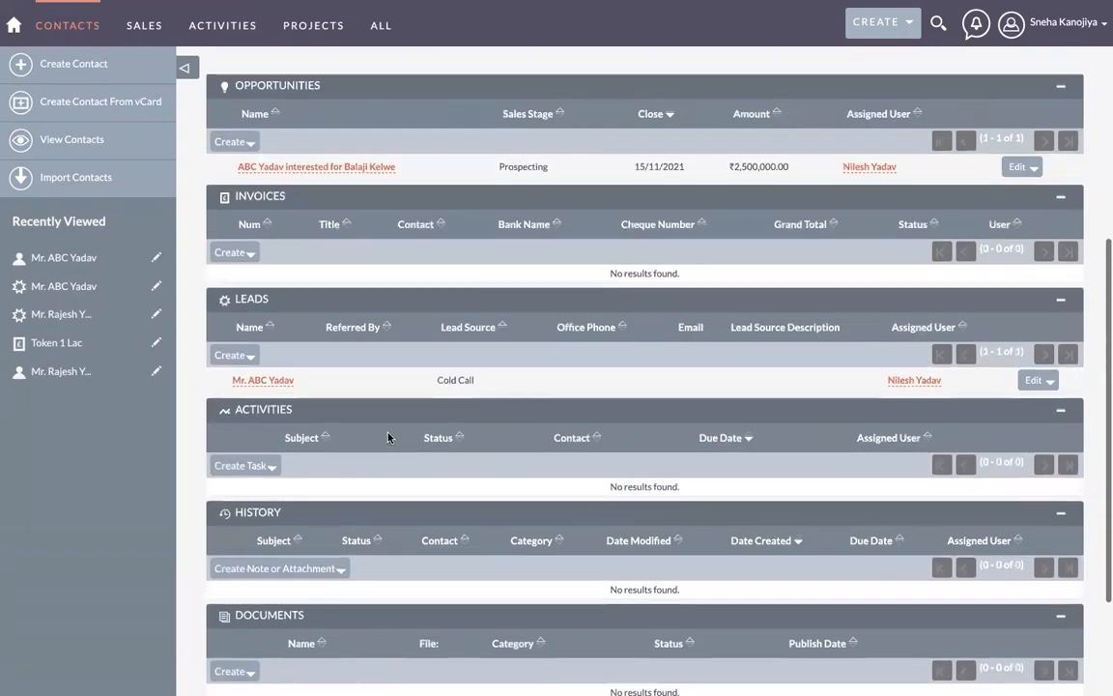
pyautogui.scroll(3, 387, 436)
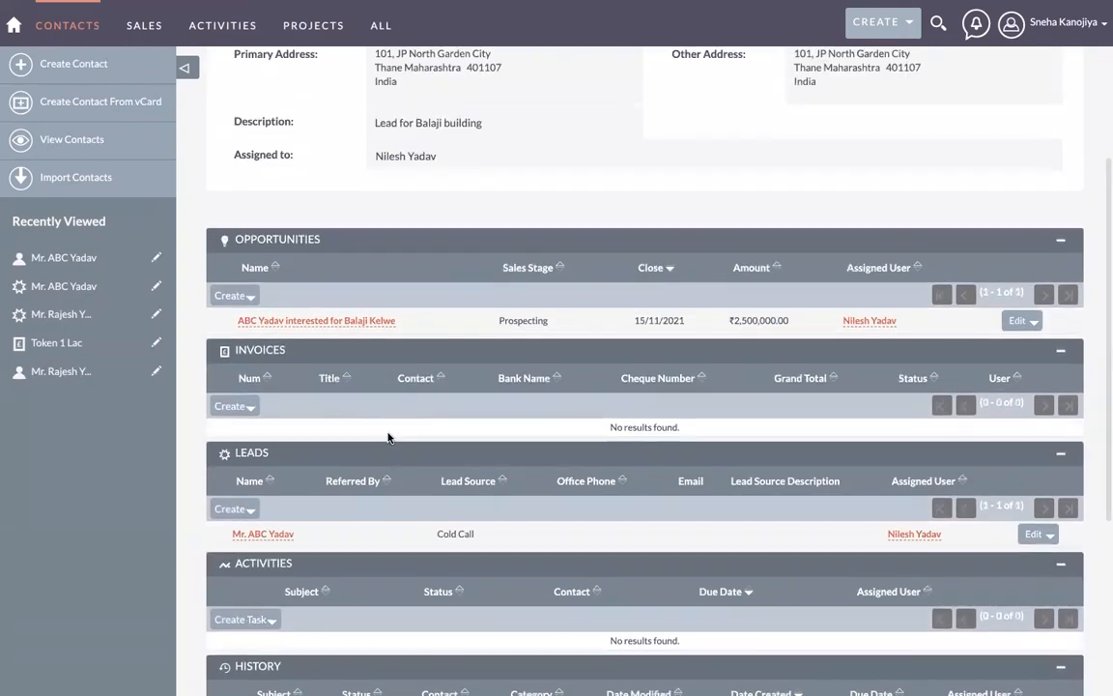
pyautogui.scroll(4, 388, 437)
pyautogui.scroll(-1, 387, 437)
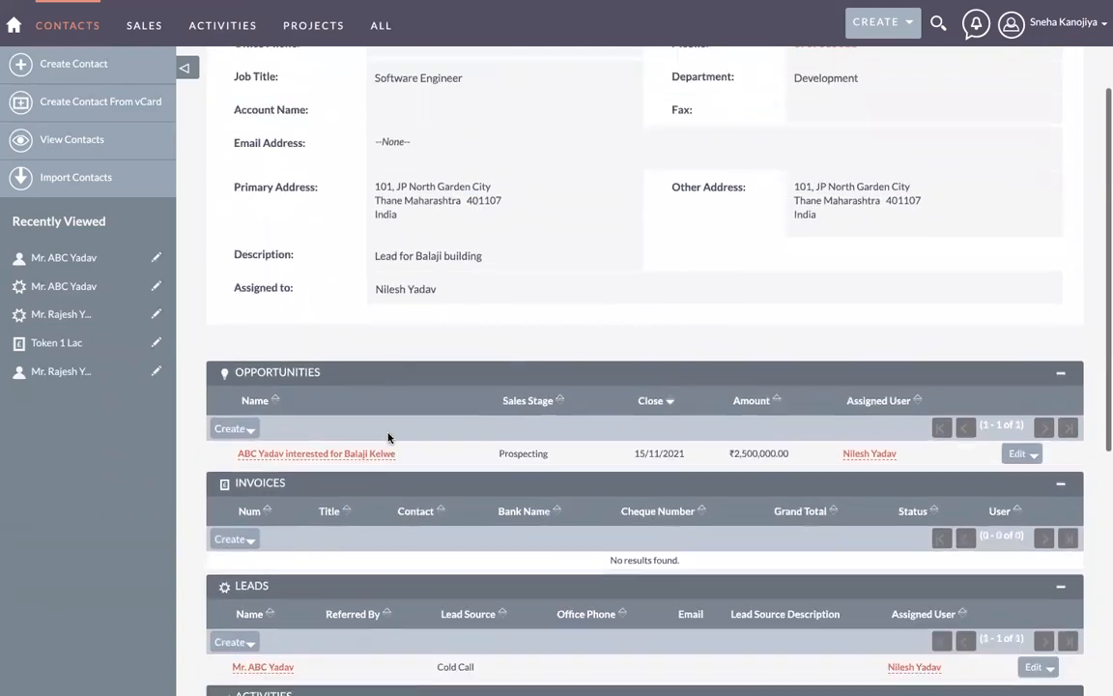
pyautogui.scroll(-3, 388, 437)
pyautogui.scroll(6, 356, 281)
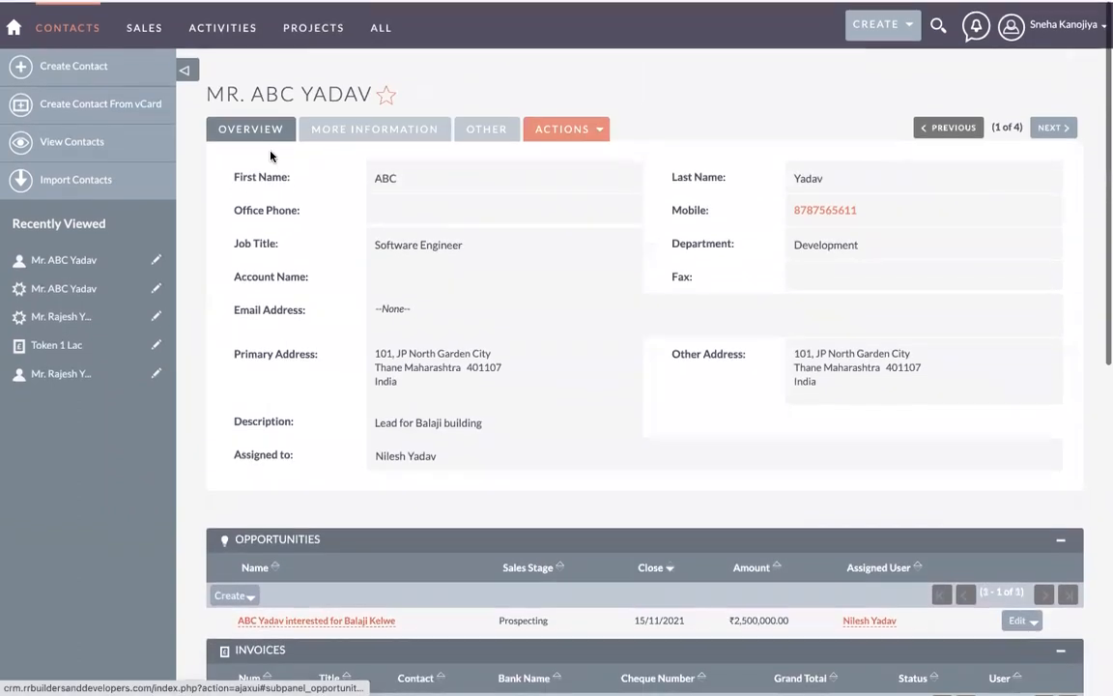
pyautogui.scroll(-4, 324, 365)
pyautogui.scroll(4, 325, 365)
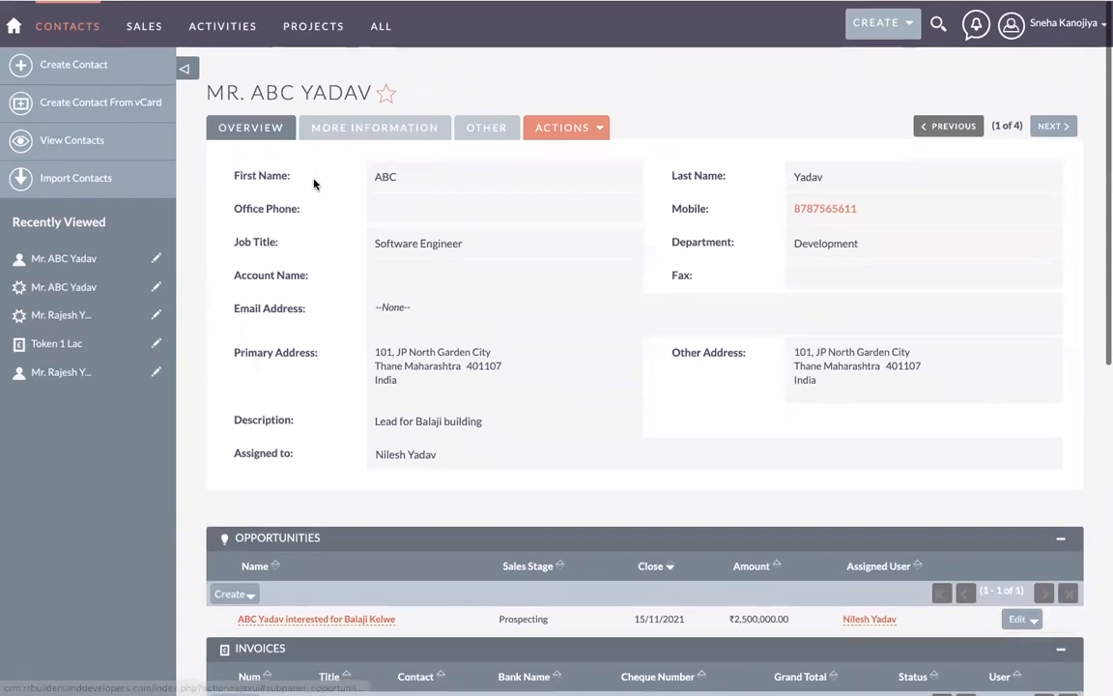
pyautogui.scroll(-3, 418, 392)
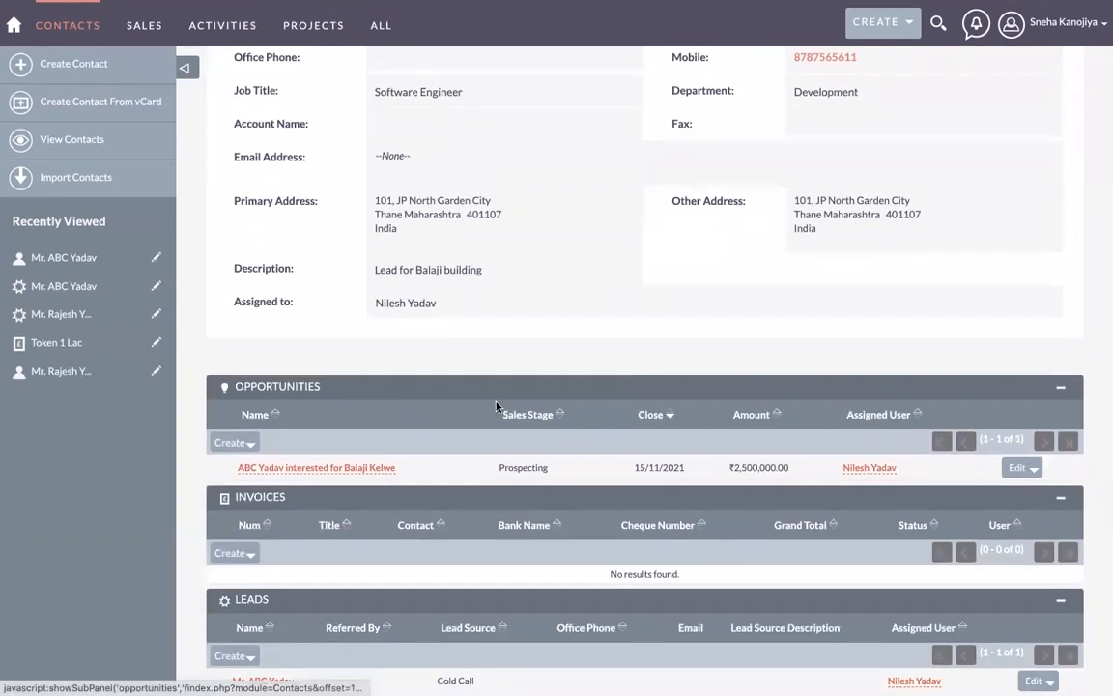
pyautogui.scroll(-2, 386, 354)
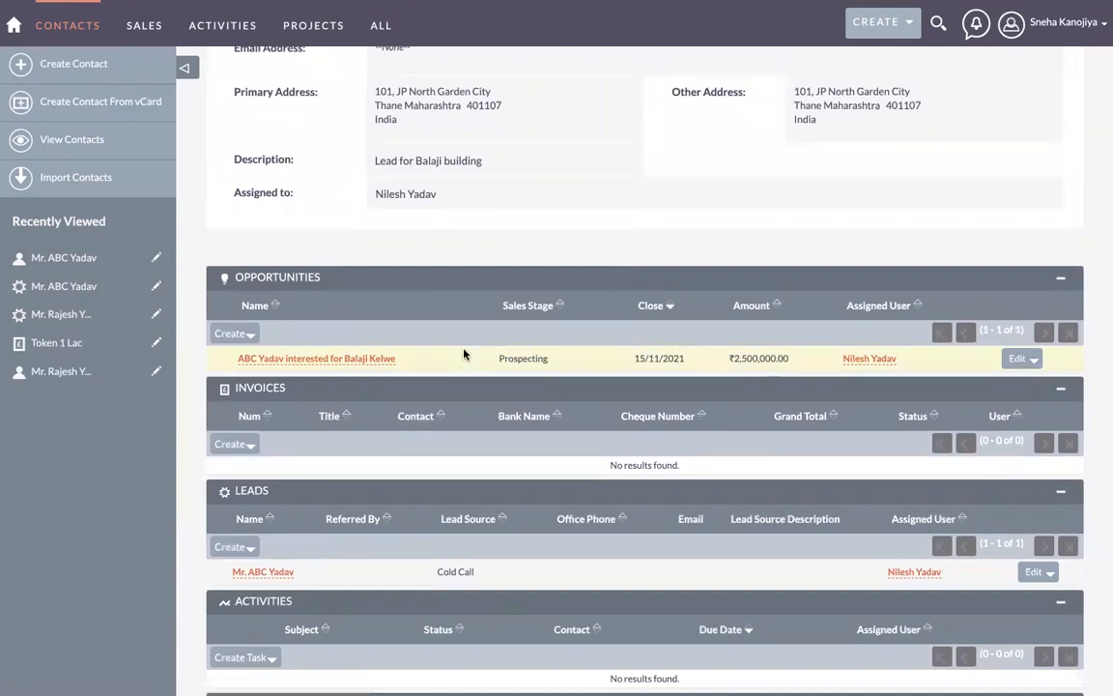
pyautogui.scroll(1, 464, 354)
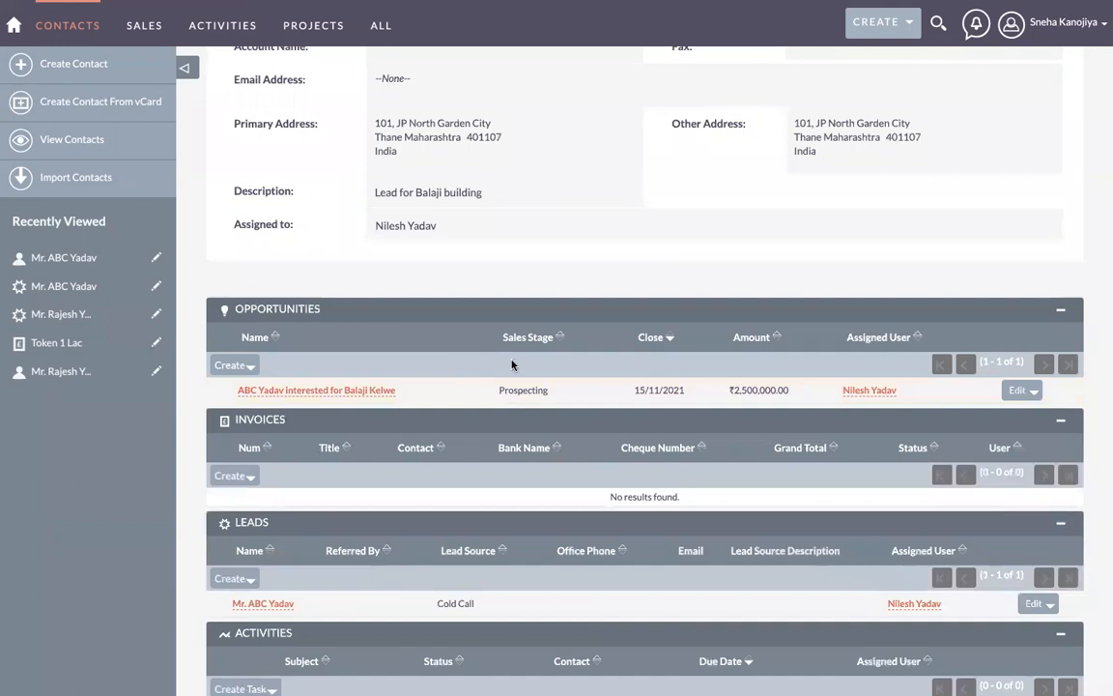
pyautogui.scroll(5, 512, 364)
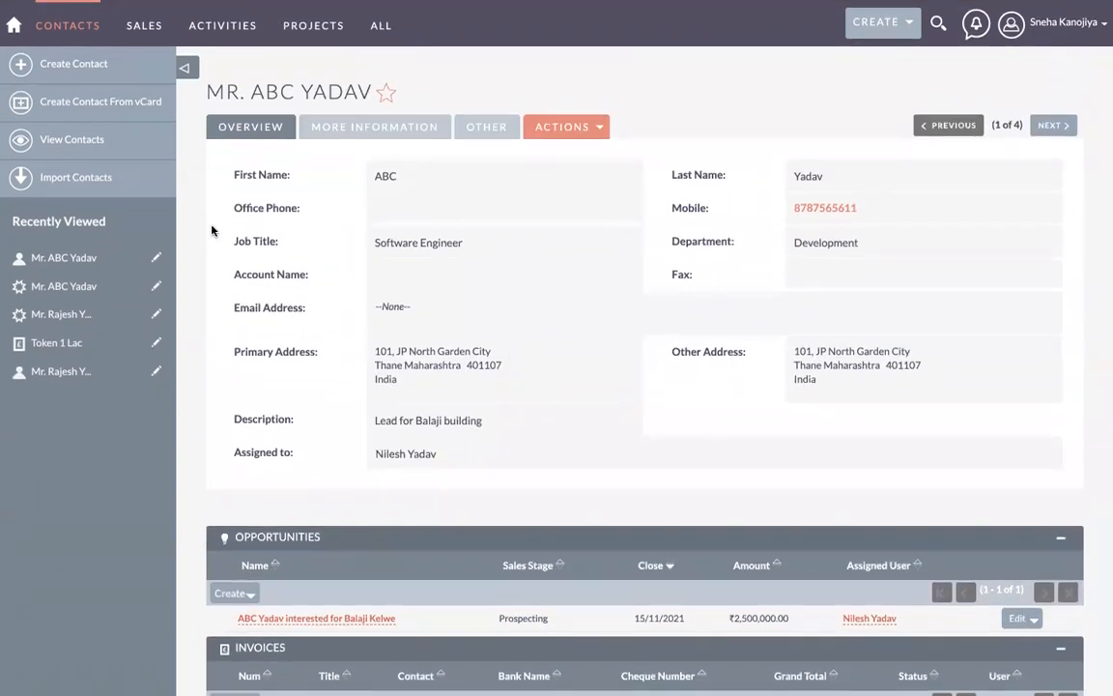
pyautogui.moveTo(144, 26)
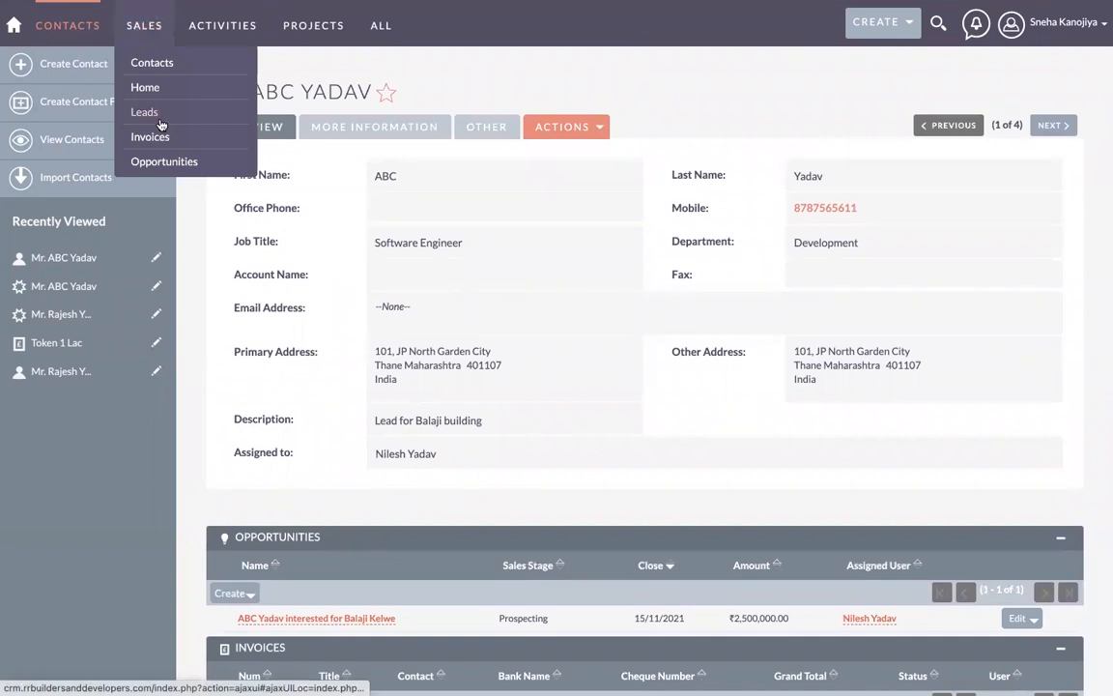
# Step: Reopen the contact's record from the Contacts list and review its Opportunities and Invoices subpanels
pyautogui.click(142, 70)
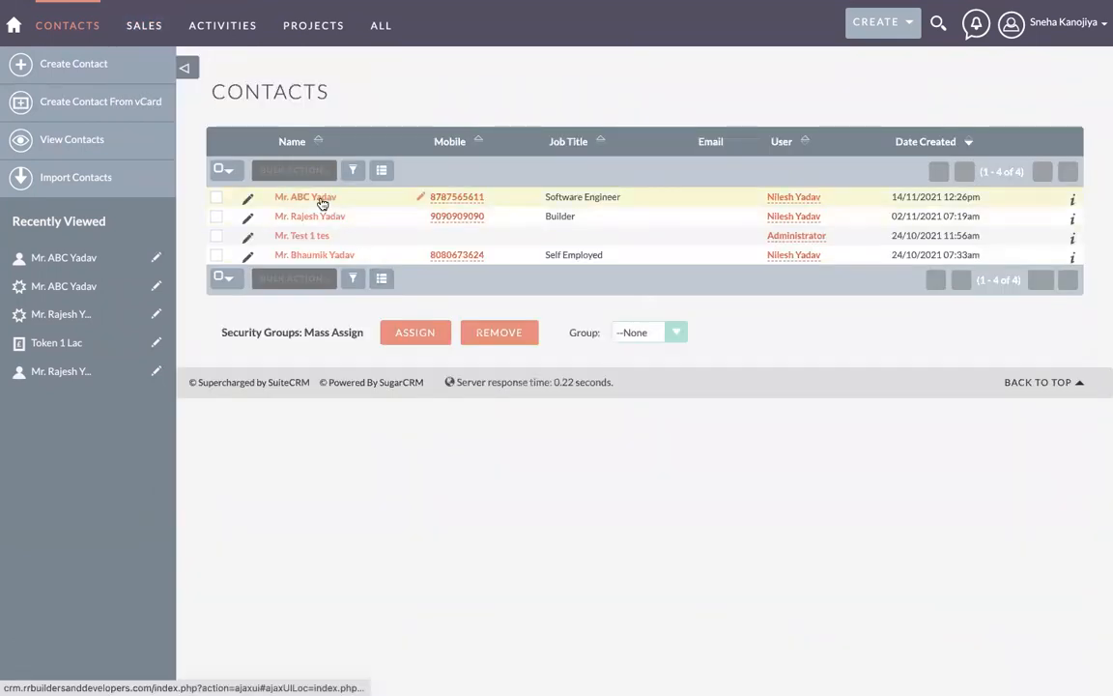
pyautogui.click(322, 200)
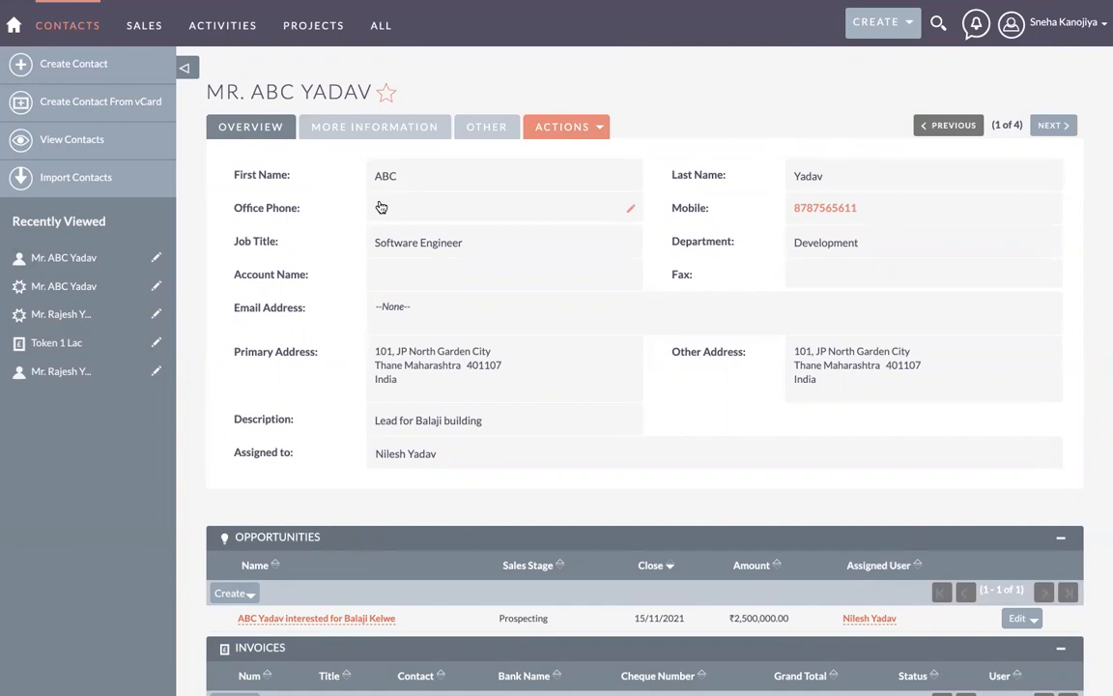
pyautogui.click(11, 29)
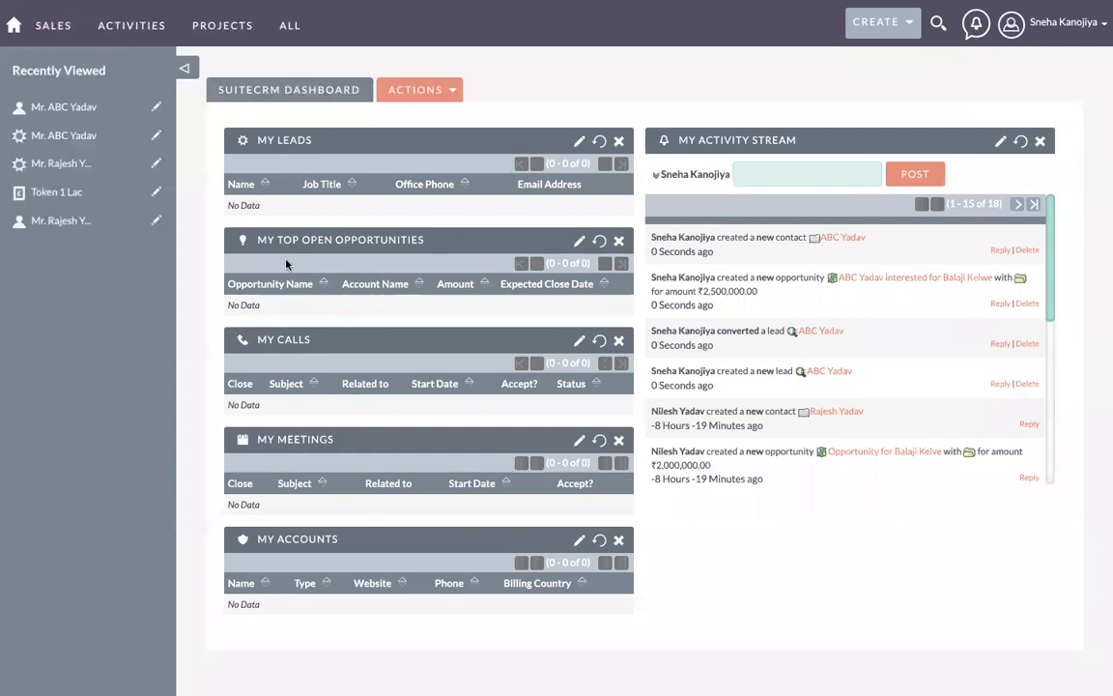
pyautogui.moveTo(56, 31)
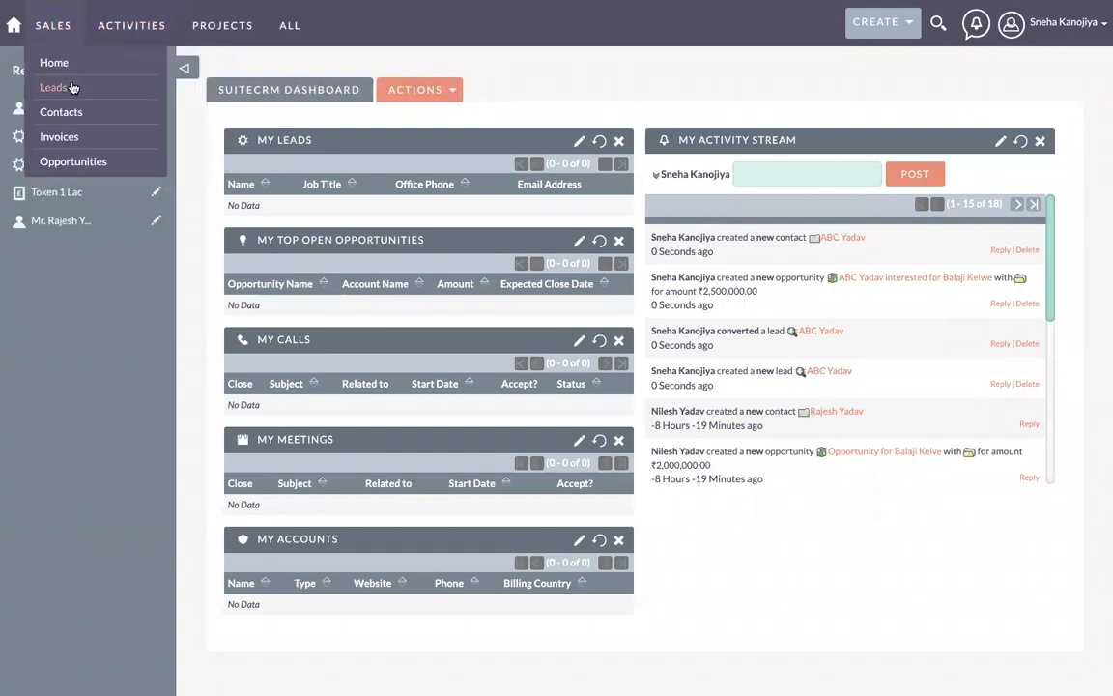
pyautogui.click(69, 115)
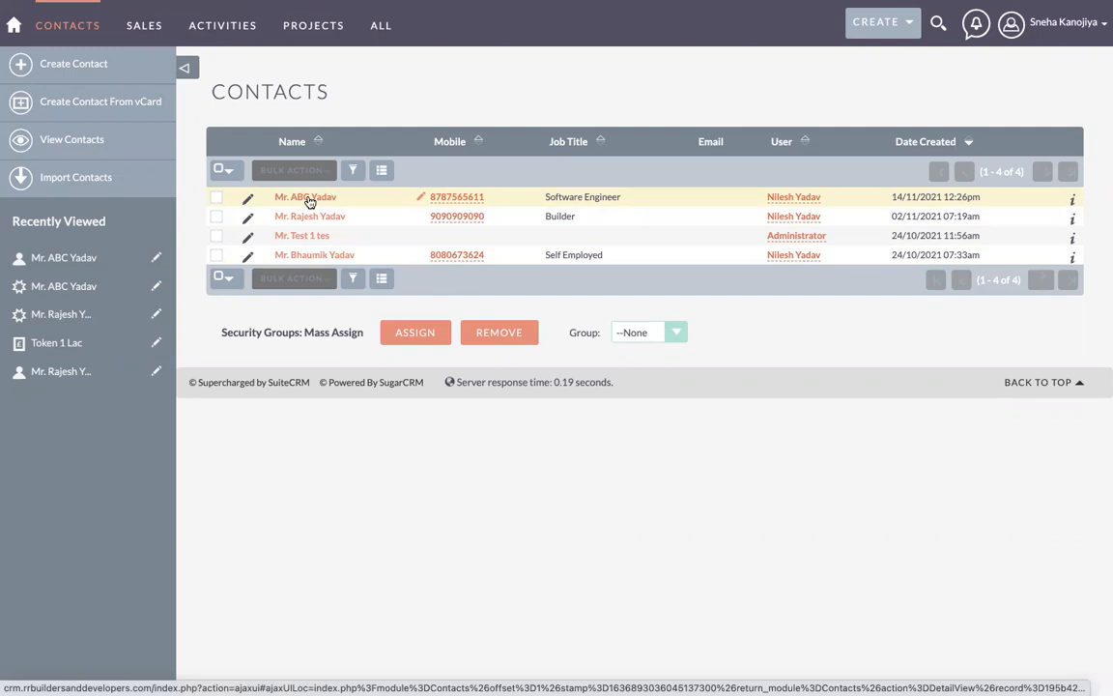
pyautogui.click(307, 197)
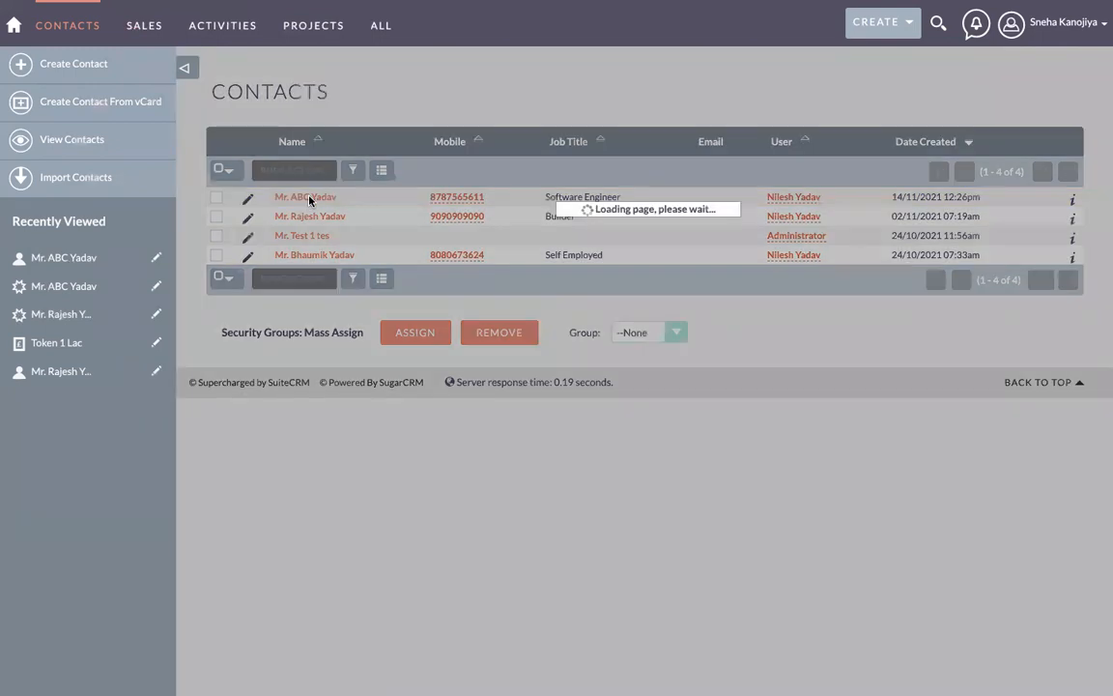
pyautogui.scroll(-3, 427, 455)
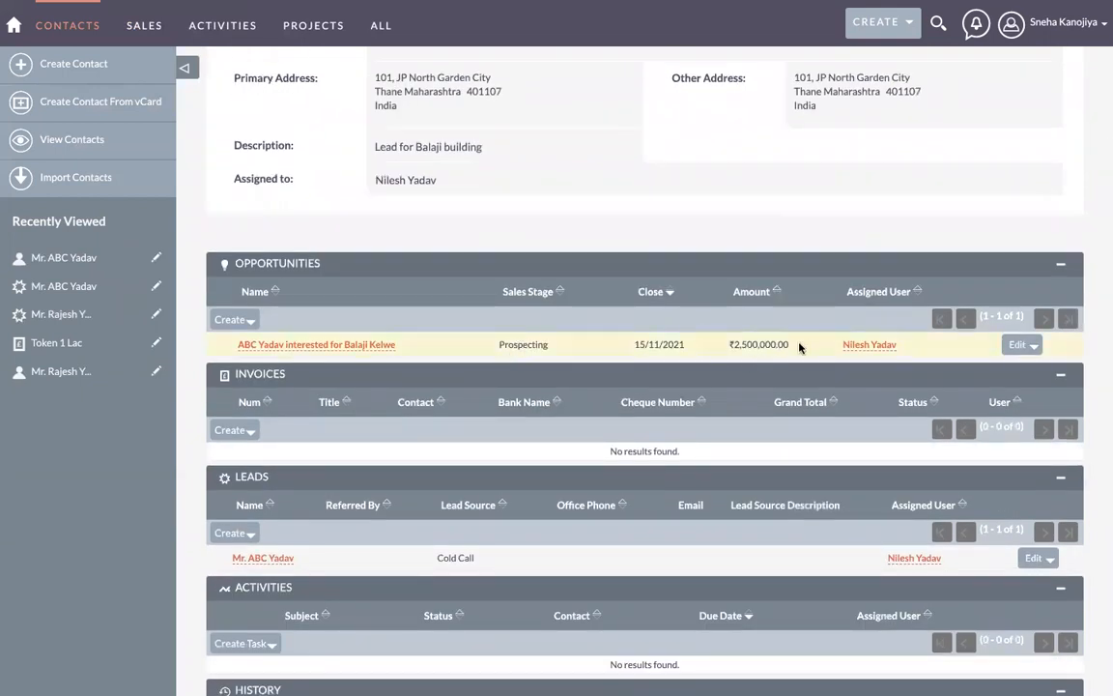
pyautogui.scroll(-1, 438, 349)
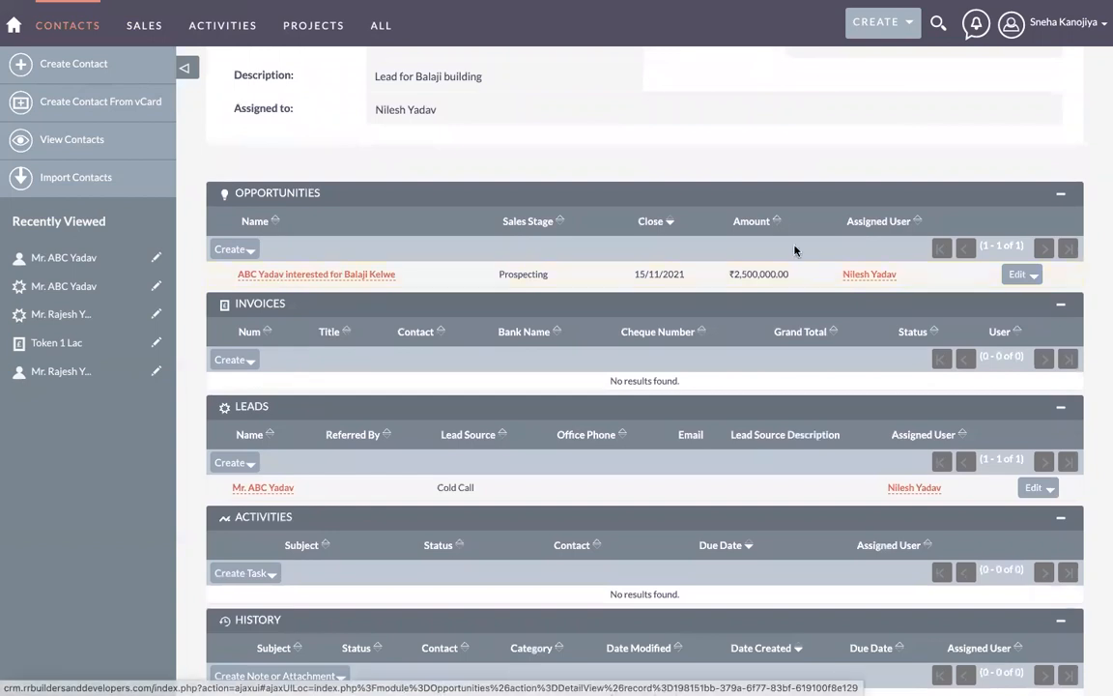
# Step: Mark the contact's opportunity Closed Won (100% probability) with amount 2,450,000.00 and save it
pyautogui.click(1018, 276)
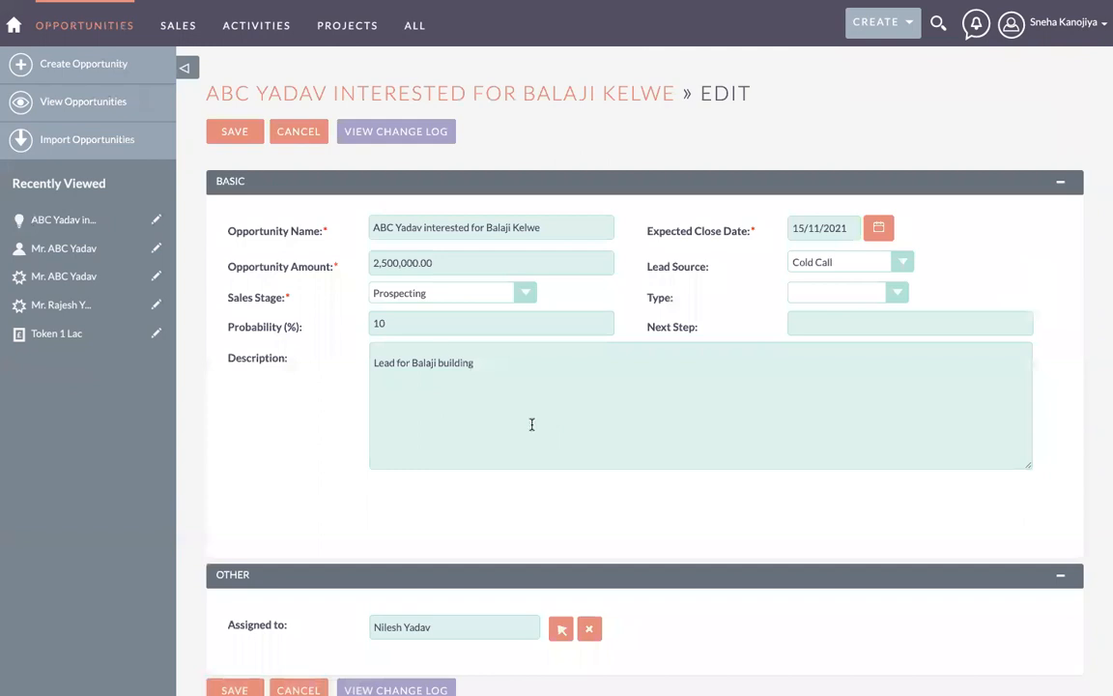
pyautogui.click(425, 294)
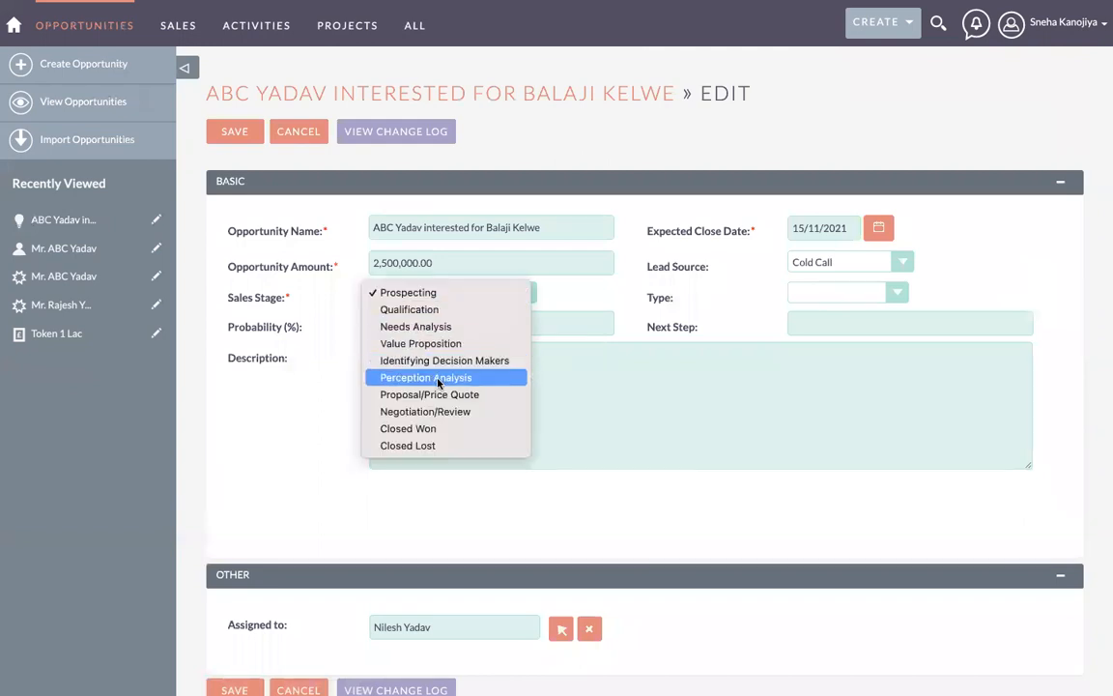
pyautogui.click(442, 431)
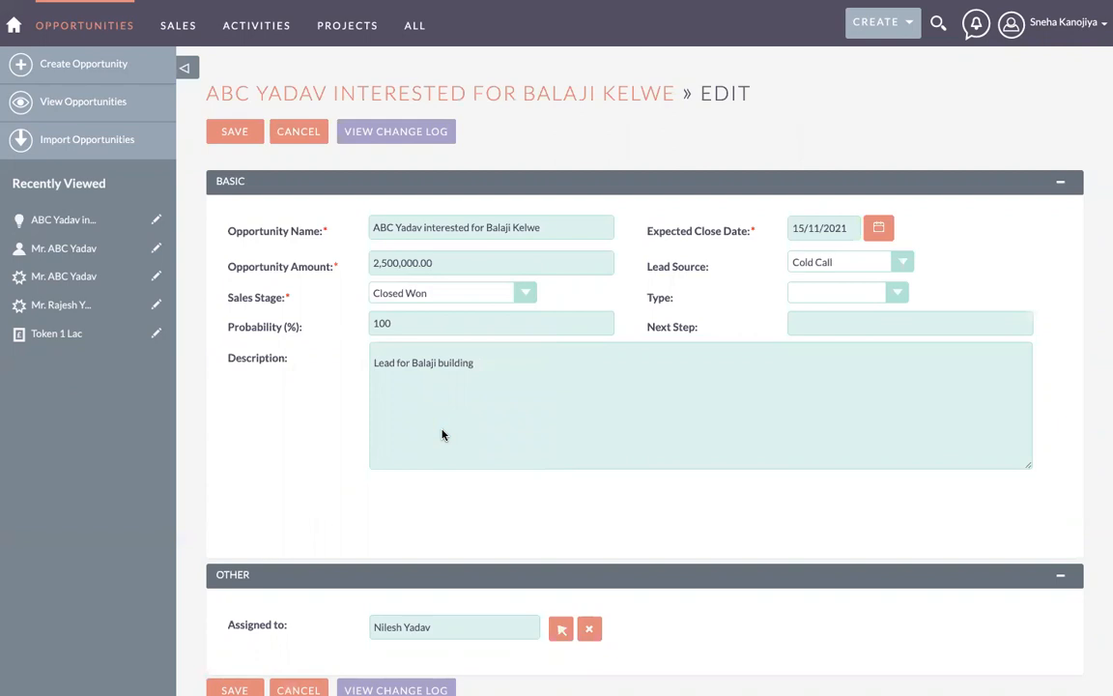
pyautogui.click(803, 295)
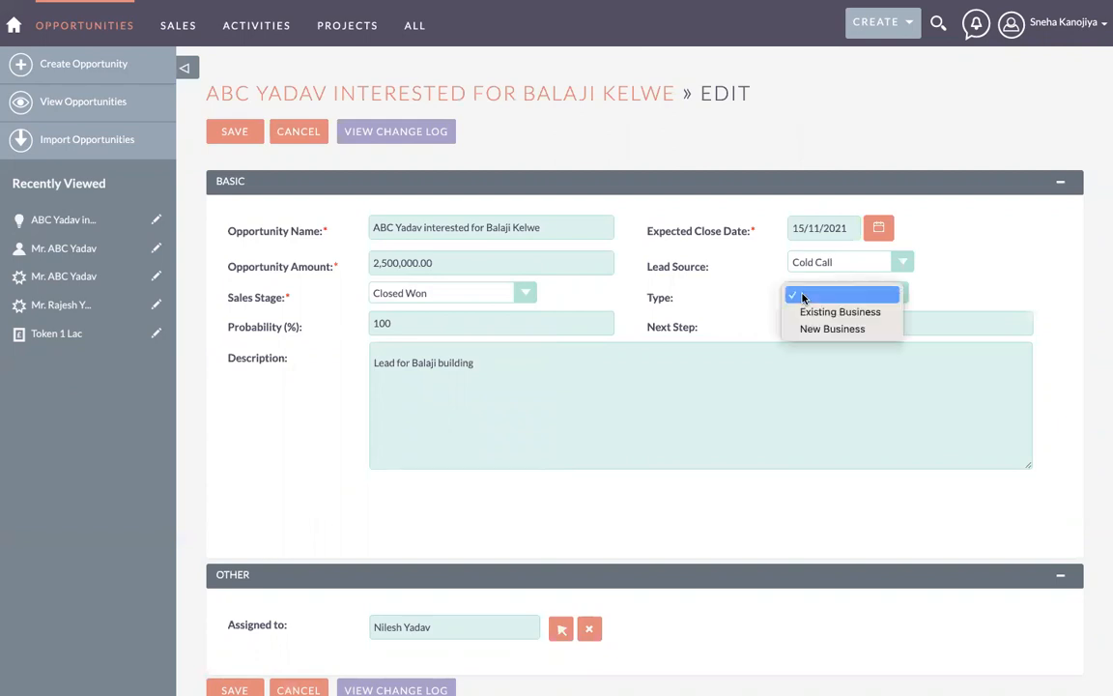
pyautogui.click(800, 296)
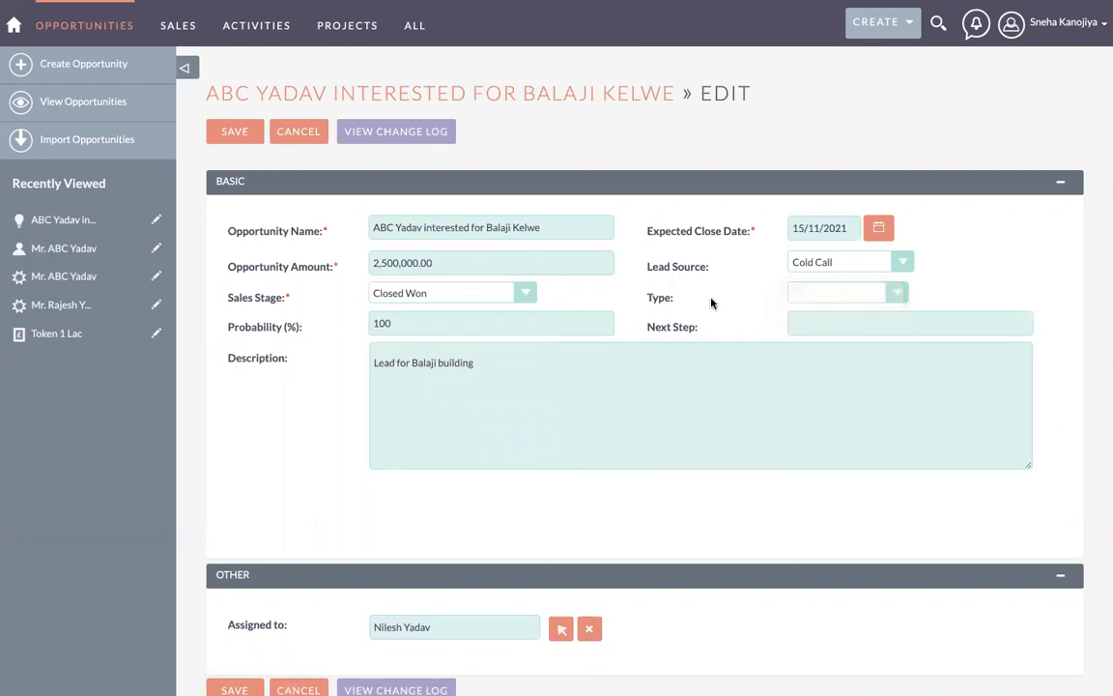
pyautogui.scroll(-1, 431, 412)
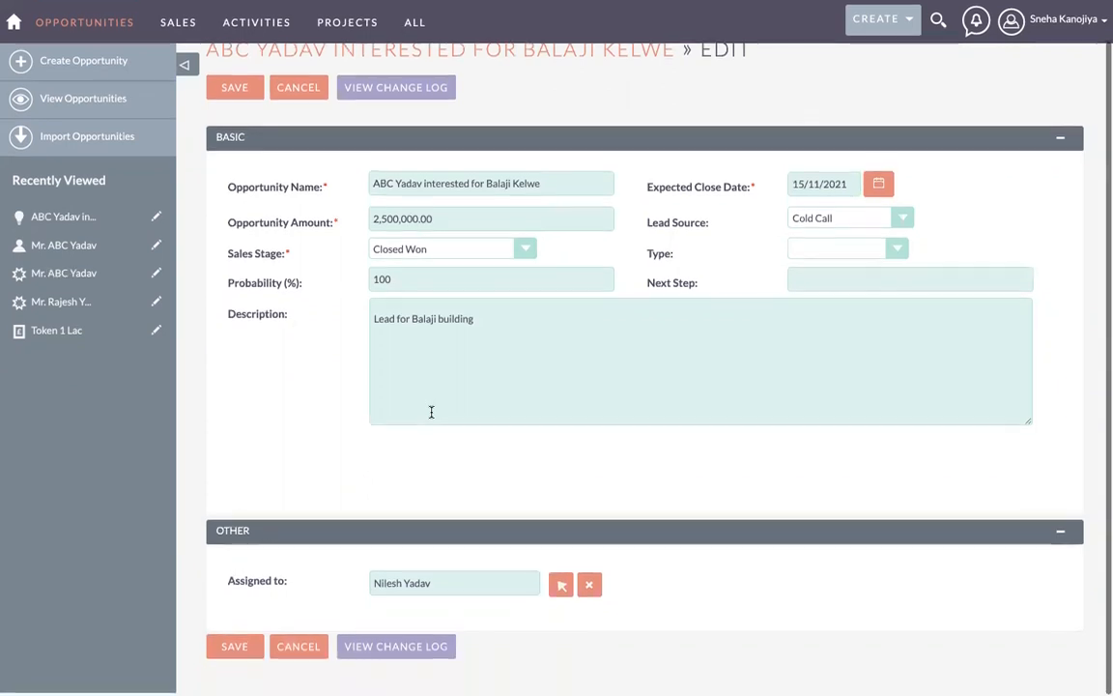
pyautogui.click(383, 222)
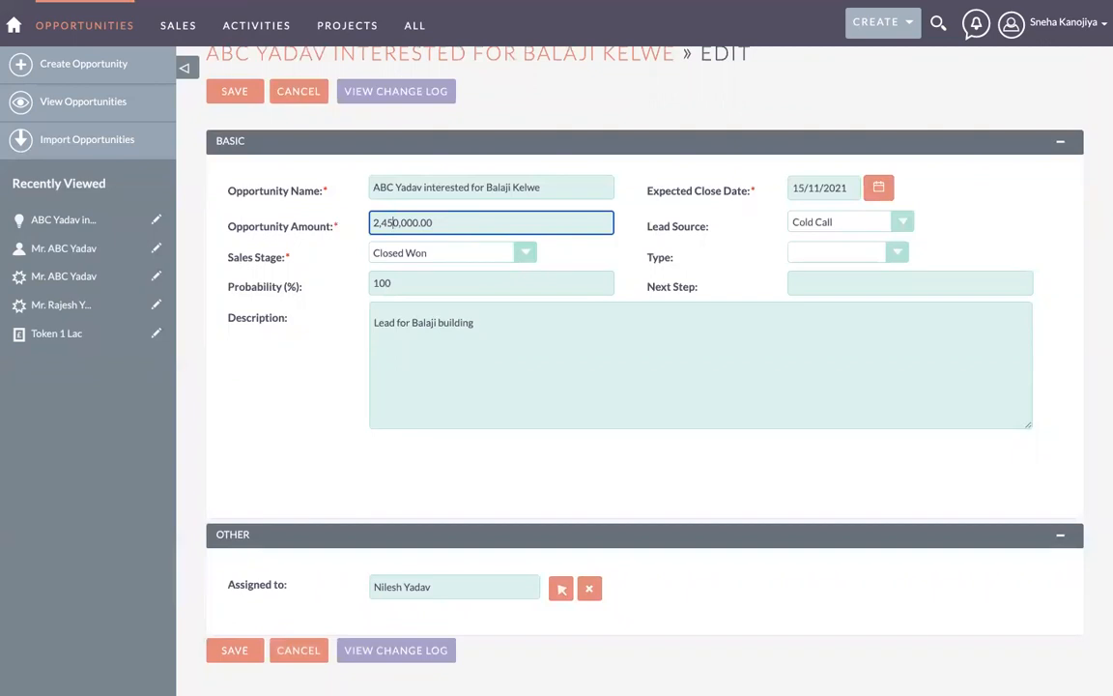
pyautogui.click(236, 652)
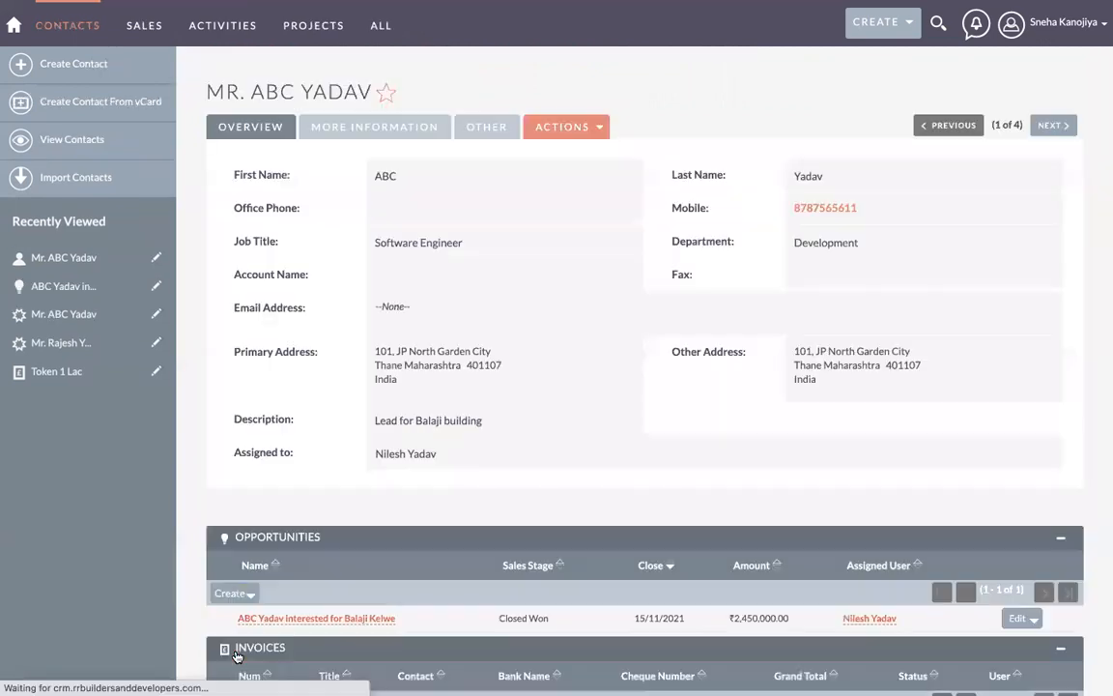
# Step: Start a new invoice from the contact's Invoices subpanel
pyautogui.scroll(-3, 236, 656)
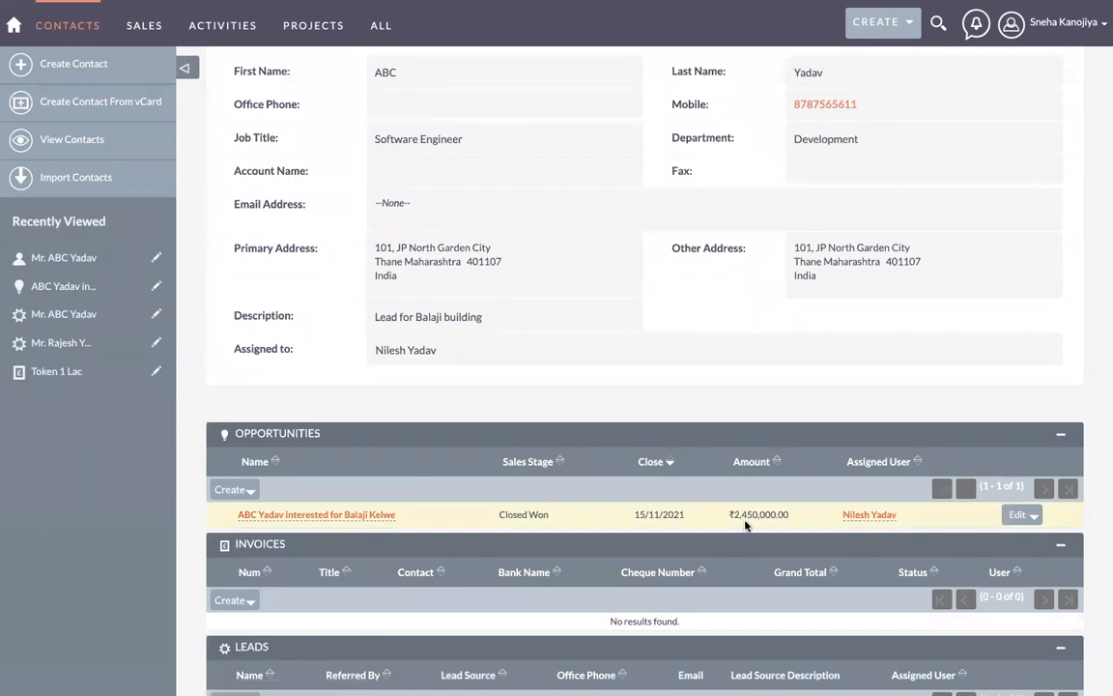
pyautogui.scroll(-10, 765, 514)
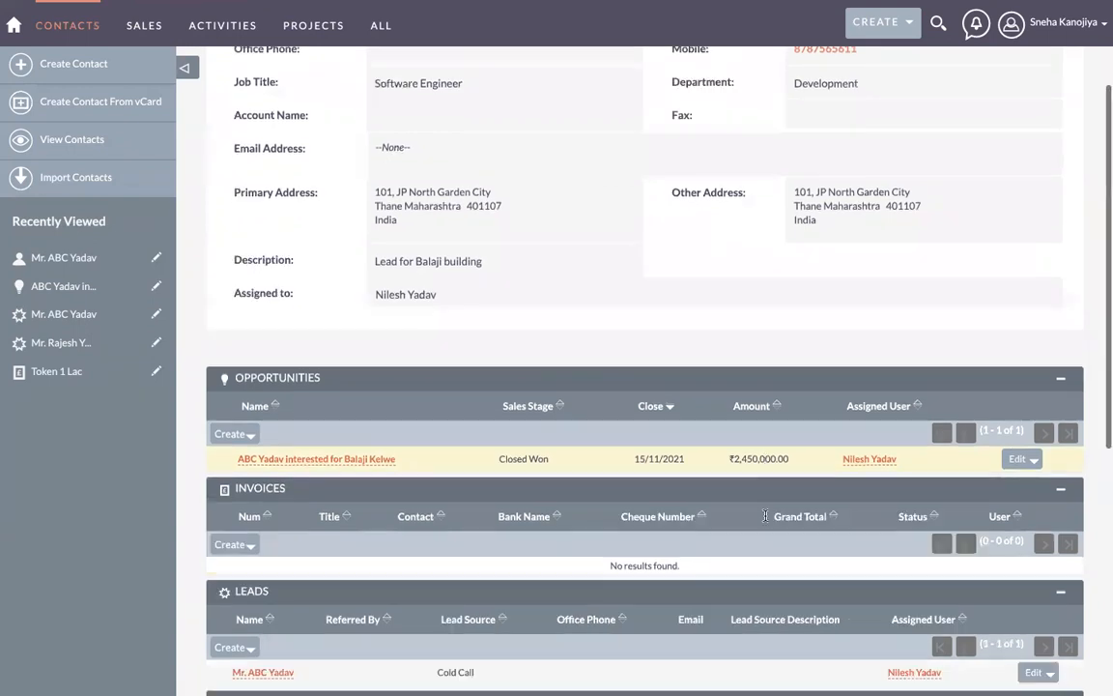
pyautogui.scroll(3, 765, 521)
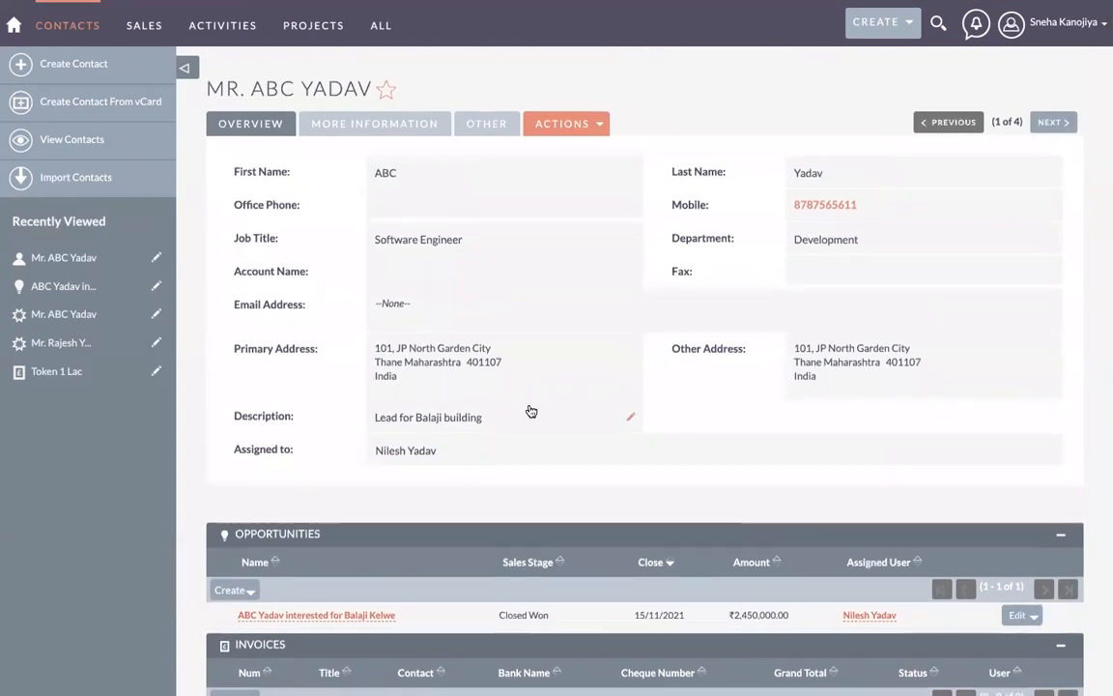
pyautogui.scroll(-5, 530, 411)
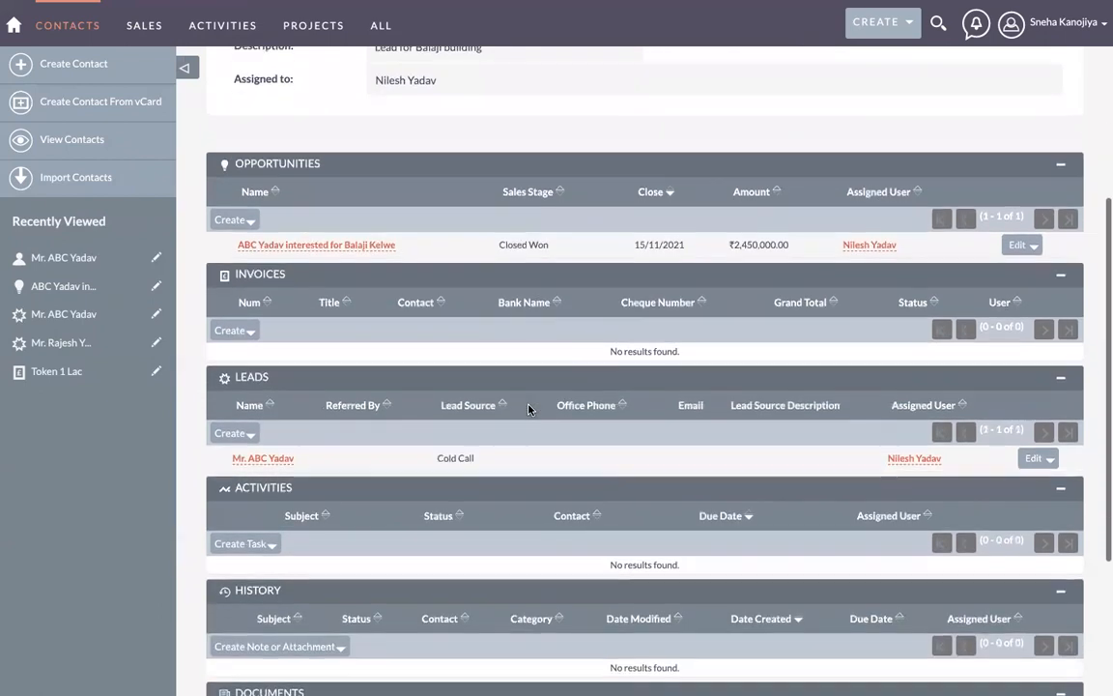
pyautogui.click(230, 332)
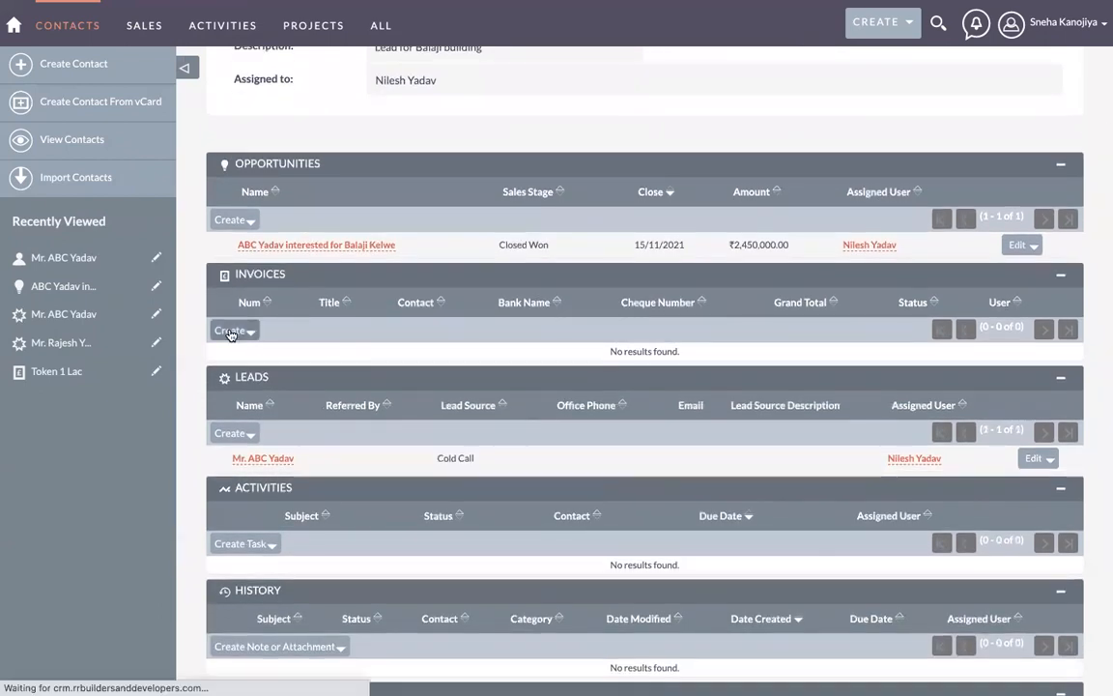
# Step: Title the invoice 'Payment received first installment', fixing the spelling mistakes along the way
pyautogui.click(414, 222)
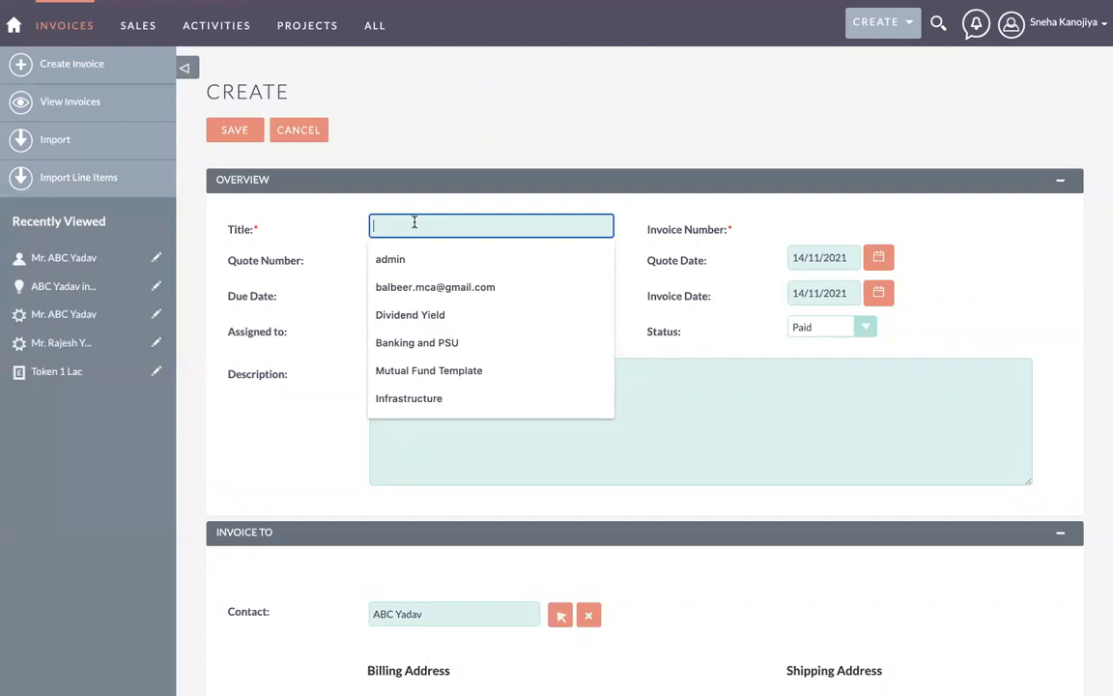
pyautogui.write('Pay')
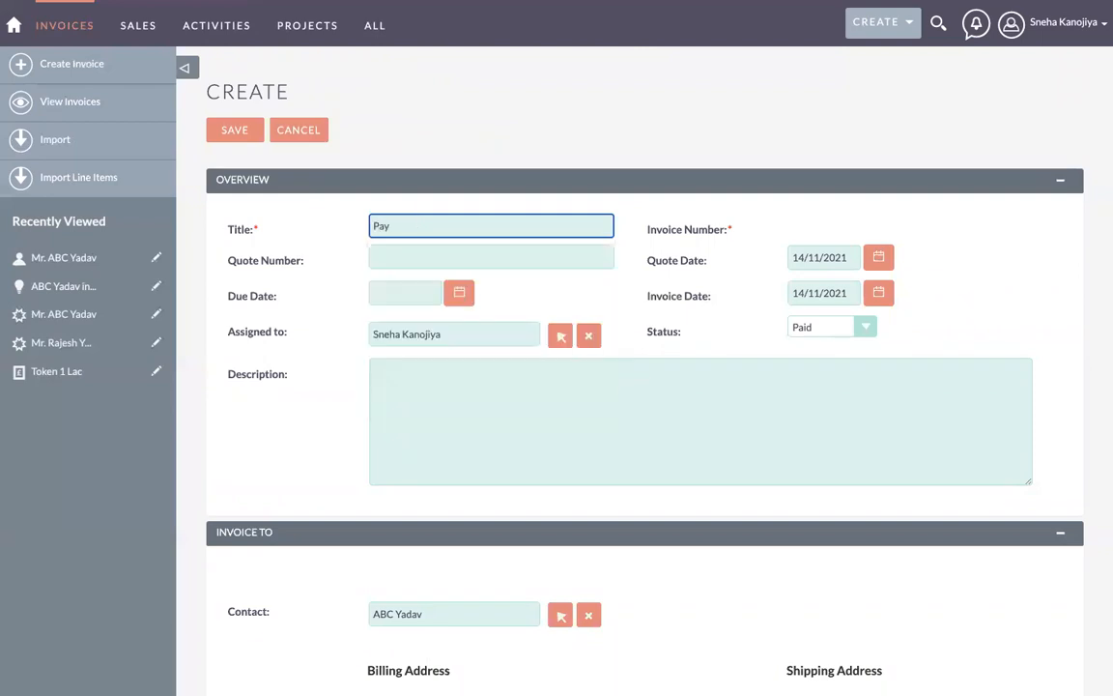
pyautogui.write('ment recieved')
pyautogui.rightClick(435, 230)
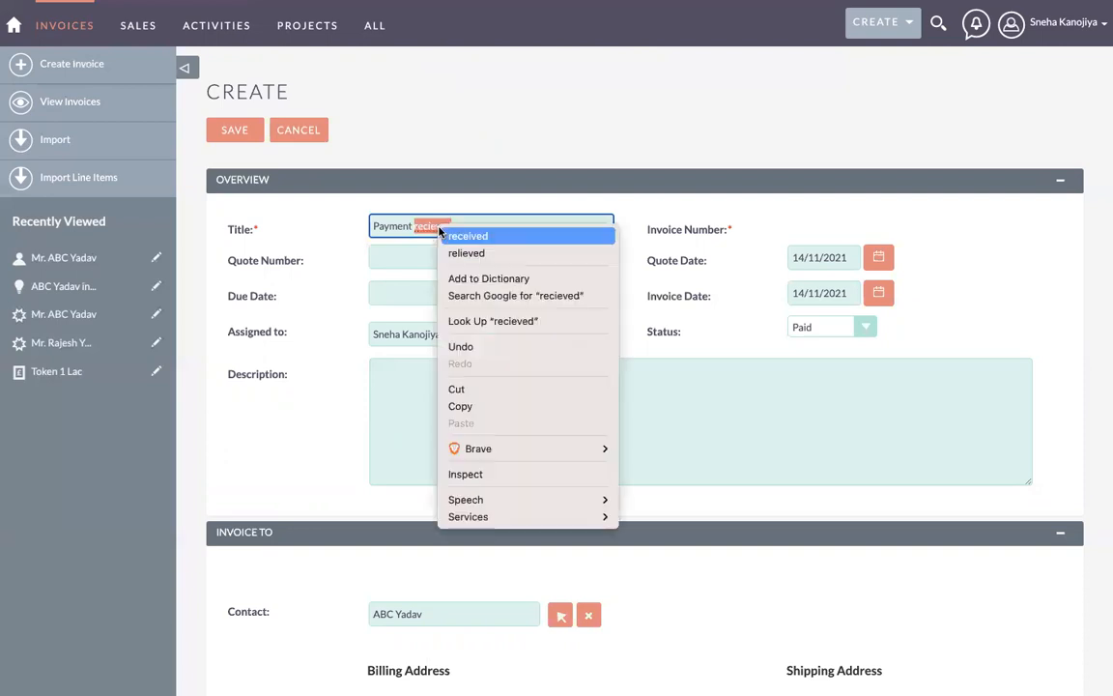
pyautogui.click(466, 235)
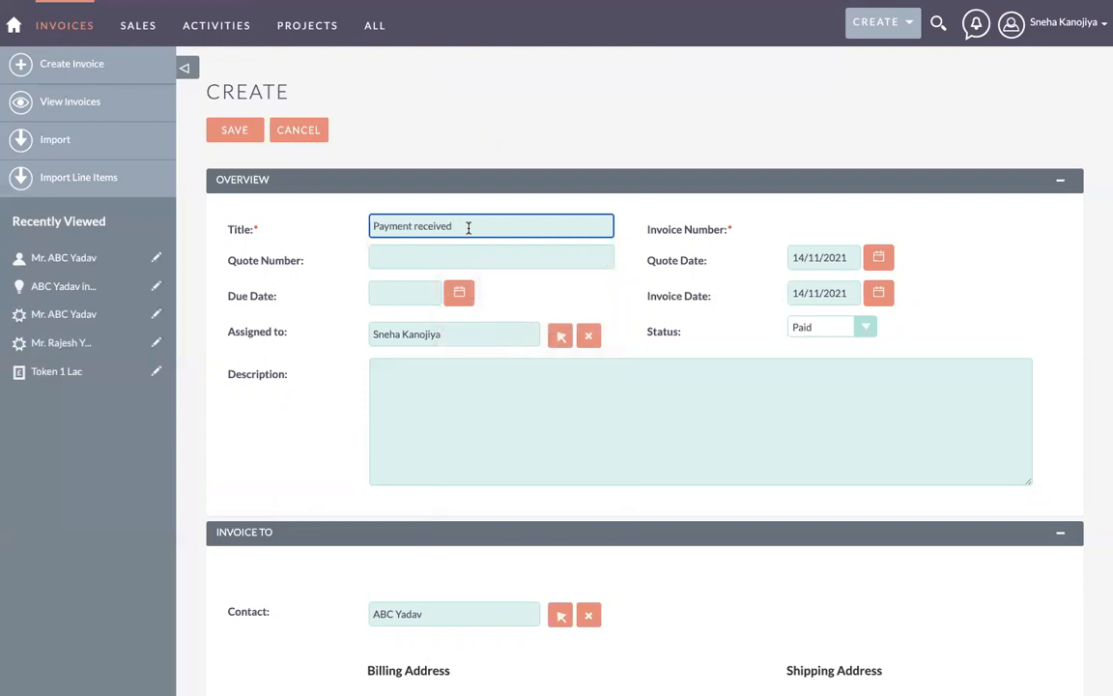
pyautogui.write('firt install')
pyautogui.click(462, 225)
pyautogui.write('s')
pyautogui.click(529, 234)
pyautogui.write('ment')
# Step: Scroll down to the invoice Status field and bring up its options
pyautogui.scroll(-1, 642, 275)
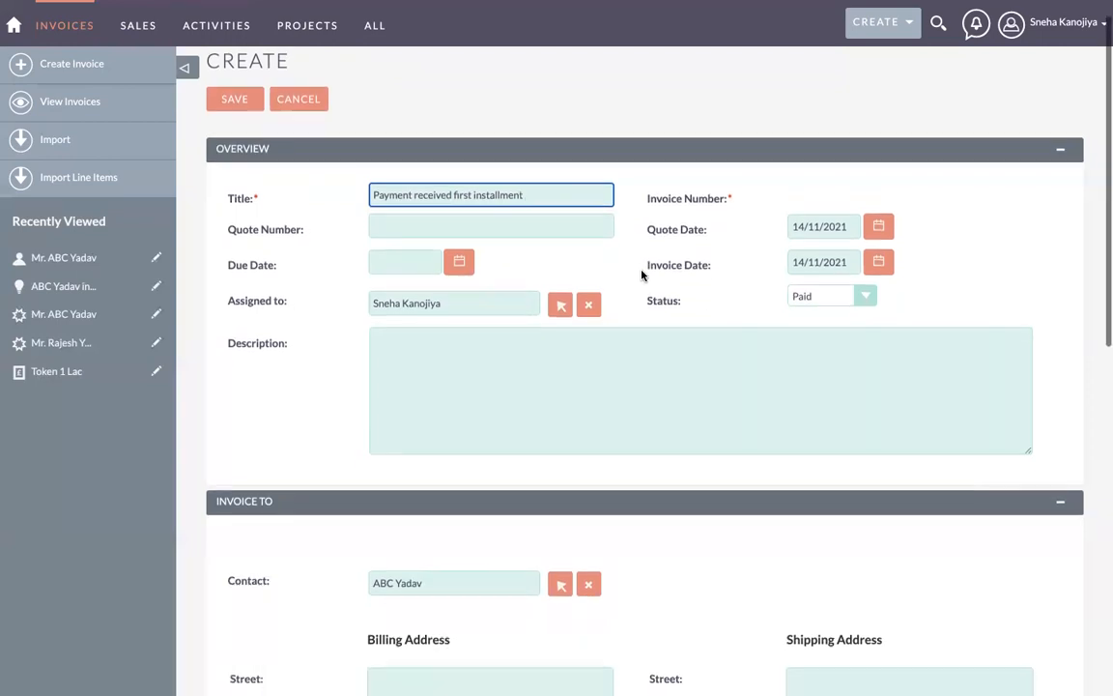
pyautogui.scroll(-1, 534, 226)
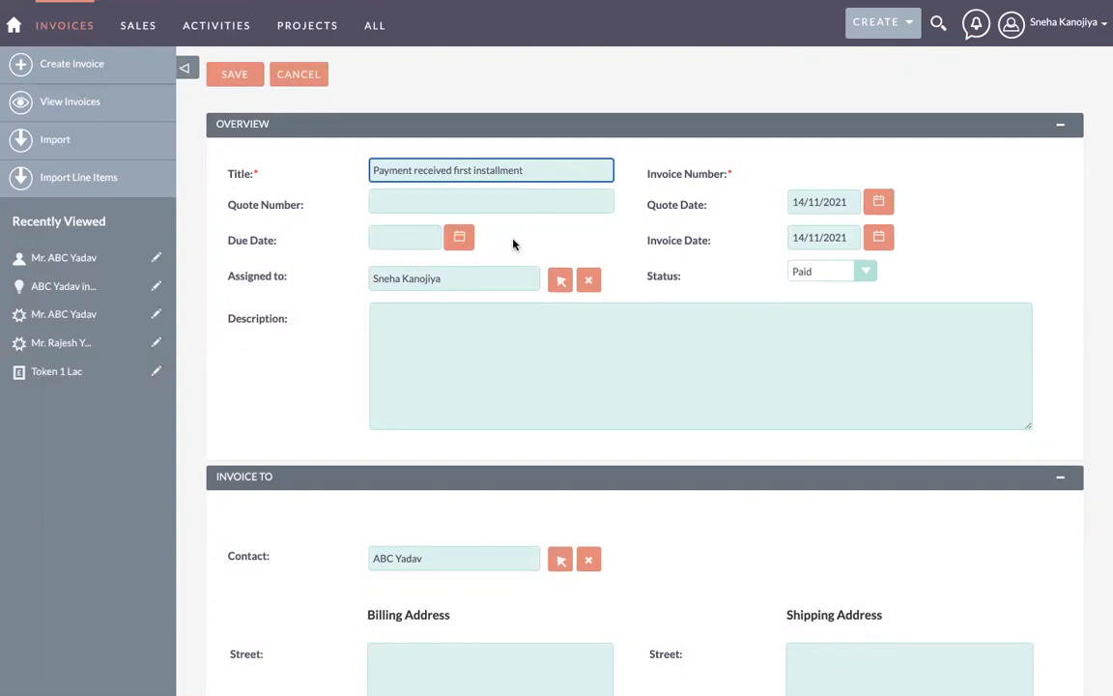
pyautogui.scroll(-1, 513, 243)
pyautogui.click(810, 242)
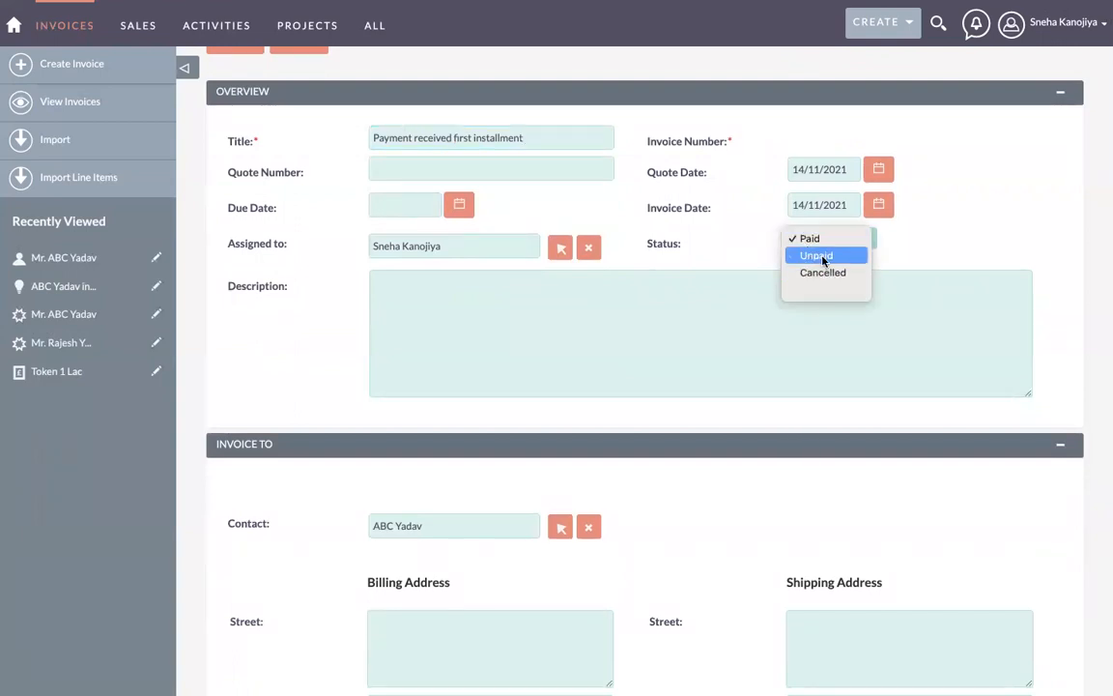
pyautogui.click(821, 256)
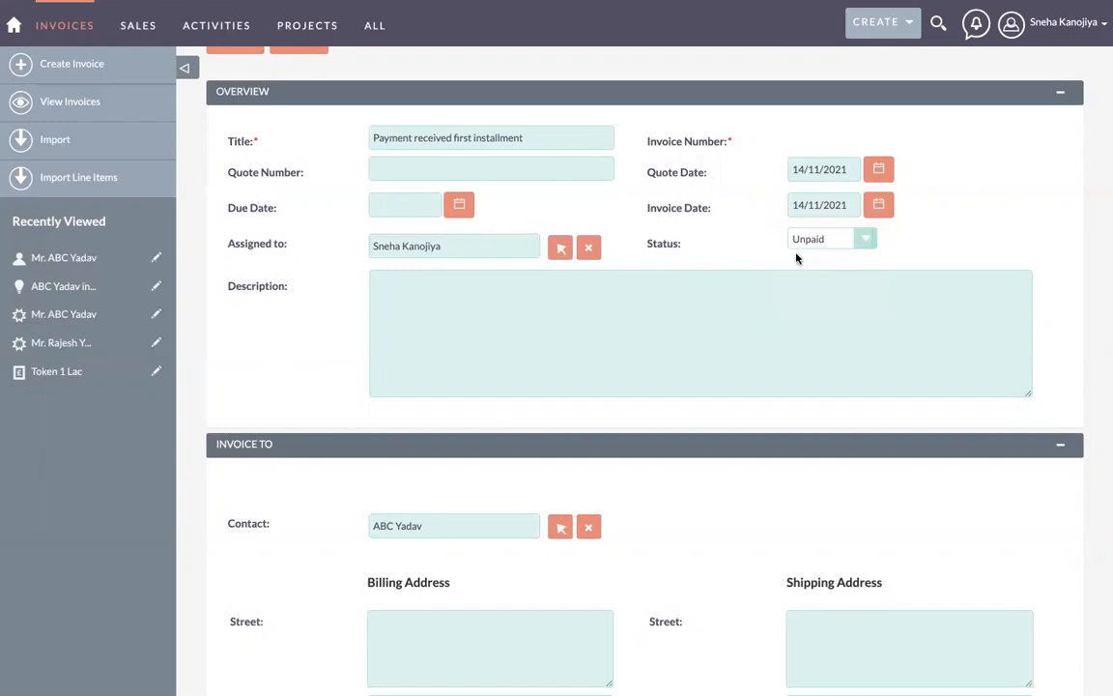
pyautogui.click(824, 247)
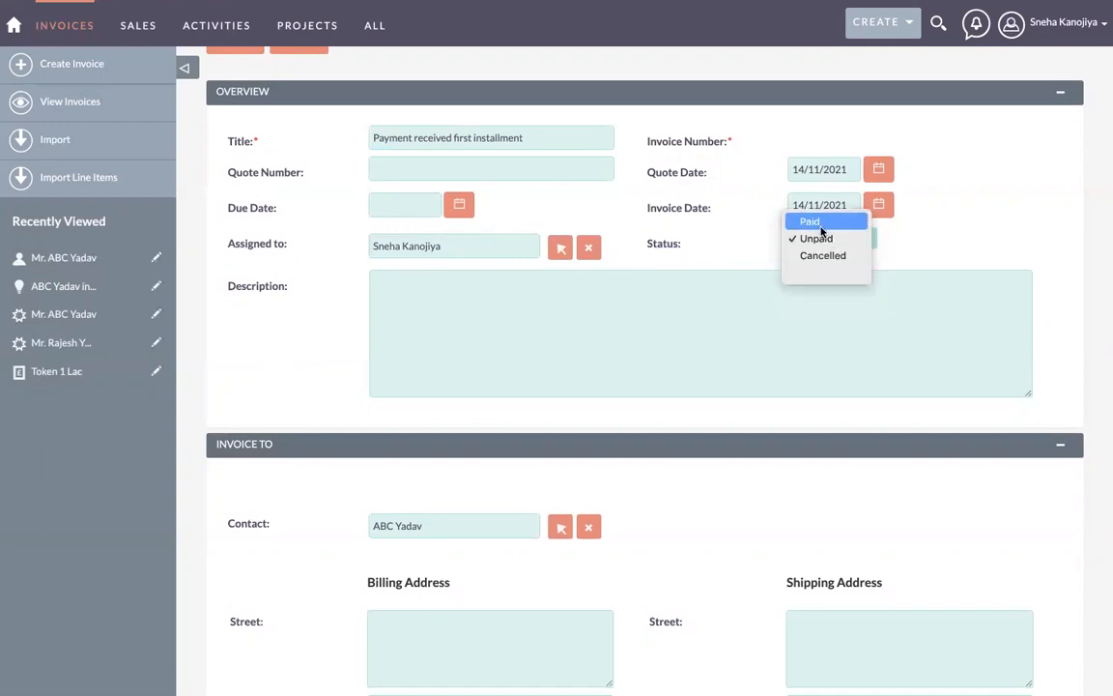
pyautogui.click(809, 219)
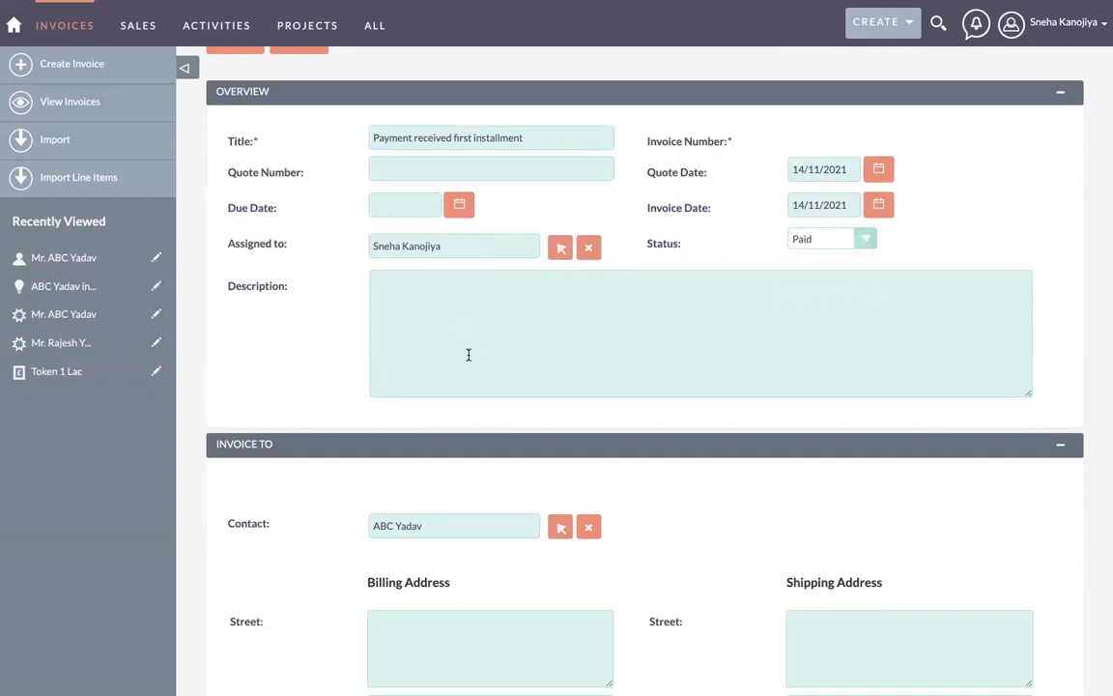
pyautogui.scroll(-3, 469, 355)
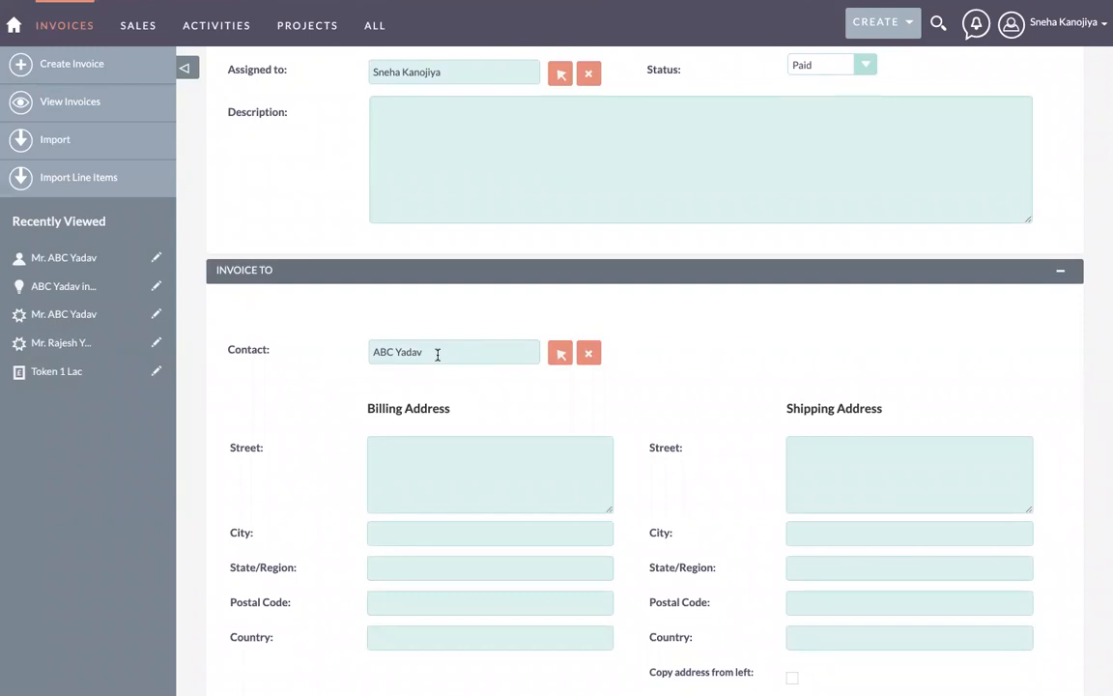
pyautogui.scroll(-2, 397, 356)
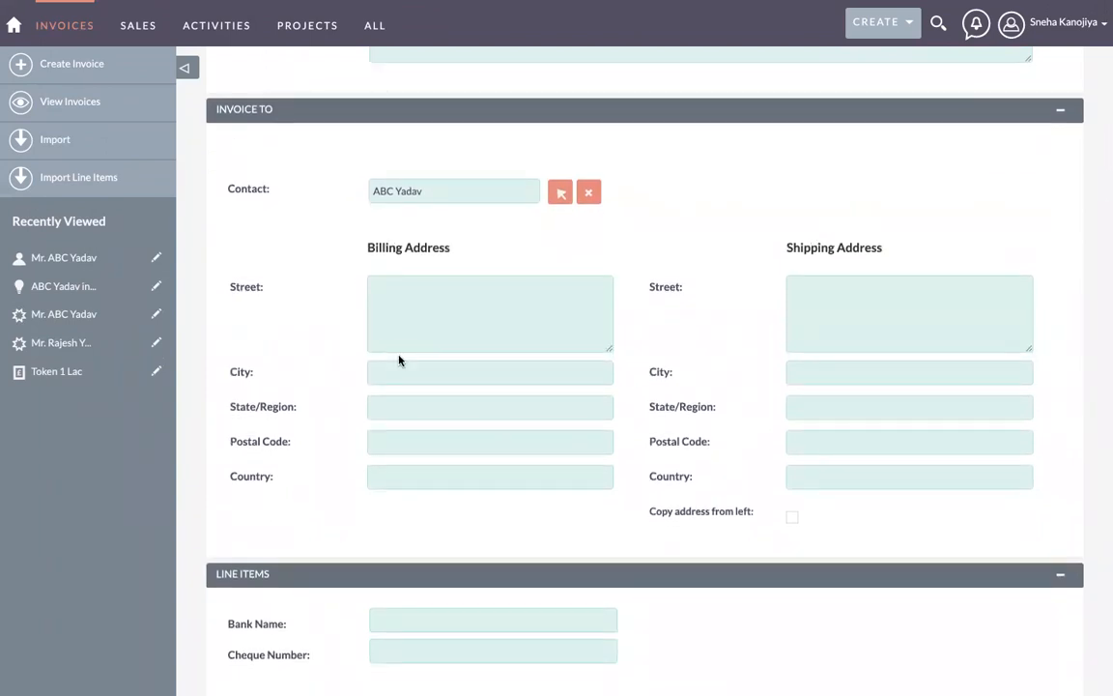
pyautogui.click(397, 298)
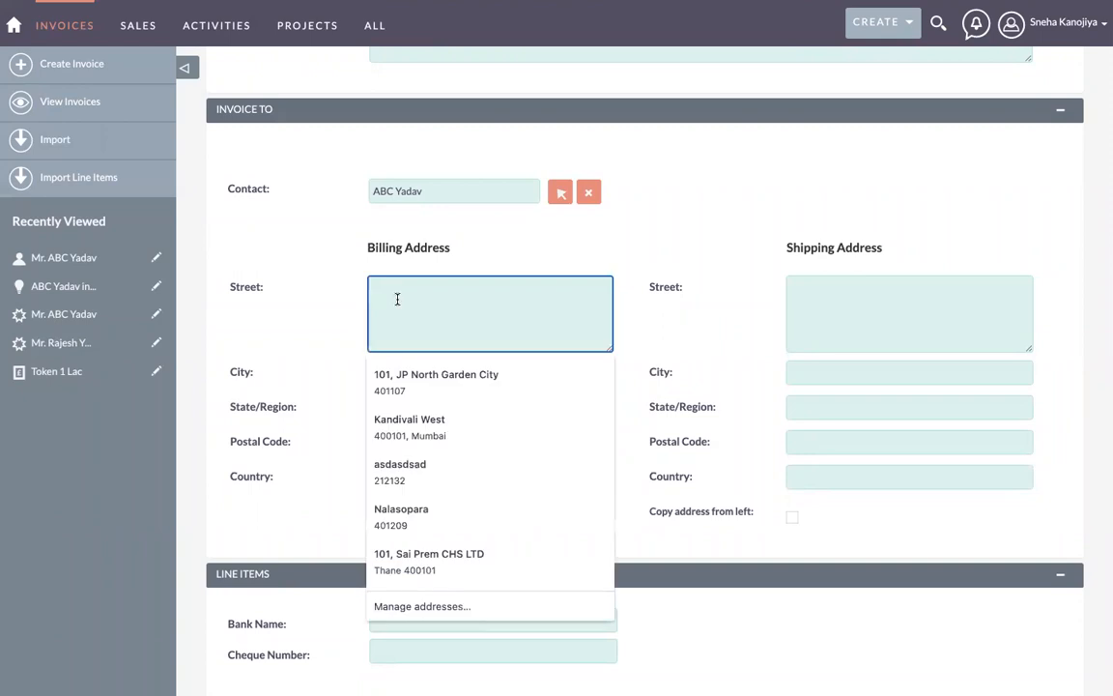
pyautogui.click(298, 287)
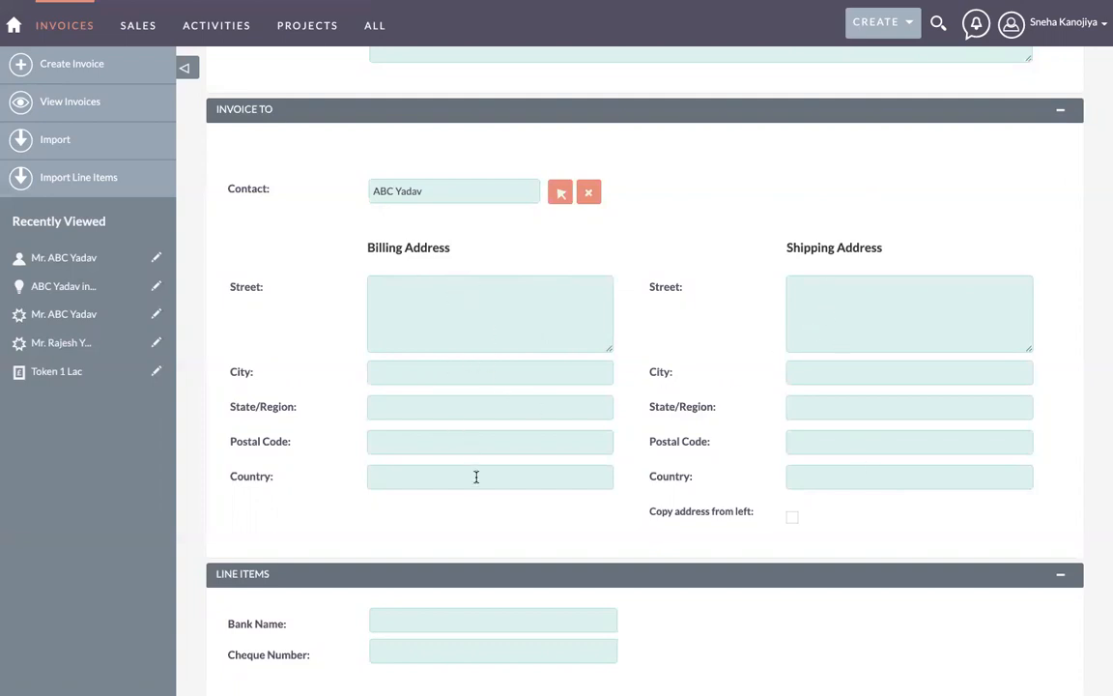
pyautogui.click(479, 305)
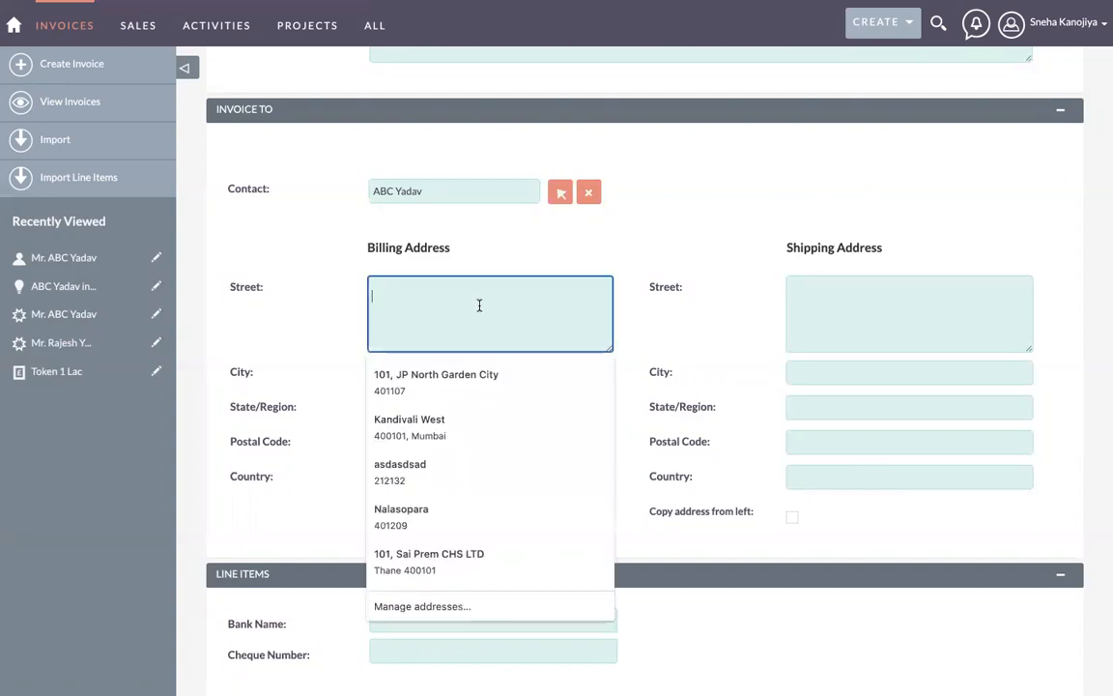
pyautogui.click(472, 376)
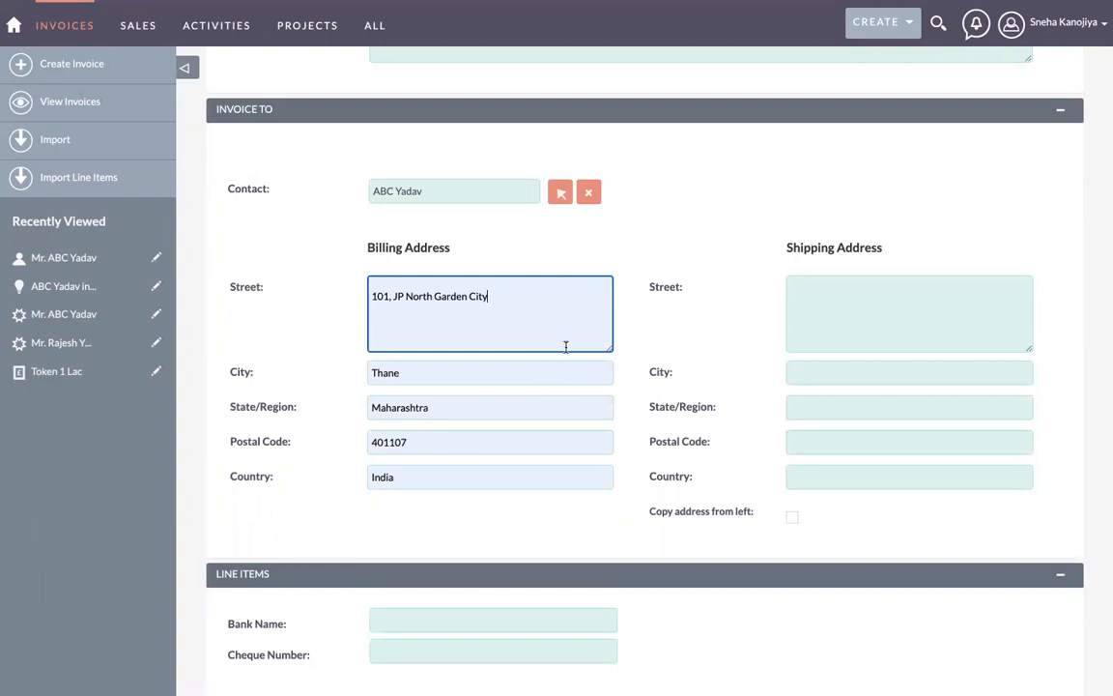
pyautogui.click(789, 521)
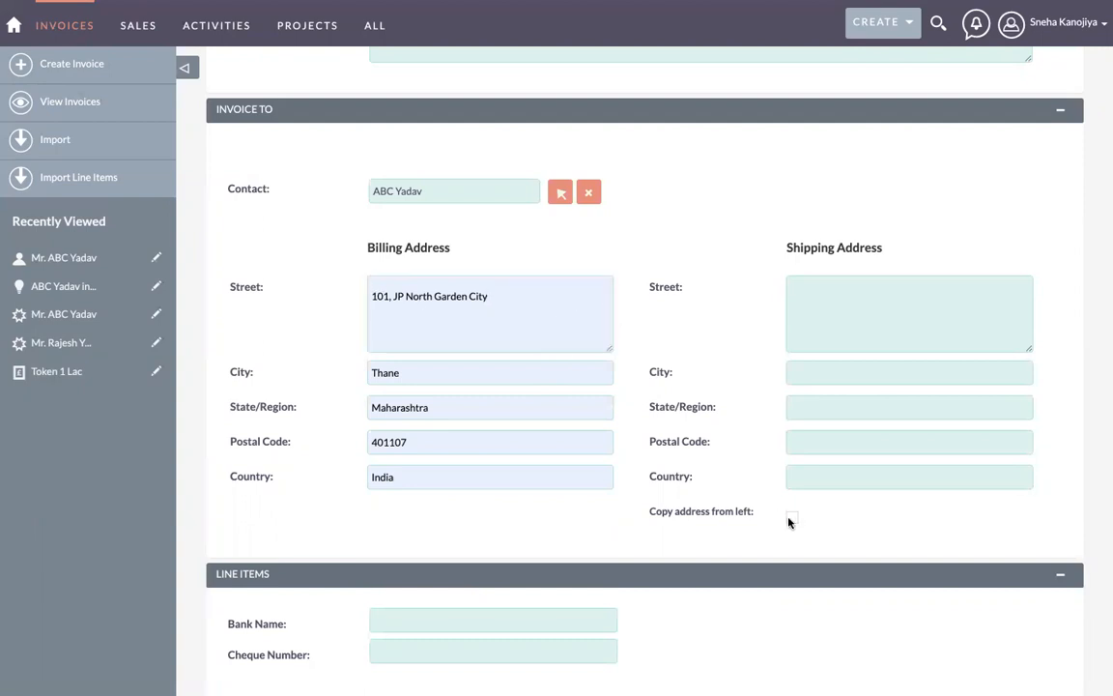
pyautogui.scroll(-4, 599, 444)
pyautogui.scroll(3, 604, 457)
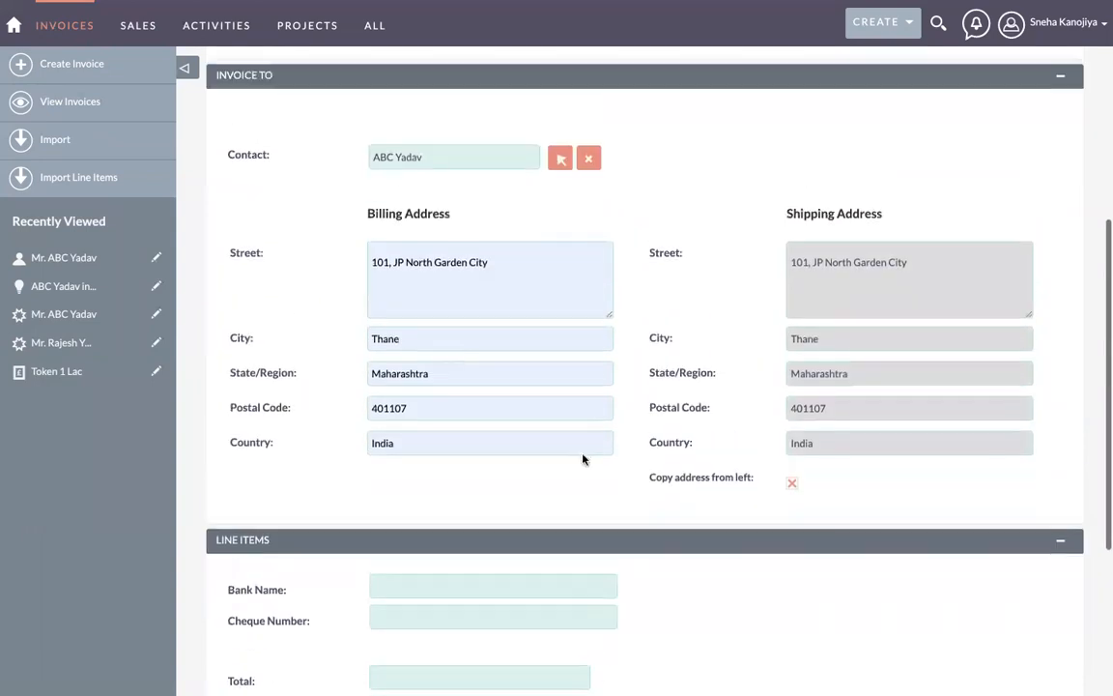
pyautogui.scroll(-1, 420, 438)
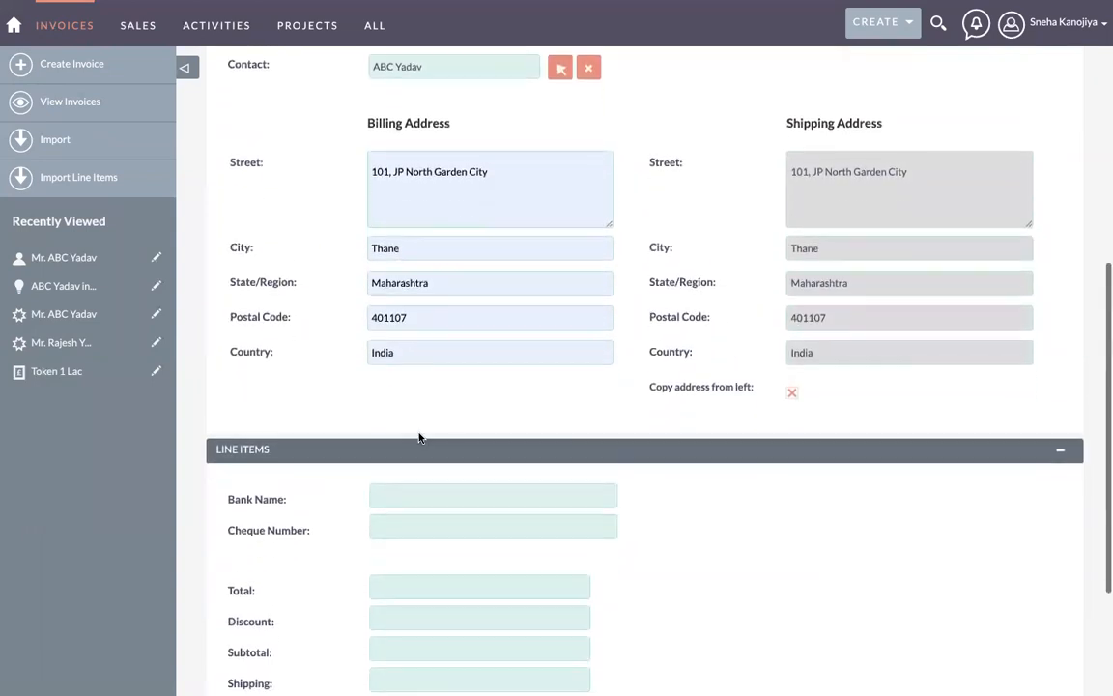
pyautogui.scroll(-2, 420, 438)
# Step: Set the line item's Bank Name to ICICI Bank and Cheque Number to 30043
pyautogui.click(404, 284)
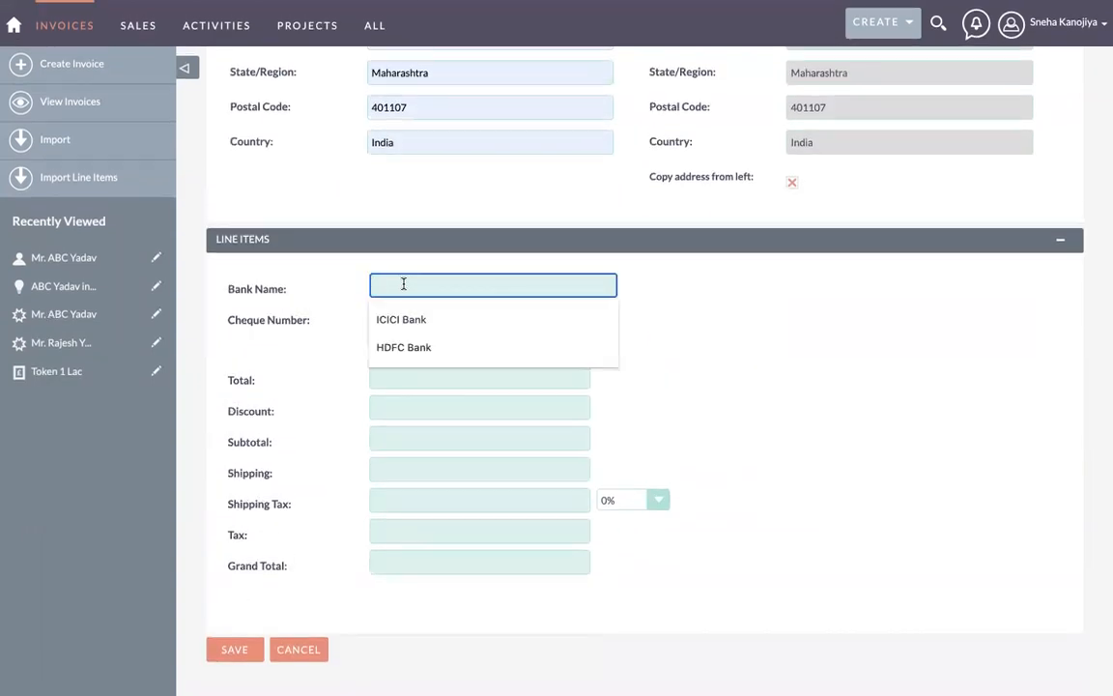
pyautogui.click(405, 318)
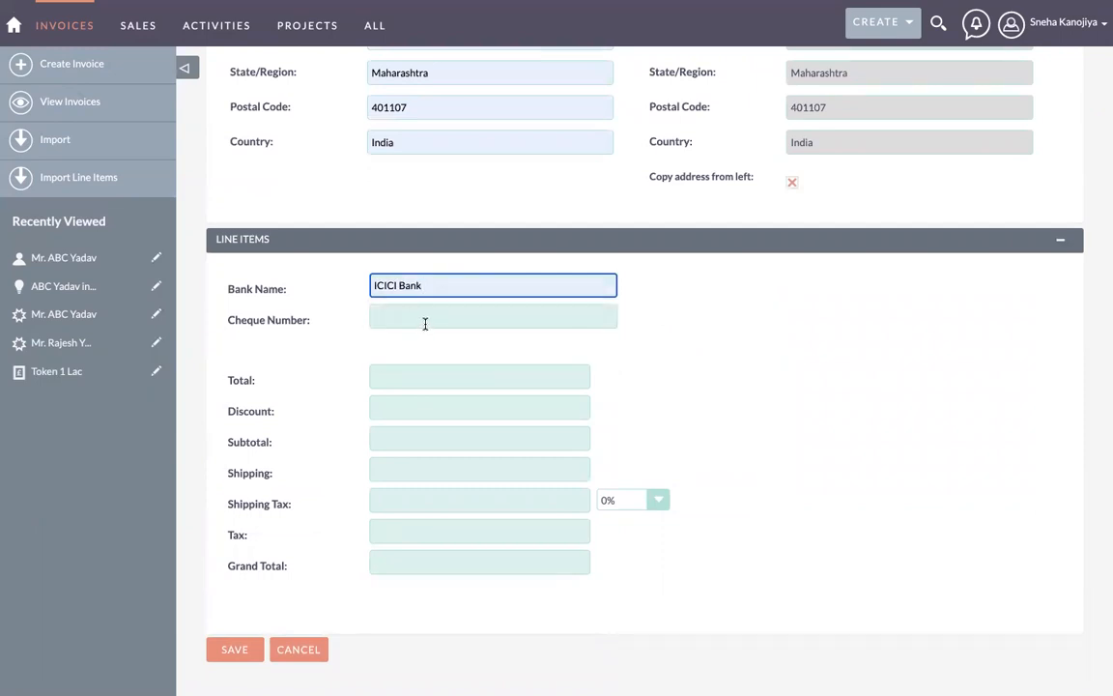
pyautogui.click(421, 320)
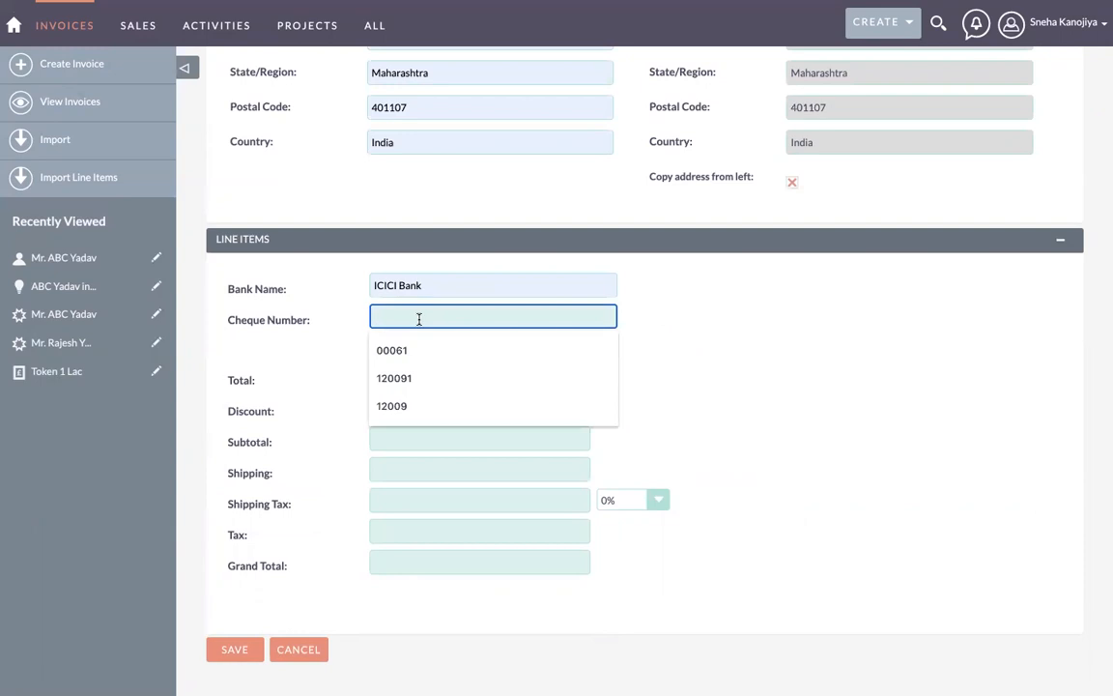
pyautogui.write('300')
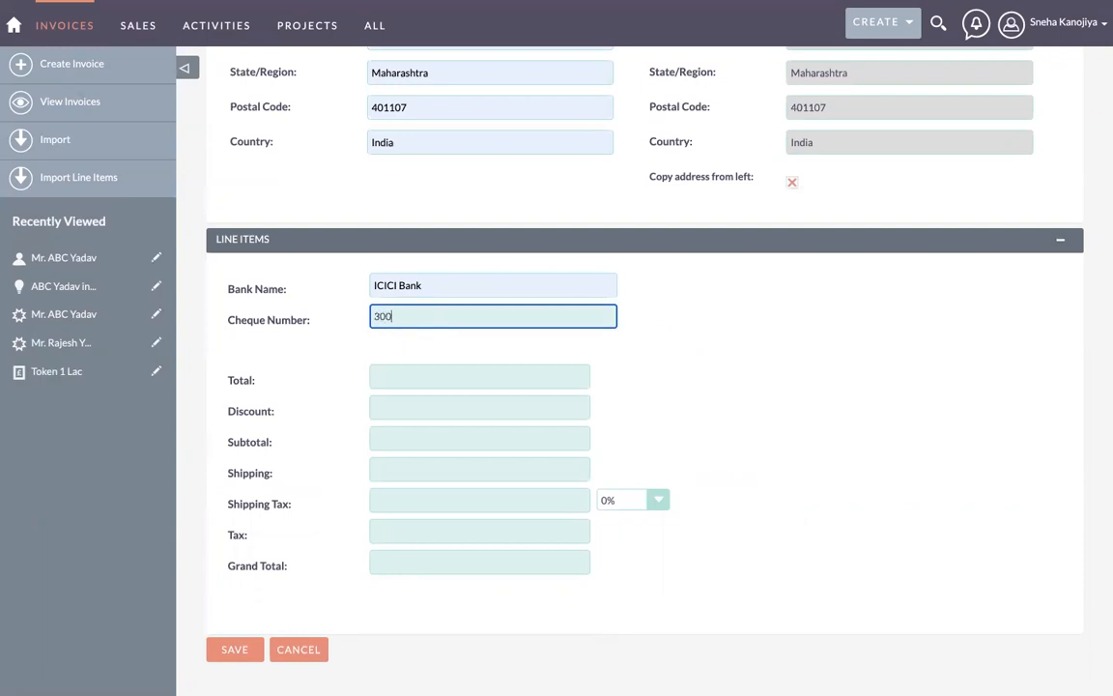
pyautogui.write('43')
# Step: Enter 50000 as the invoice line Total
pyautogui.click(470, 375)
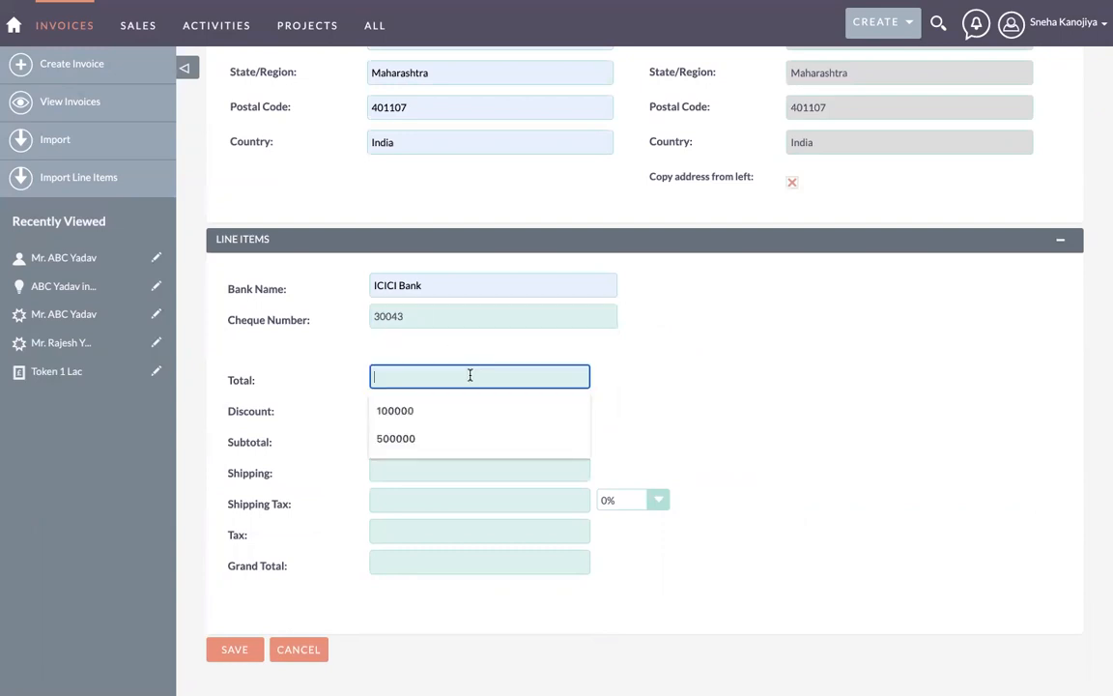
pyautogui.scroll(3, 469, 375)
pyautogui.scroll(-3, 469, 374)
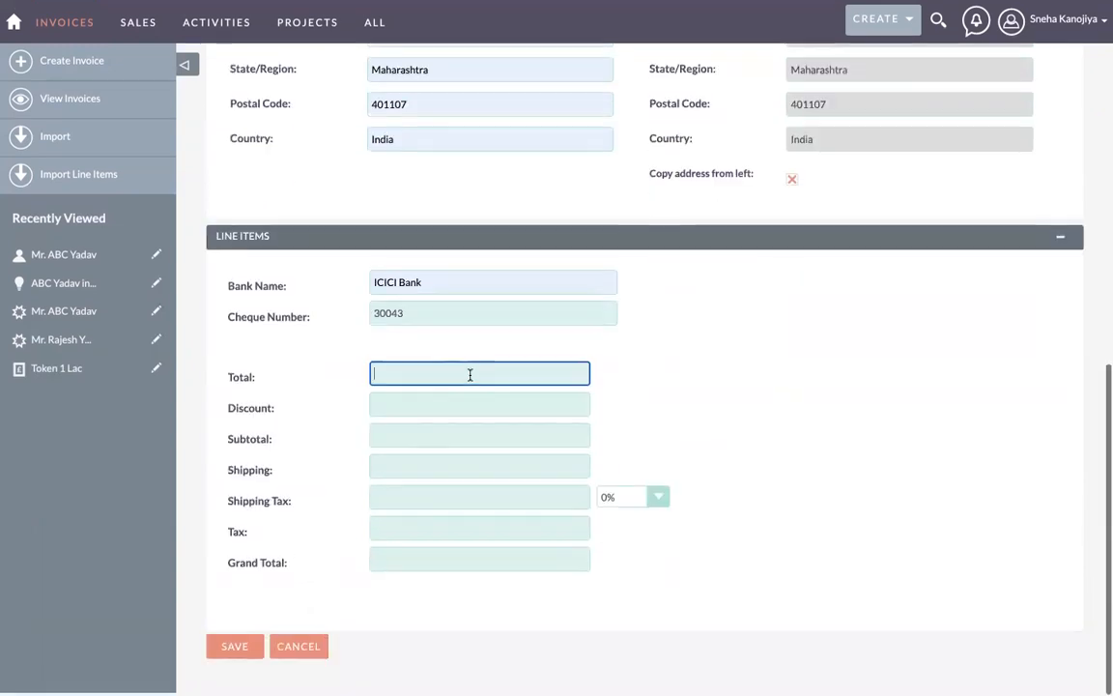
pyautogui.write('500')
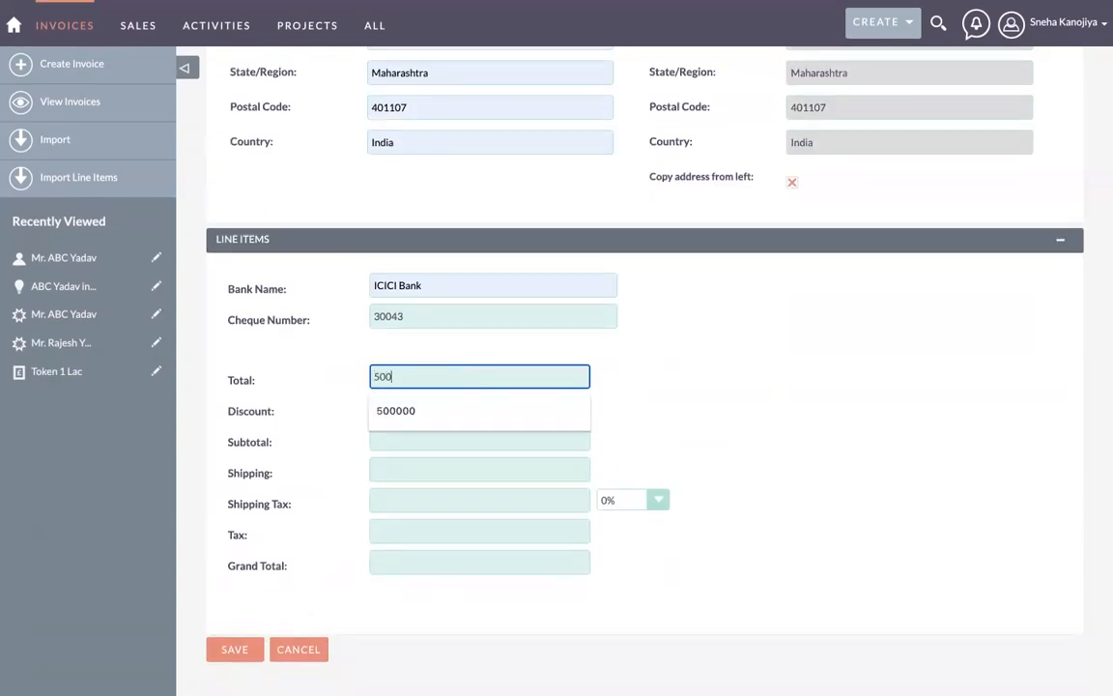
pyautogui.write('00')
pyautogui.click(338, 380)
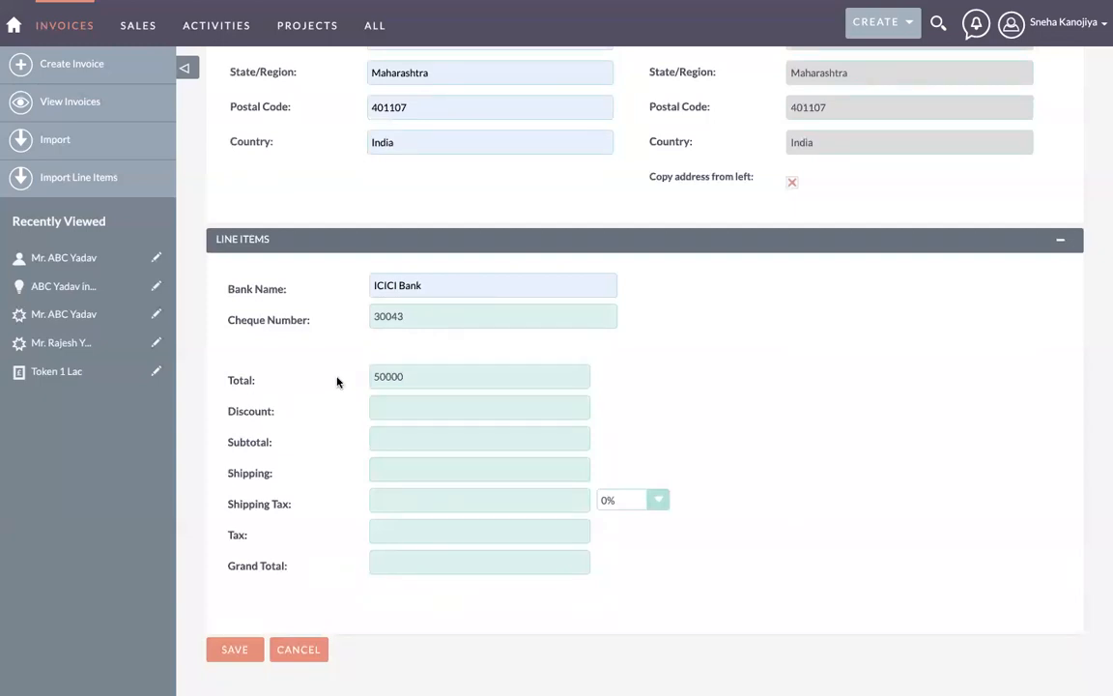
pyautogui.click(400, 405)
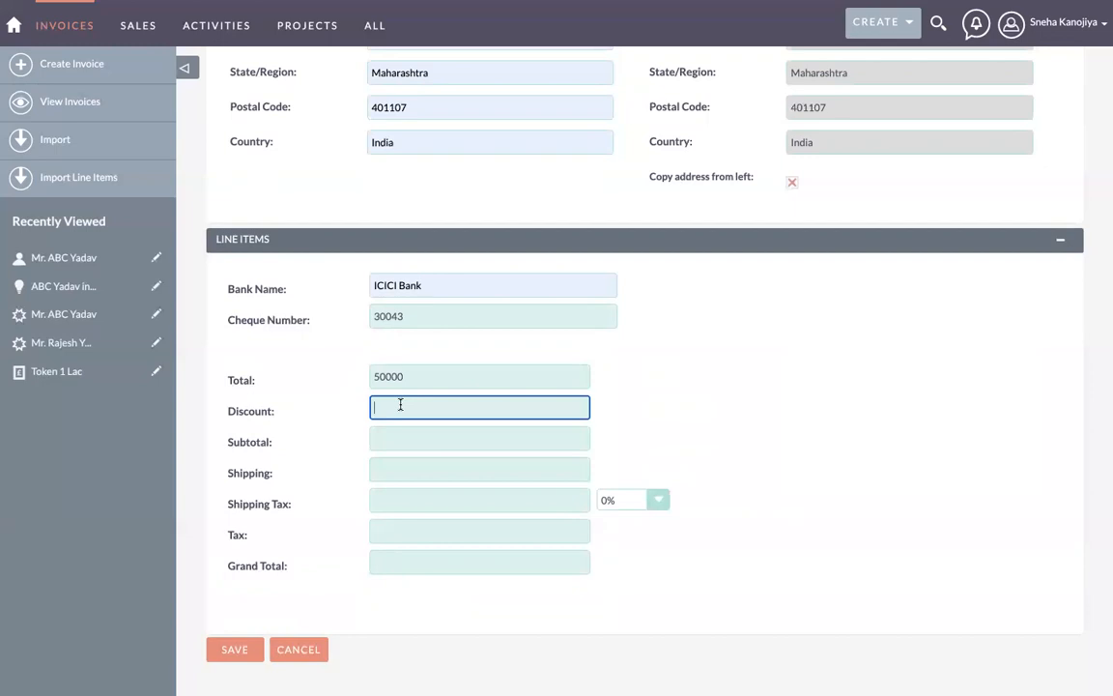
pyautogui.scroll(5, 400, 404)
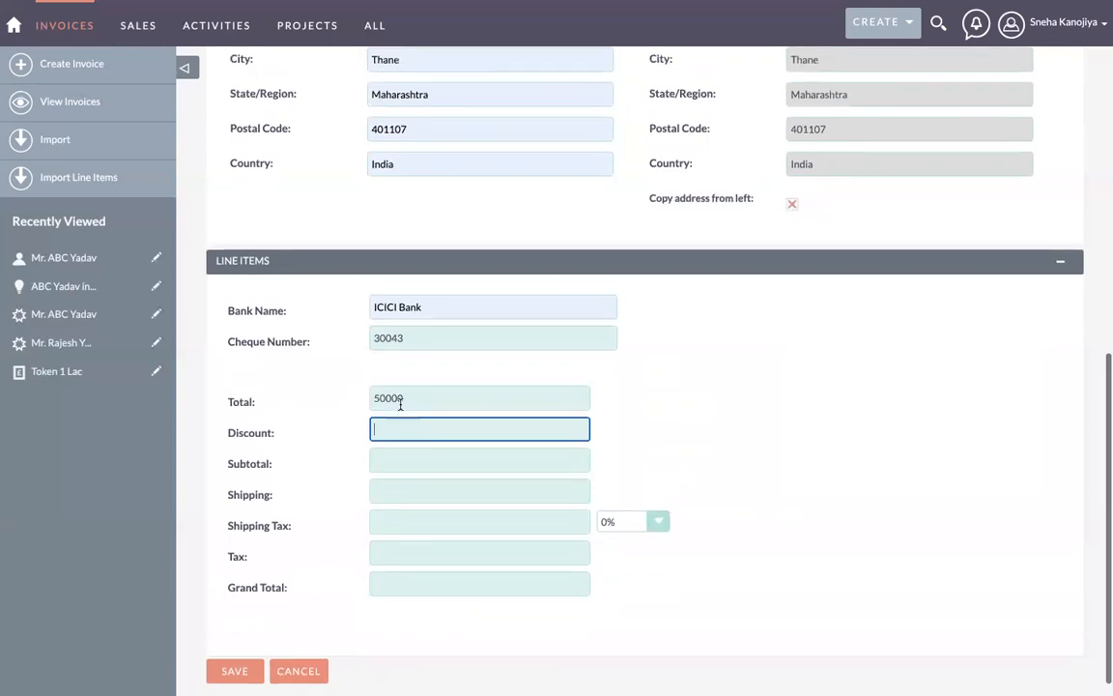
pyautogui.scroll(5, 400, 406)
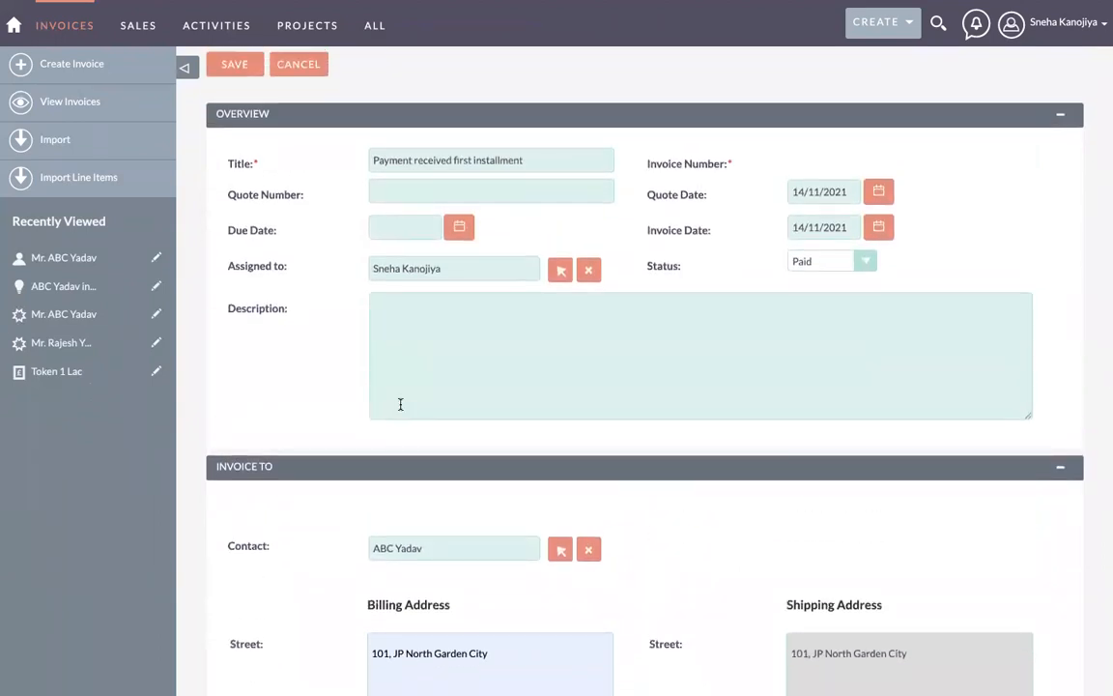
pyautogui.scroll(-8, 400, 404)
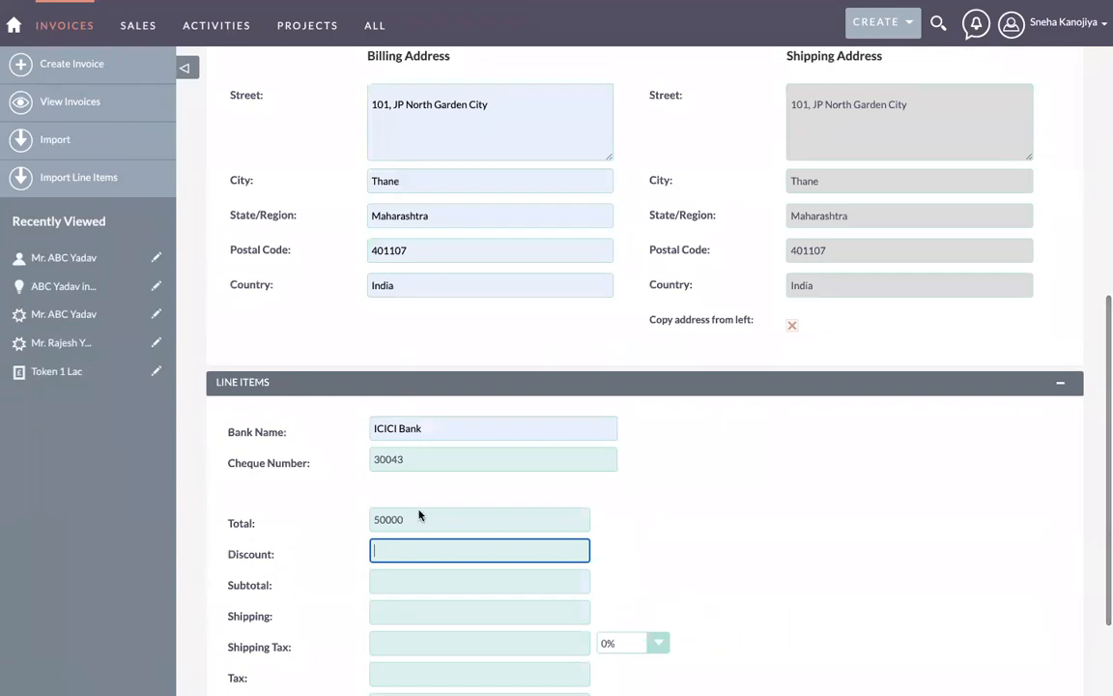
pyautogui.scroll(-1, 399, 546)
pyautogui.moveTo(228, 480); pyautogui.dragTo(407, 481)
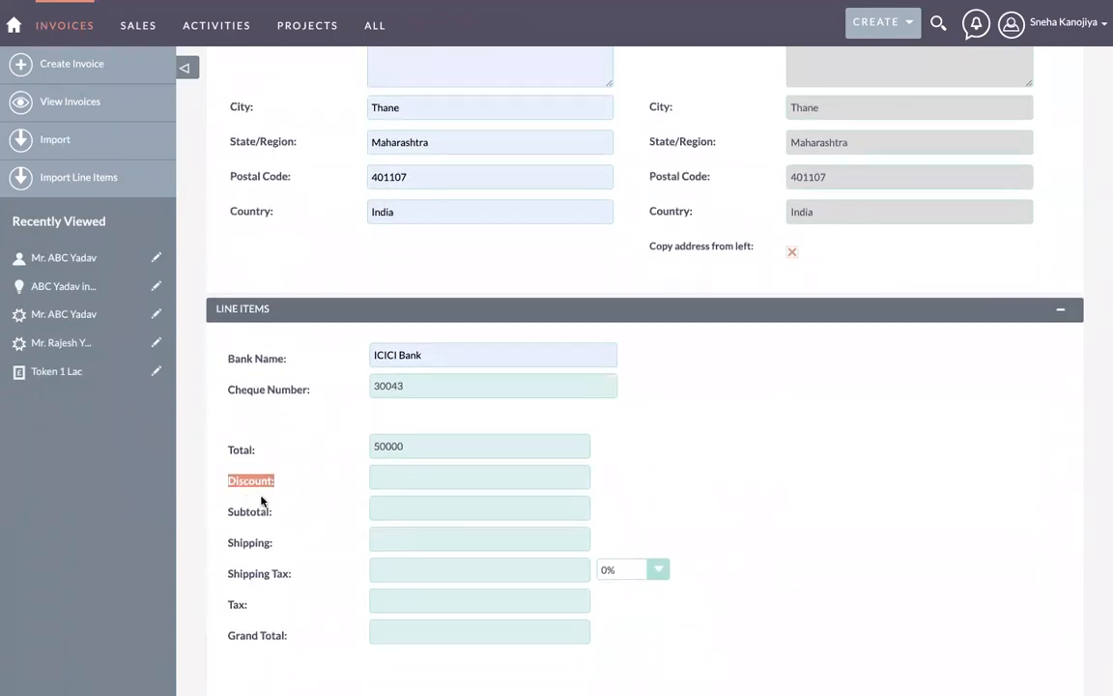
pyautogui.scroll(-1, 267, 493)
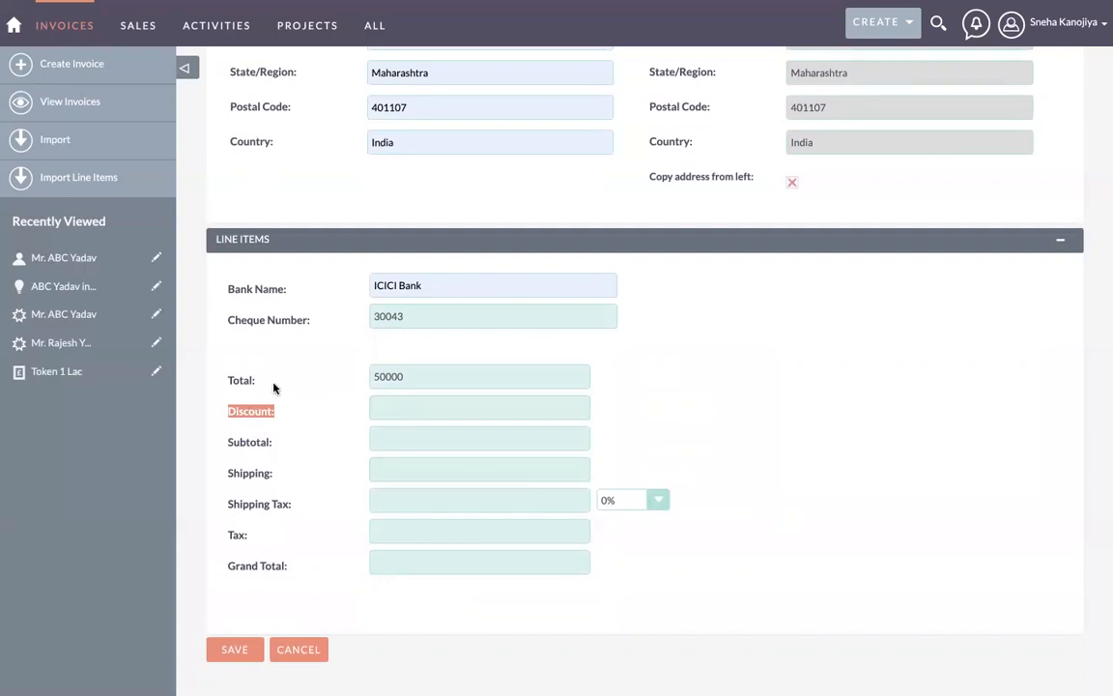
# Step: Set the invoice's Grand Total to 50000 and save the invoice
pyautogui.click(431, 534)
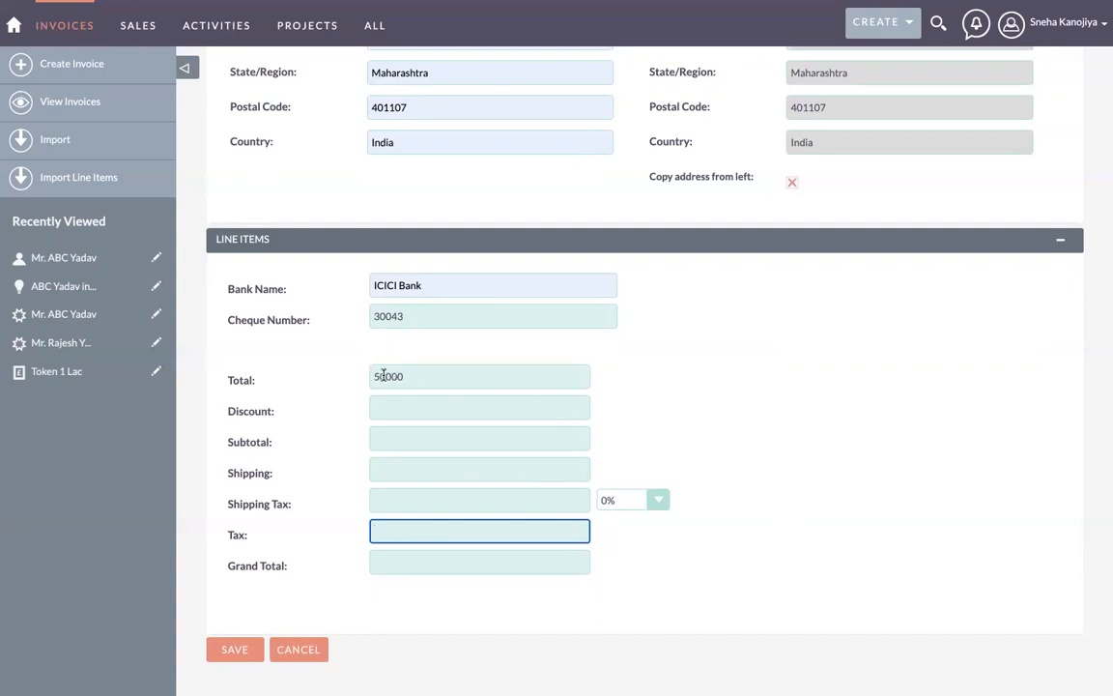
pyautogui.click(385, 498)
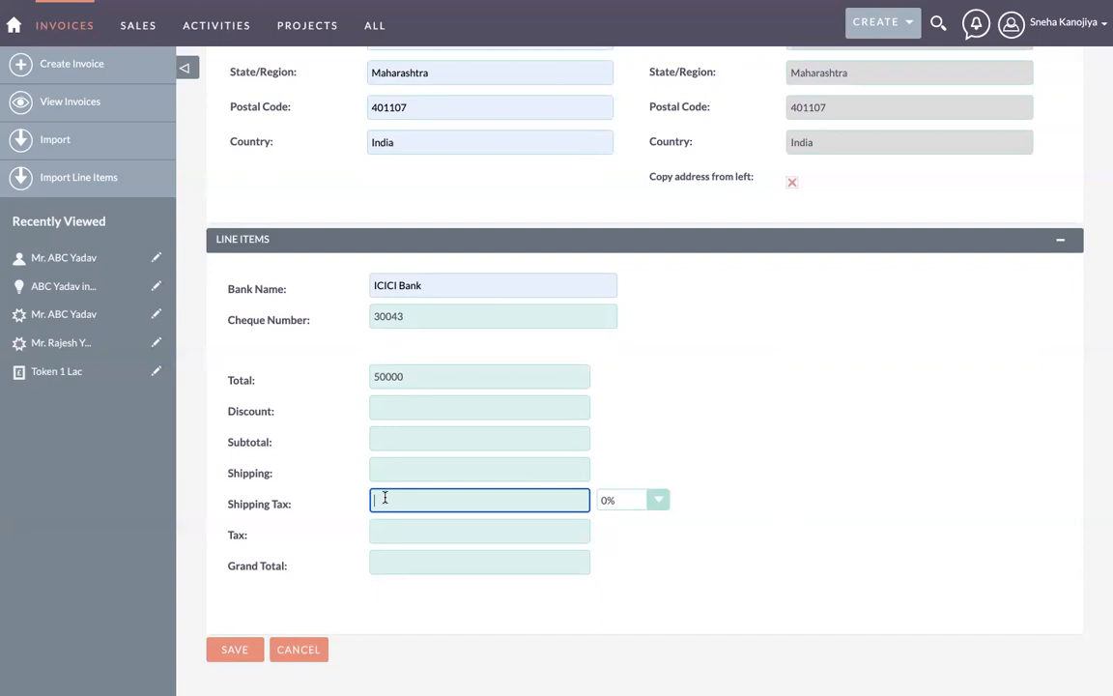
pyautogui.click(433, 535)
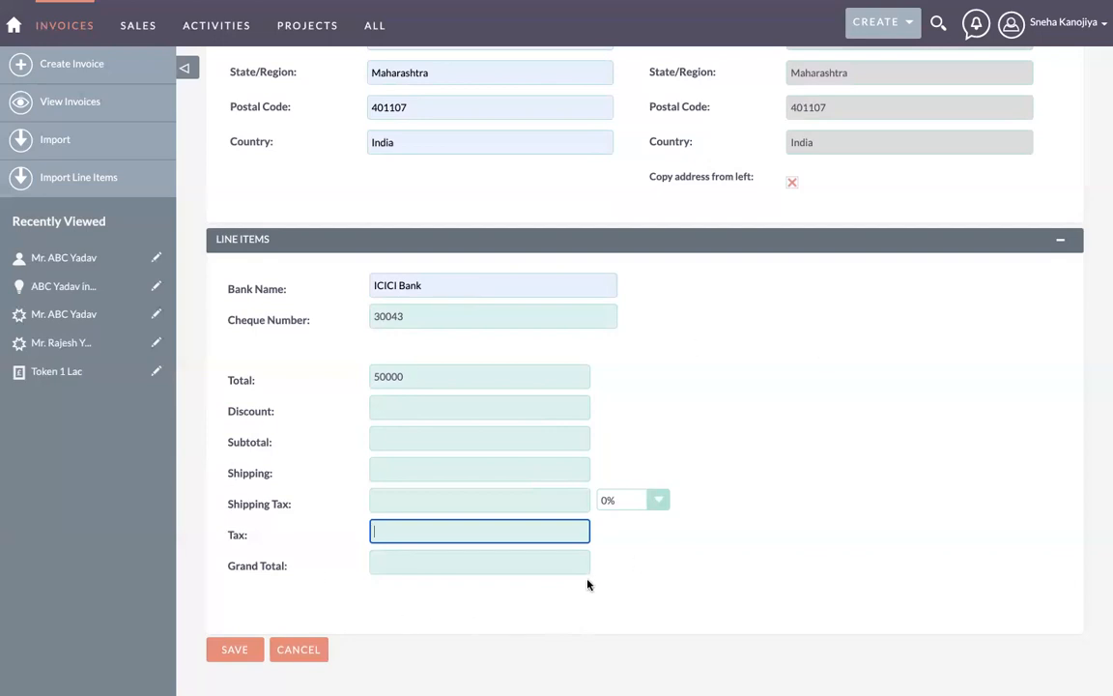
pyautogui.click(402, 568)
pyautogui.click(385, 377)
pyautogui.doubleClick(385, 376)
pyautogui.click(391, 564)
pyautogui.write('50000')
pyautogui.click(291, 548)
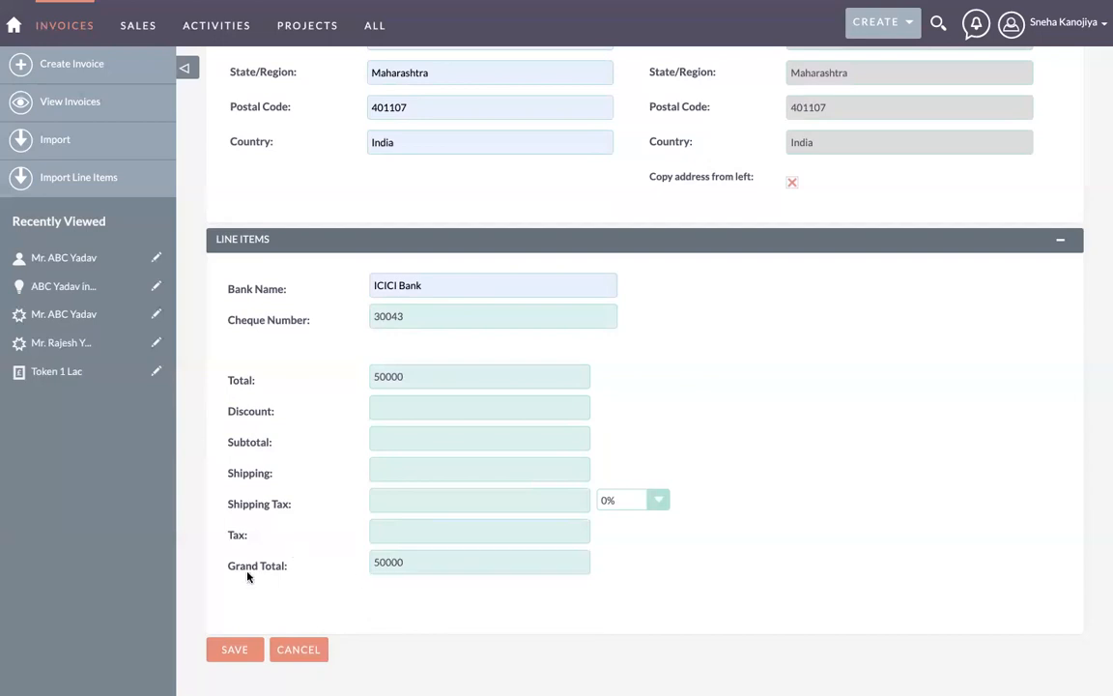
pyautogui.click(233, 653)
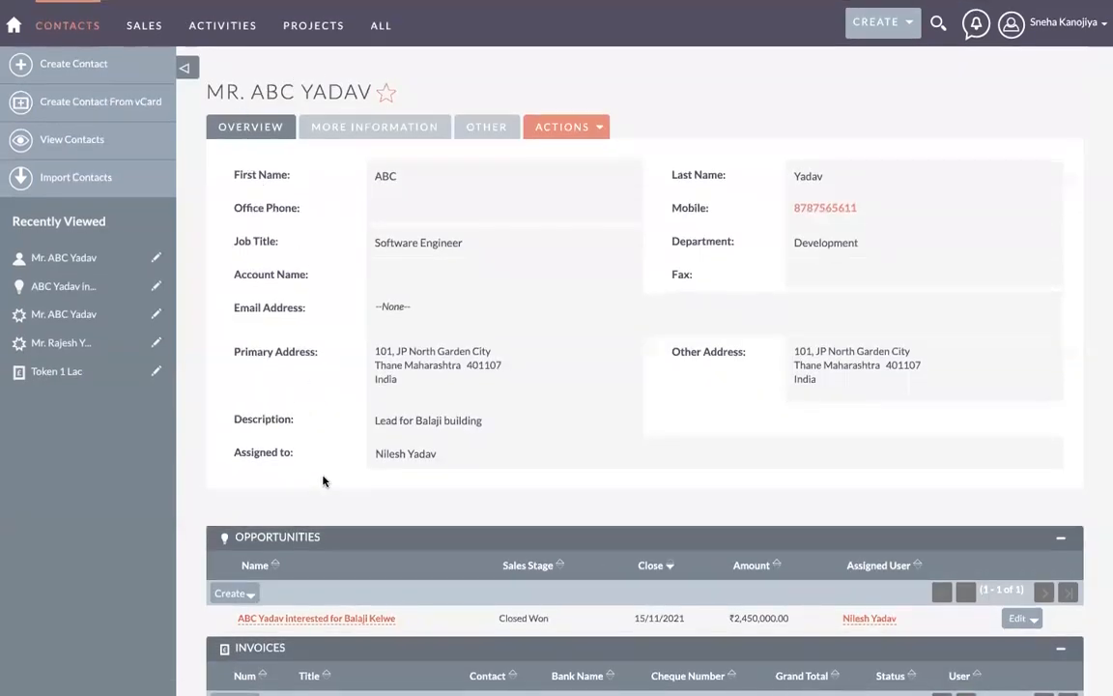
# Step: Scroll the contact's page to check the new invoice in the Invoices subpanel
pyautogui.scroll(-2, 299, 454)
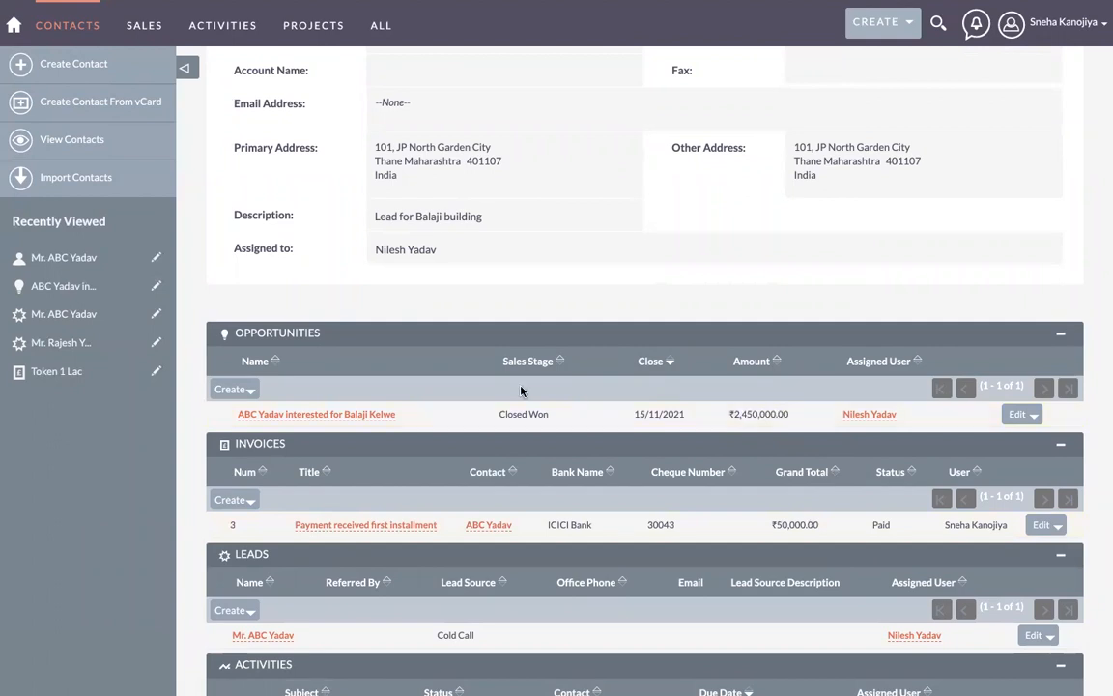
pyautogui.scroll(3, 467, 345)
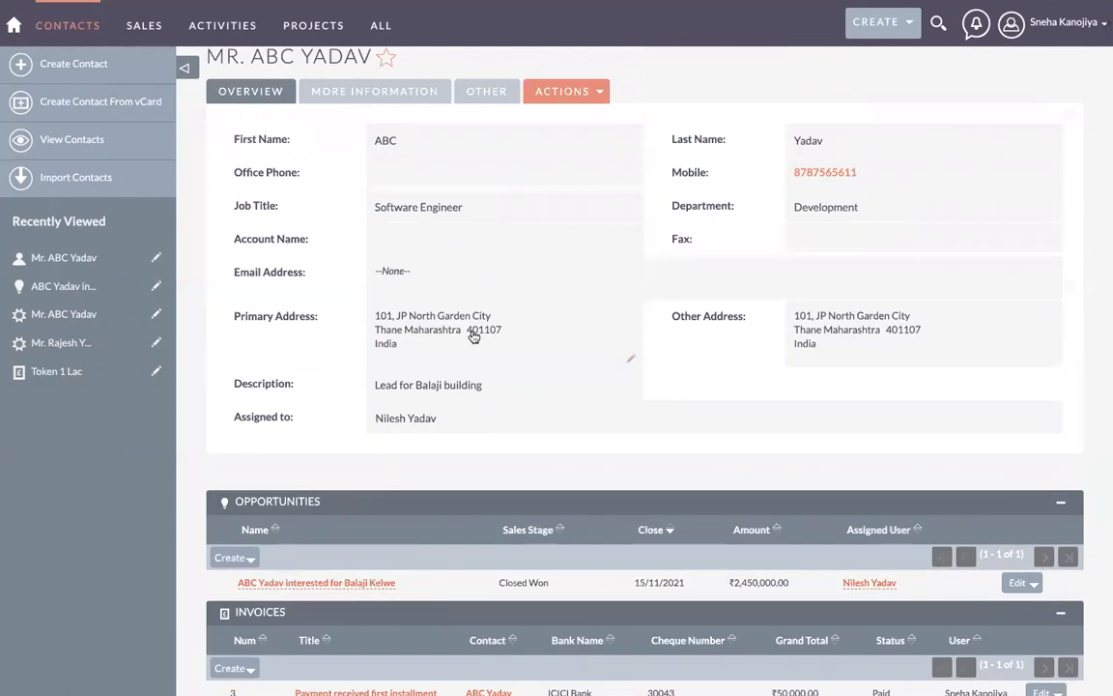
pyautogui.scroll(-4, 474, 336)
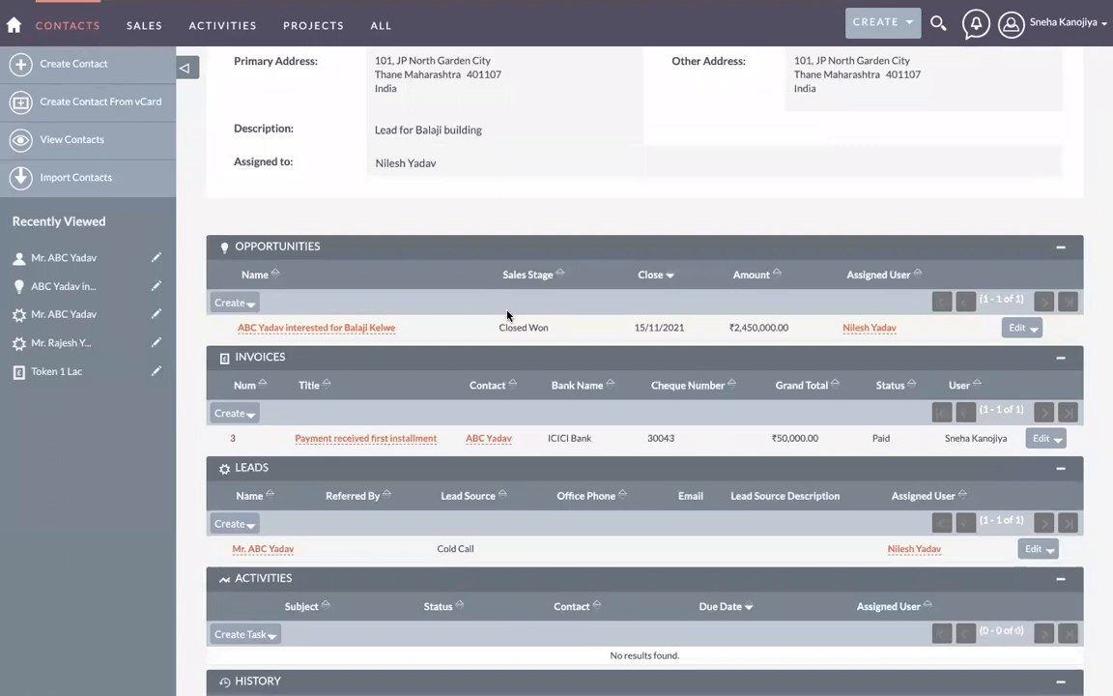
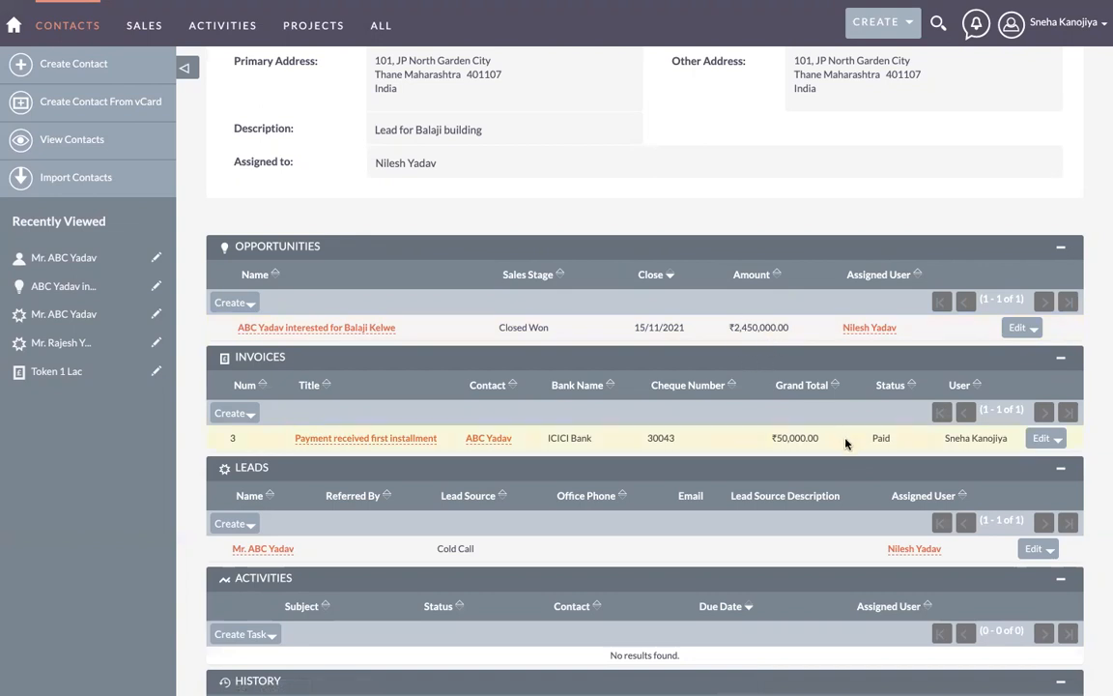
# Step: Review the contact's Invoices subpanel and open the first-installment payment invoice
pyautogui.scroll(-1, 787, 437)
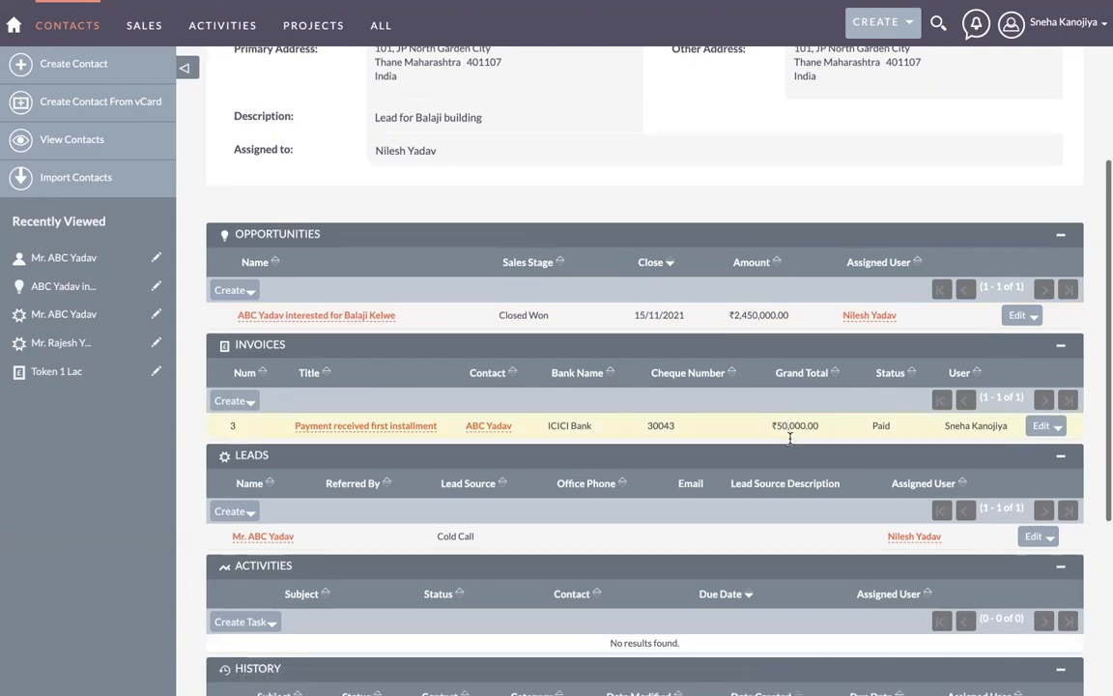
pyautogui.scroll(-1, 782, 427)
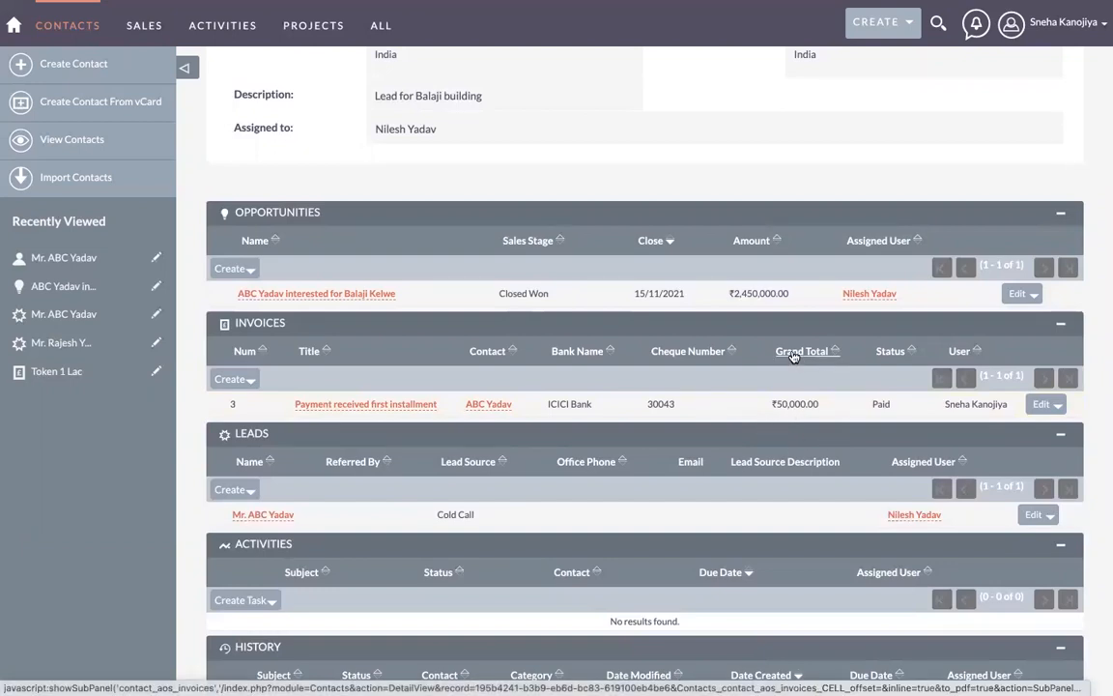
pyautogui.scroll(-3, 708, 469)
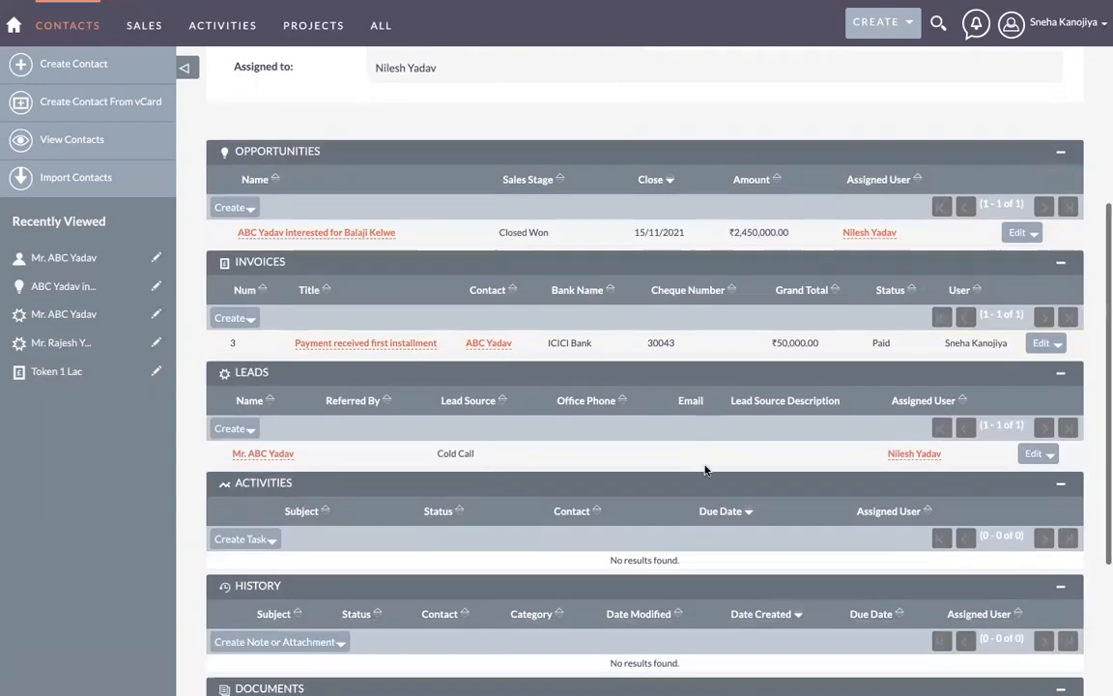
pyautogui.scroll(10, 290, 379)
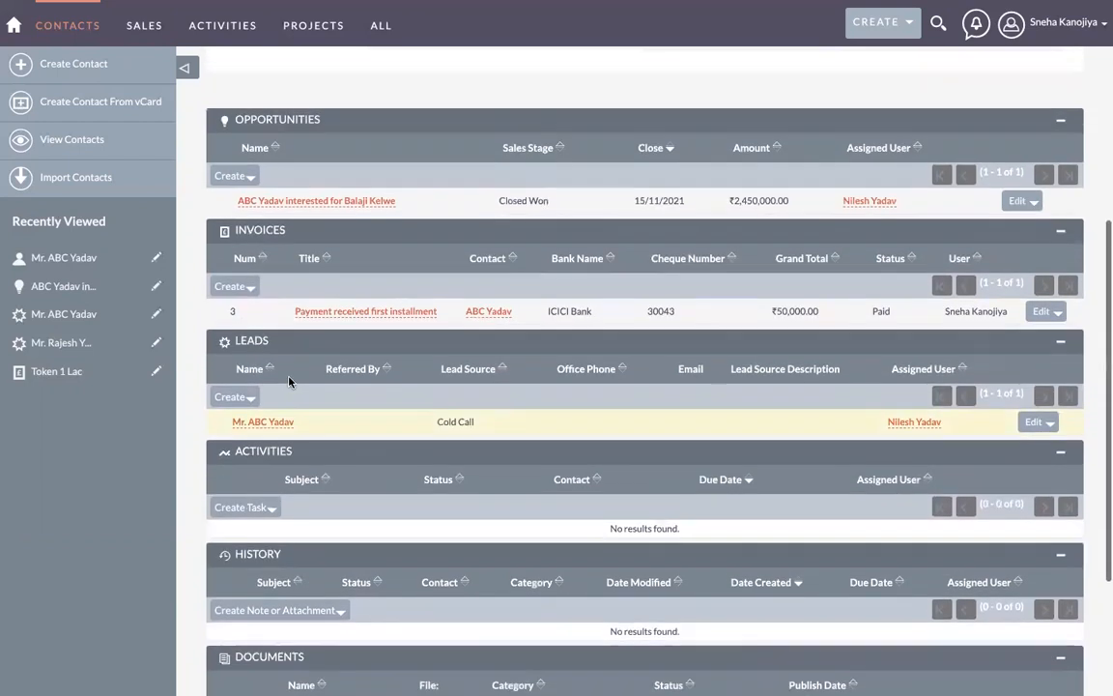
pyautogui.scroll(-8, 298, 449)
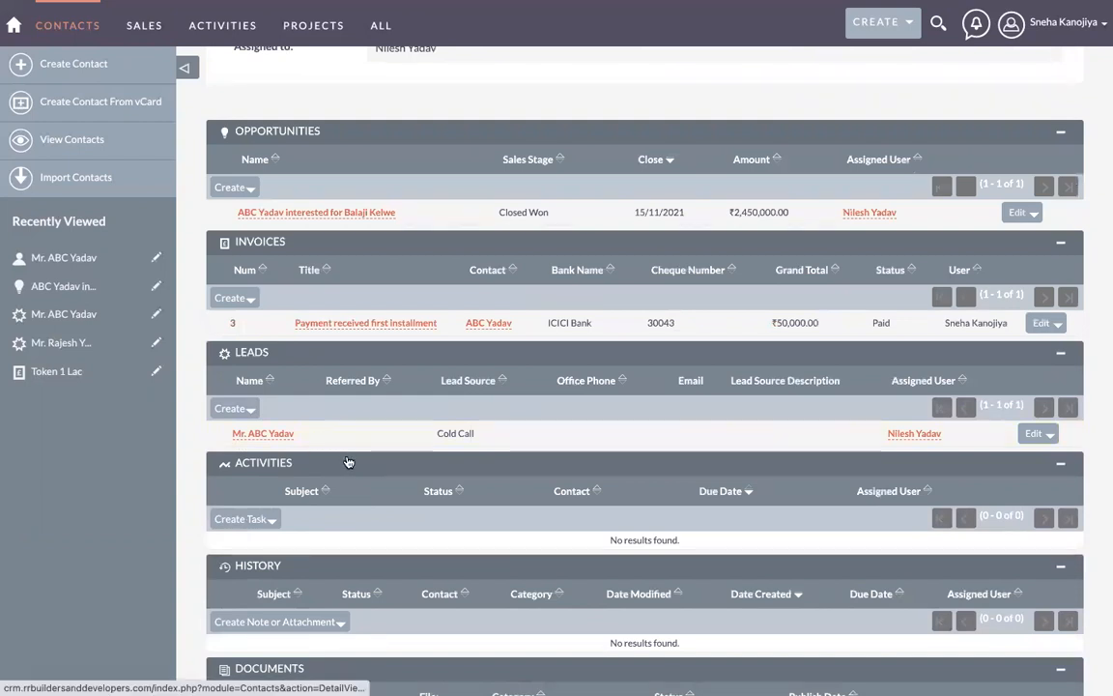
pyautogui.scroll(2, 347, 462)
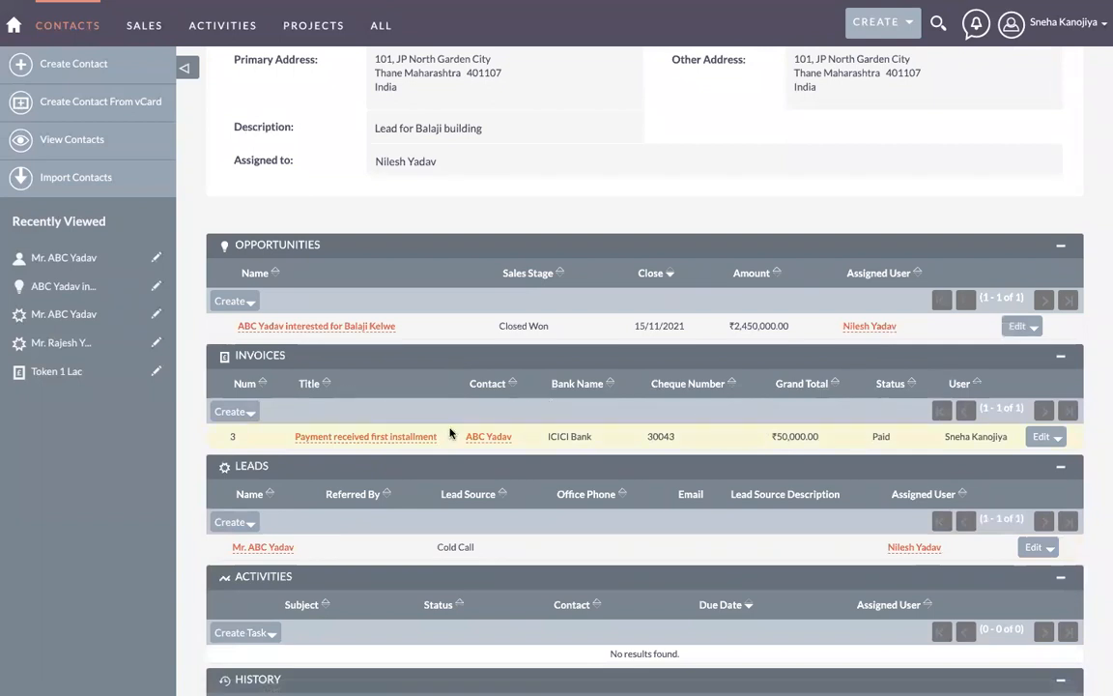
pyautogui.click(404, 436)
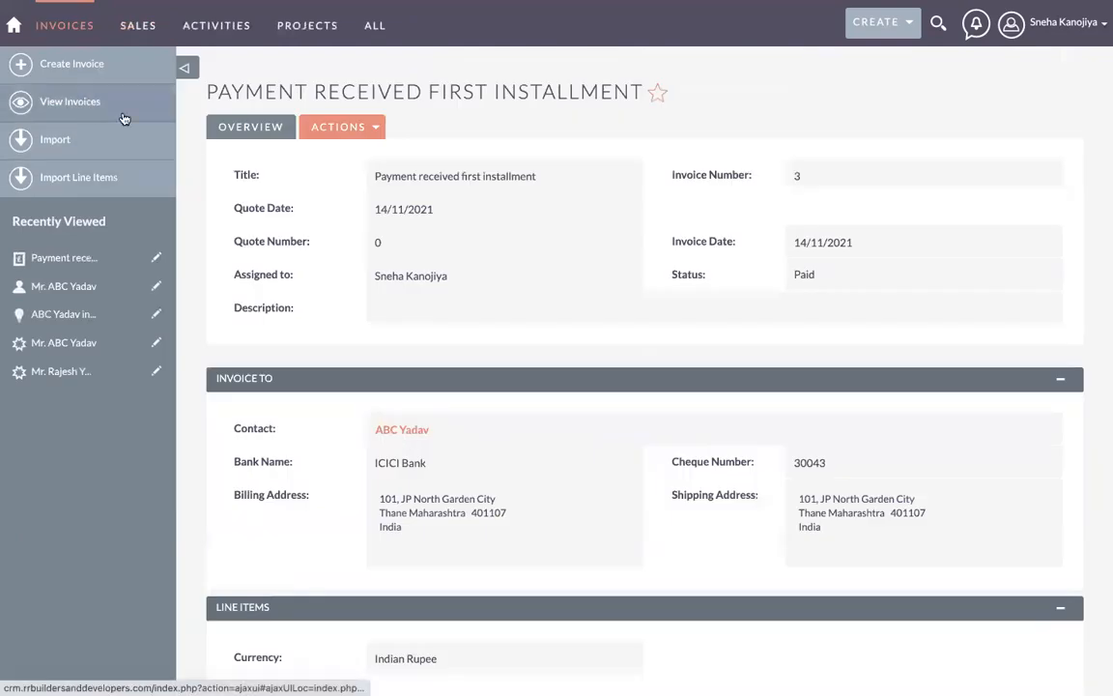
# Step: Go to the Contacts list, then to the Opportunities list
pyautogui.moveTo(143, 19)
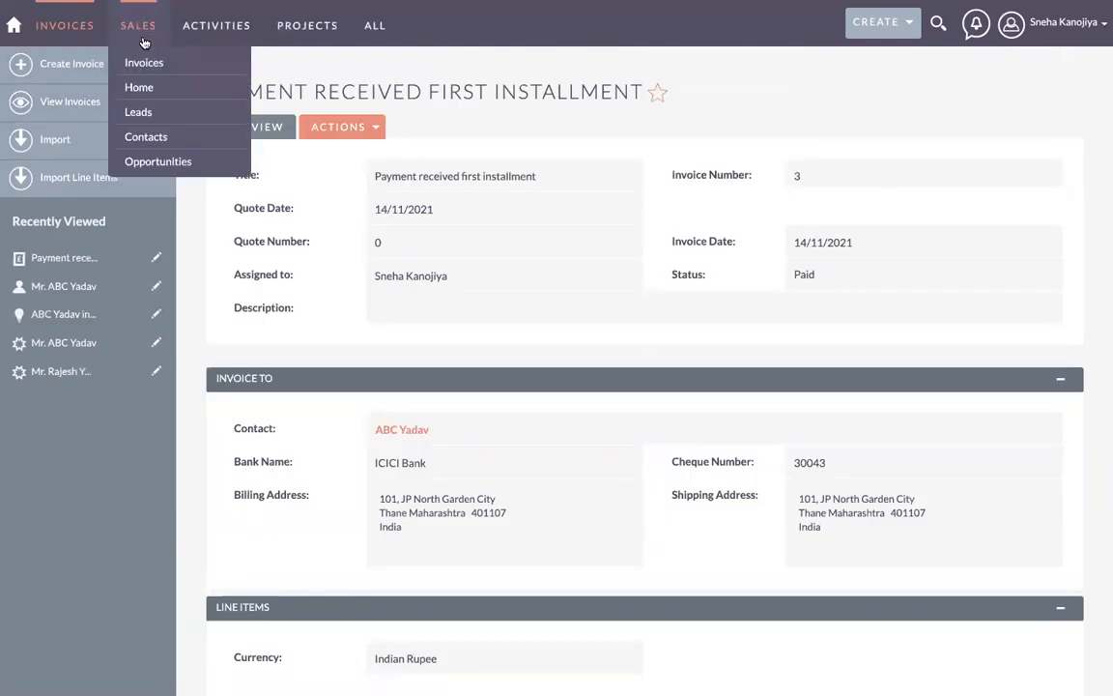
pyautogui.click(155, 136)
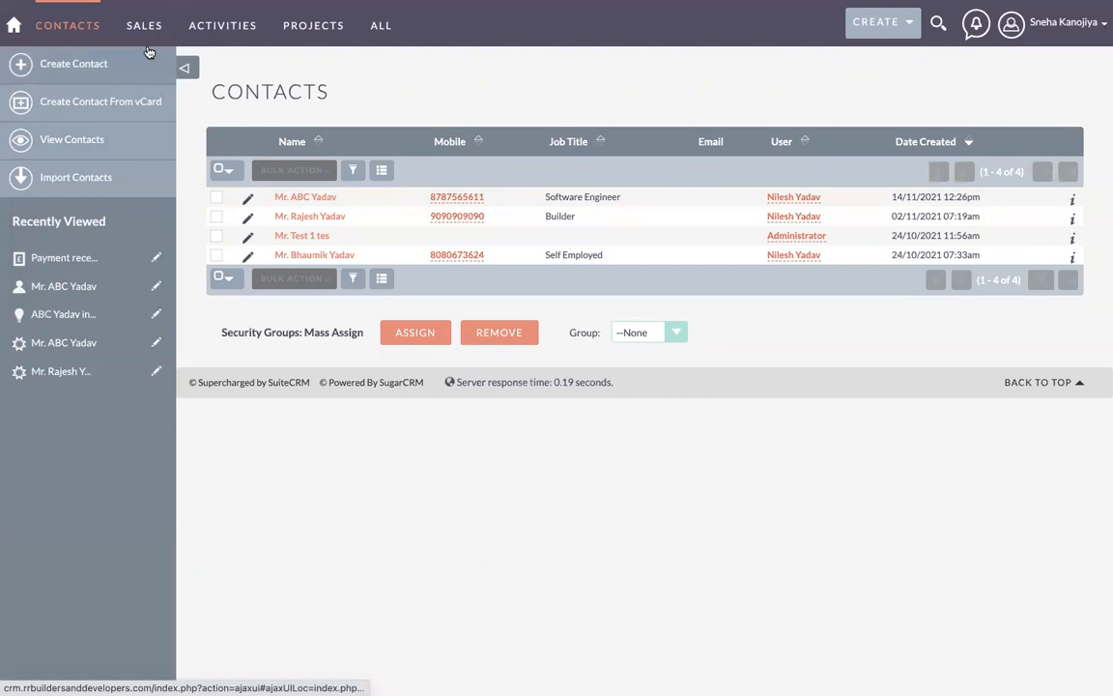
pyautogui.moveTo(144, 55)
pyautogui.click(162, 160)
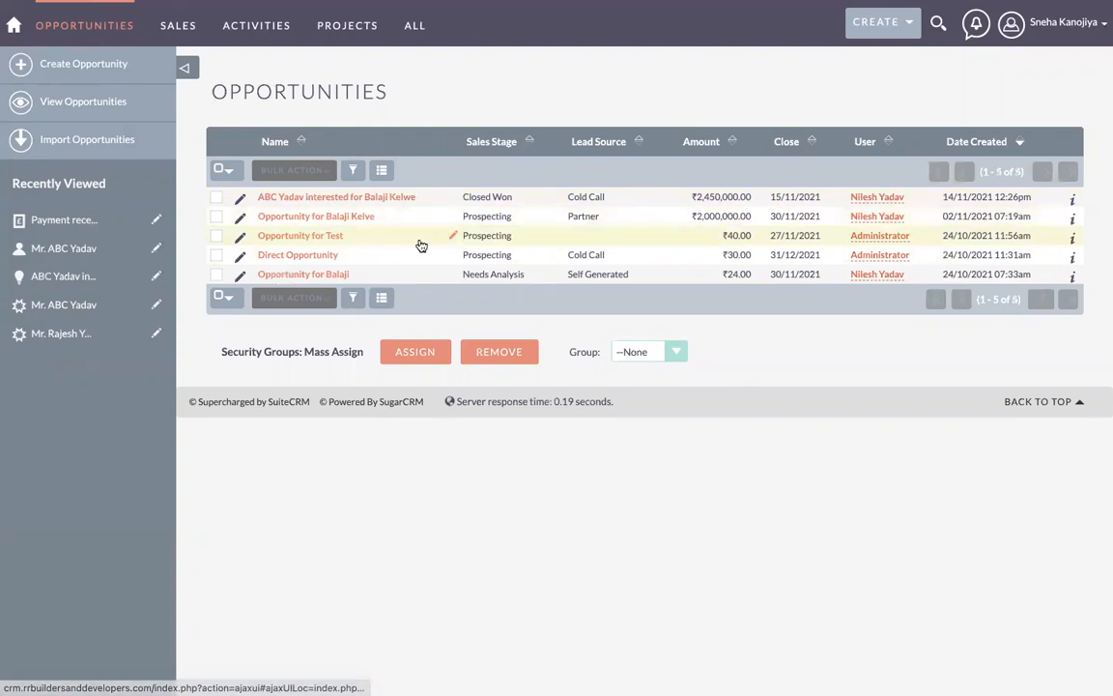
pyautogui.click(371, 198)
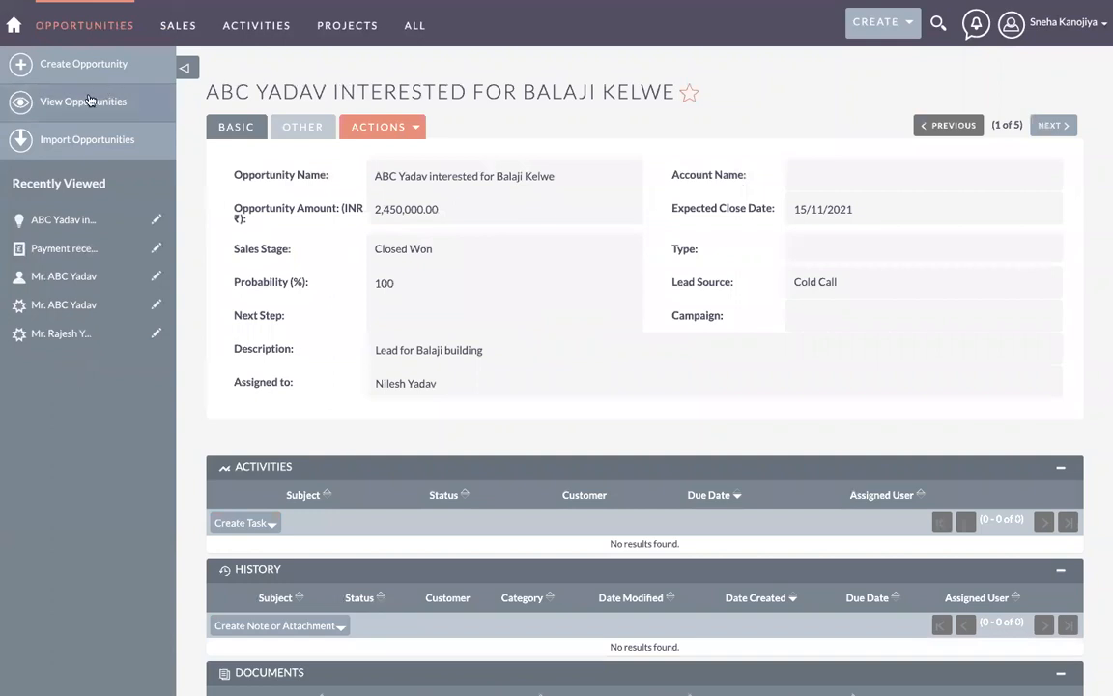
pyautogui.click(88, 101)
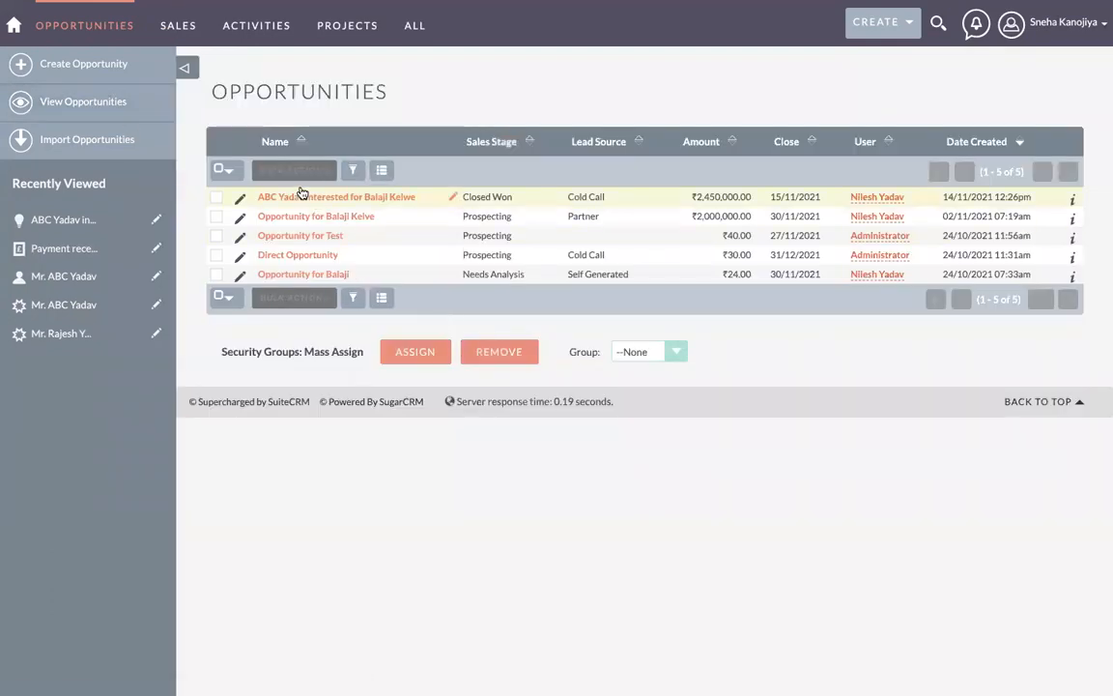
pyautogui.click(94, 69)
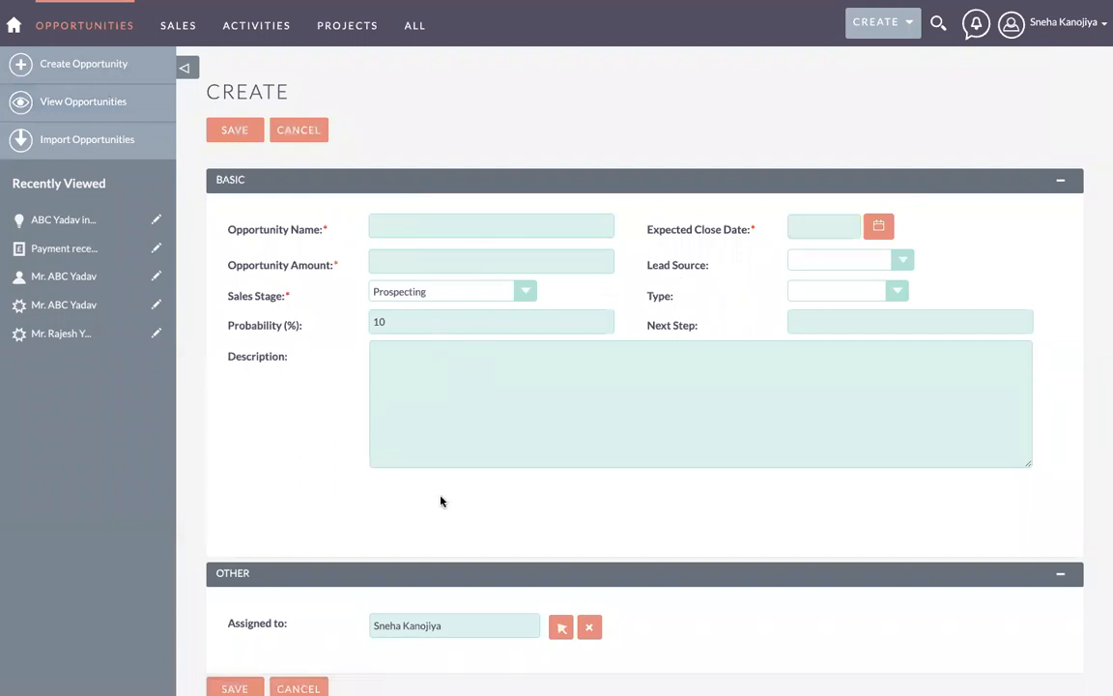
pyautogui.scroll(-2, 441, 501)
pyautogui.scroll(2, 441, 500)
pyautogui.click(100, 106)
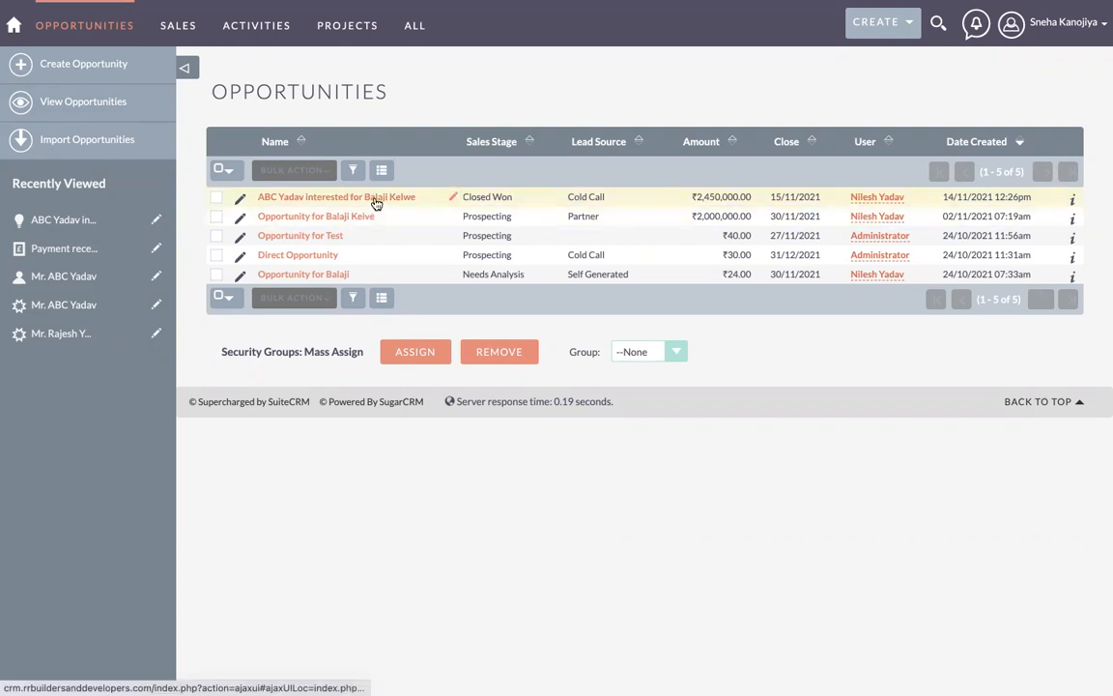
# Step: Start a new opportunity, then abandon the form and return to View Opportunities
pyautogui.click(95, 70)
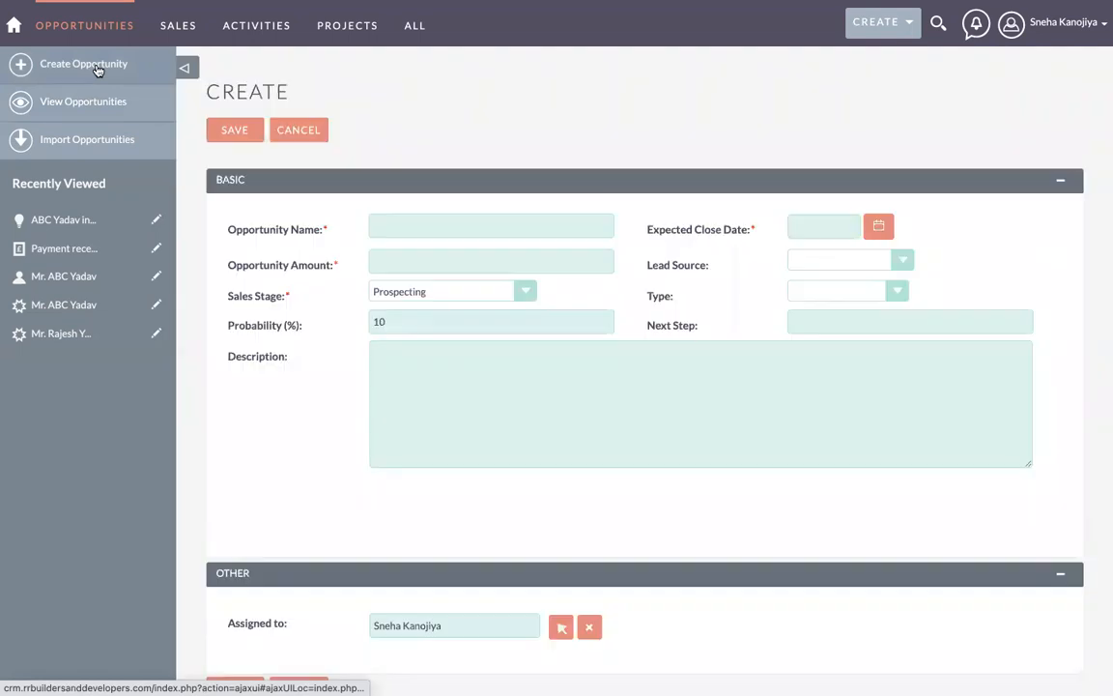
pyautogui.click(416, 227)
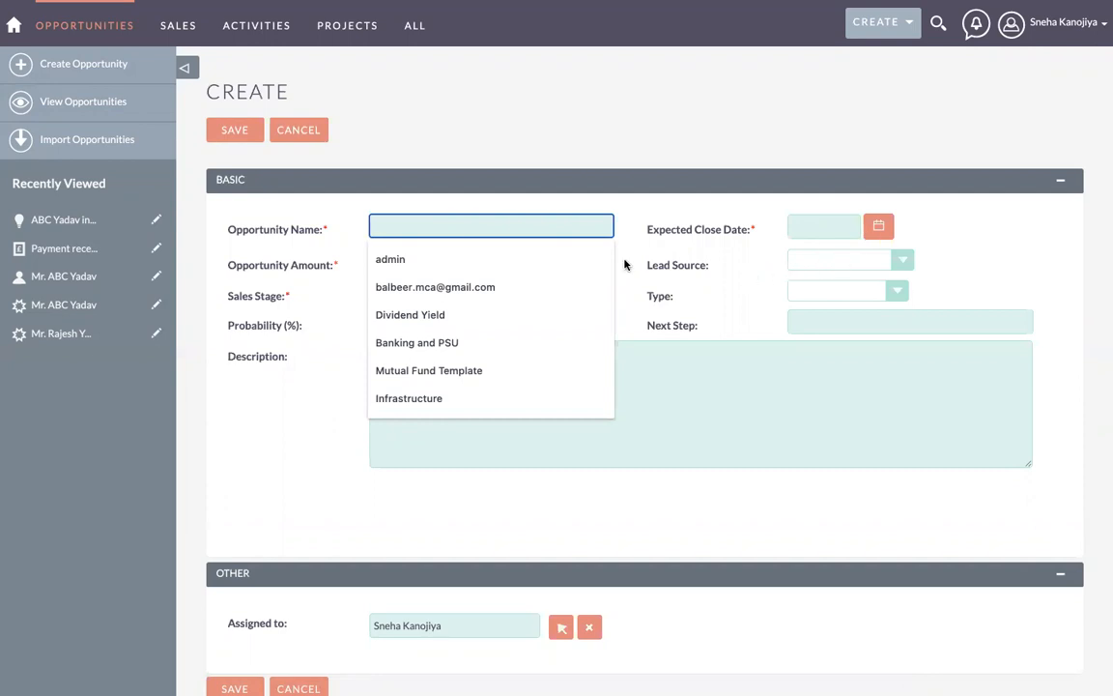
pyautogui.click(87, 101)
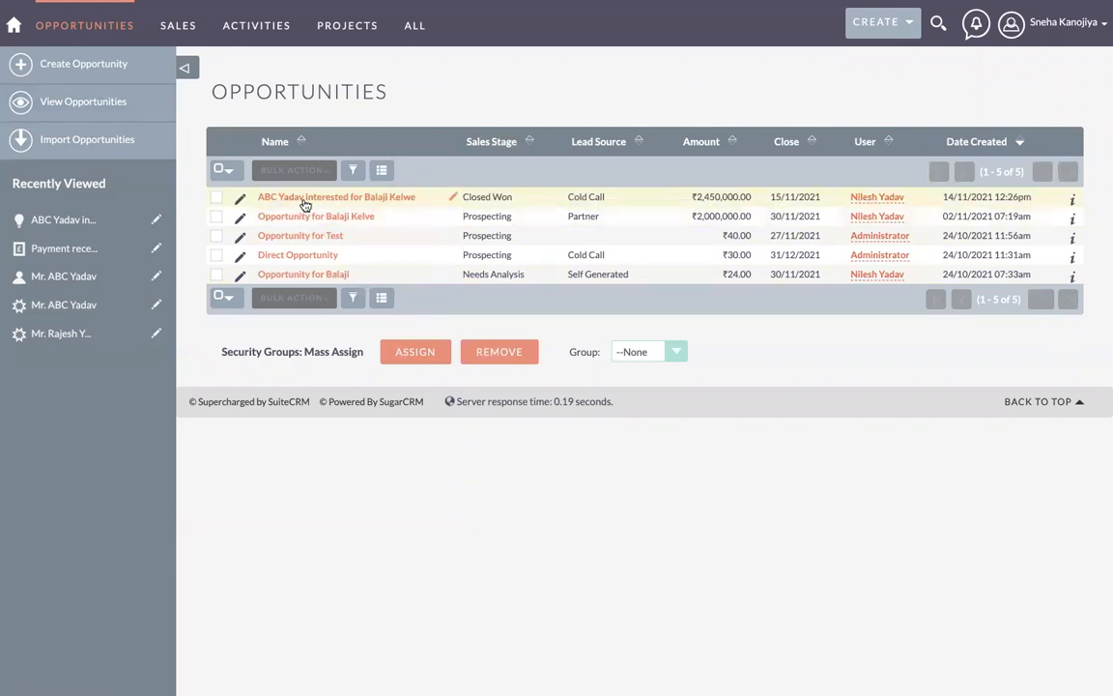
# Step: Switch between the Contacts and Opportunities lists from SALES, ending on Contacts
pyautogui.moveTo(153, 41)
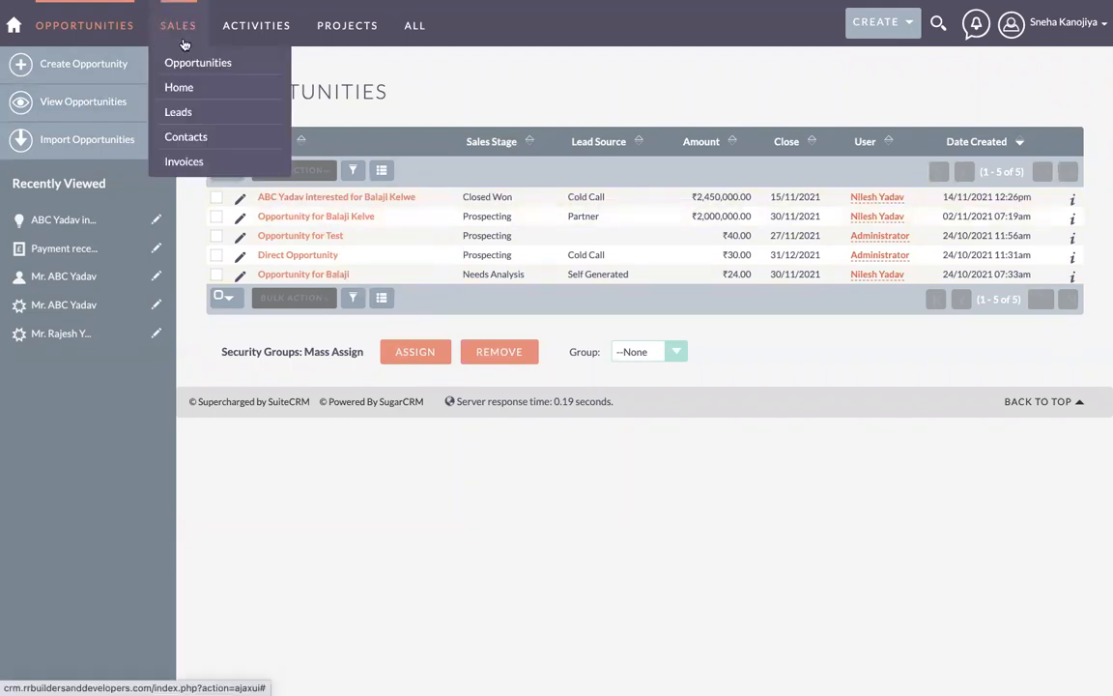
pyautogui.click(186, 138)
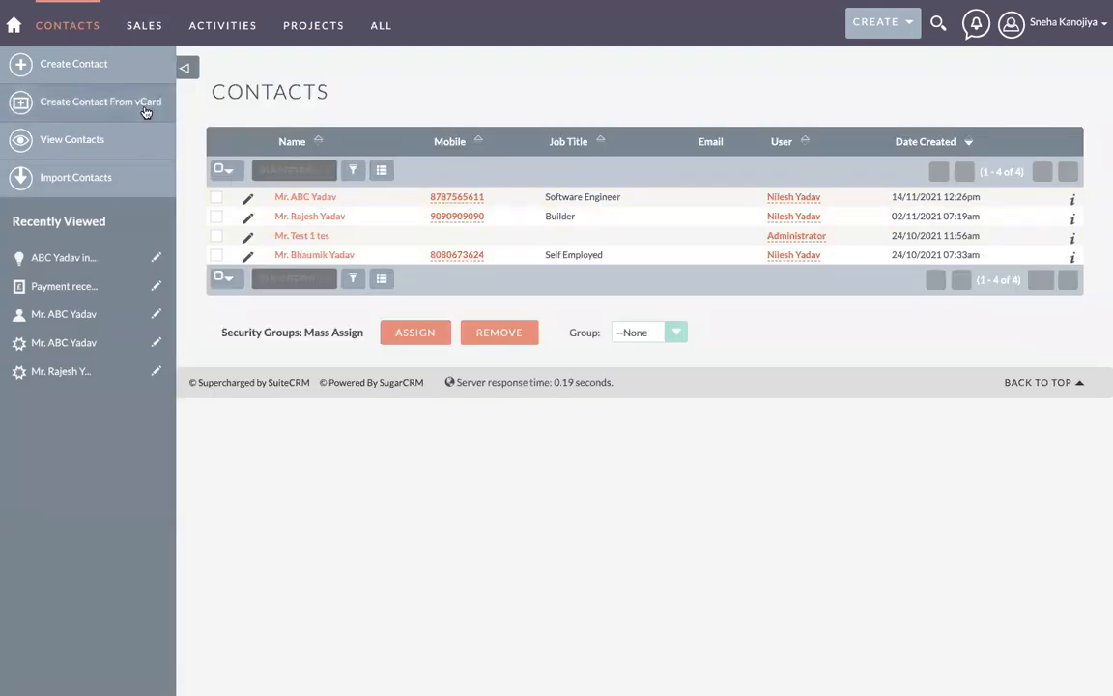
pyautogui.moveTo(146, 37)
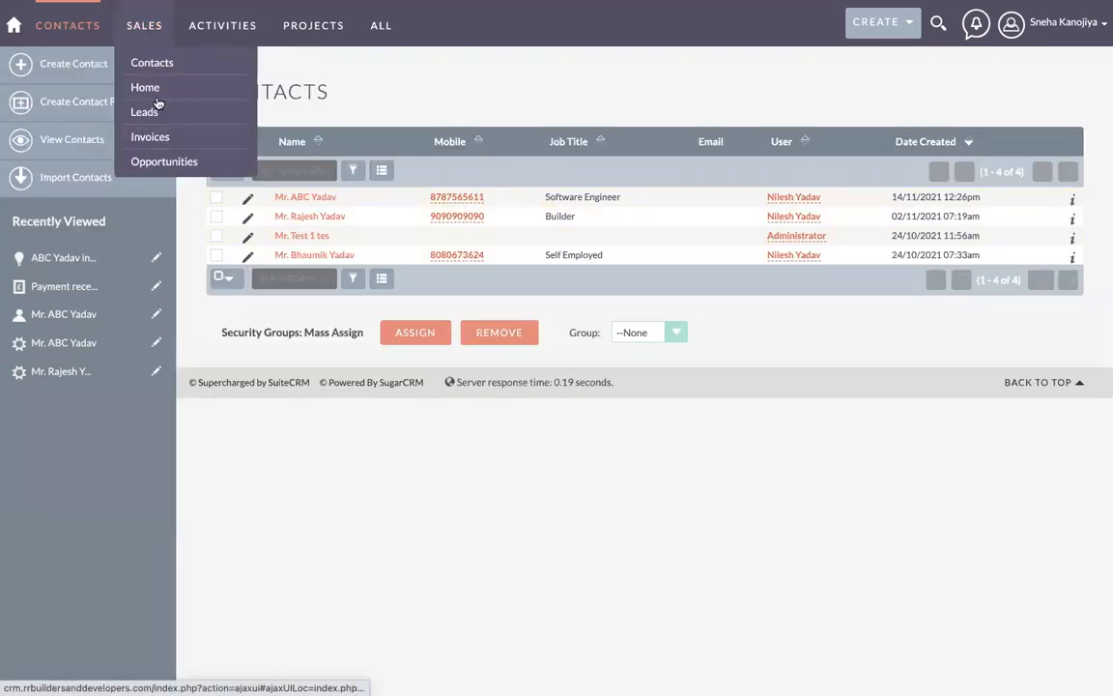
pyautogui.click(162, 160)
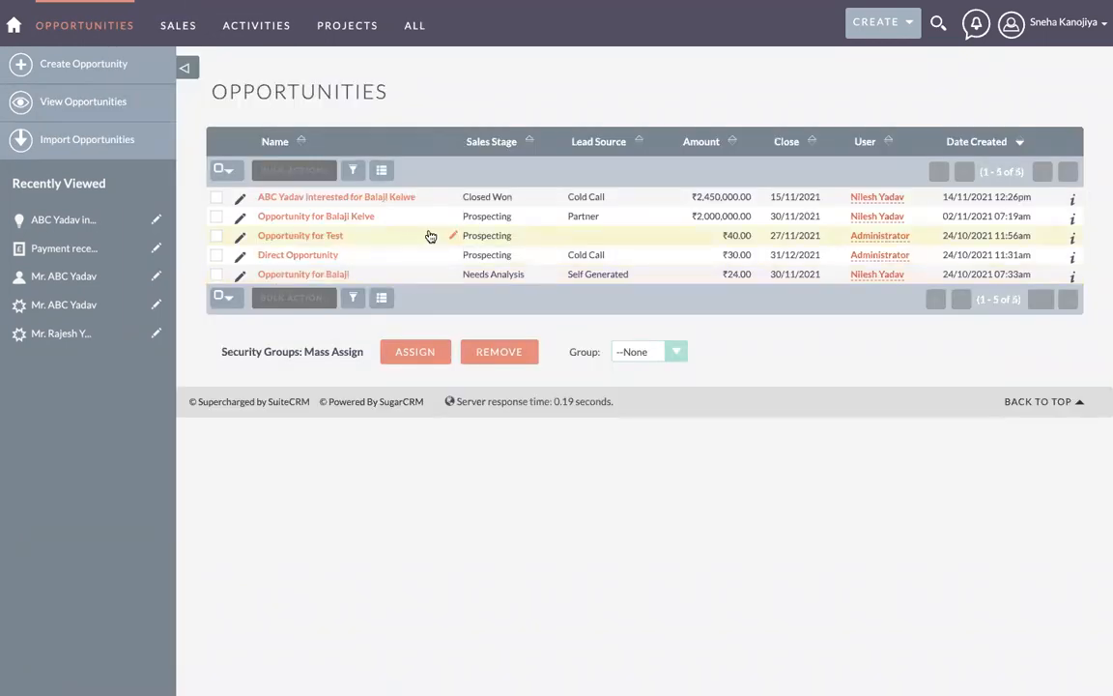
pyautogui.moveTo(184, 33)
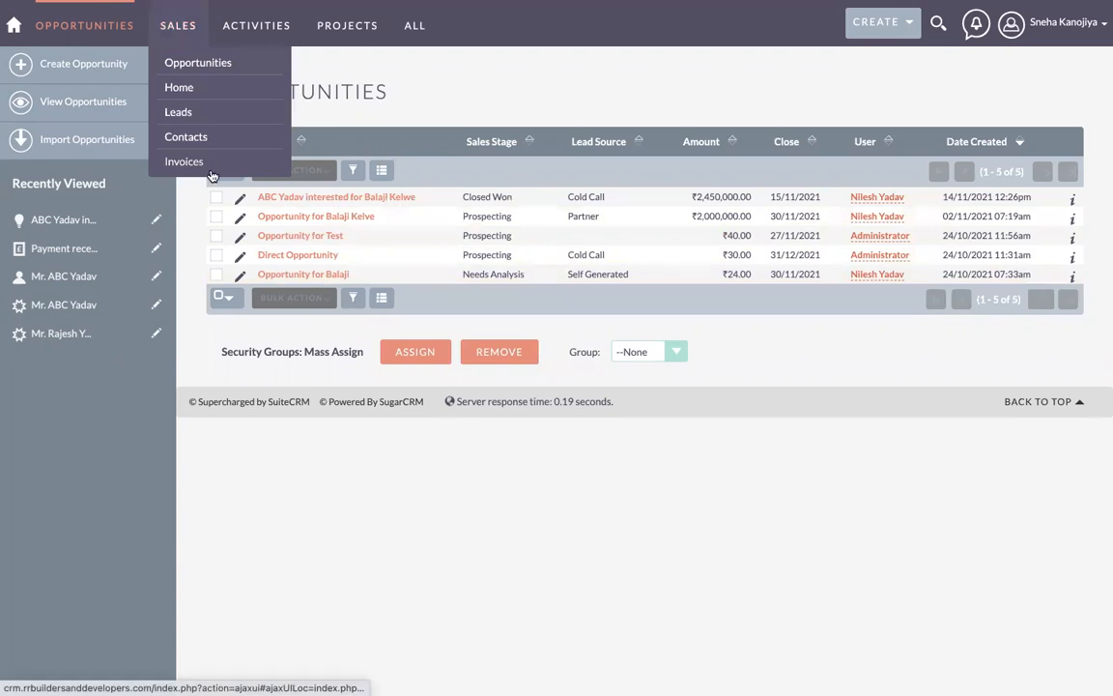
pyautogui.click(184, 136)
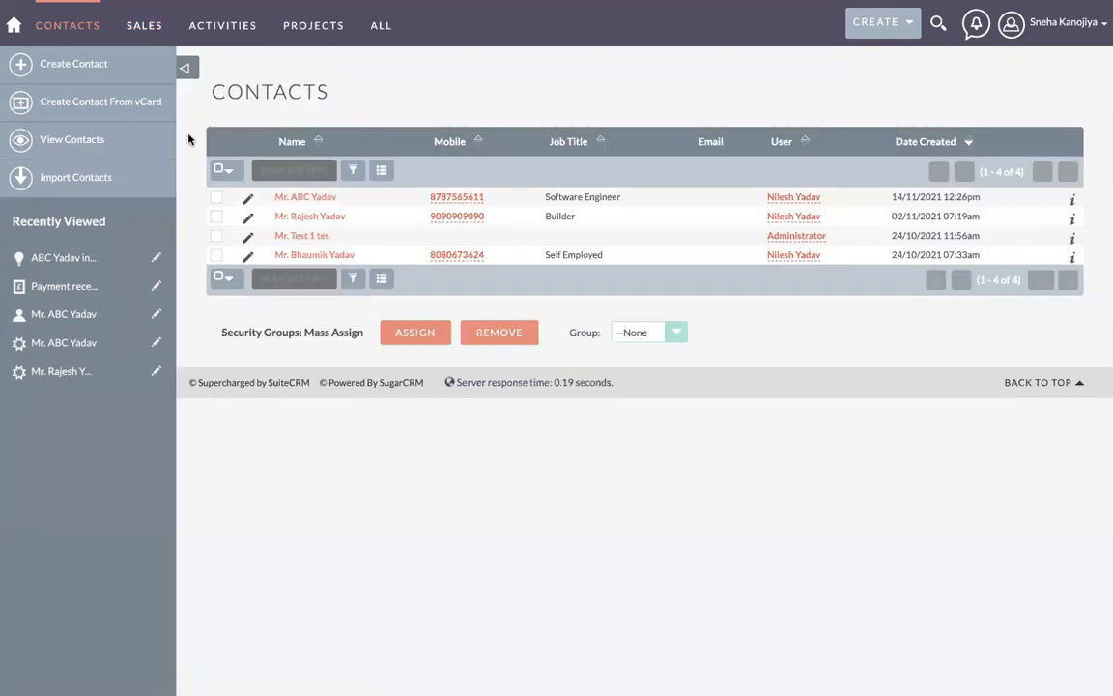
pyautogui.click(299, 199)
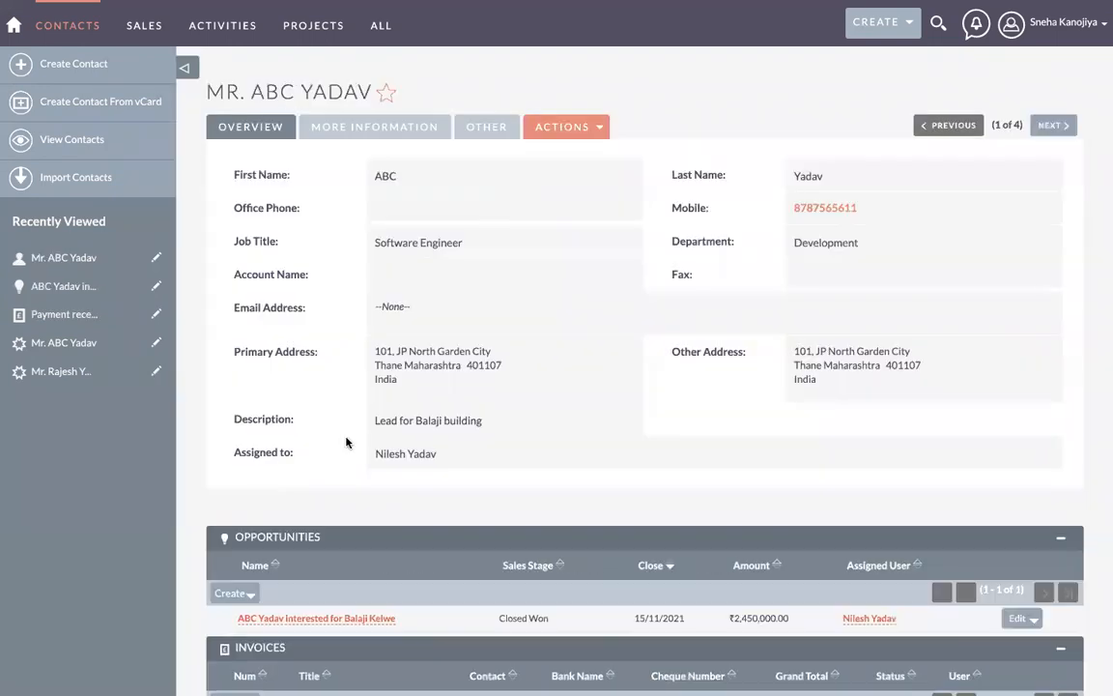
pyautogui.scroll(-3, 348, 441)
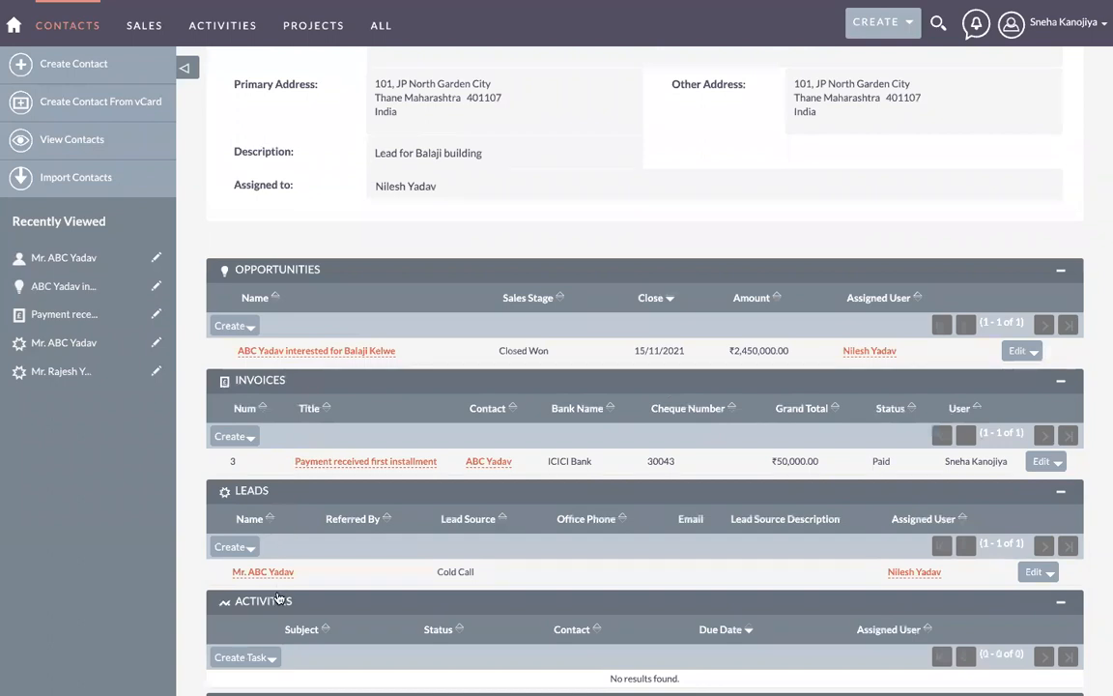
pyautogui.scroll(-2, 306, 561)
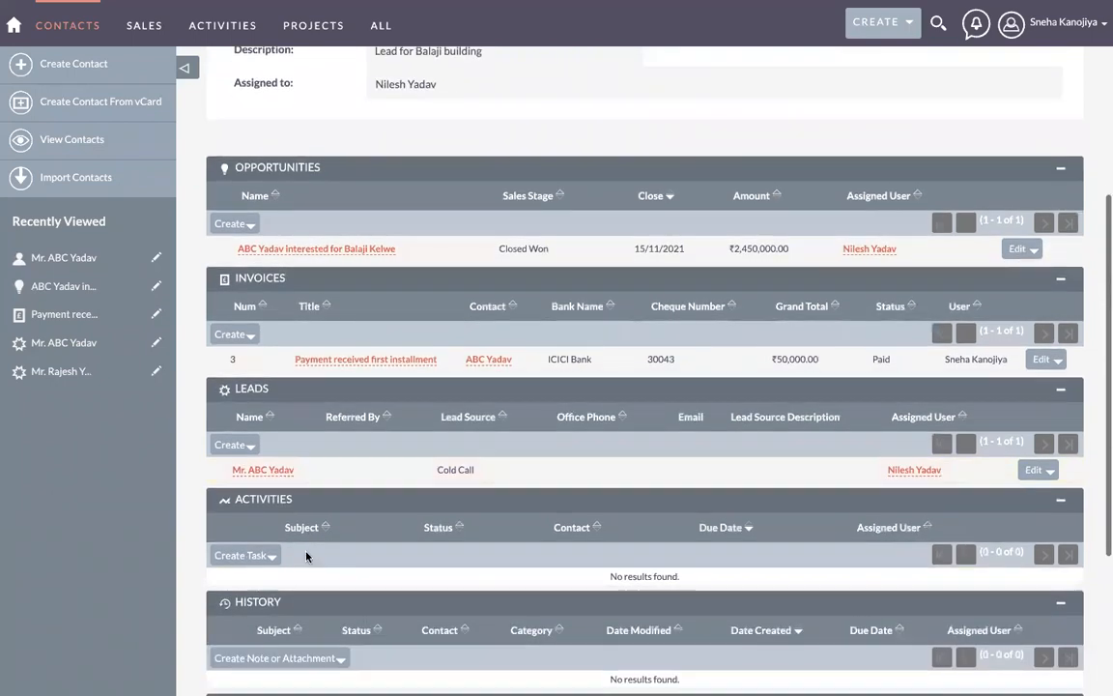
pyautogui.click(228, 445)
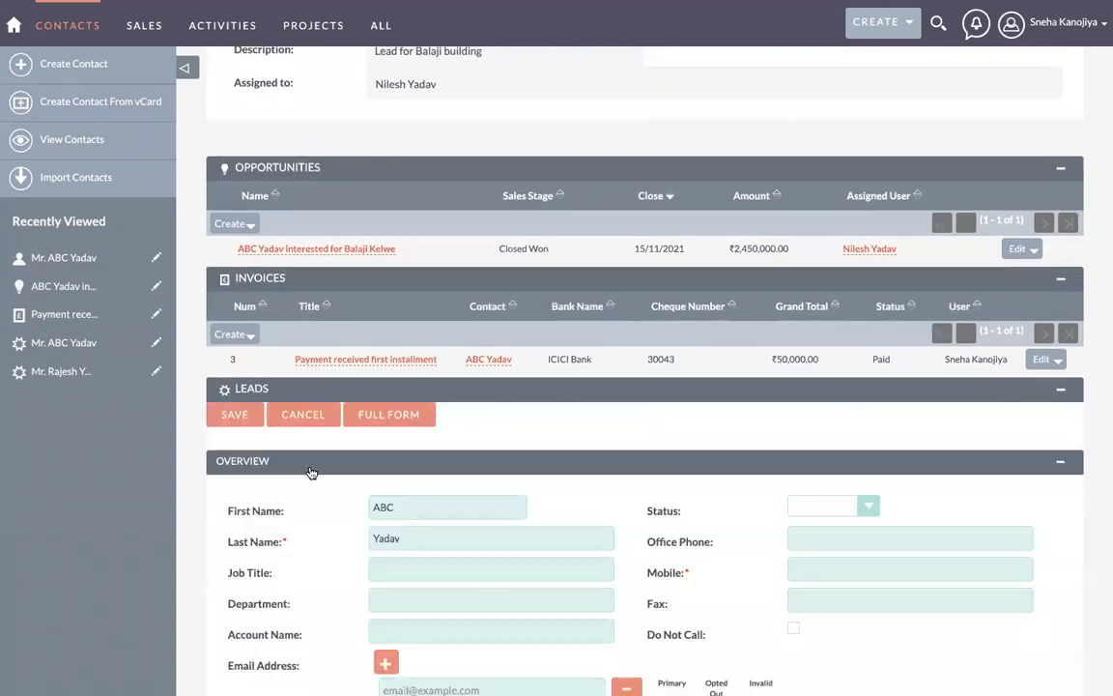
pyautogui.scroll(-4, 310, 472)
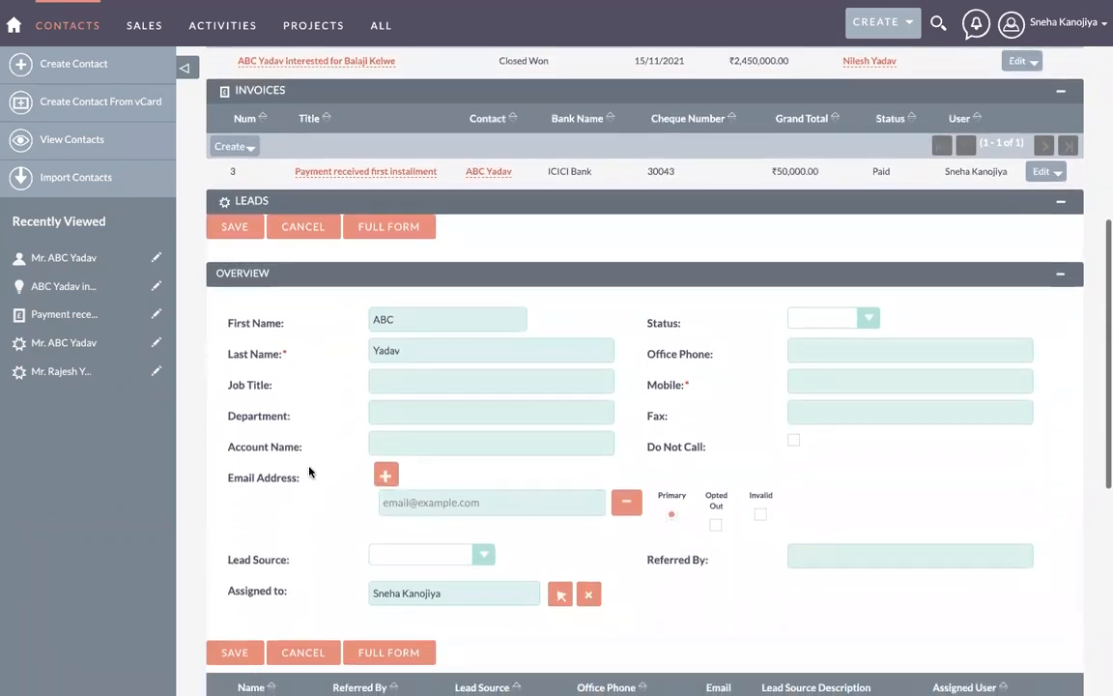
pyautogui.scroll(-2, 310, 470)
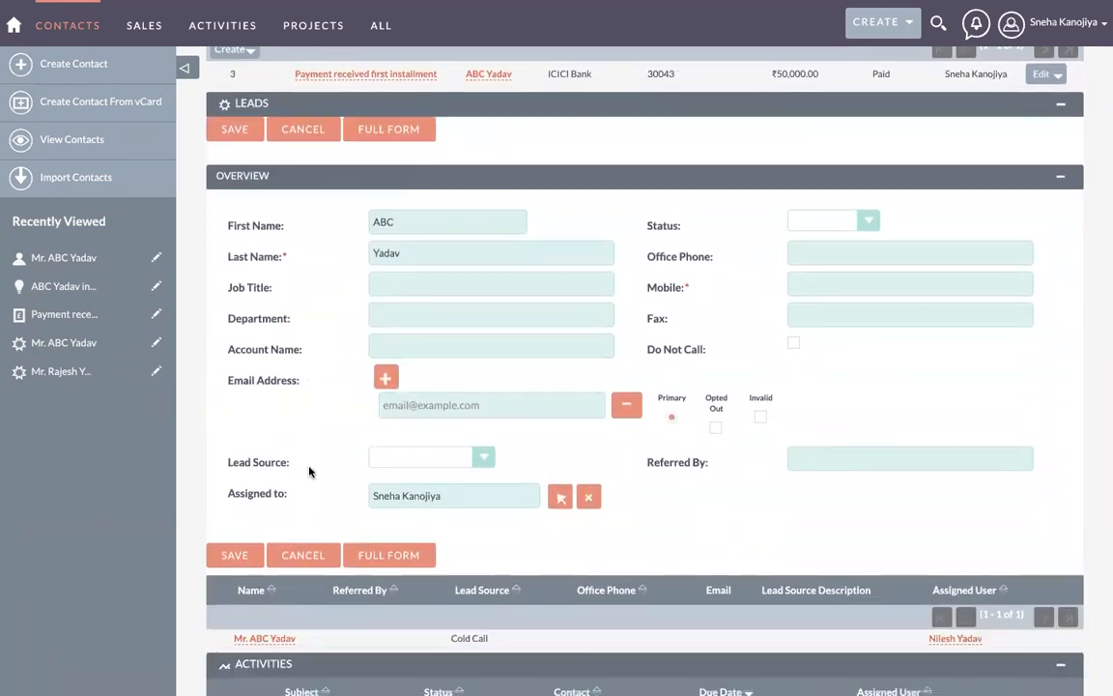
pyautogui.scroll(1, 309, 470)
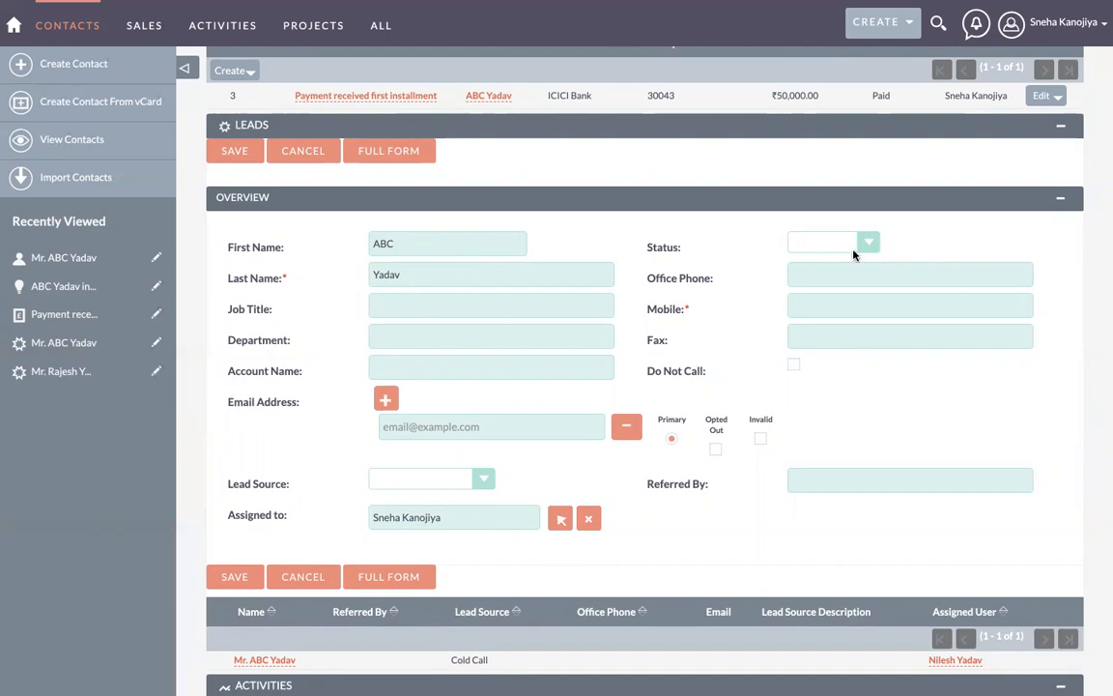
pyautogui.scroll(5, 475, 314)
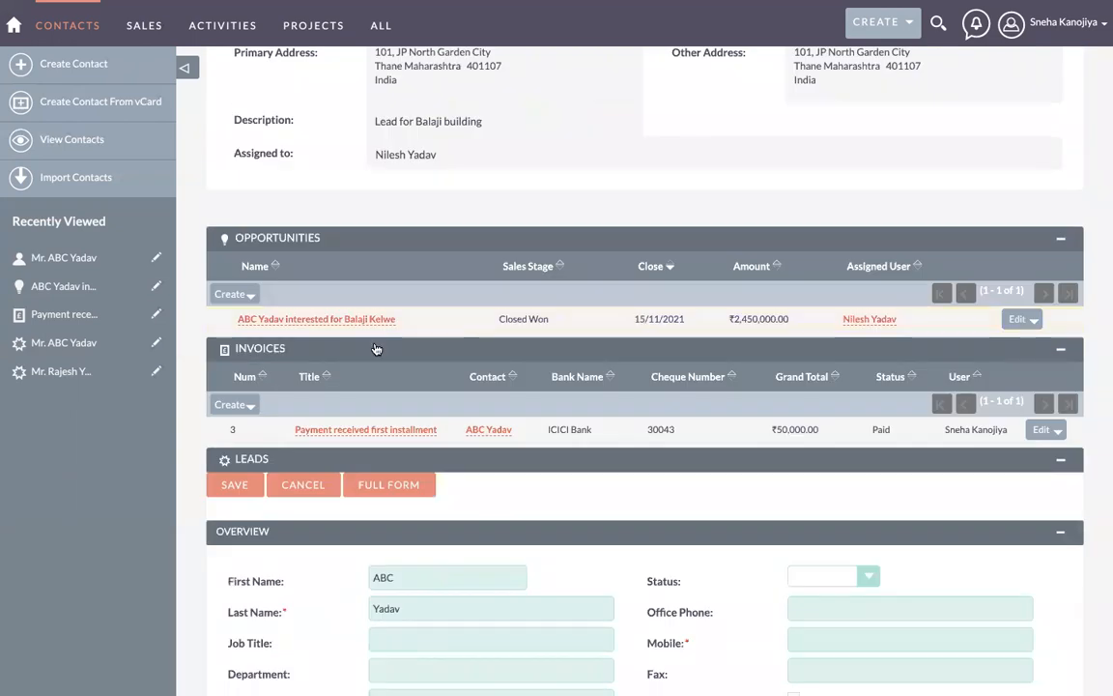
# Step: Start an opportunity from the contact's subpanel, leave Type blank, and return to the contact page
pyautogui.click(248, 298)
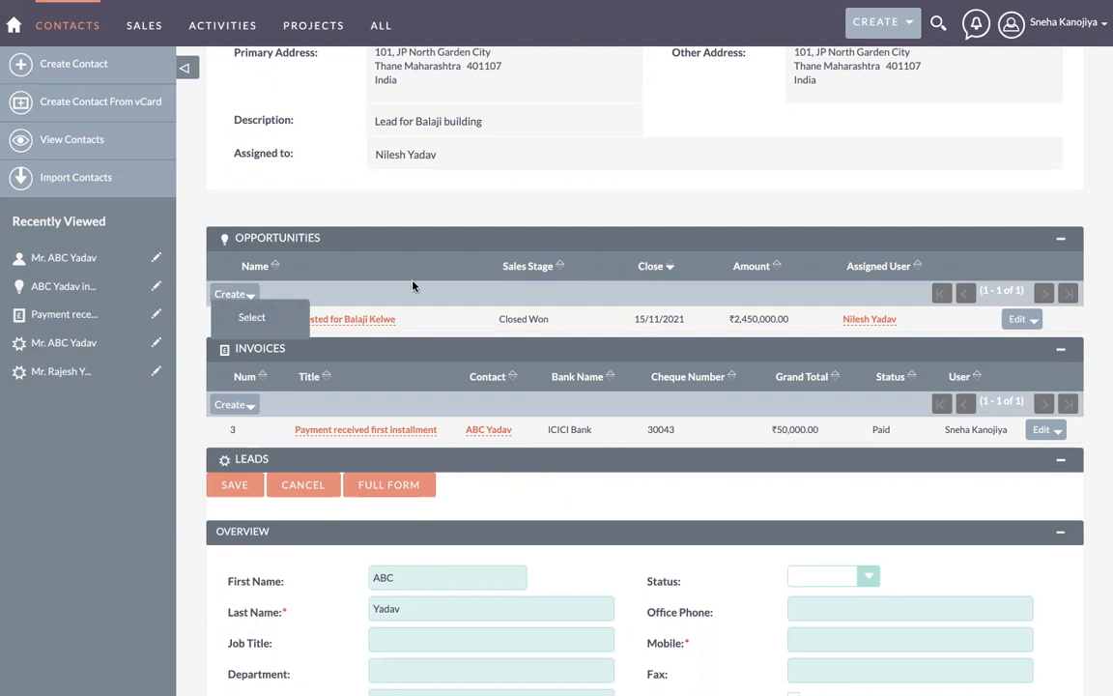
pyautogui.click(229, 295)
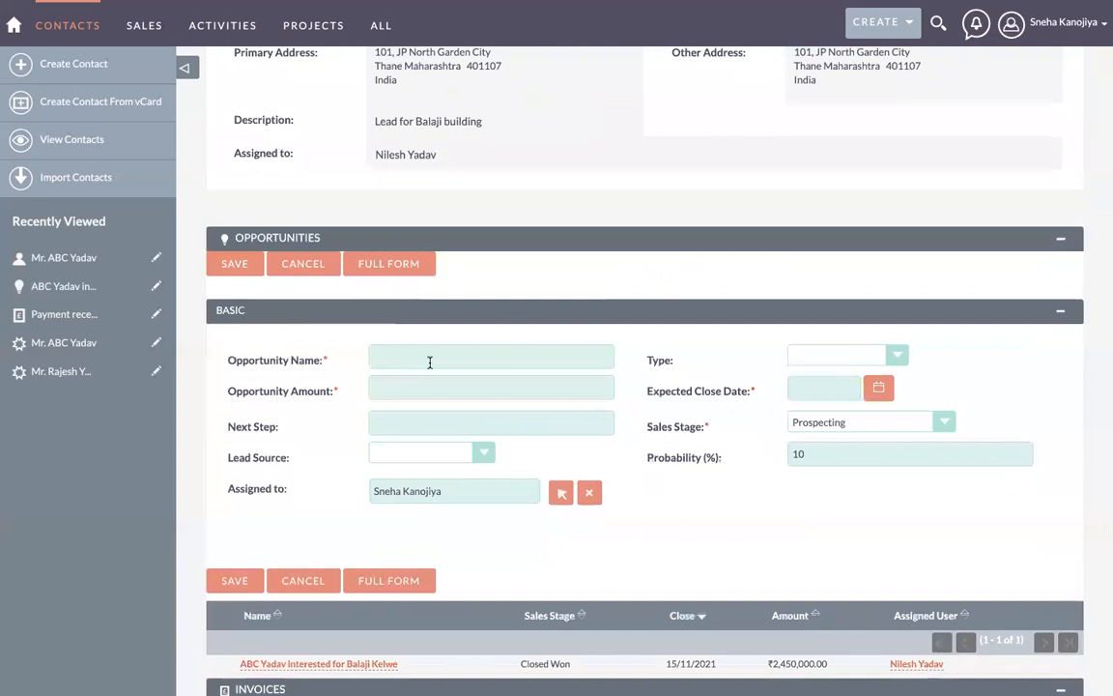
pyautogui.click(832, 355)
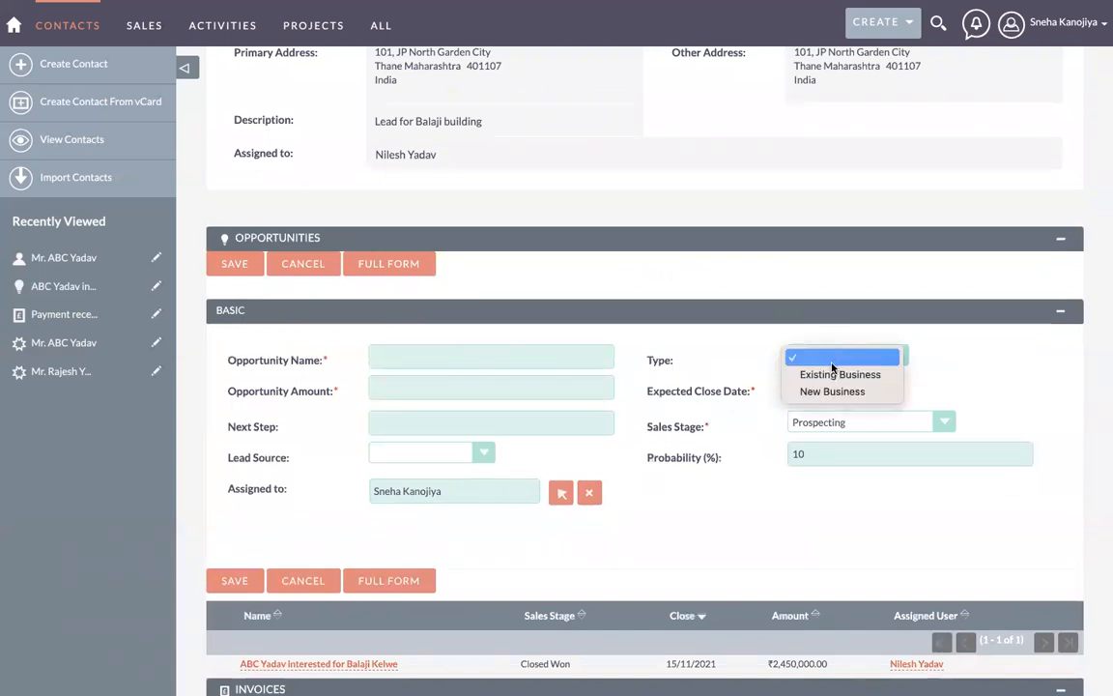
pyautogui.click(717, 348)
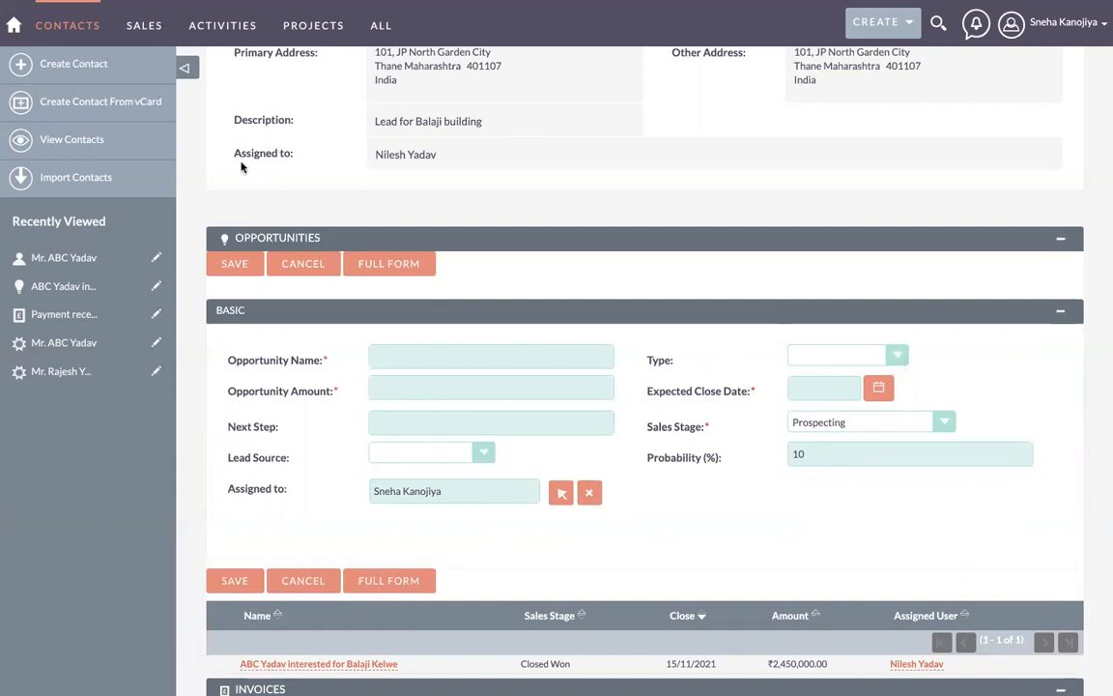
pyautogui.scroll(5, 237, 160)
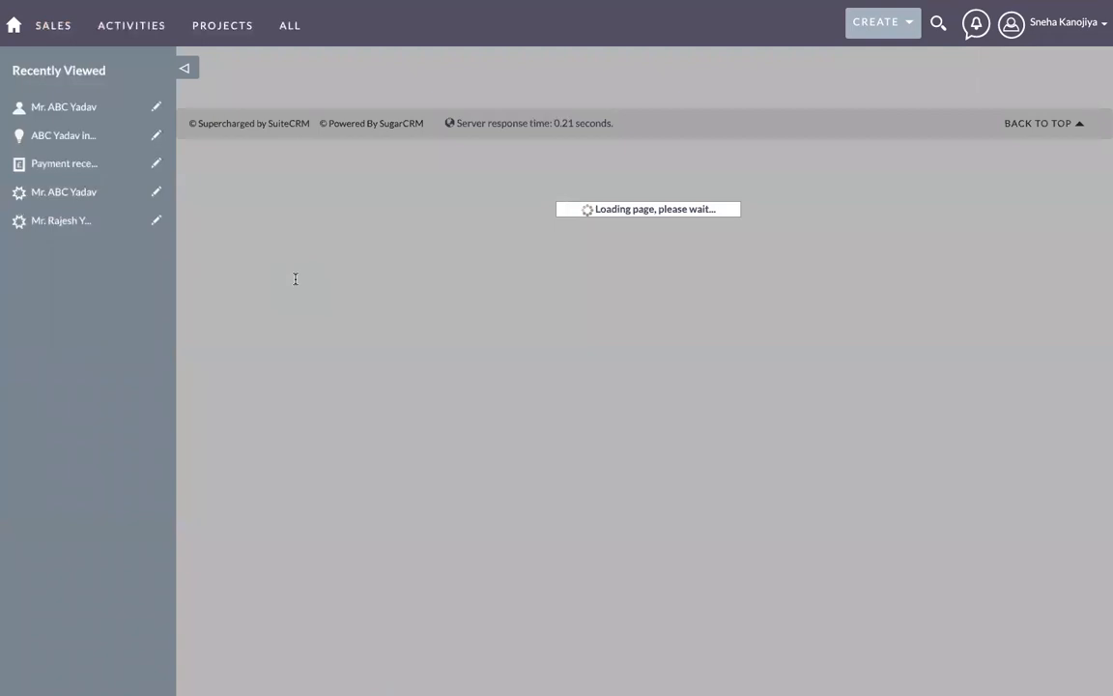
pyautogui.scroll(-3, 342, 384)
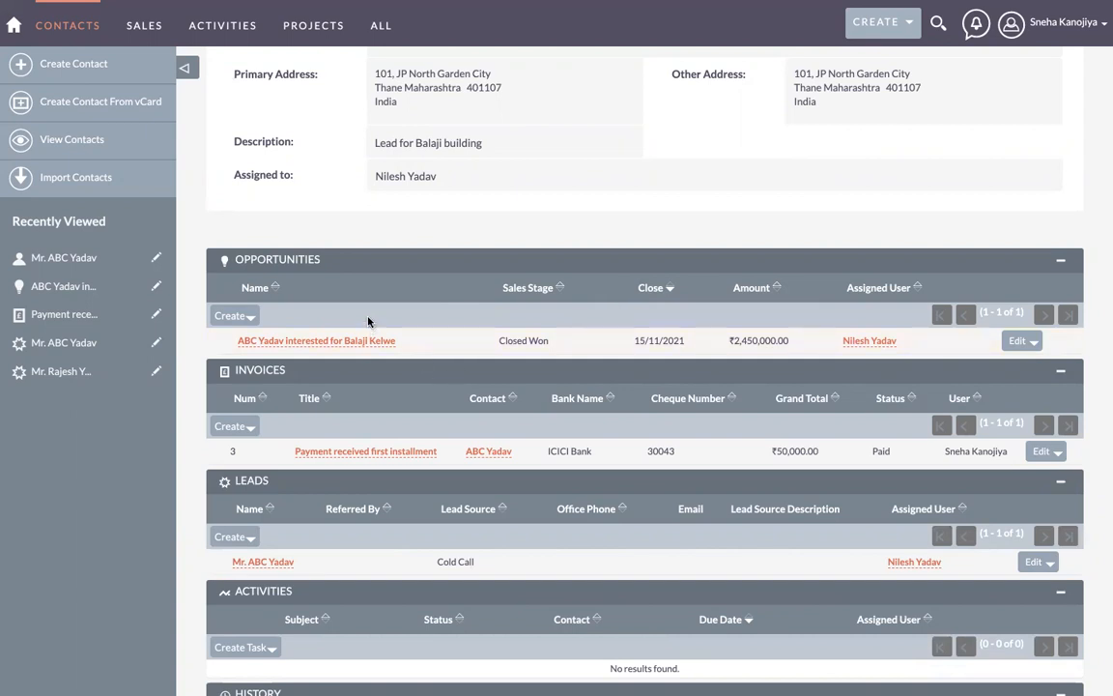
pyautogui.click(229, 316)
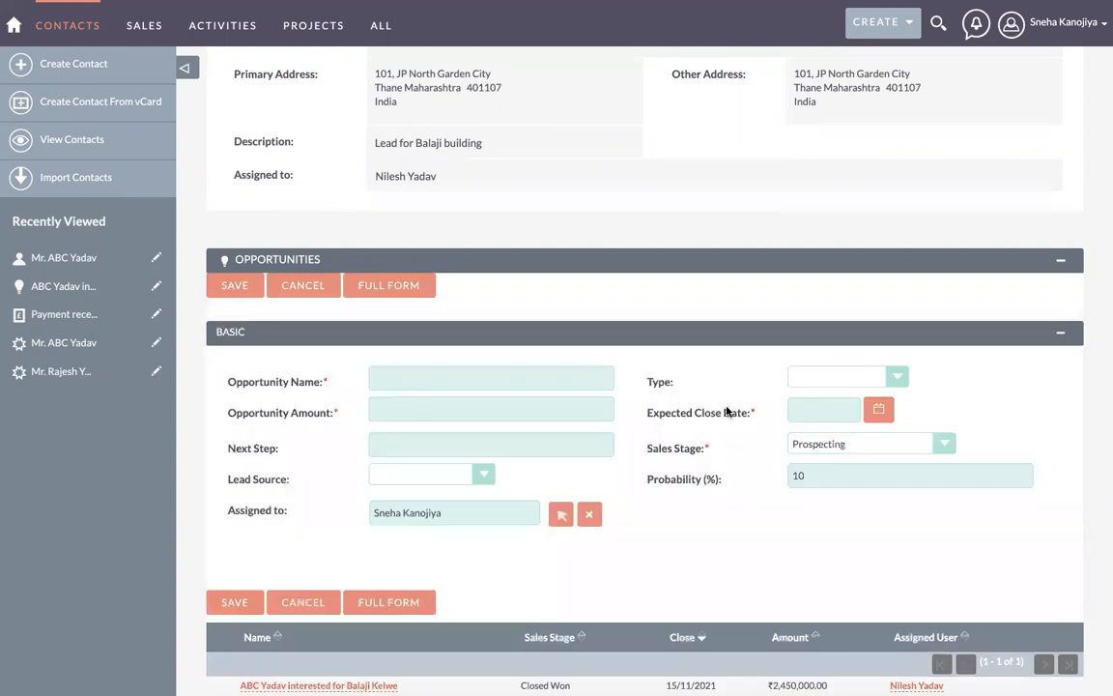
pyautogui.scroll(3, 361, 377)
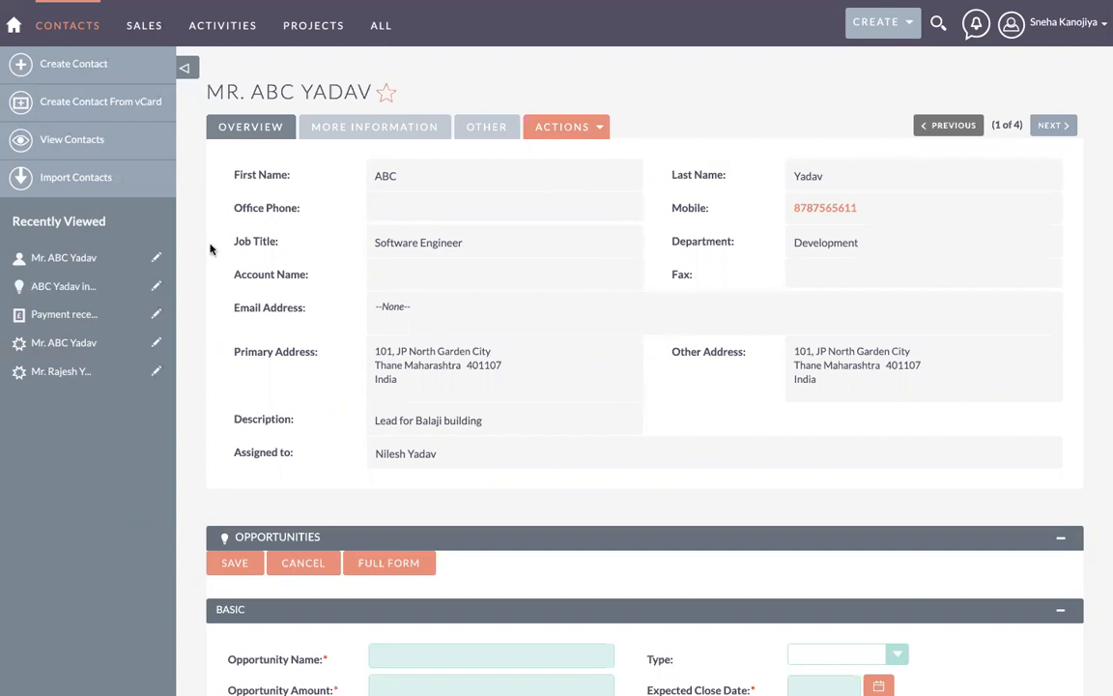
pyautogui.click(85, 139)
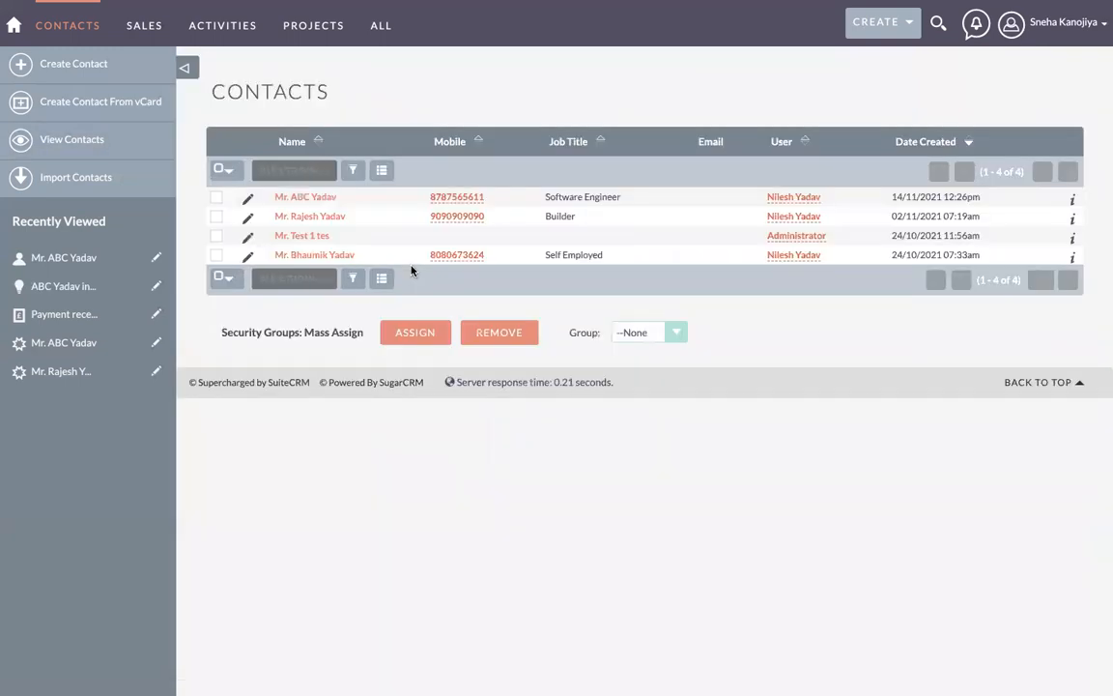
pyautogui.click(319, 197)
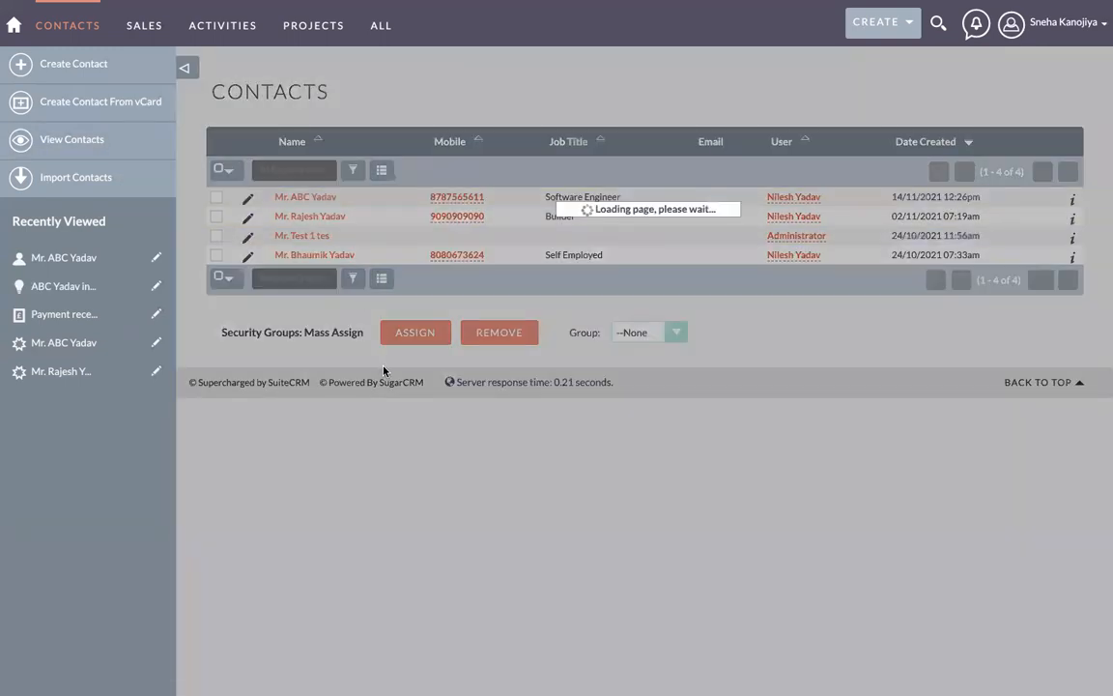
pyautogui.scroll(-5, 382, 370)
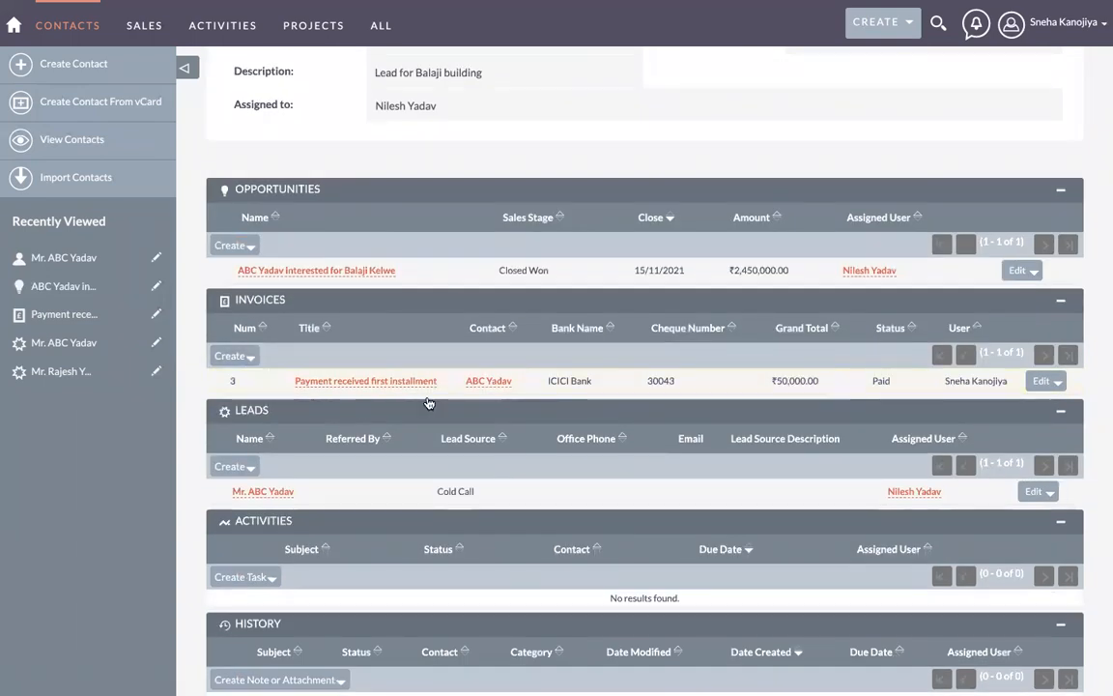
# Step: Open the Invoices list from the SALES menu to see the three paid invoices
pyautogui.scroll(5, 427, 398)
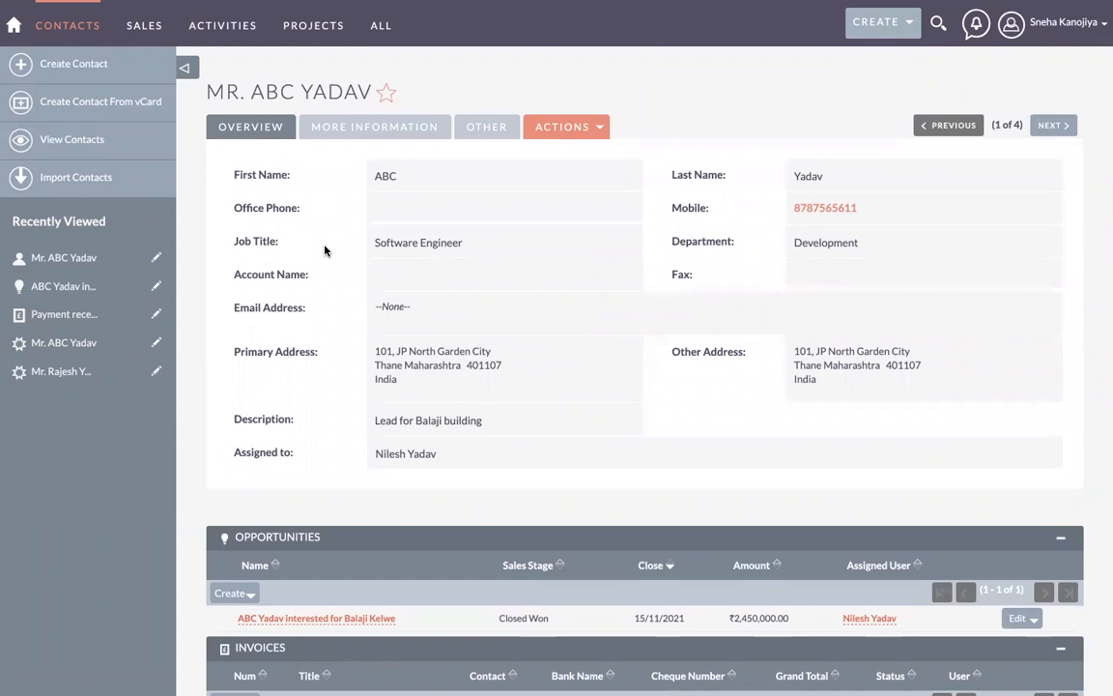
pyautogui.moveTo(134, 29)
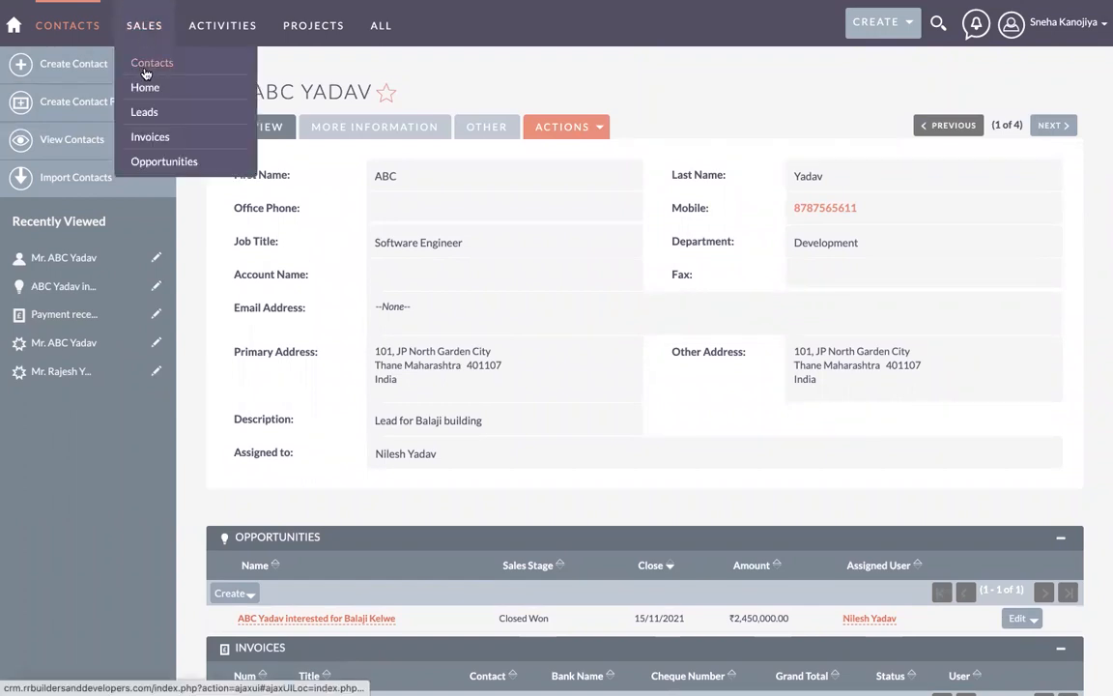
pyautogui.click(159, 139)
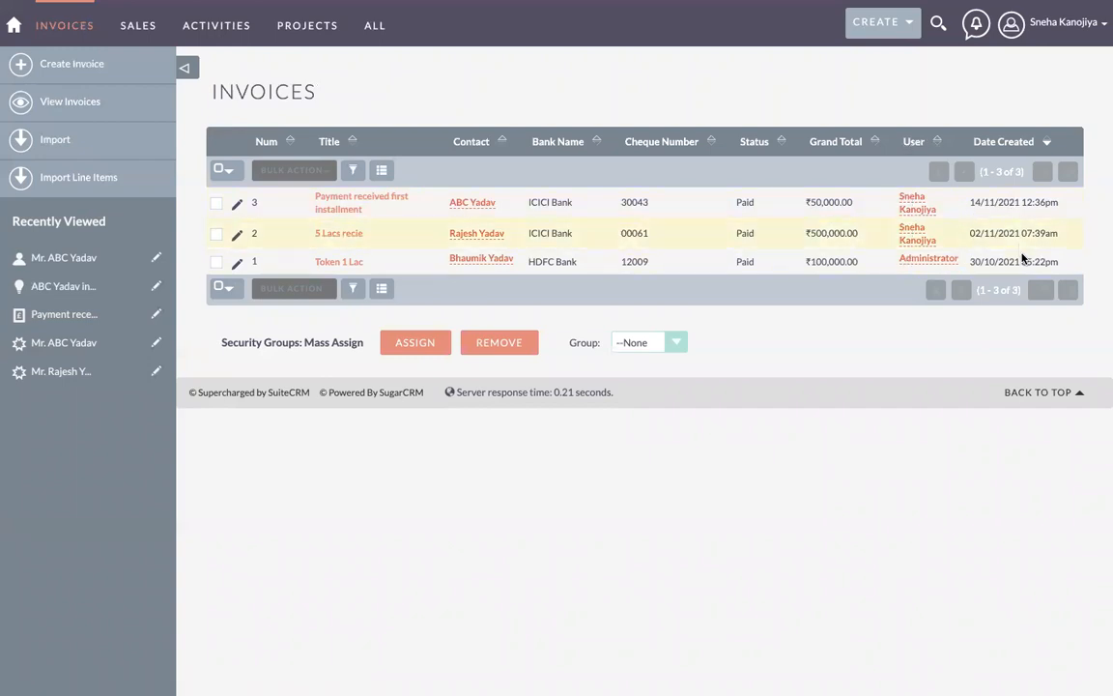
# Step: Save the first-installment invoice as Invoice_Payment_received_first_installment_.pdf via Print as PDF and open it
pyautogui.click(354, 214)
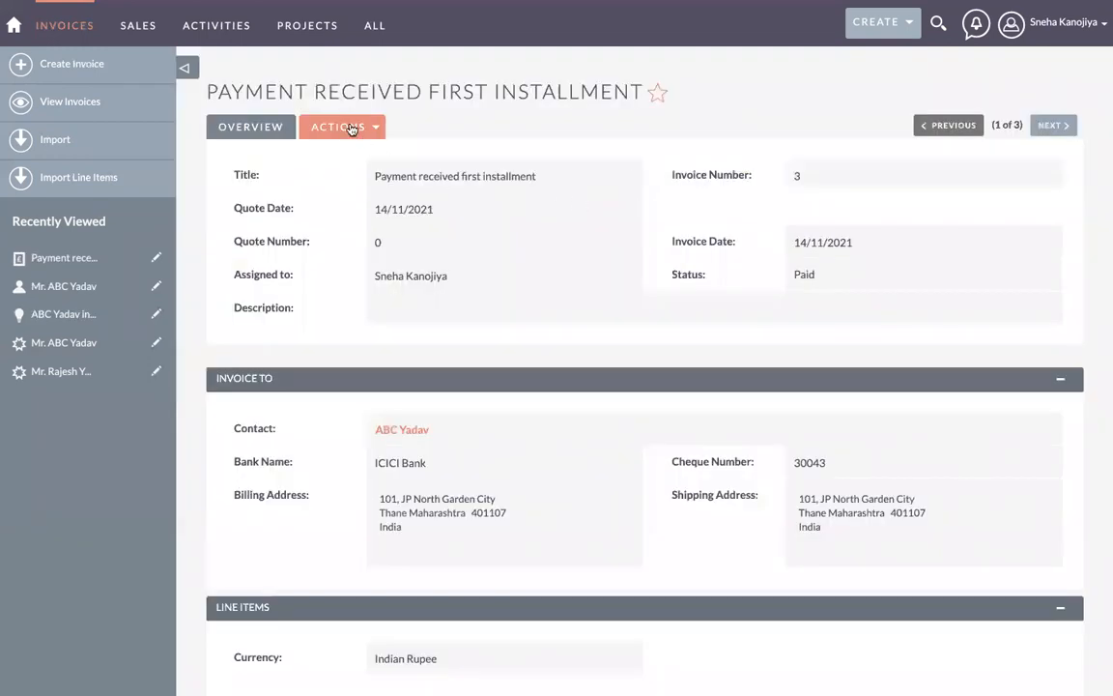
pyautogui.click(321, 124)
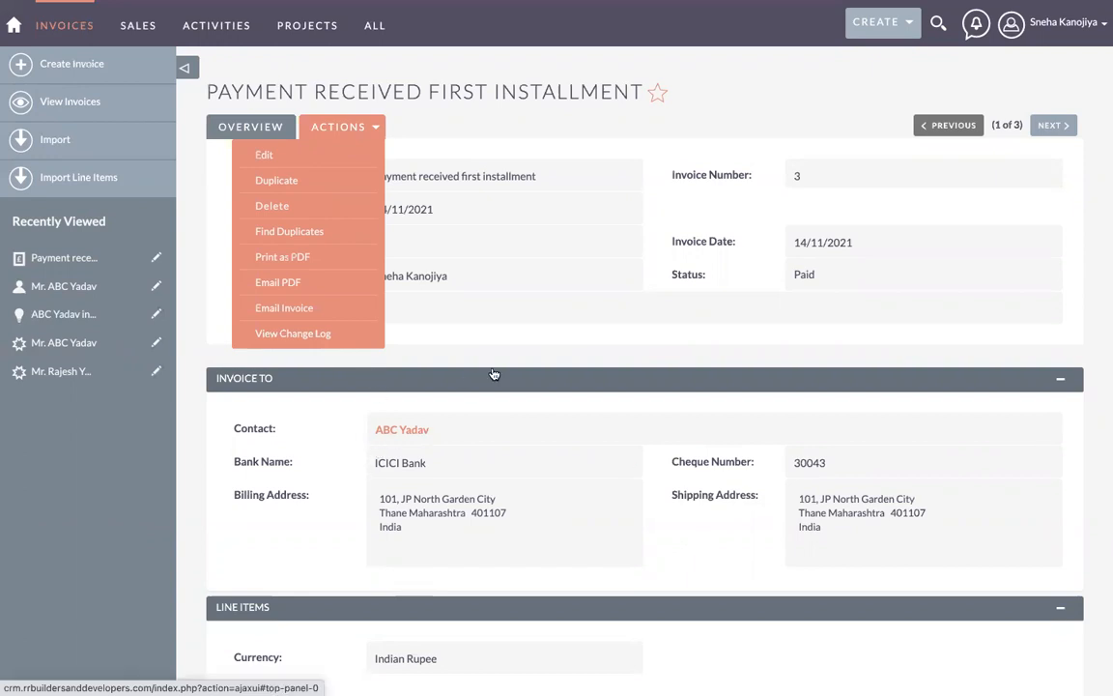
pyautogui.click(277, 259)
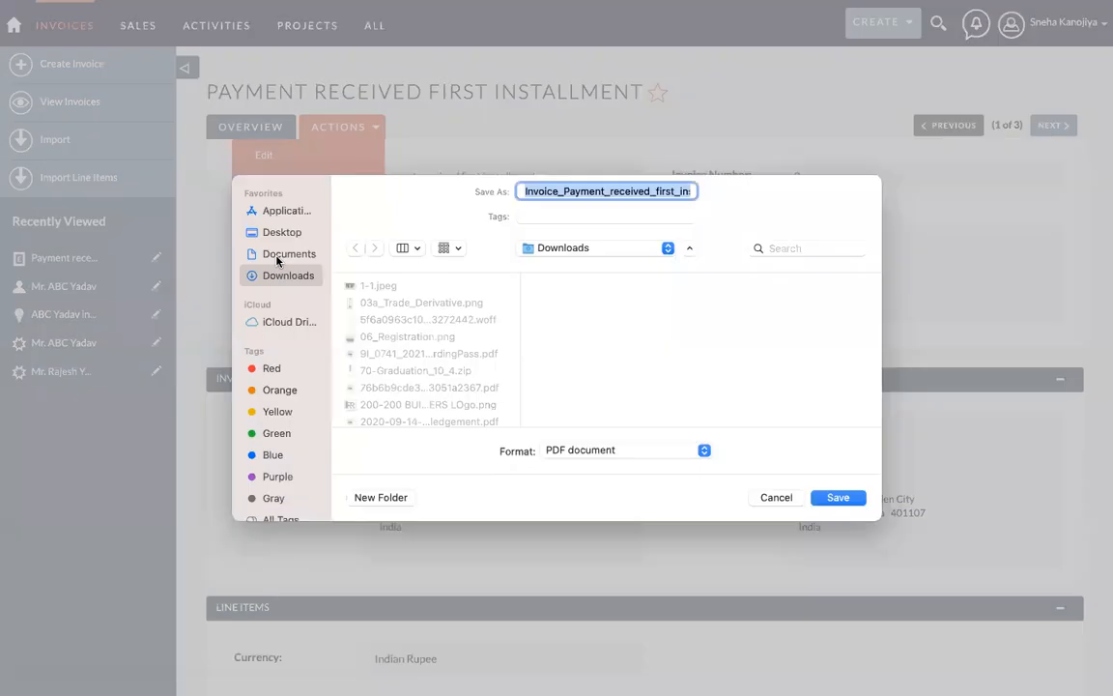
pyautogui.click(838, 497)
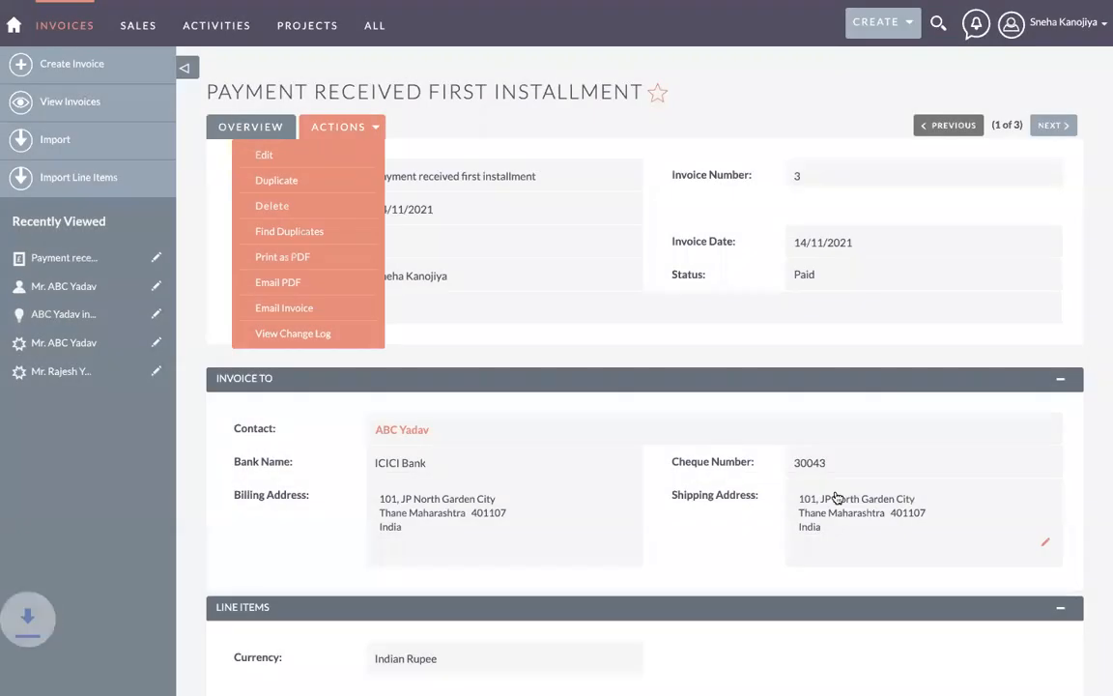
pyautogui.click(44, 670)
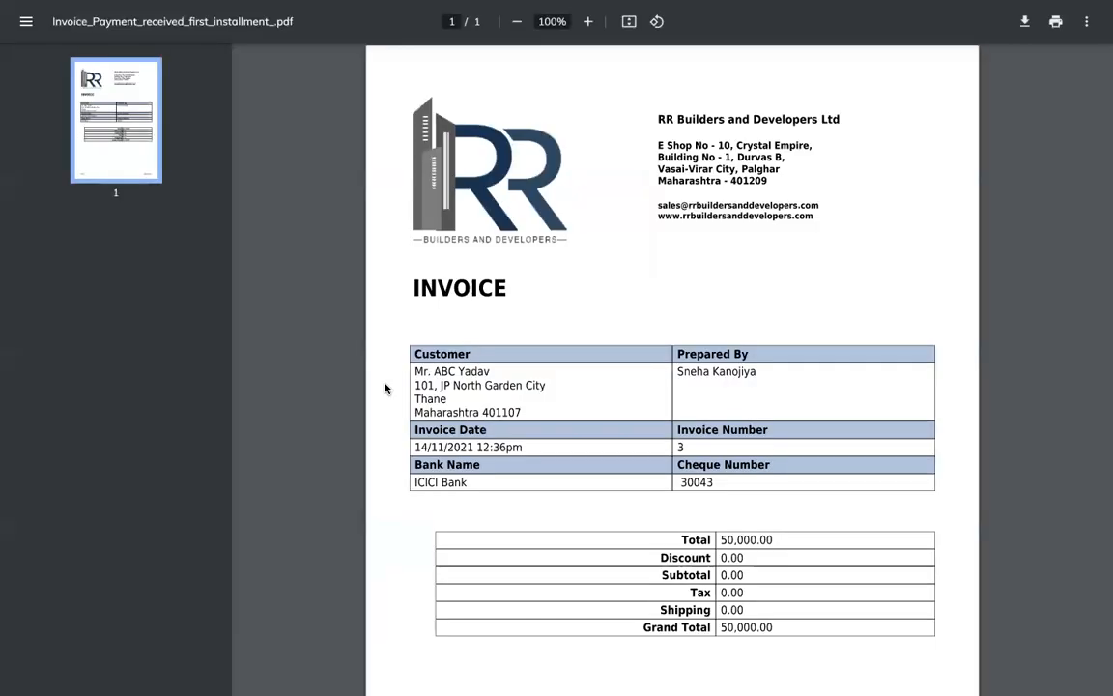
# Step: Scroll through the invoice PDF, then switch apps and return to the paid invoice record
pyautogui.scroll(-3, 688, 307)
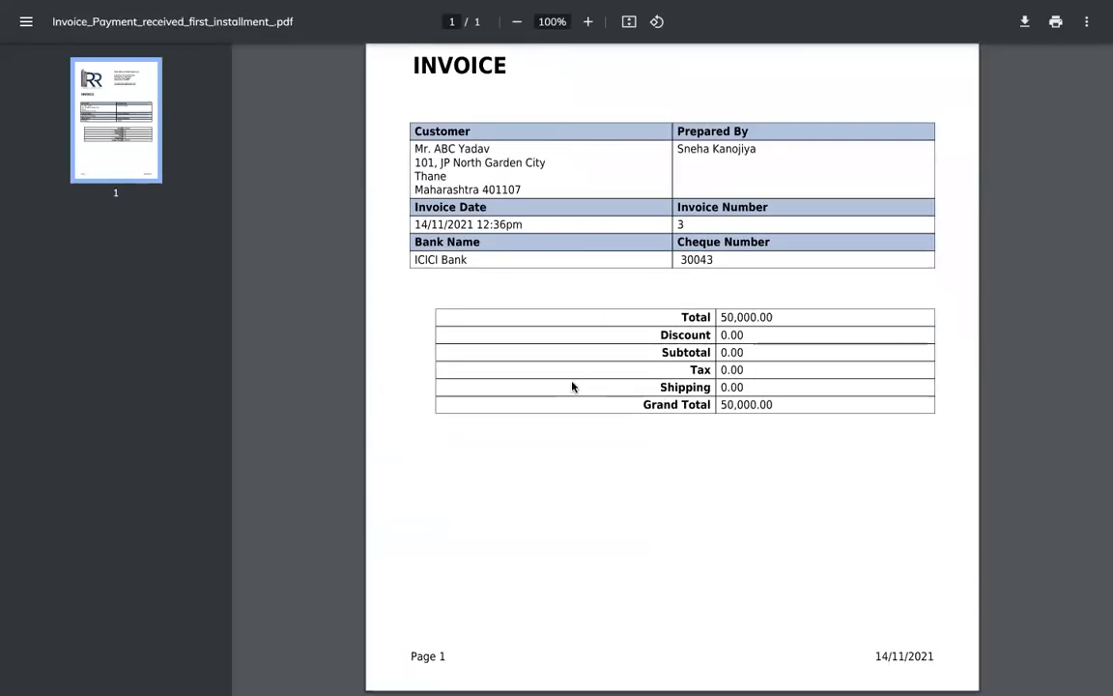
pyautogui.scroll(3, 572, 387)
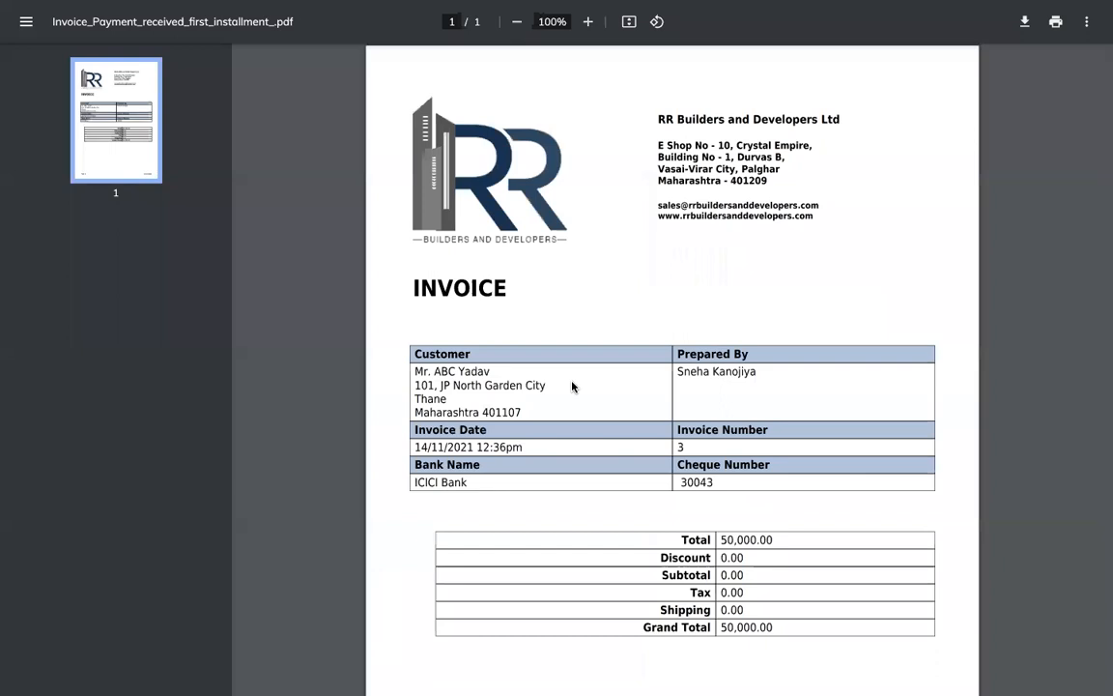
pyautogui.press('super+Tab')
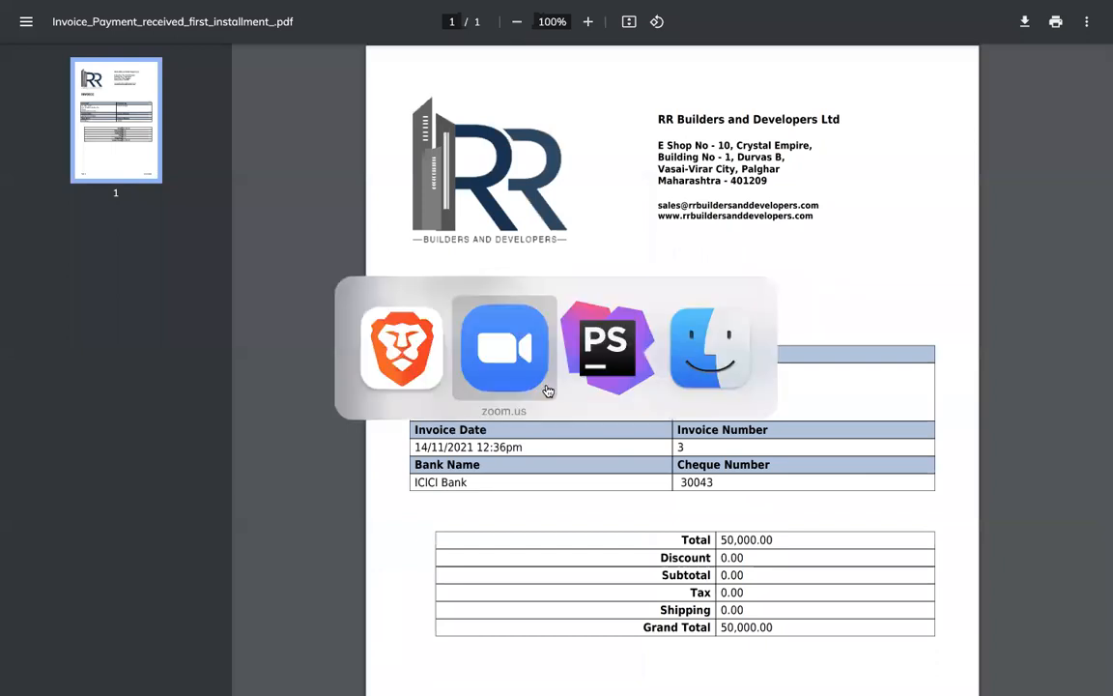
pyautogui.press('super+Tab')
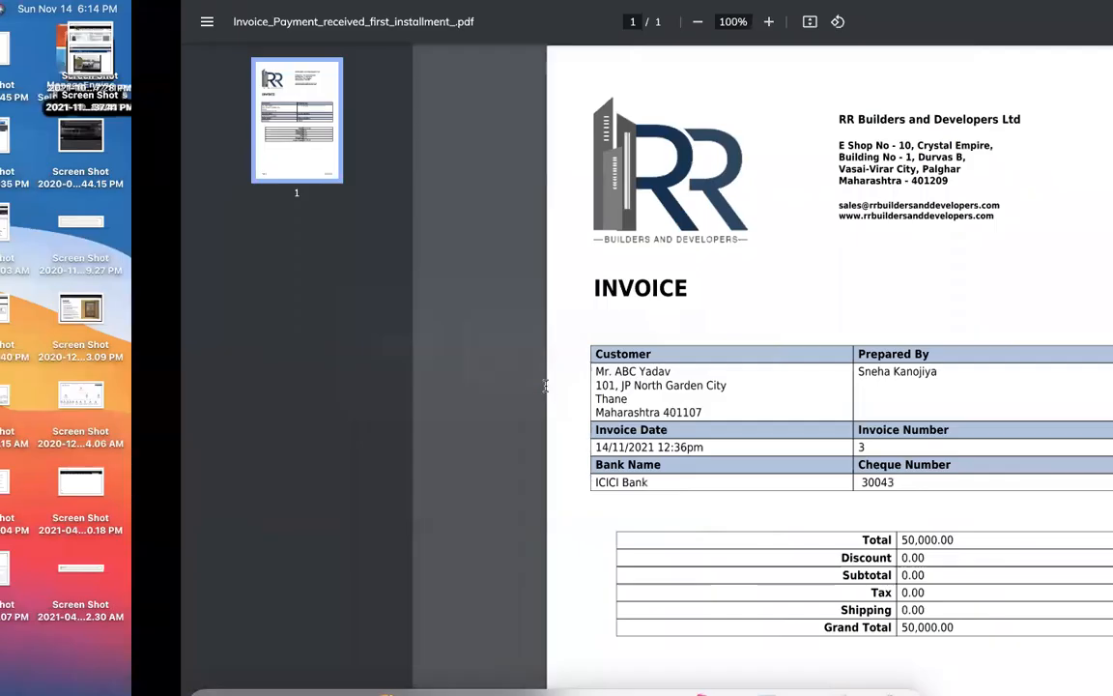
pyautogui.moveTo(656, 662)
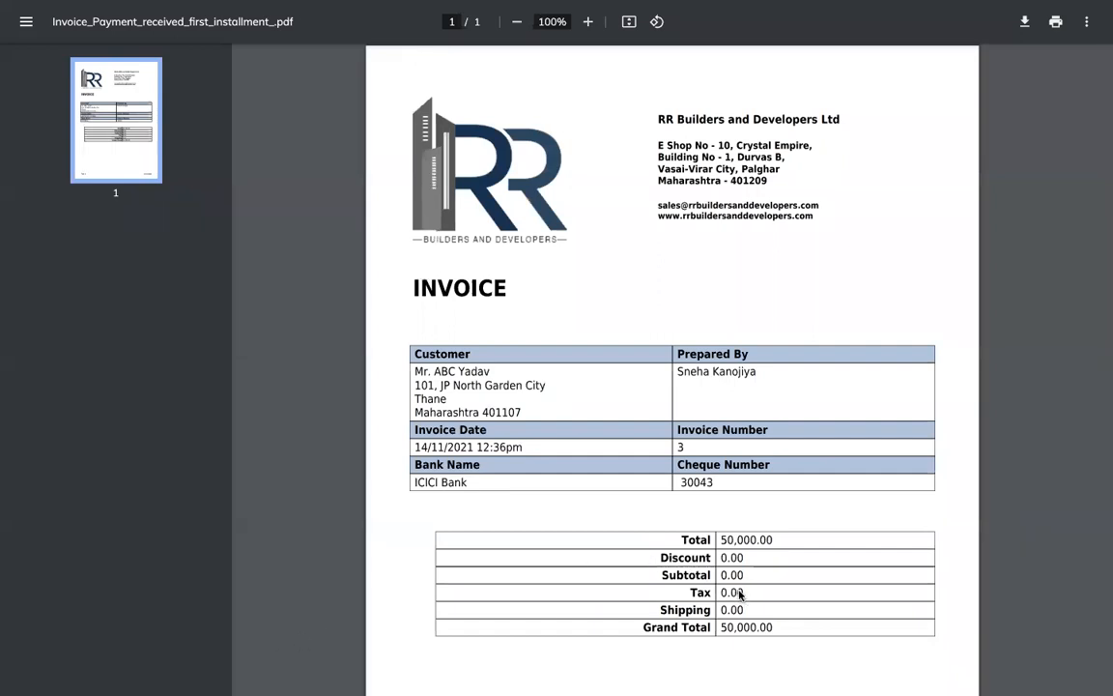
pyautogui.scroll(-3, 739, 594)
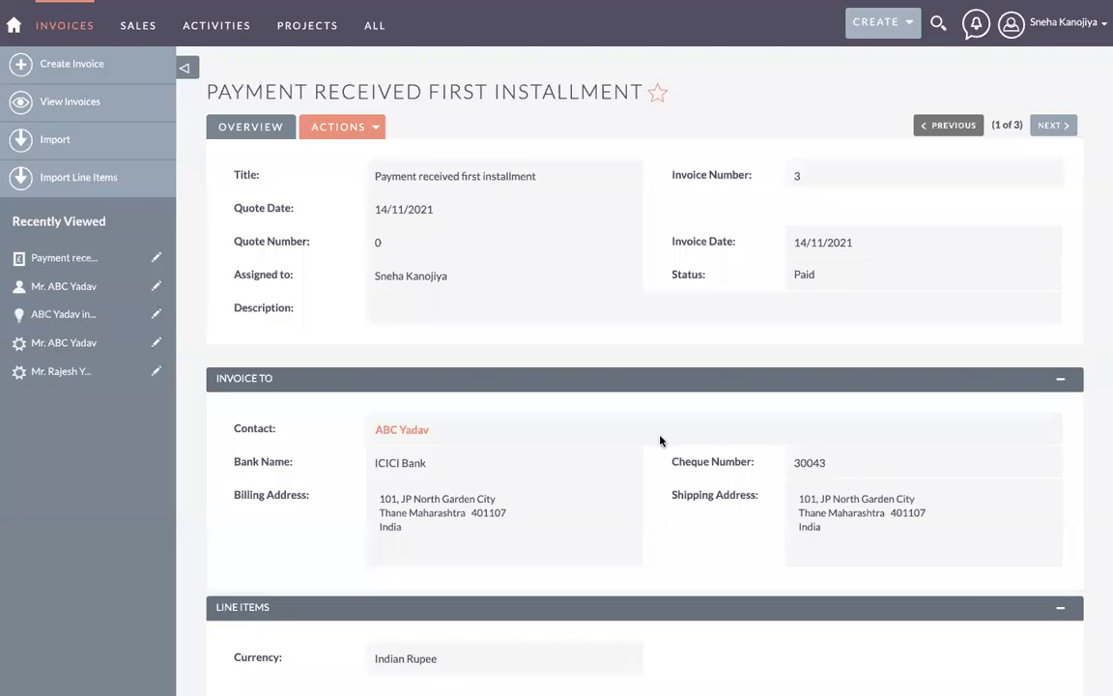
# Step: Review the paid invoice record, then open the Leads list of five leads
pyautogui.scroll(-5, 660, 441)
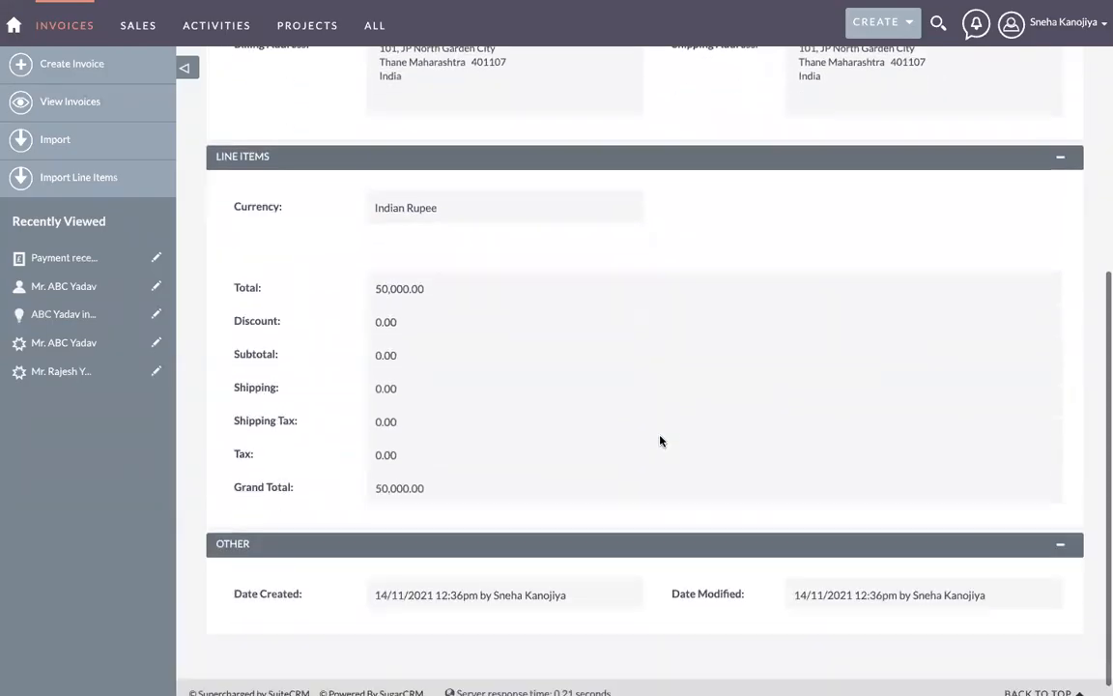
pyautogui.scroll(5, 660, 440)
pyautogui.scroll(-5, 429, 527)
pyautogui.scroll(2, 427, 527)
pyautogui.scroll(-1, 427, 527)
pyautogui.scroll(-2, 600, 435)
pyautogui.scroll(6, 599, 435)
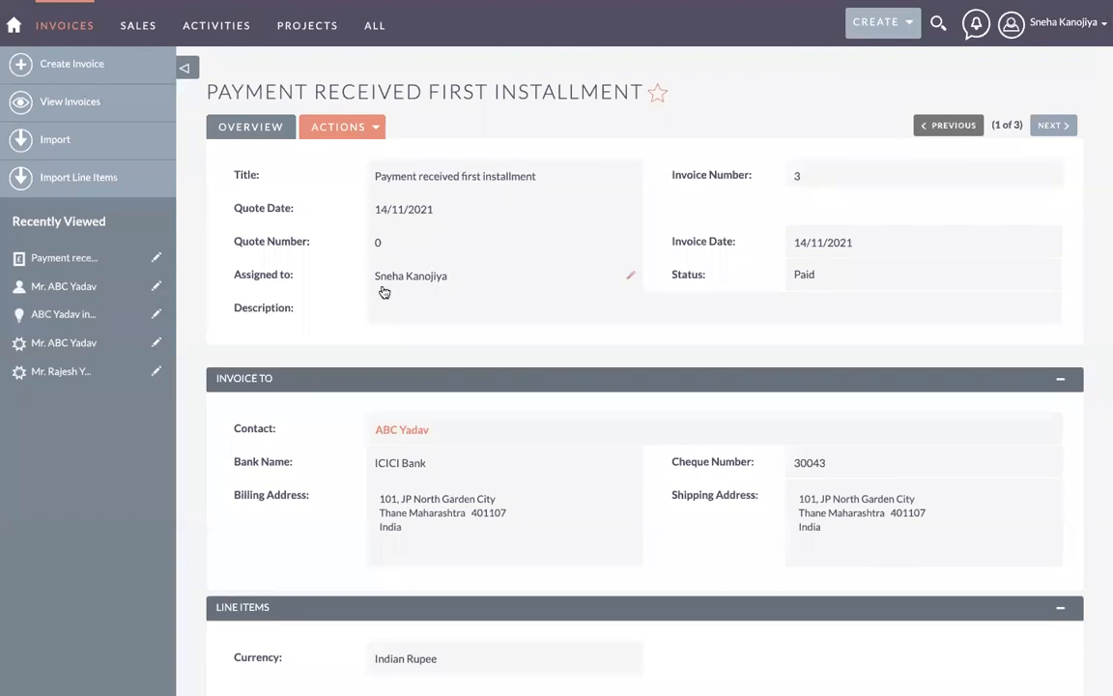
pyautogui.moveTo(137, 26)
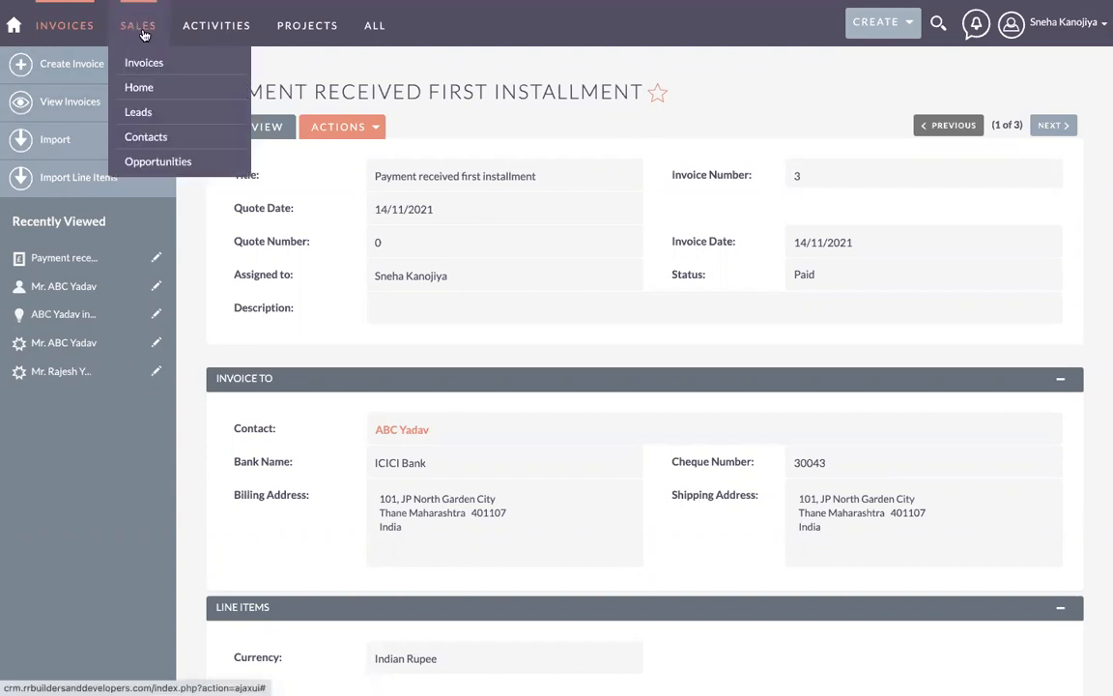
pyautogui.click(150, 120)
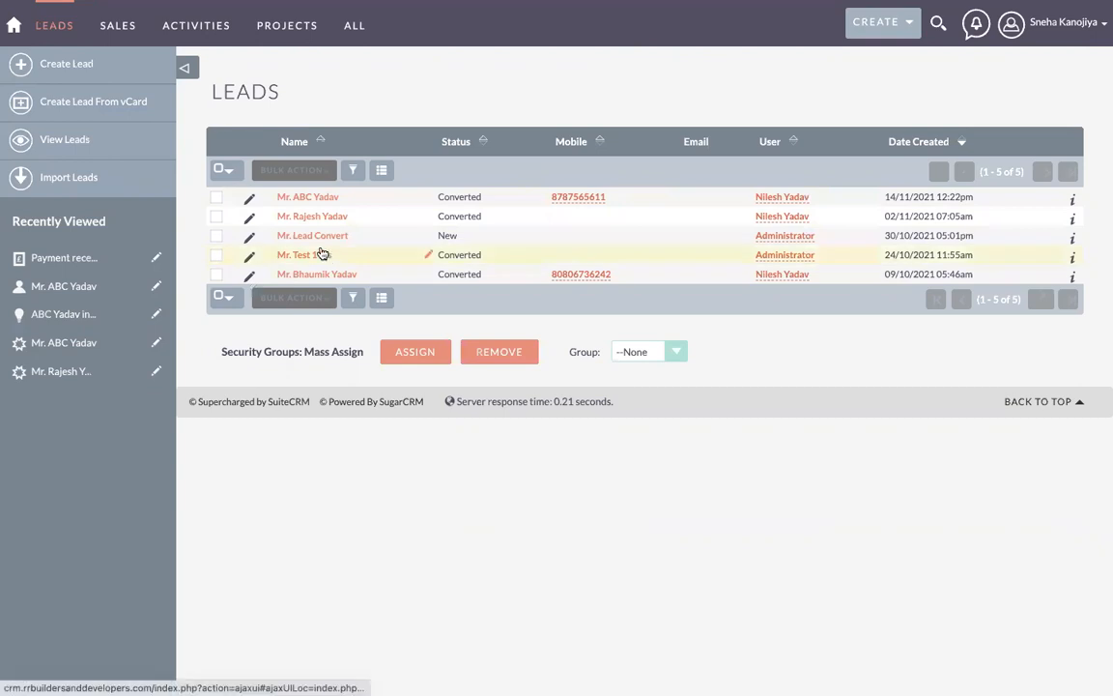
# Step: Show the home dashboard with one planned call, one accepted meeting and the activity stream
pyautogui.moveTo(112, 32)
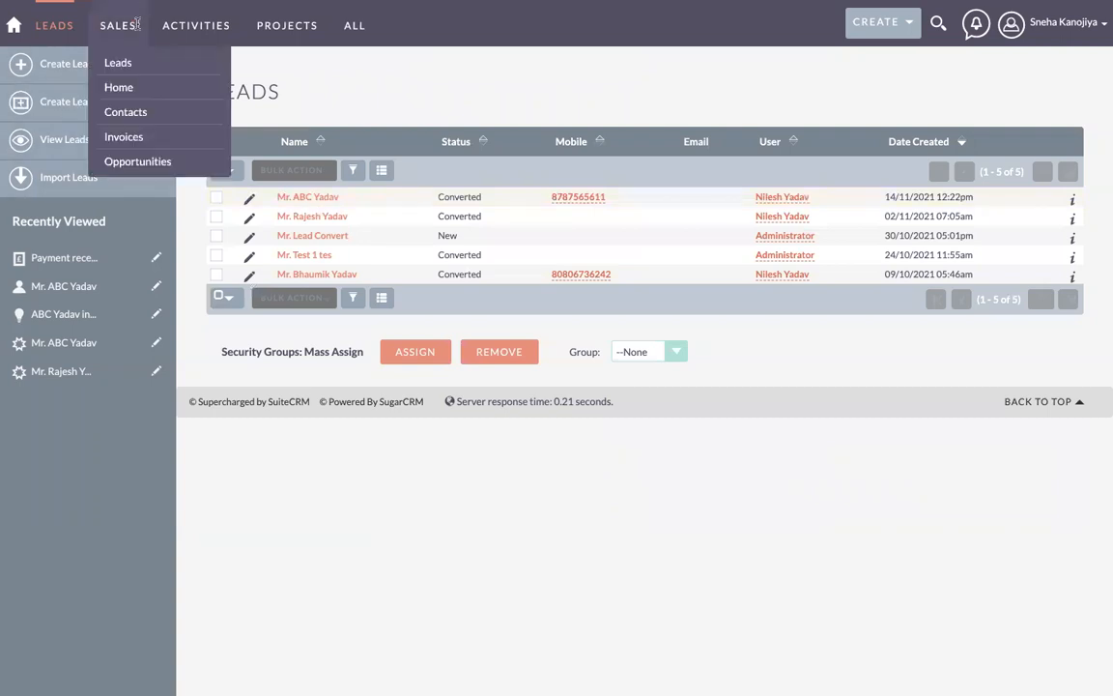
pyautogui.moveTo(181, 21)
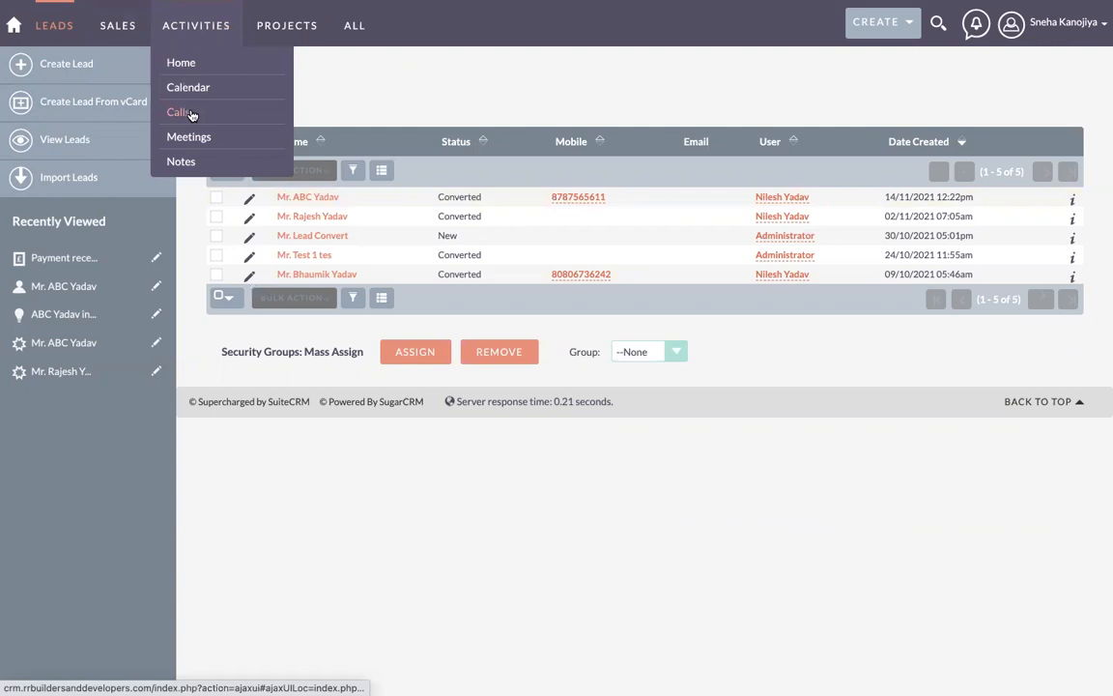
pyautogui.moveTo(73, 39)
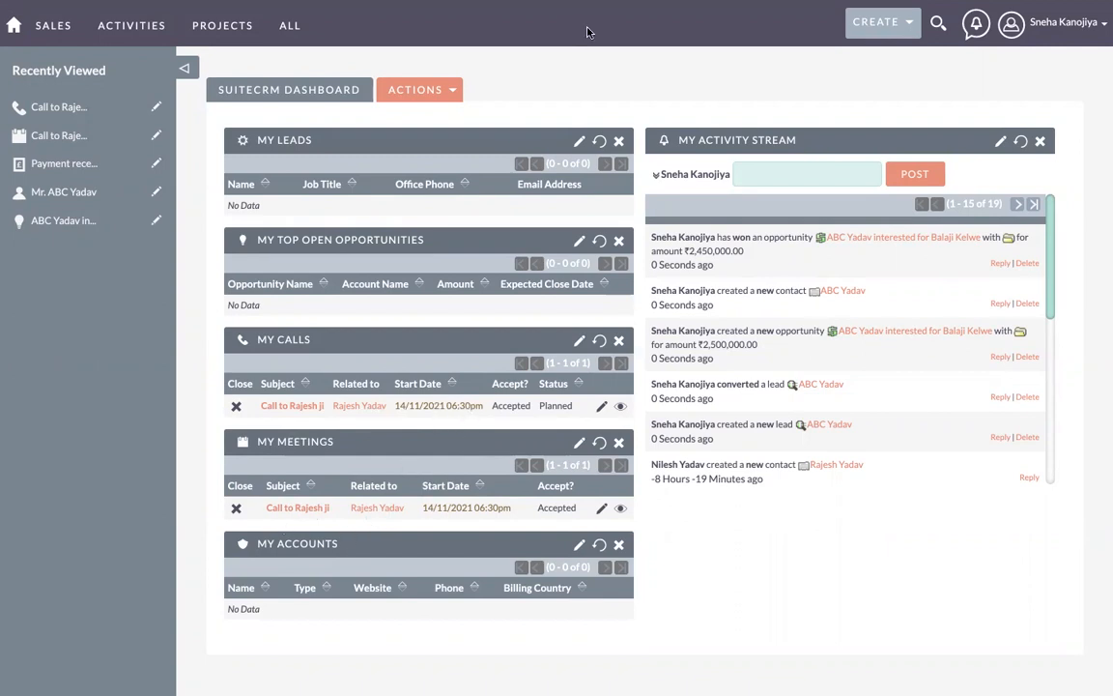
# Step: Open the Calls list showing the outbound calls dated 14/11/2021 and 08/11/2021
pyautogui.moveTo(600, 5)
pyautogui.moveTo(206, 34)
pyautogui.moveTo(144, 32)
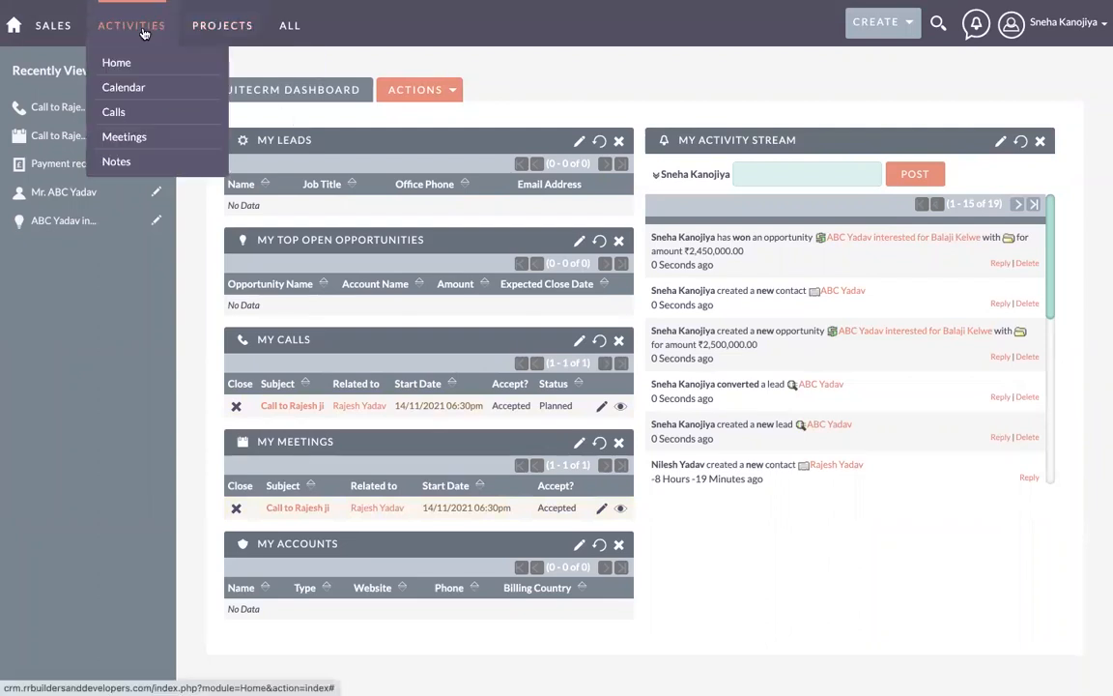
pyautogui.click(142, 114)
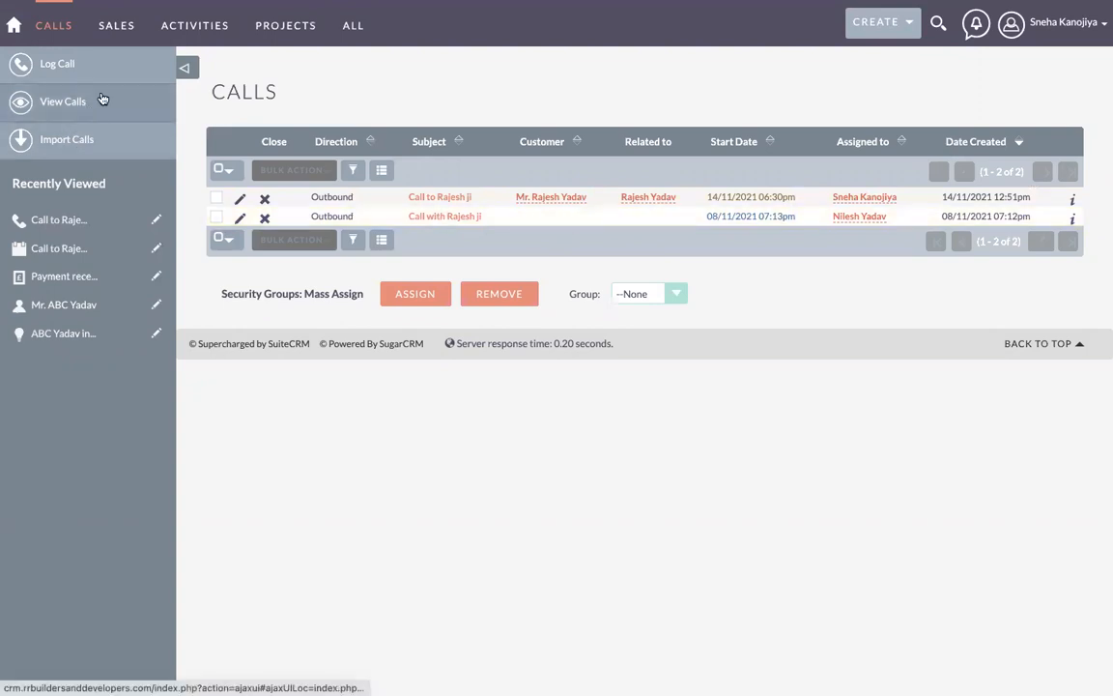
# Step: Open the Calendar for 14–20 November 2021 and preview the two 6pm events on Sunday 14
pyautogui.moveTo(203, 30)
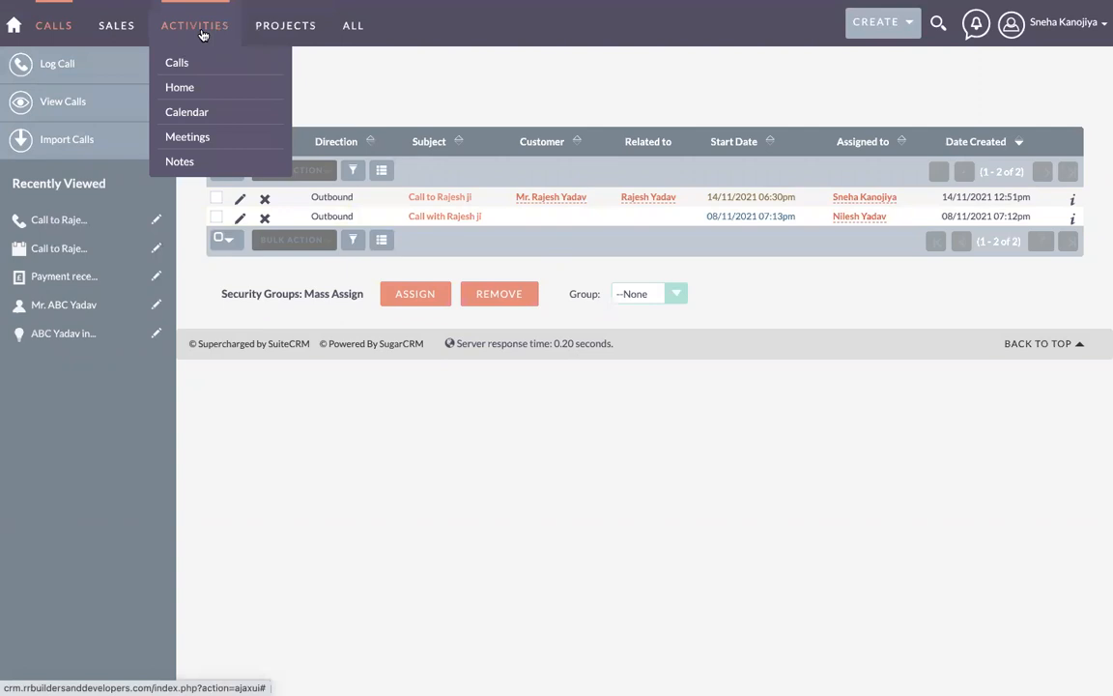
pyautogui.click(192, 113)
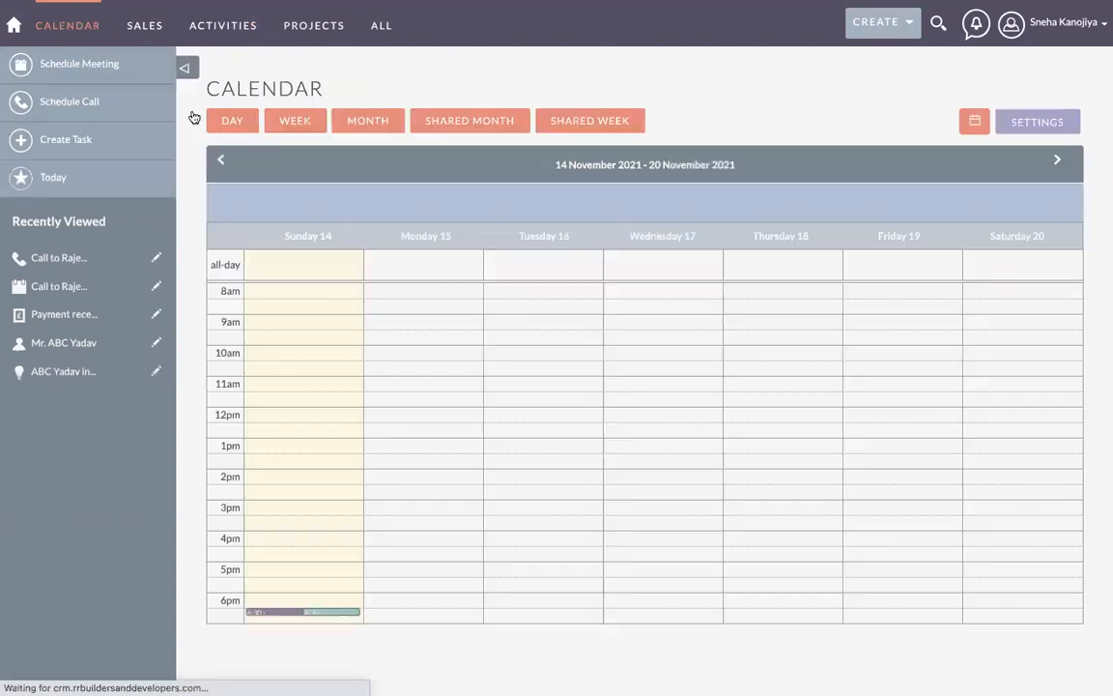
pyautogui.moveTo(273, 615)
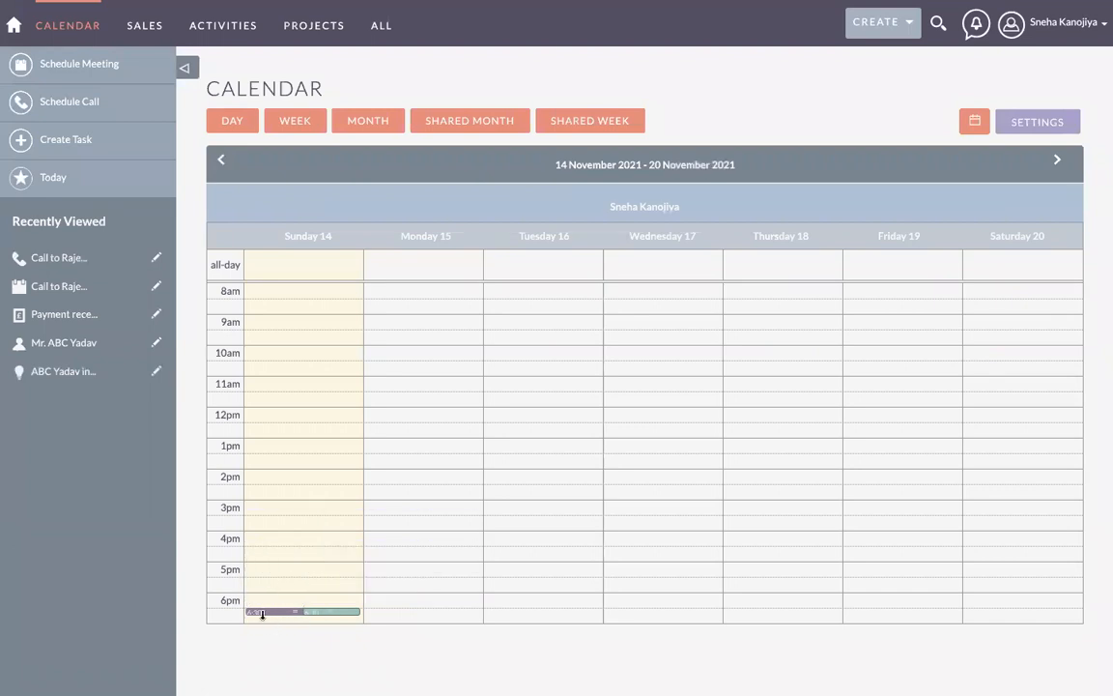
pyautogui.moveTo(338, 613)
# Step: Start a new call with the subject 'Call to ABC for Payment'
pyautogui.moveTo(223, 27)
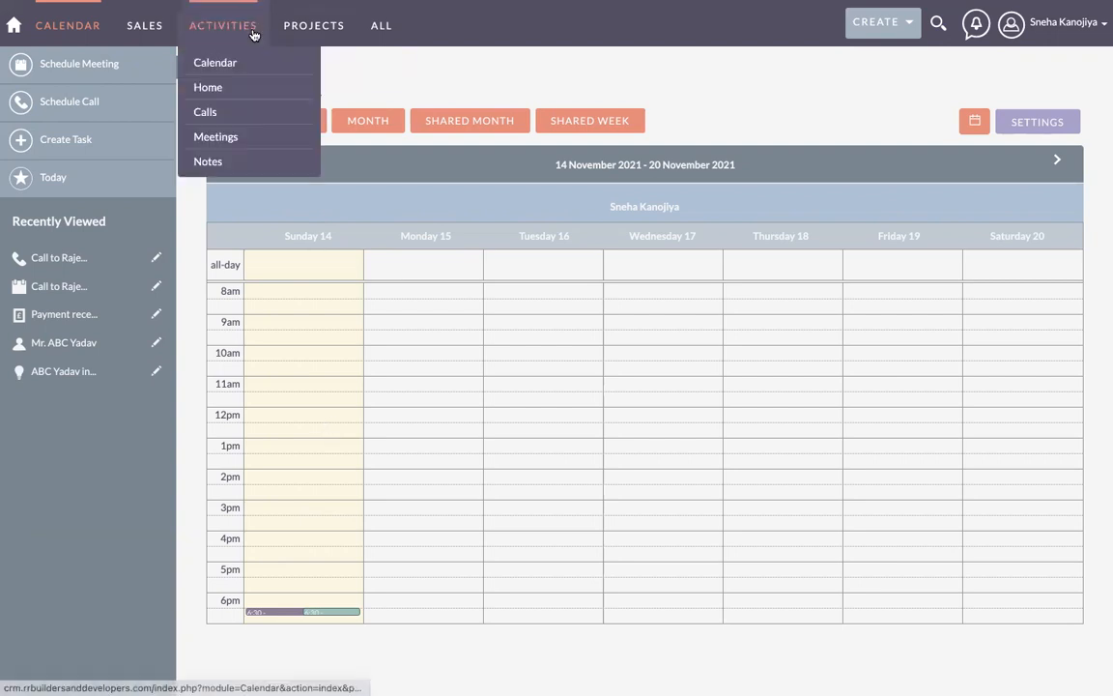
pyautogui.click(222, 114)
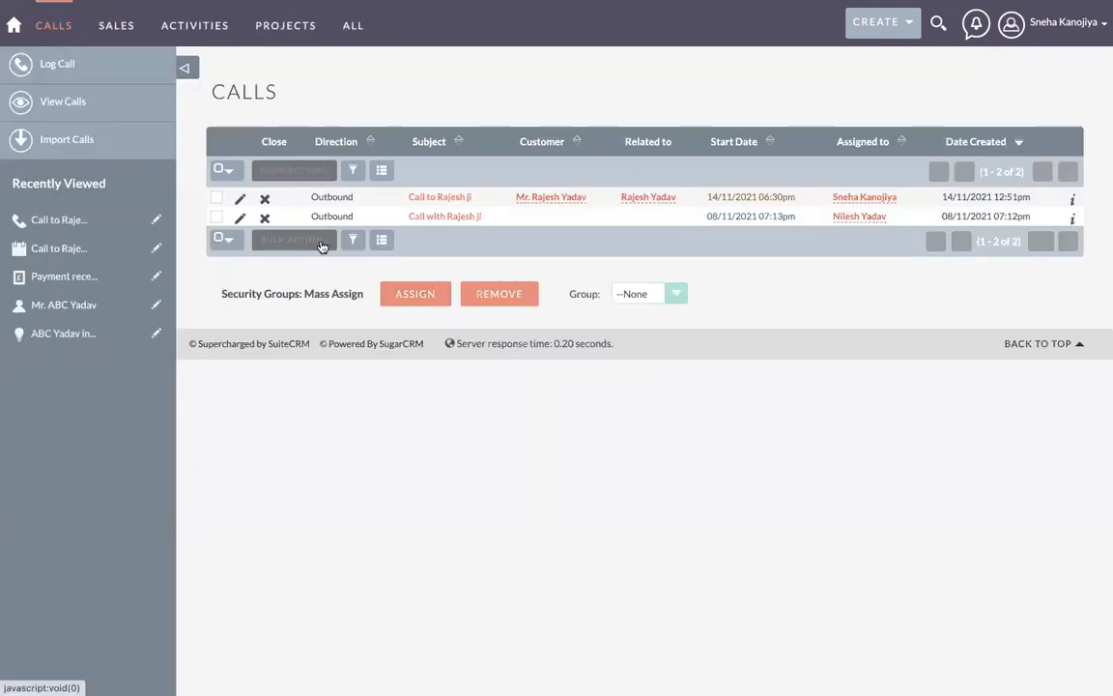
pyautogui.click(86, 73)
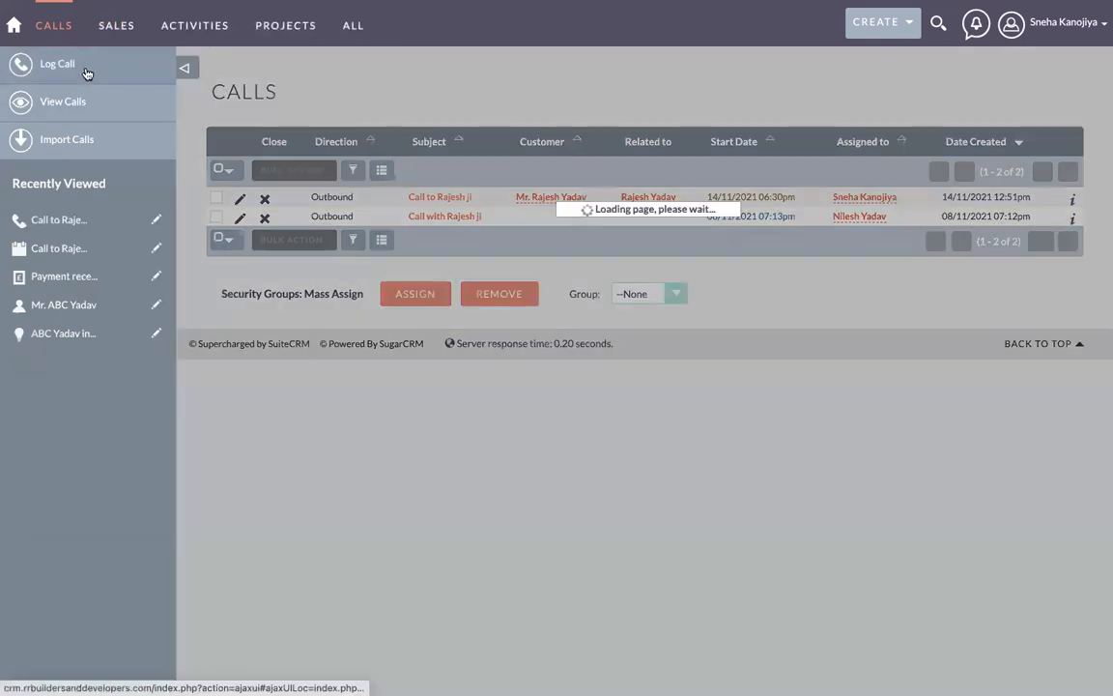
pyautogui.click(388, 223)
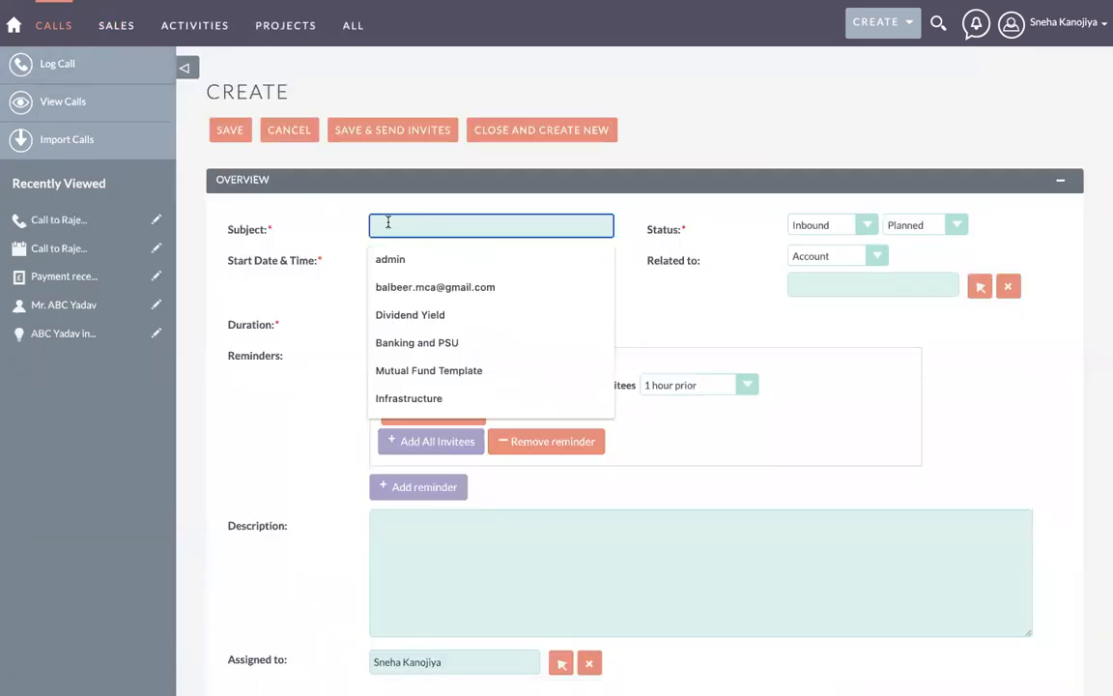
pyautogui.write('Call to')
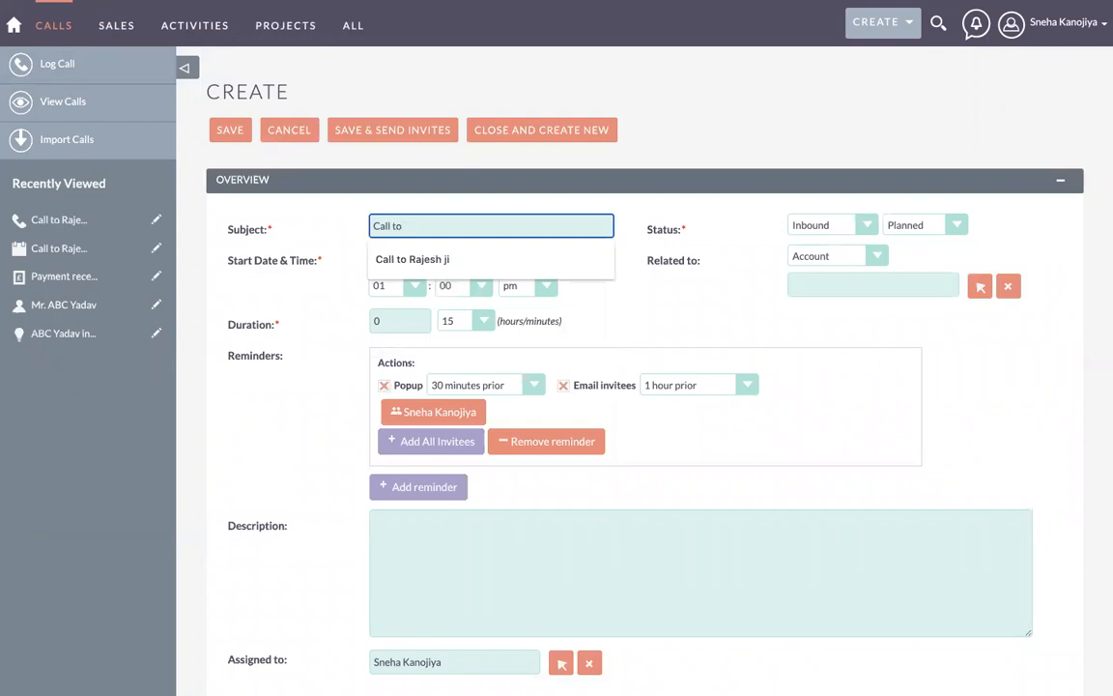
pyautogui.write(' ABC')
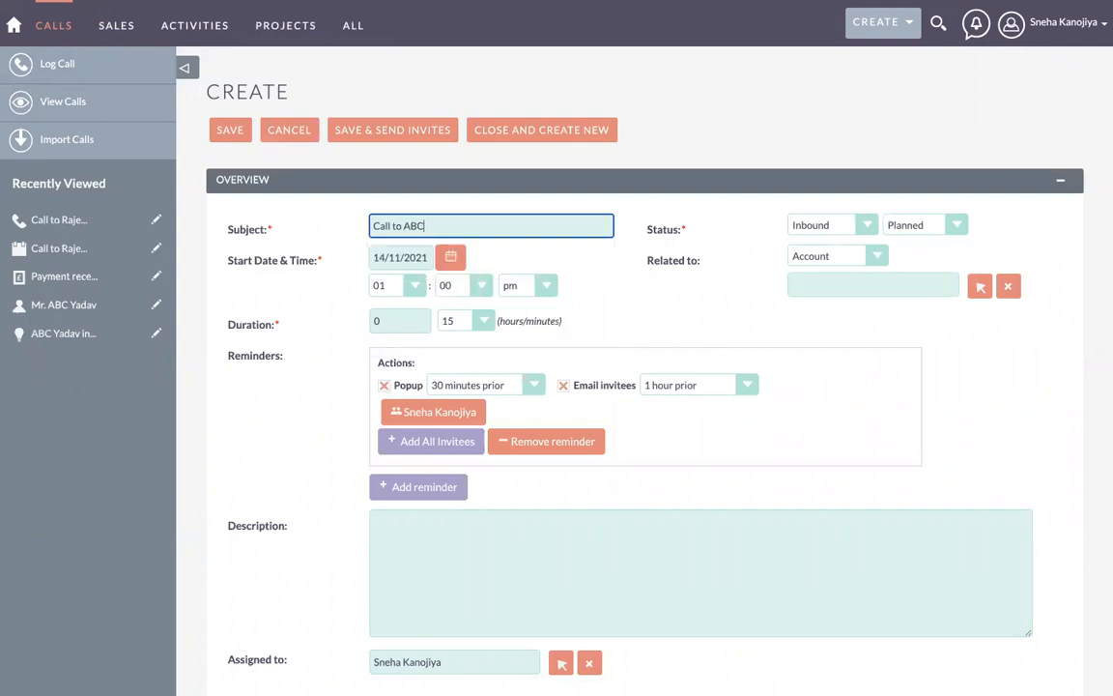
pyautogui.write(' for Payment')
# Step: Set the call direction to Outbound
pyautogui.click(824, 228)
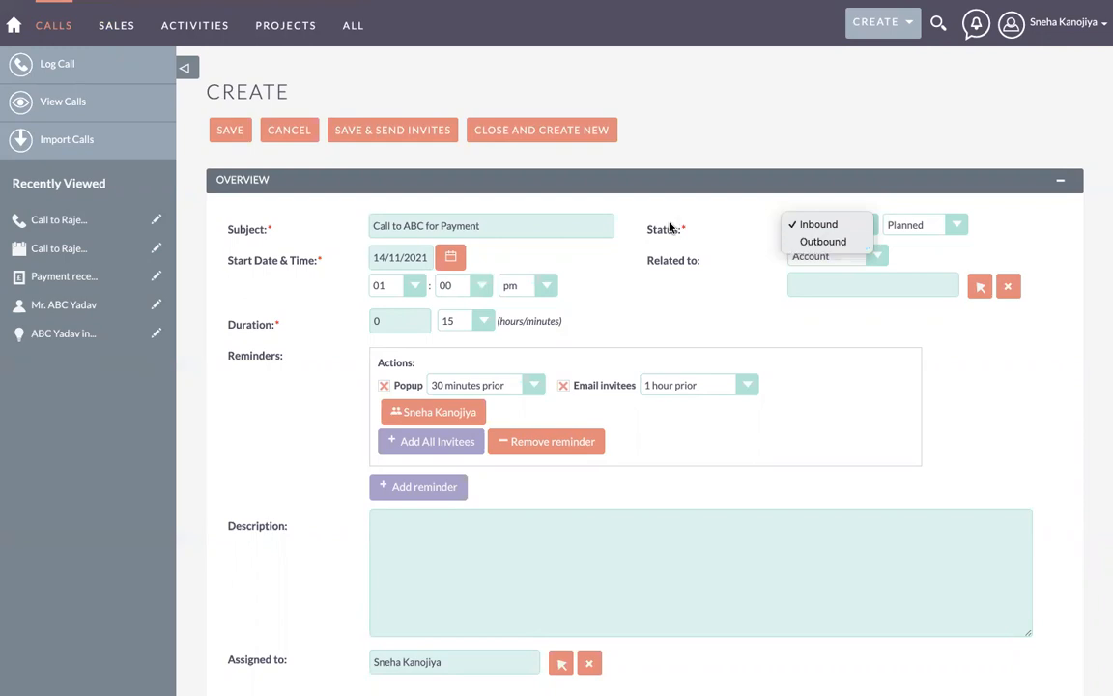
pyautogui.click(698, 214)
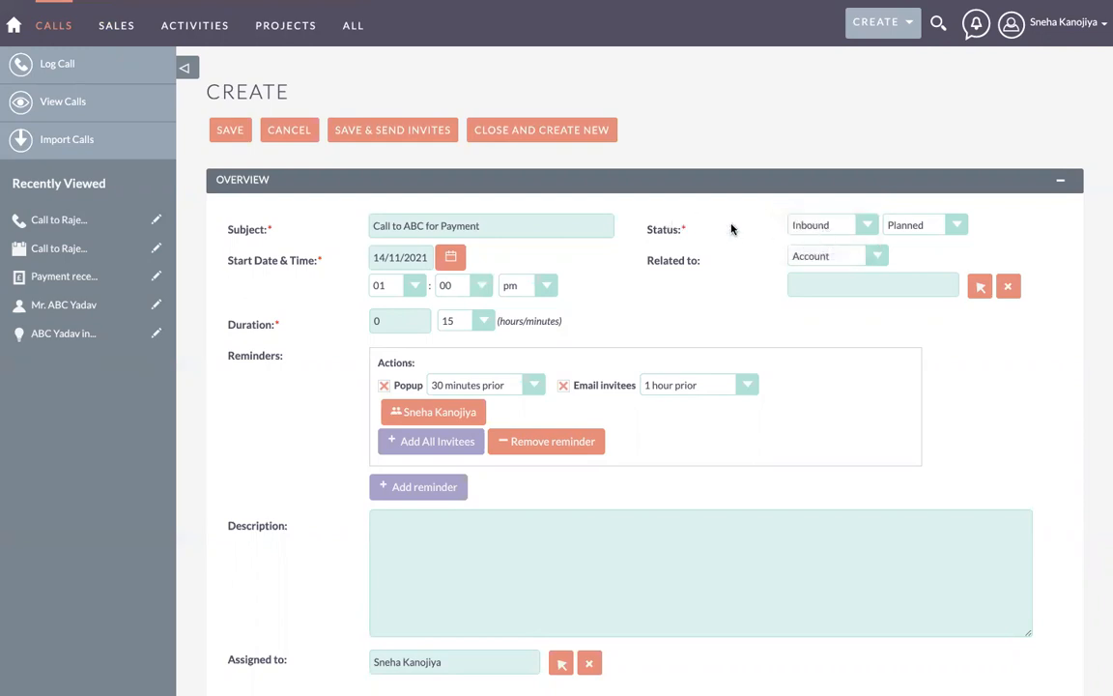
pyautogui.click(812, 222)
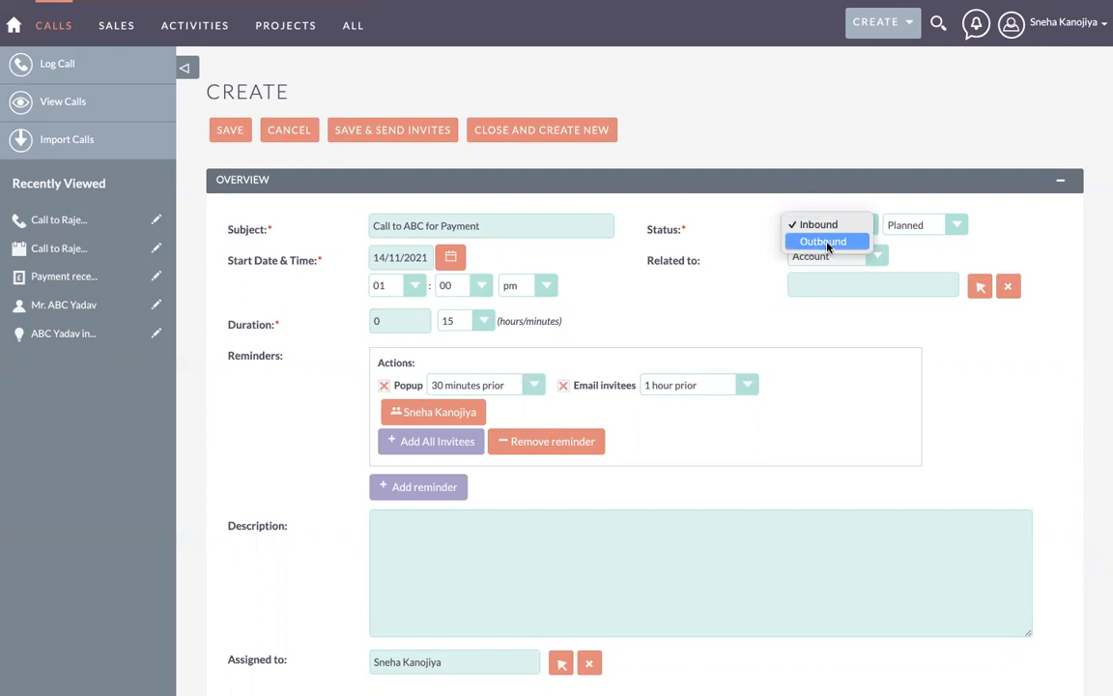
pyautogui.click(827, 243)
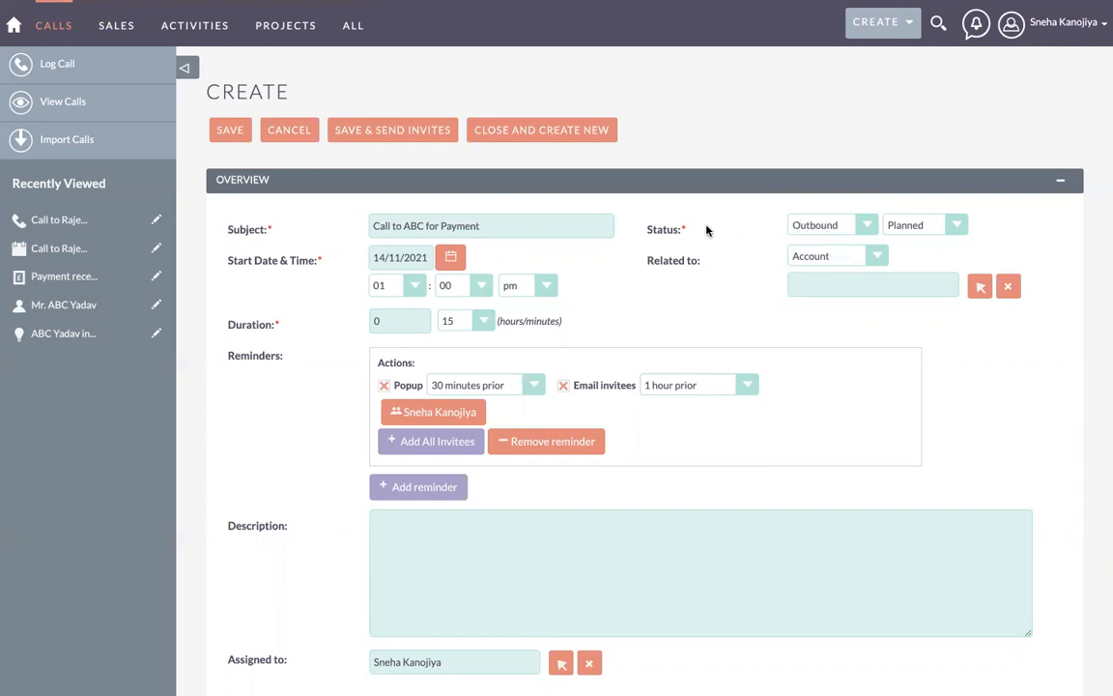
pyautogui.click(799, 225)
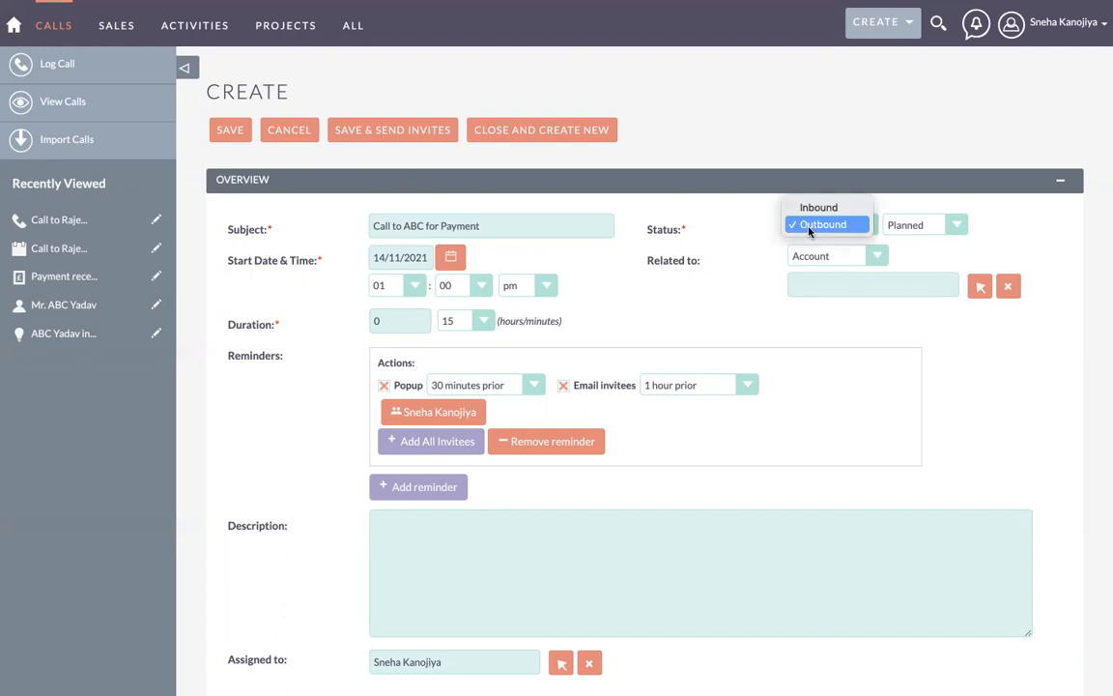
pyautogui.click(757, 234)
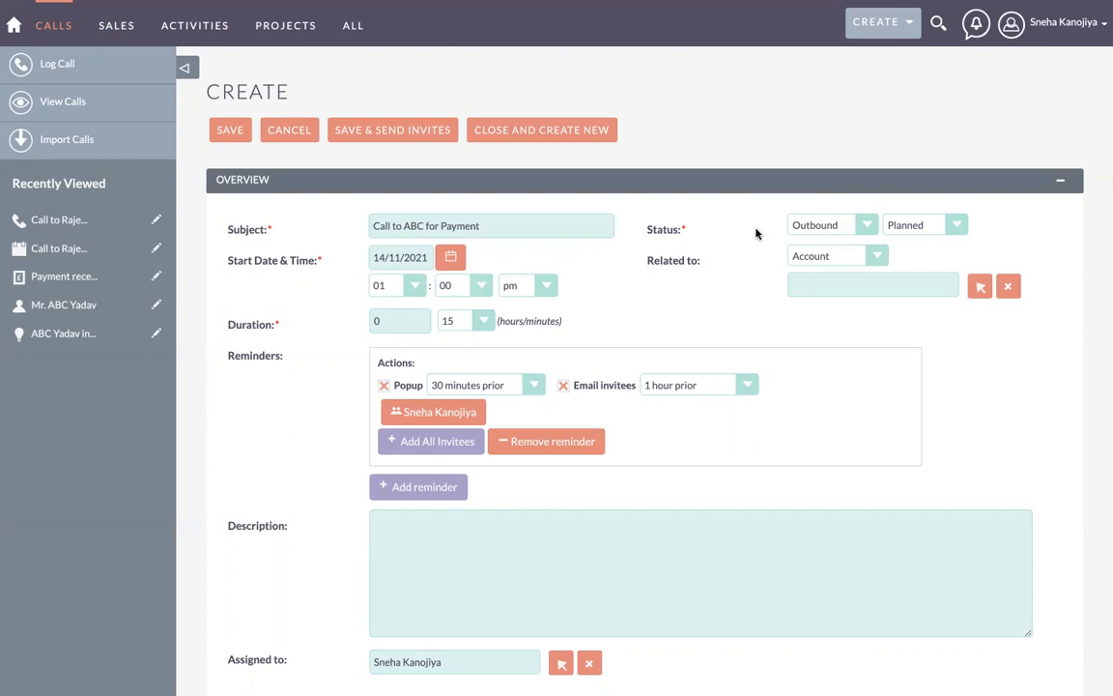
pyautogui.click(802, 226)
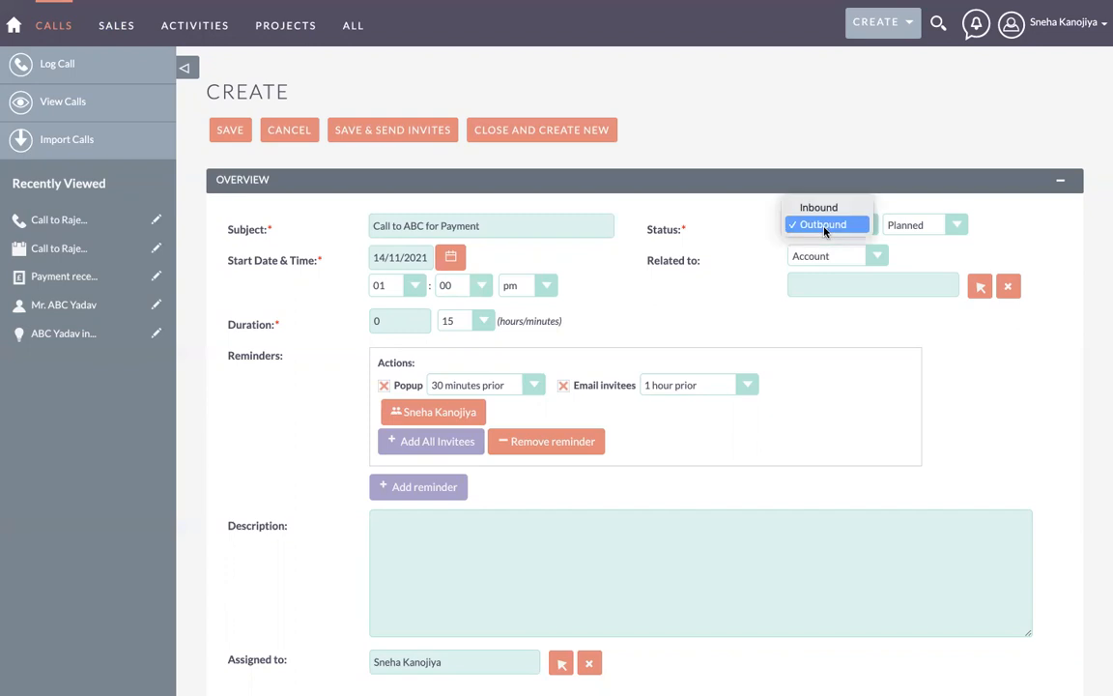
pyautogui.click(817, 209)
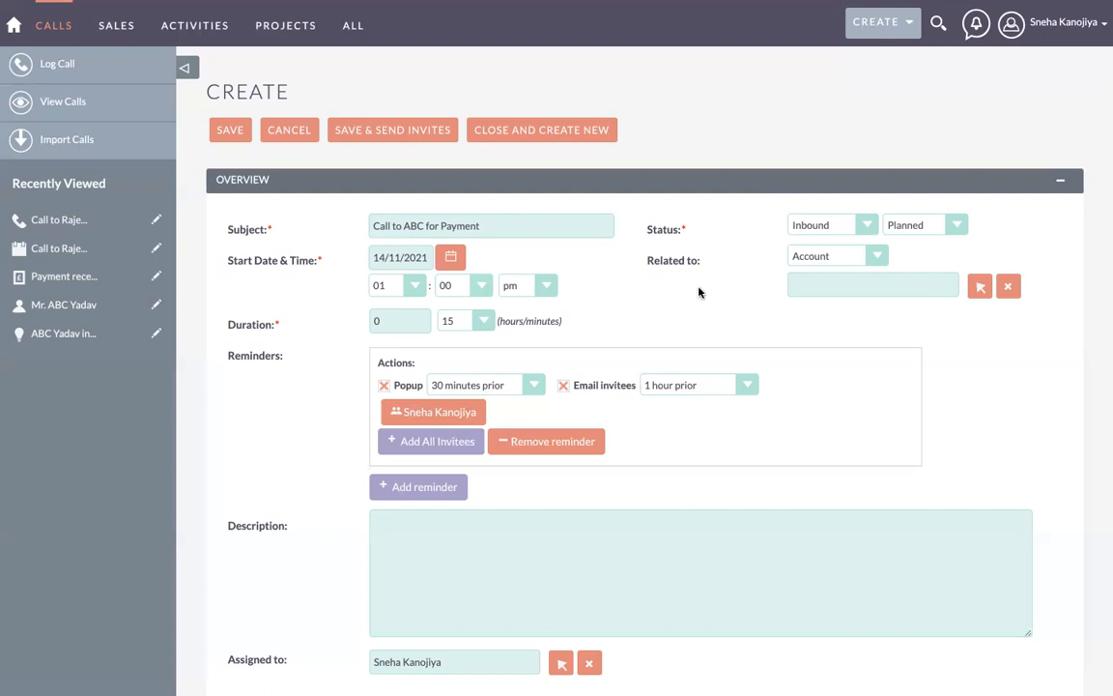
pyautogui.click(816, 227)
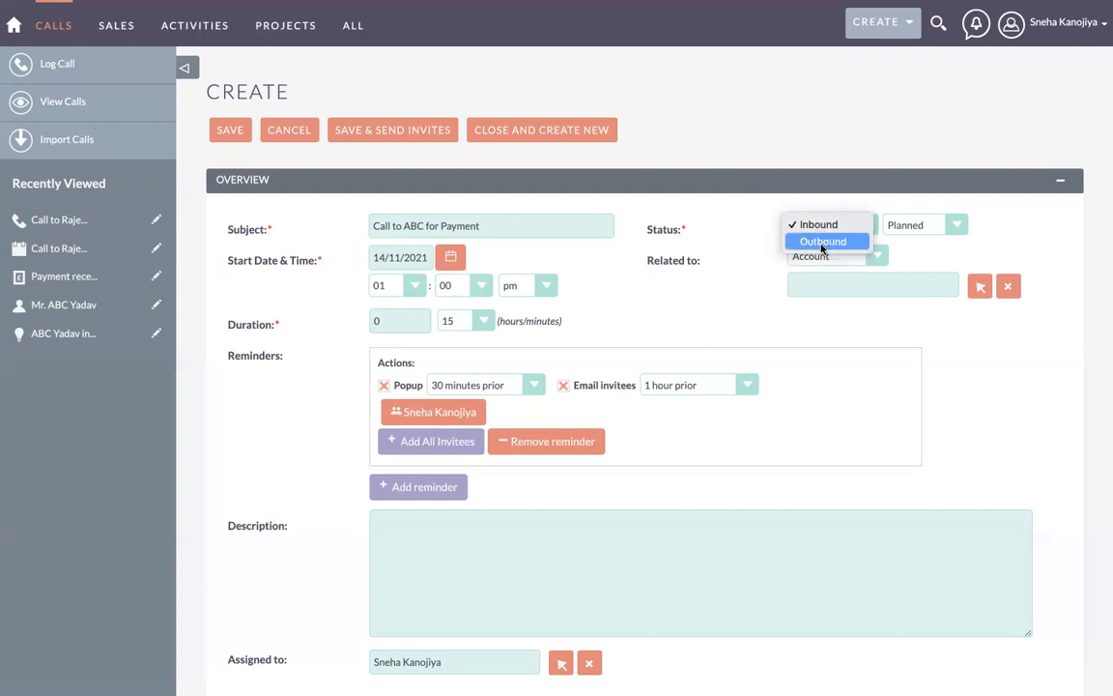
pyautogui.click(823, 247)
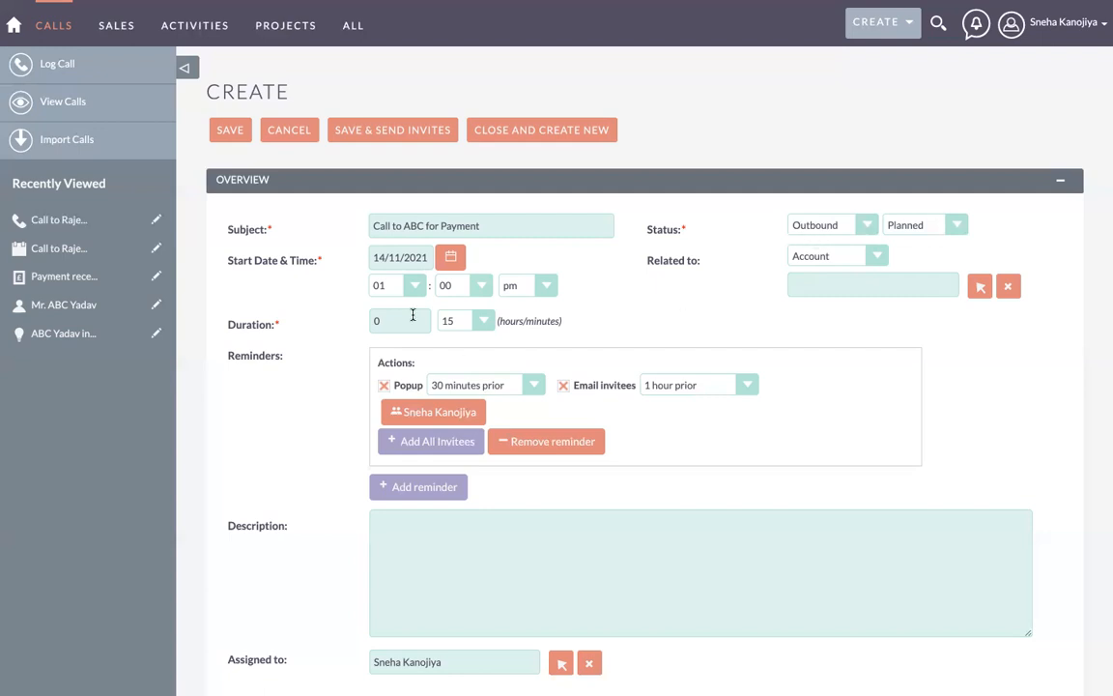
# Step: Move the call's start to 15 November 2021 at 02:00 pm
pyautogui.click(393, 256)
pyautogui.click(451, 257)
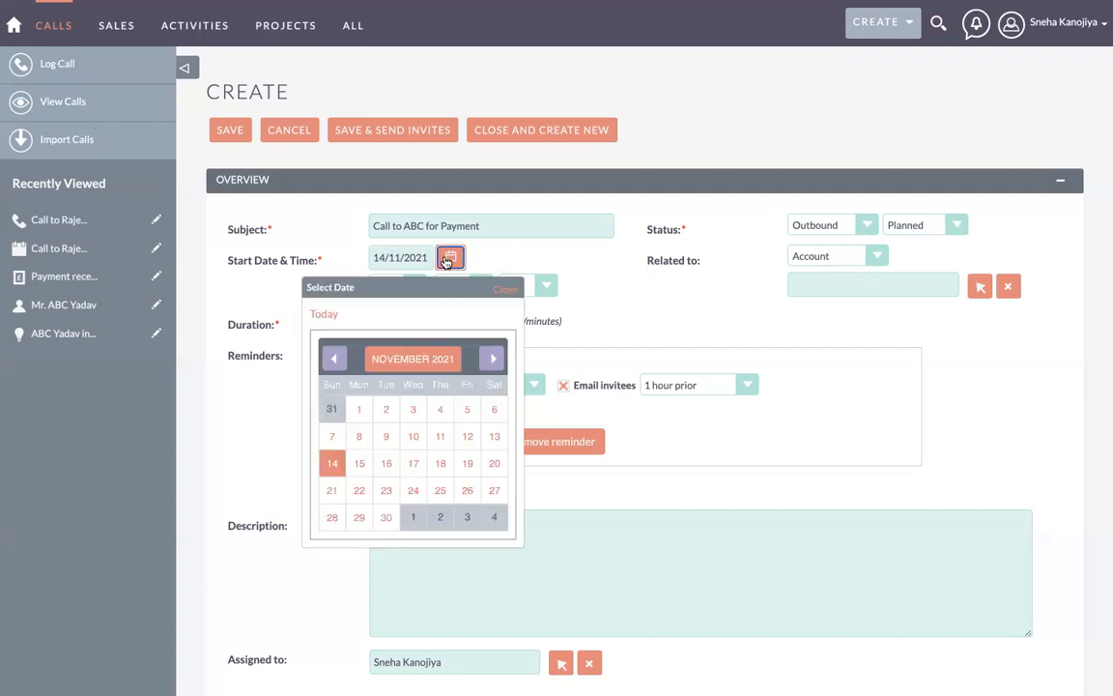
pyautogui.click(359, 464)
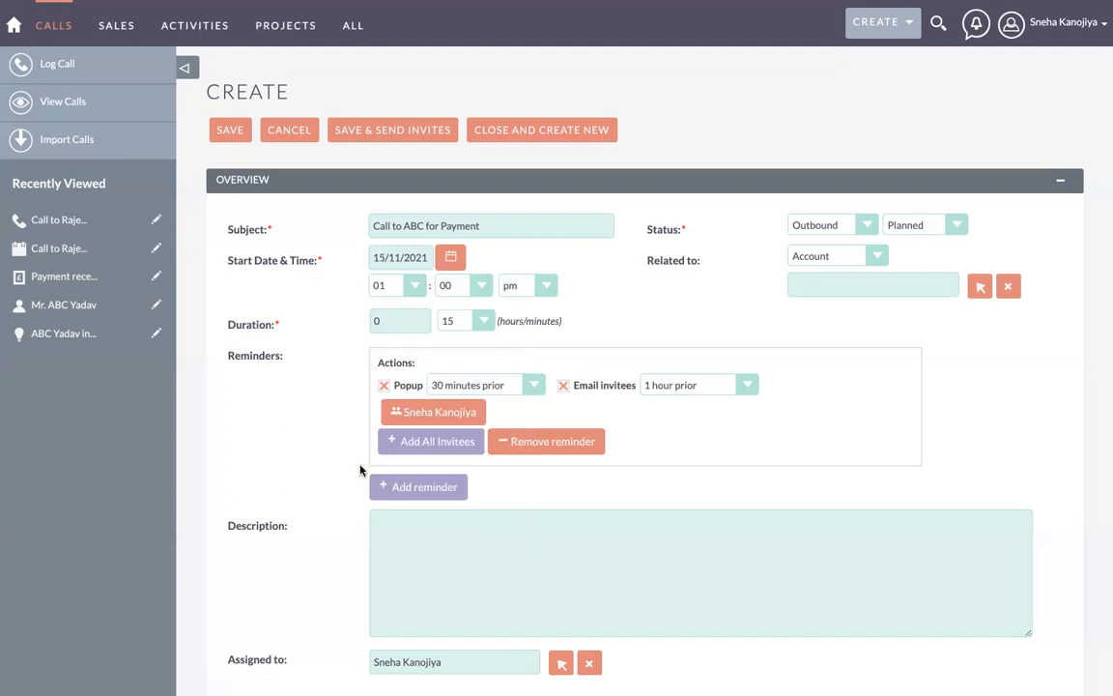
pyautogui.click(399, 288)
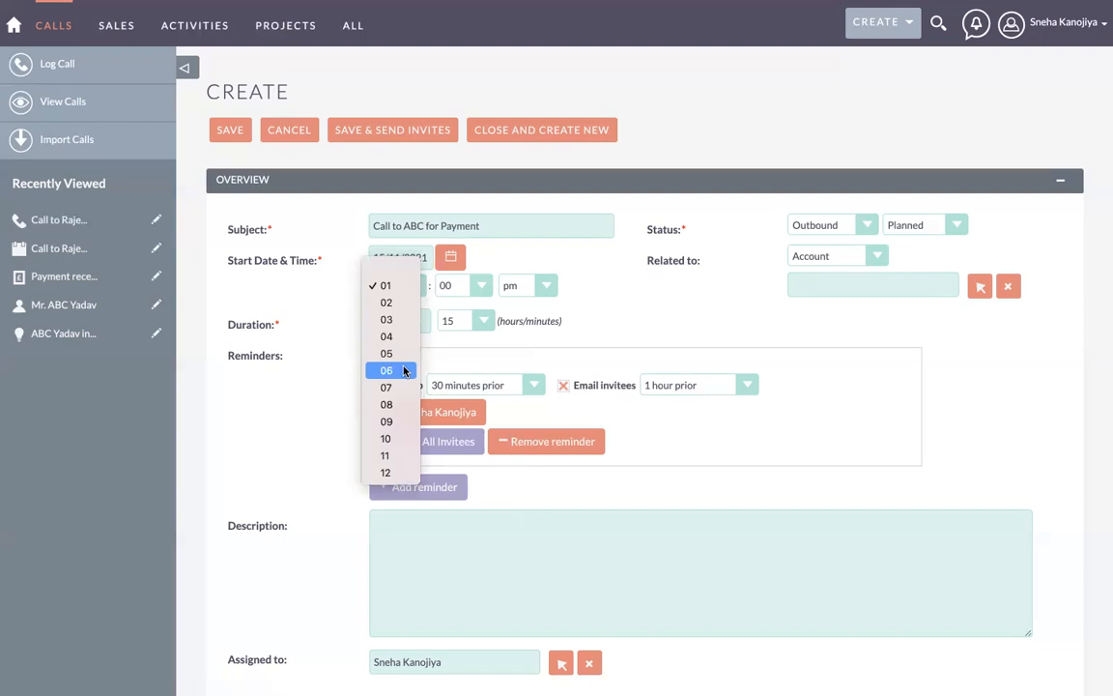
pyautogui.click(399, 310)
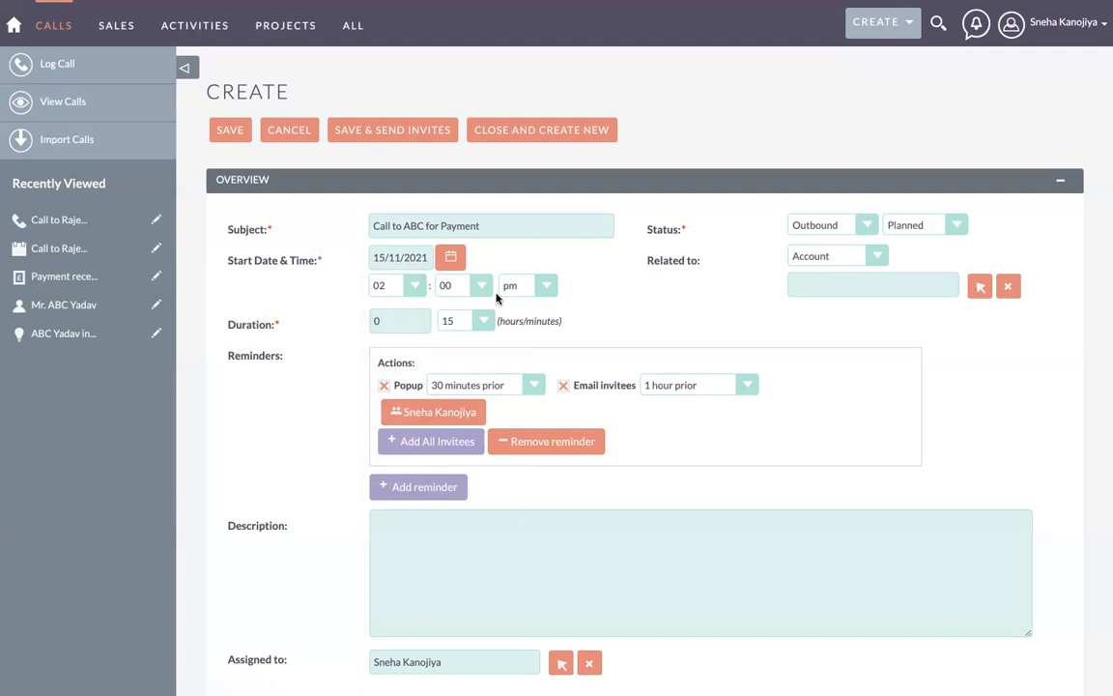
# Step: Relate the call to the contact found by searching 'abc'
pyautogui.click(798, 255)
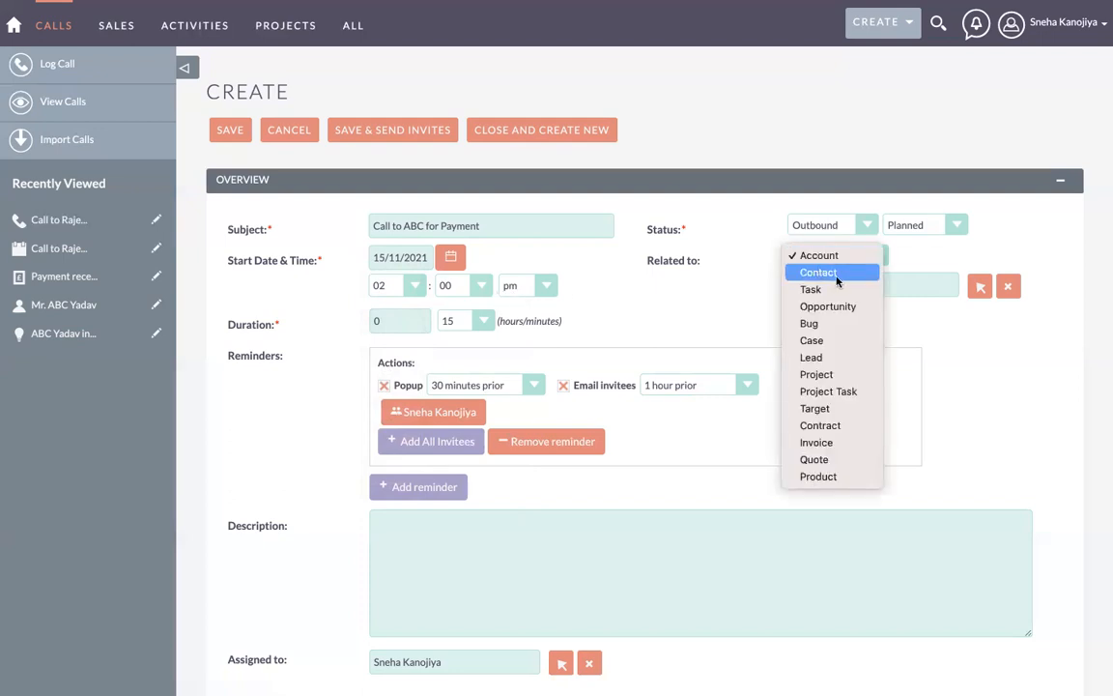
pyautogui.click(837, 279)
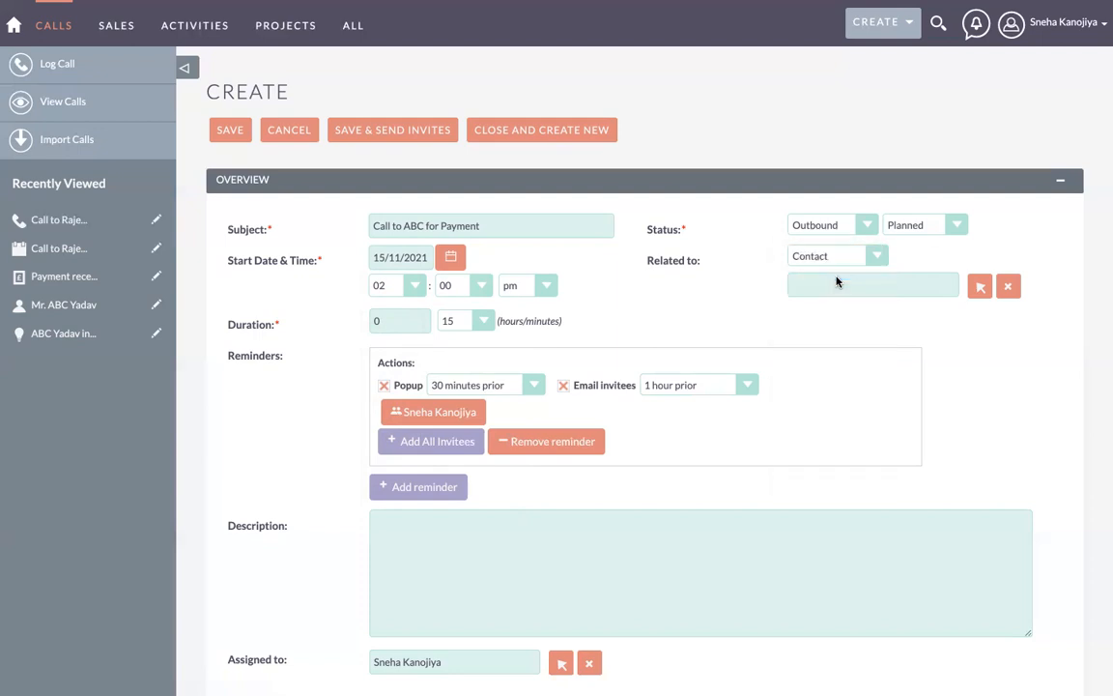
pyautogui.click(810, 282)
pyautogui.write('abc')
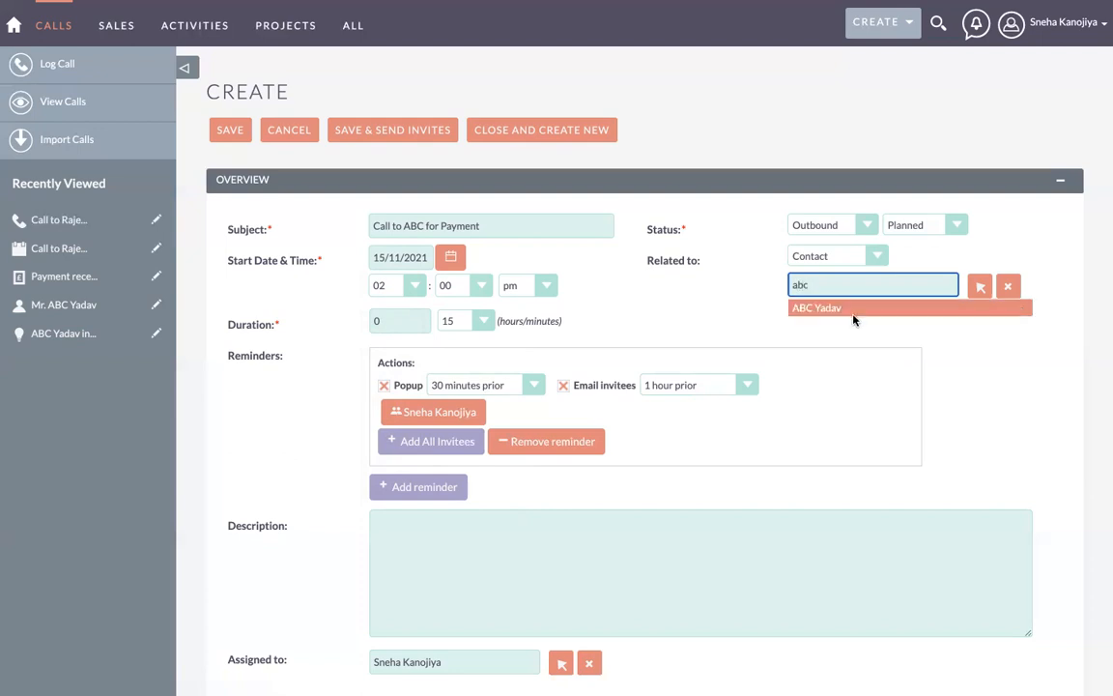
pyautogui.click(853, 311)
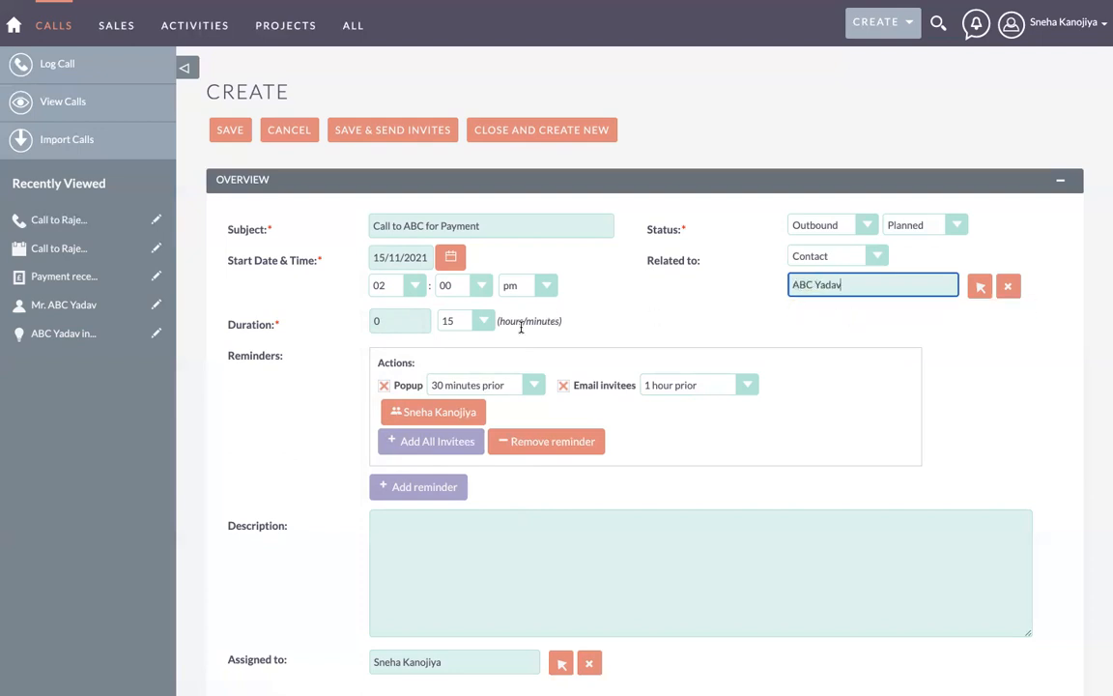
# Step: Keep the 15-minute duration and the 30-minute popup reminder unchanged
pyautogui.click(446, 328)
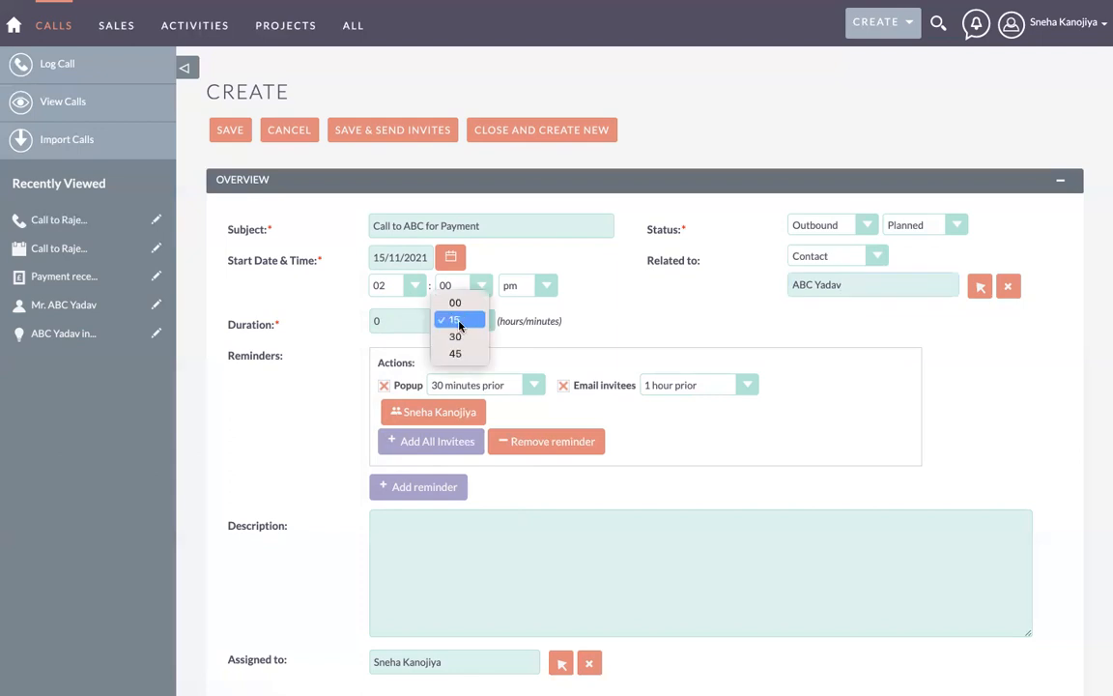
pyautogui.click(588, 303)
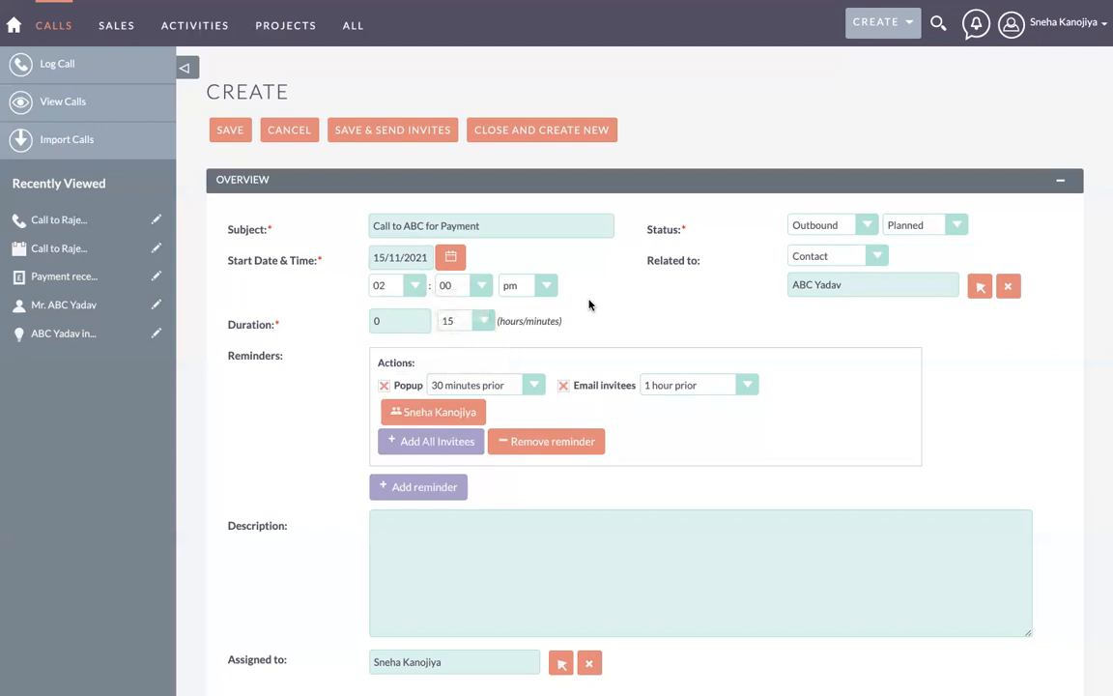
pyautogui.click(388, 317)
pyautogui.click(519, 332)
pyautogui.scroll(-1, 475, 338)
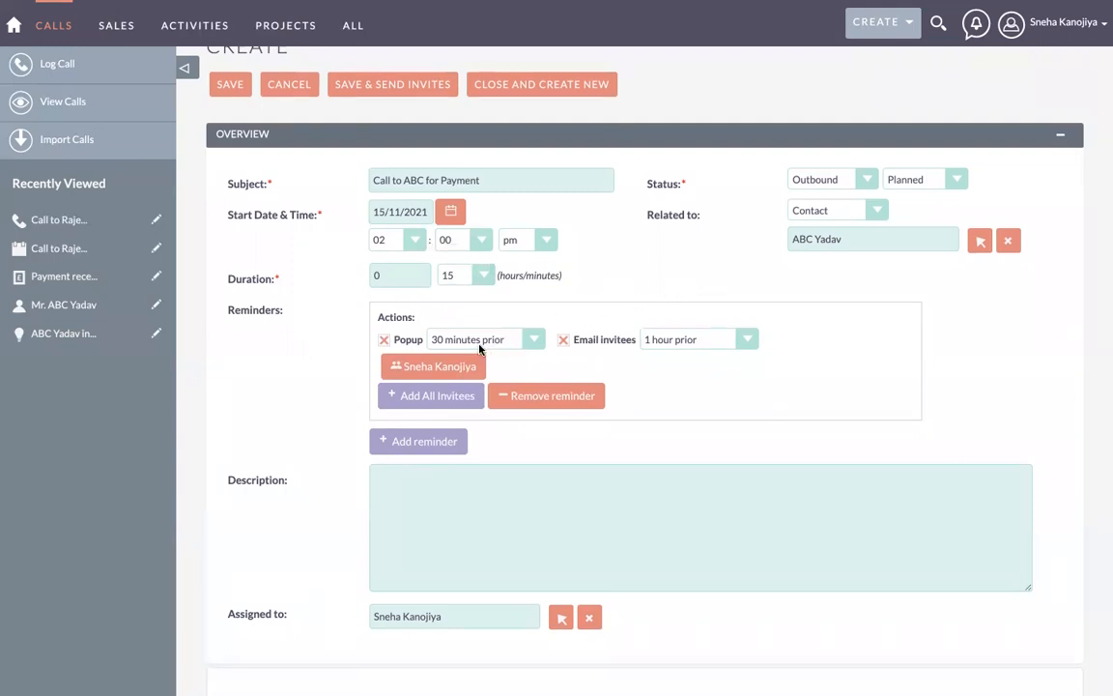
pyautogui.click(495, 339)
pyautogui.click(494, 339)
pyautogui.scroll(1, 805, 209)
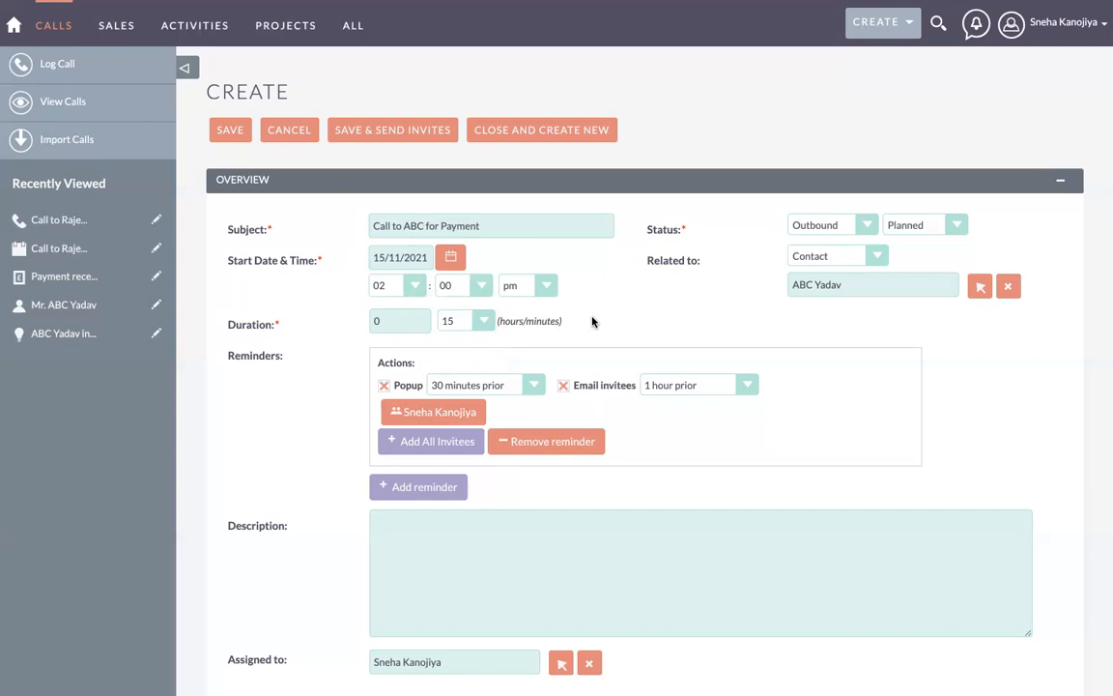
pyautogui.click(507, 384)
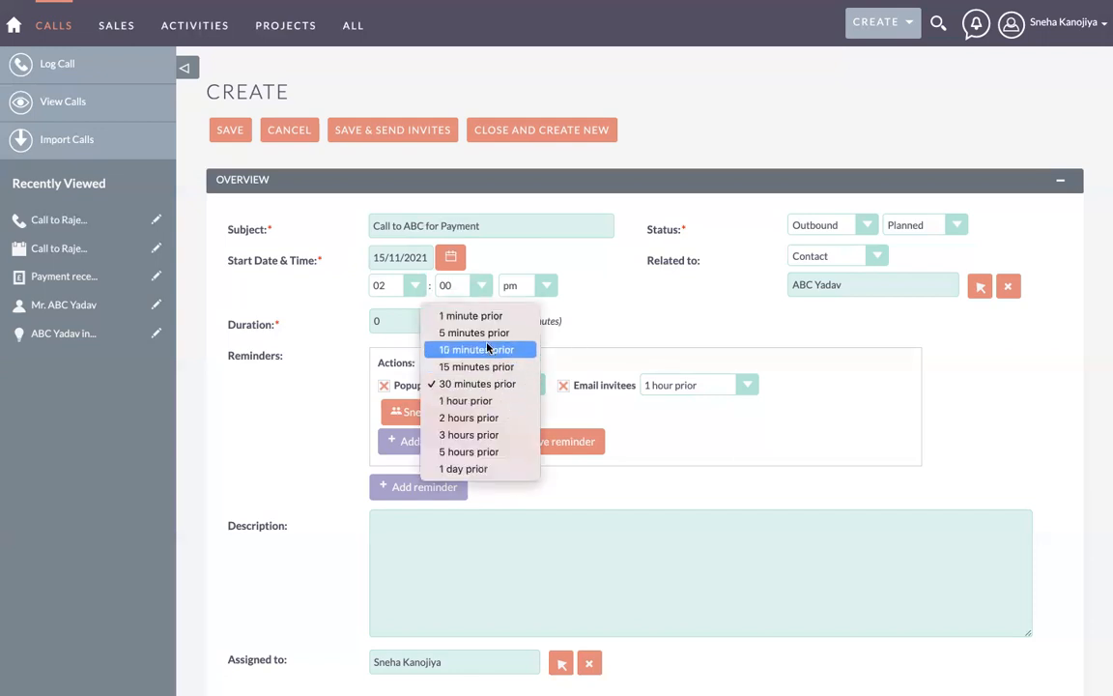
pyautogui.click(619, 408)
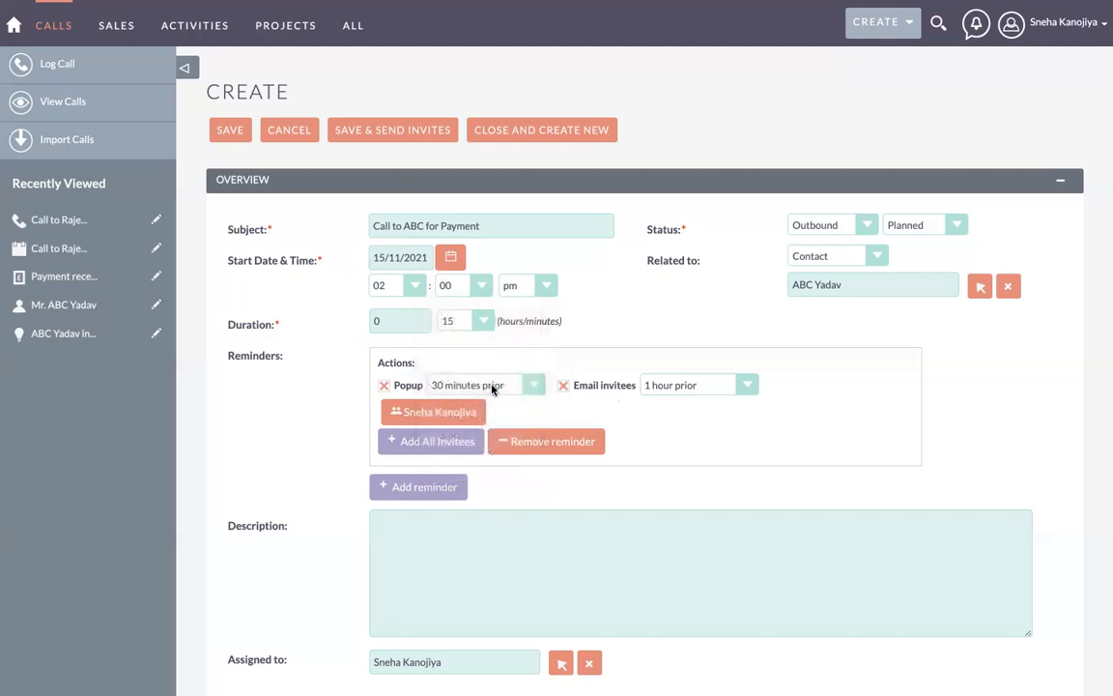
pyautogui.click(682, 390)
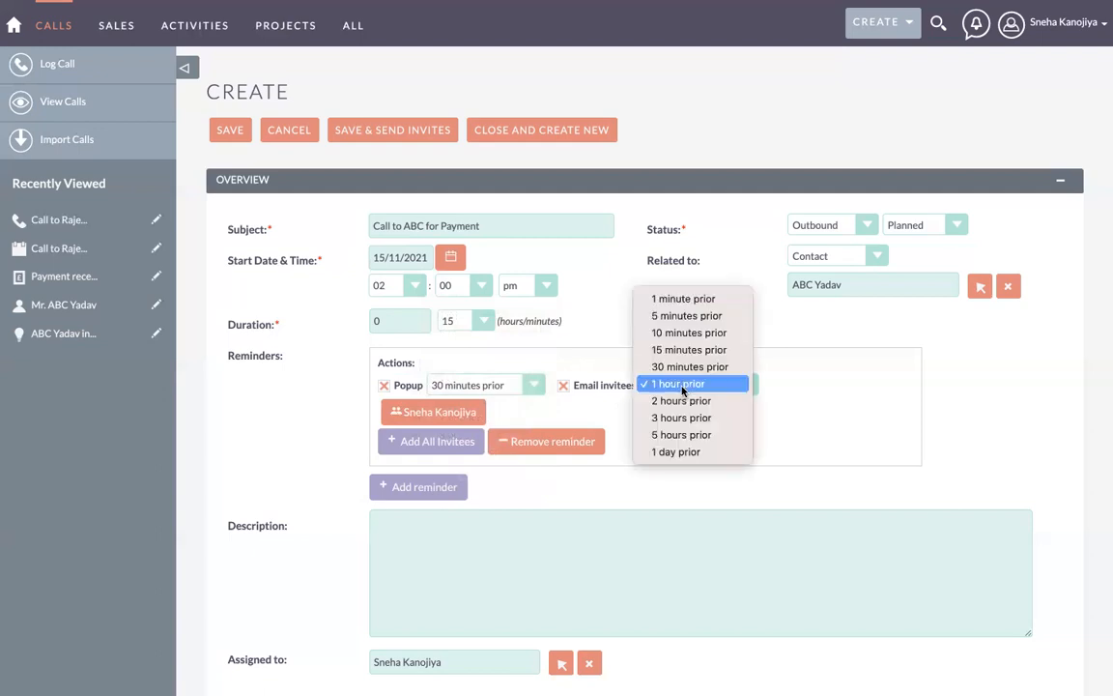
pyautogui.click(681, 387)
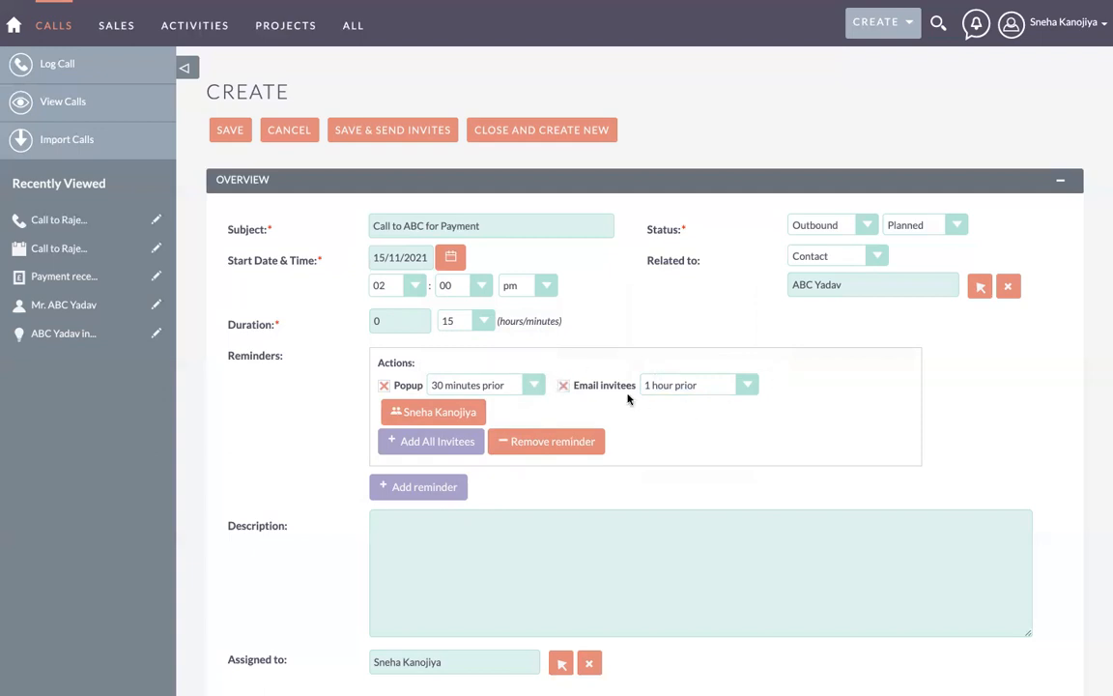
pyautogui.scroll(-2, 606, 392)
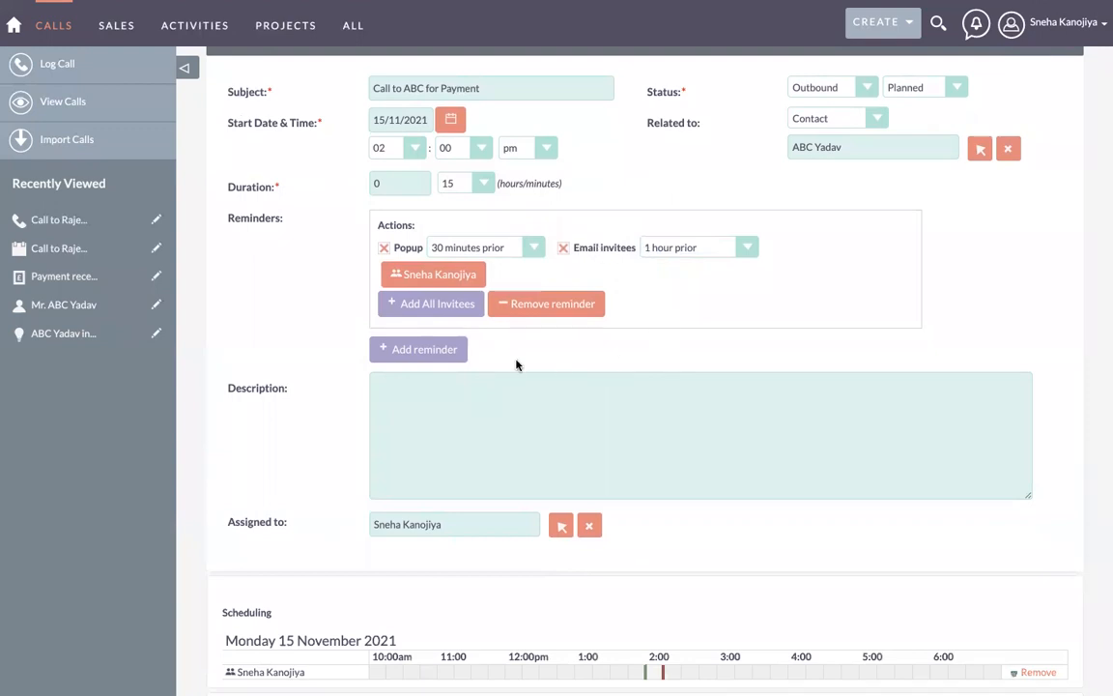
# Step: Add a second popup reminder 15 minutes prior with email invitees unchecked
pyautogui.click(439, 350)
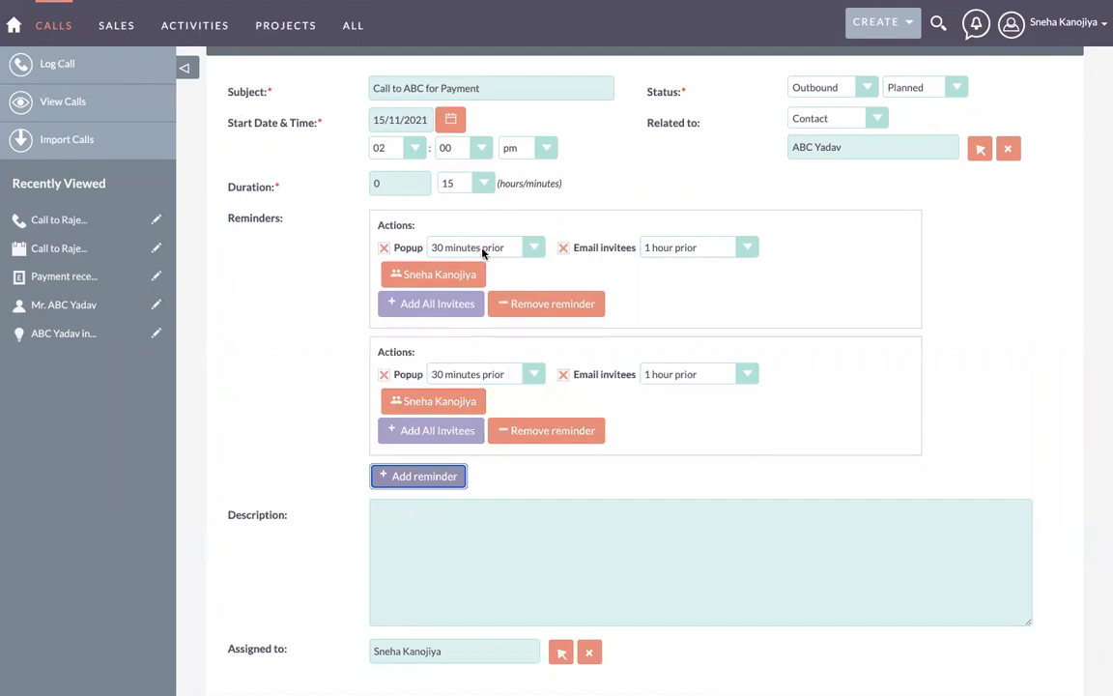
pyautogui.click(493, 377)
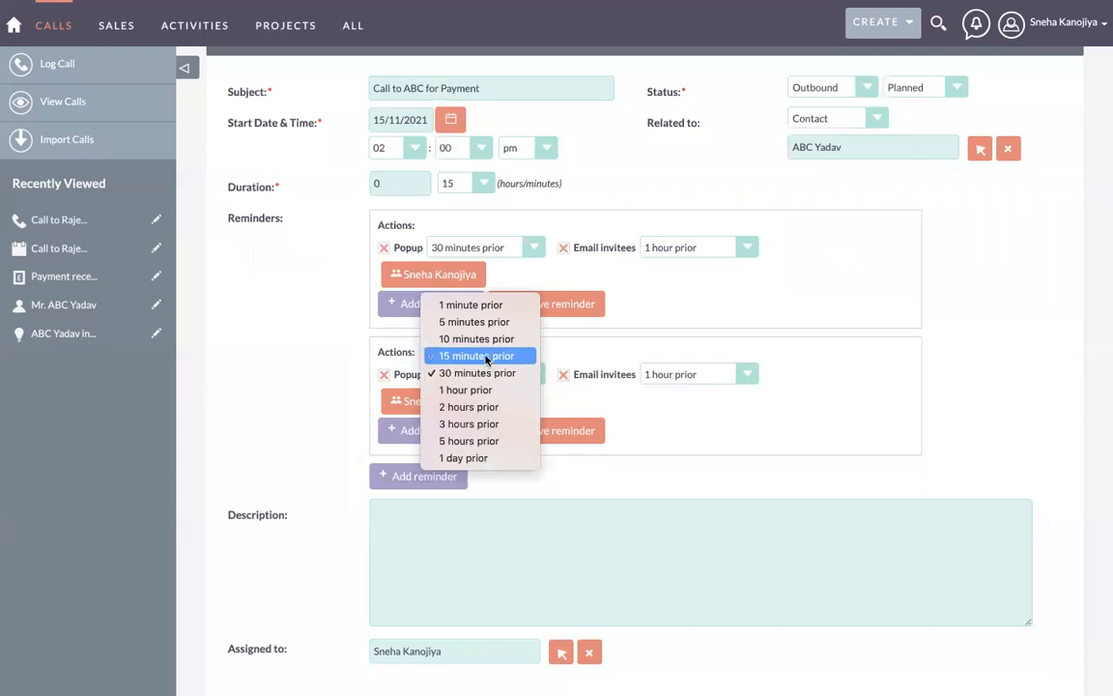
pyautogui.click(486, 357)
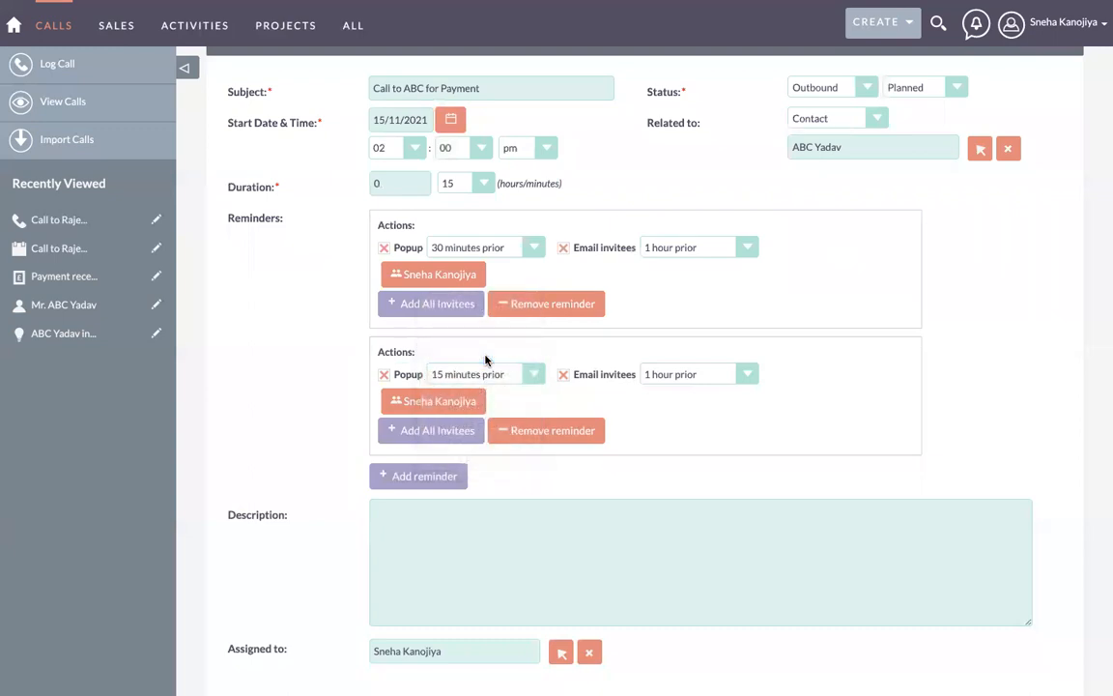
pyautogui.click(562, 375)
pyautogui.scroll(-1, 527, 388)
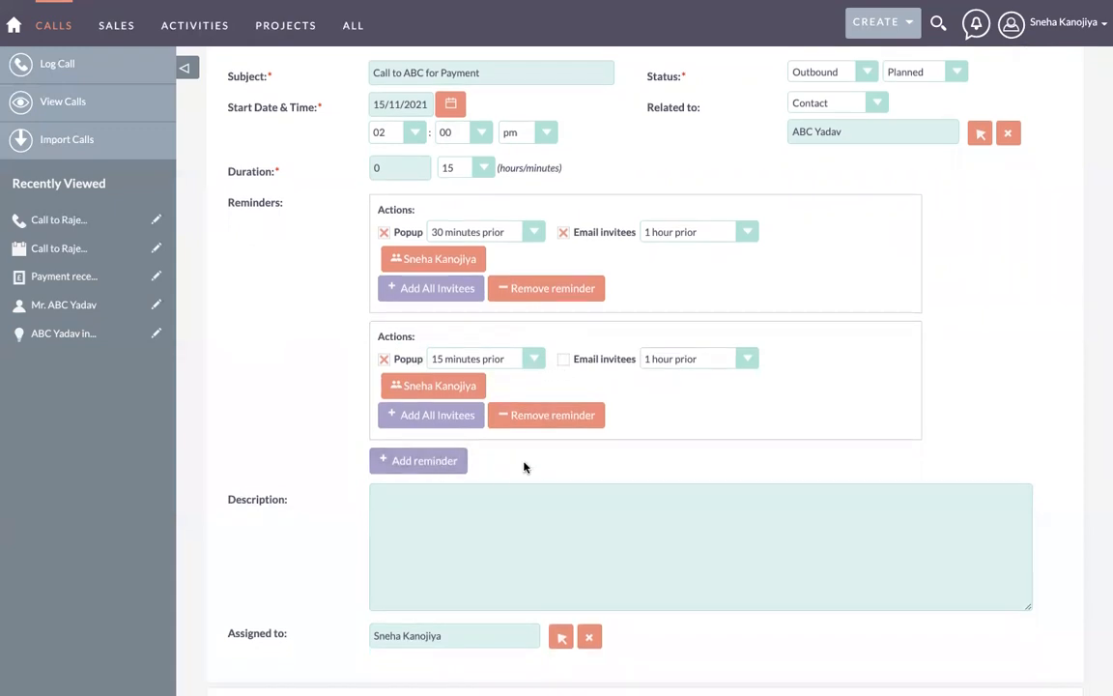
pyautogui.scroll(-2, 532, 464)
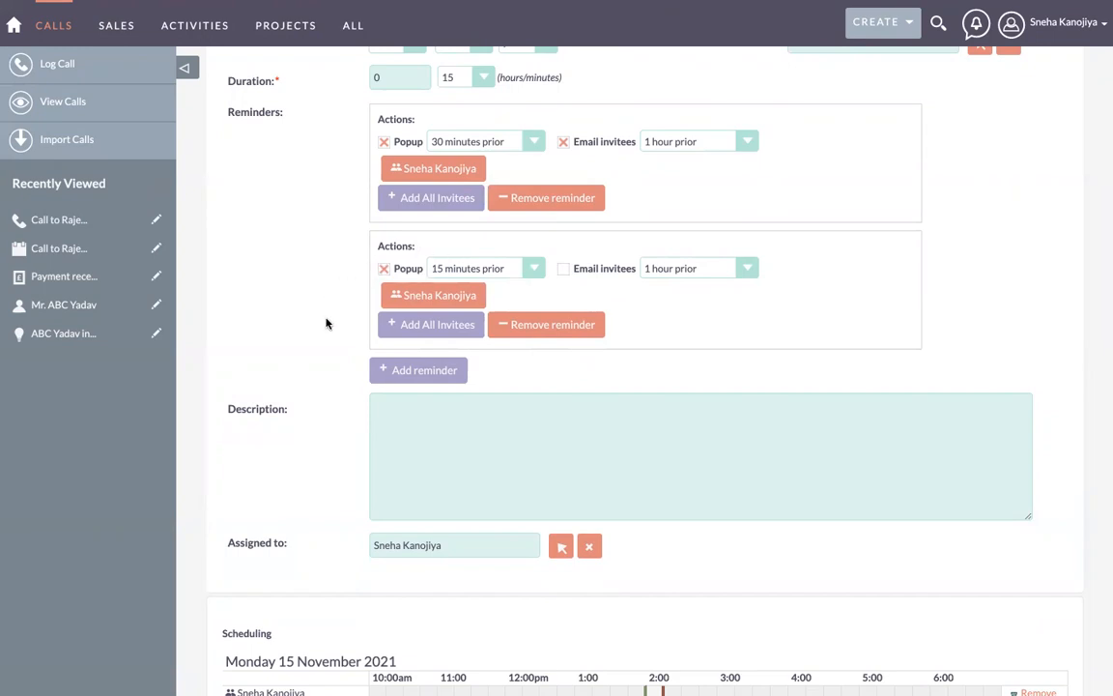
pyautogui.scroll(-3, 319, 399)
pyautogui.scroll(5, 319, 399)
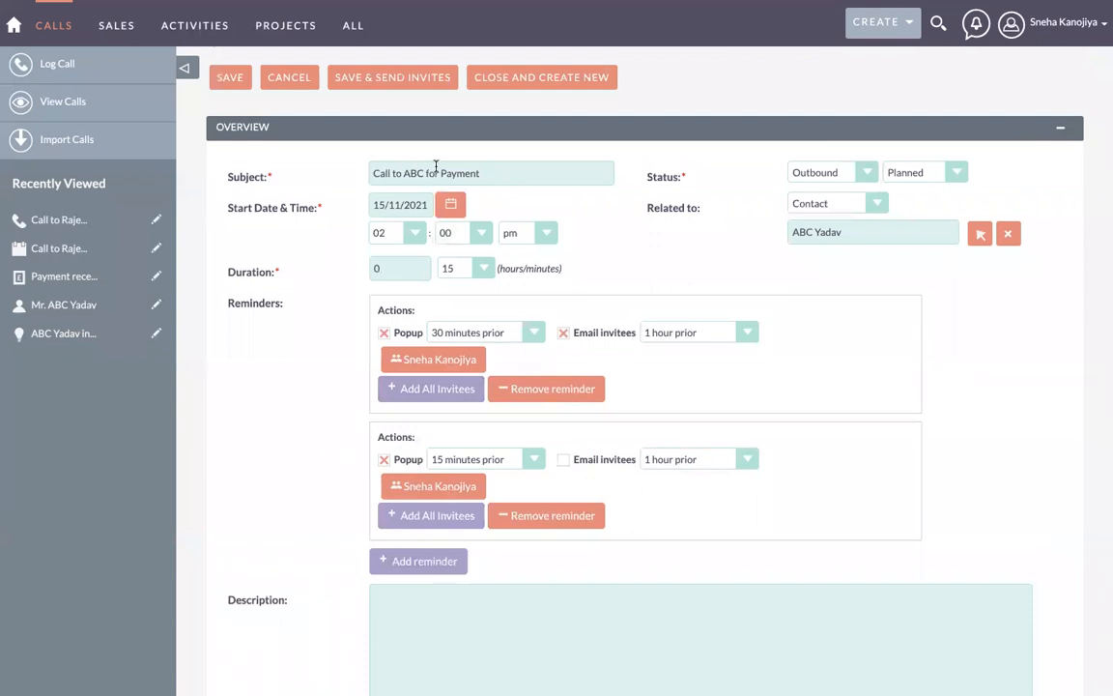
pyautogui.scroll(-4, 304, 450)
pyautogui.scroll(-2, 304, 450)
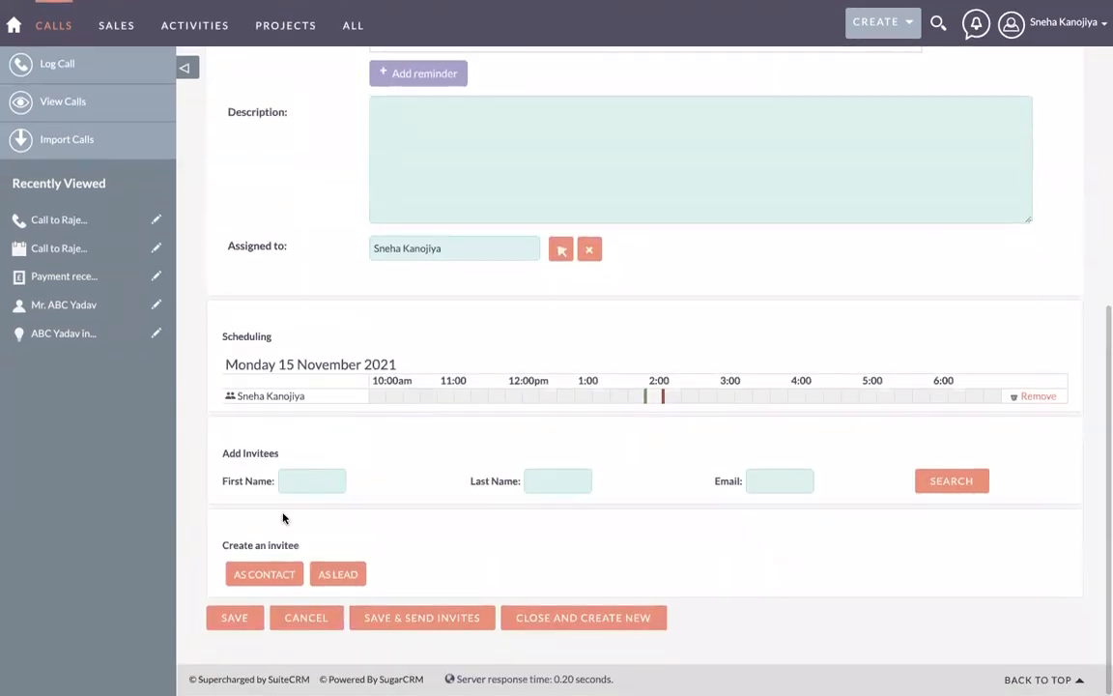
# Step: Save the 'Call to ABC for Payment' call and review its detail view
pyautogui.click(228, 618)
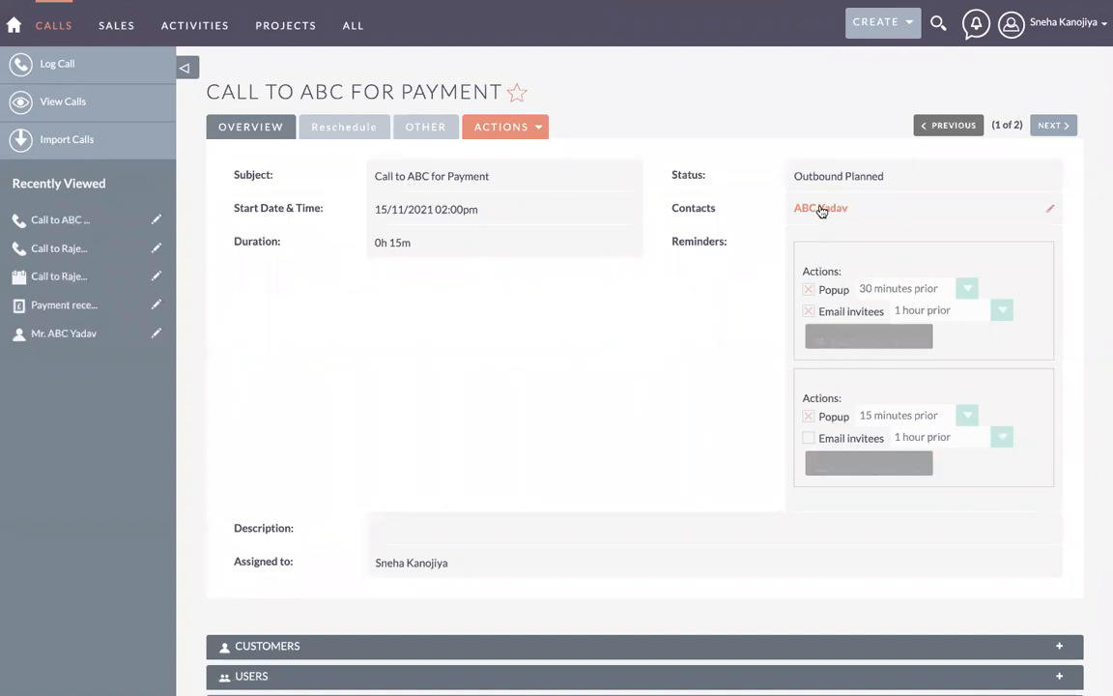
pyautogui.scroll(-3, 638, 400)
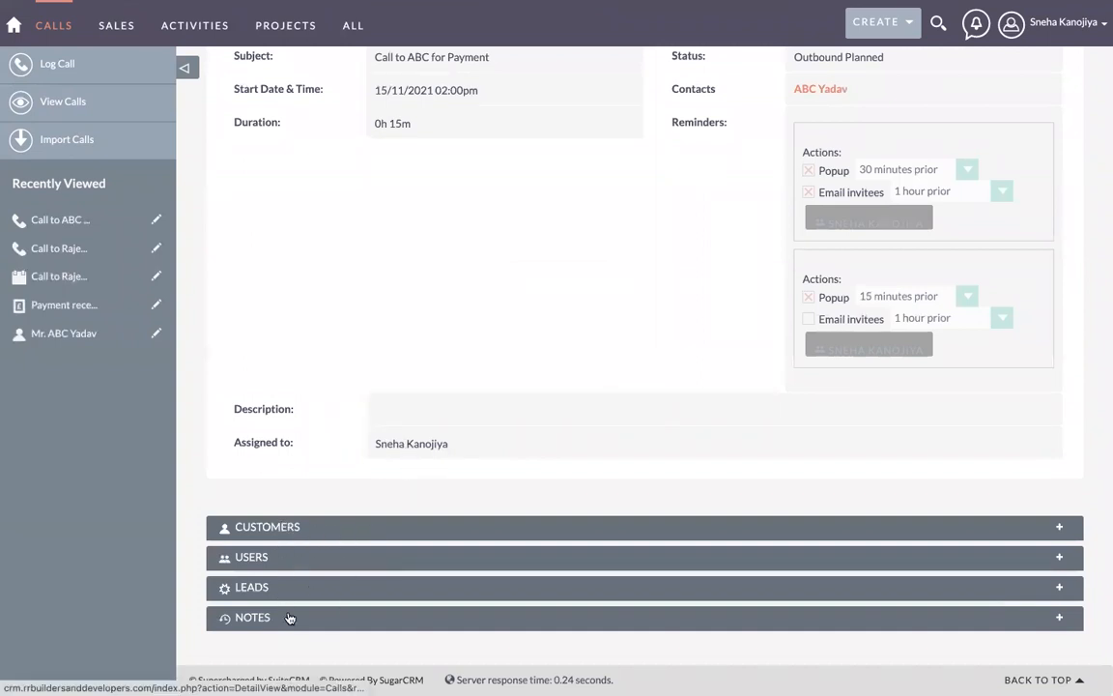
# Step: Expand the call's Customers, Users, Leads and Notes subpanels
pyautogui.click(326, 529)
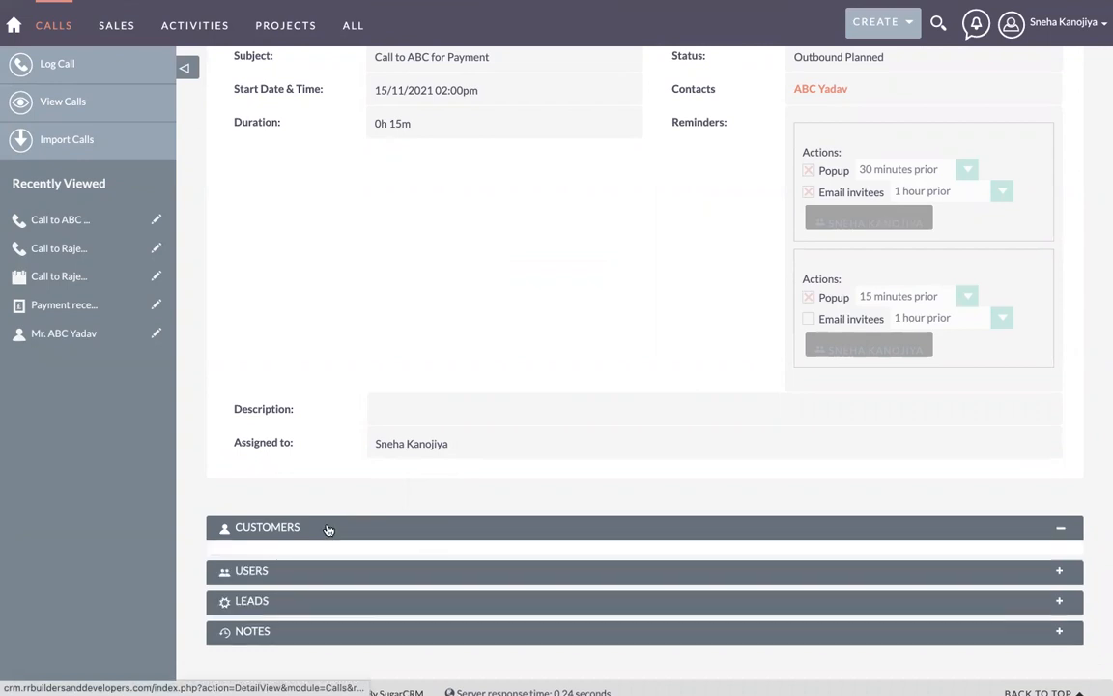
pyautogui.scroll(-2, 327, 528)
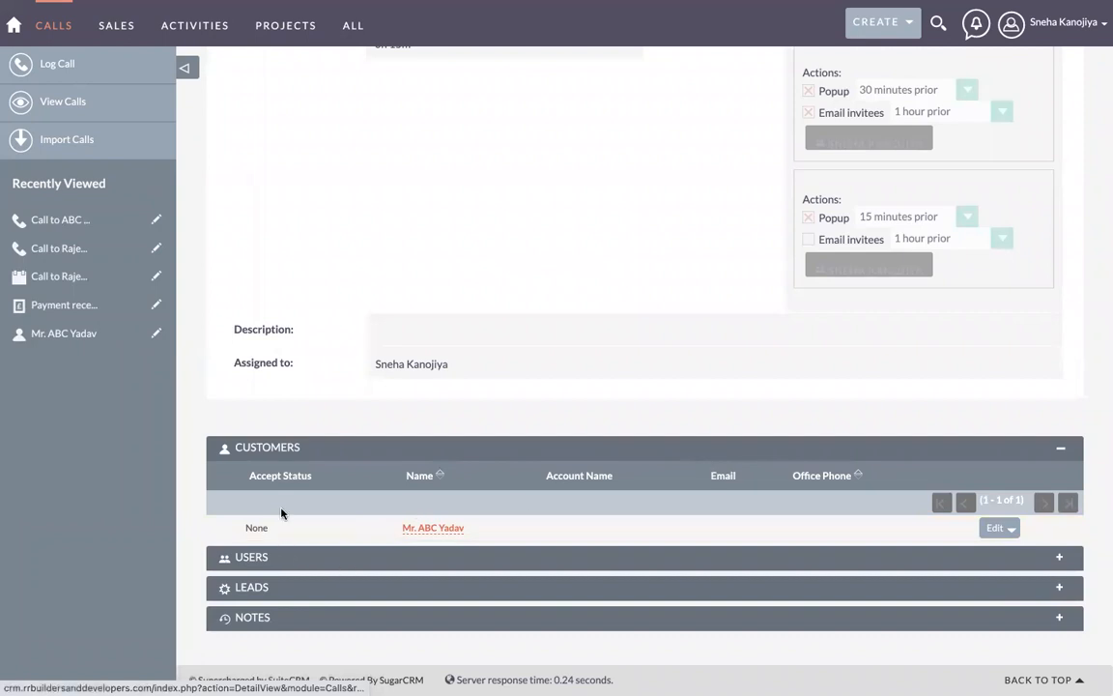
pyautogui.click(313, 558)
pyautogui.scroll(-2, 315, 558)
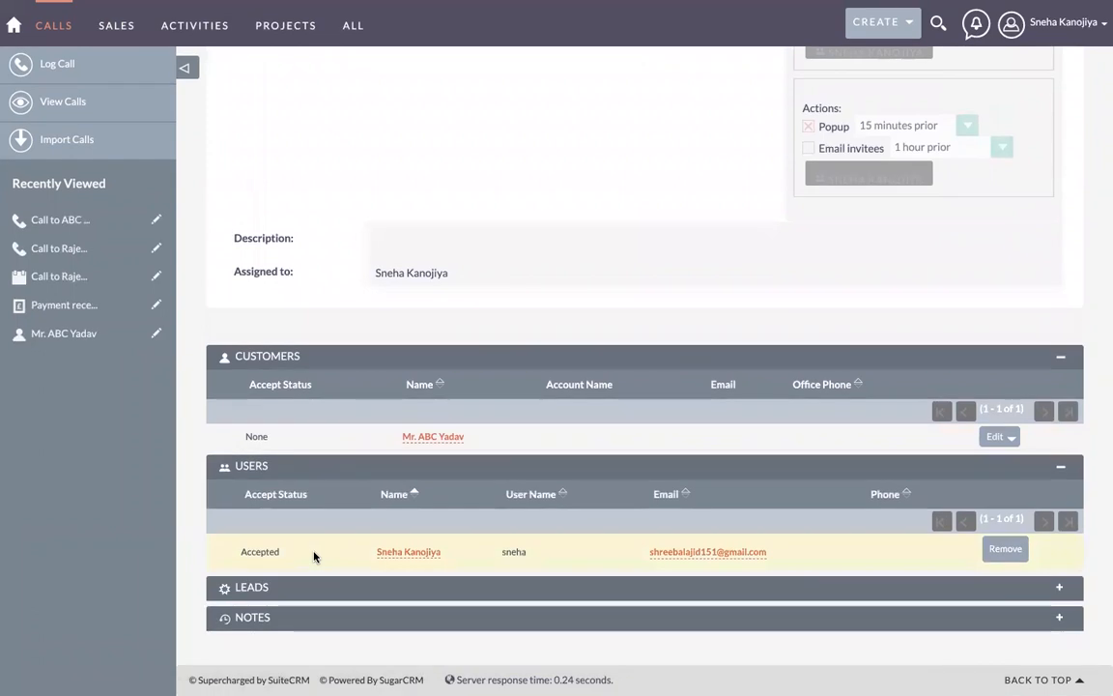
pyautogui.click(318, 587)
pyautogui.scroll(-2, 319, 591)
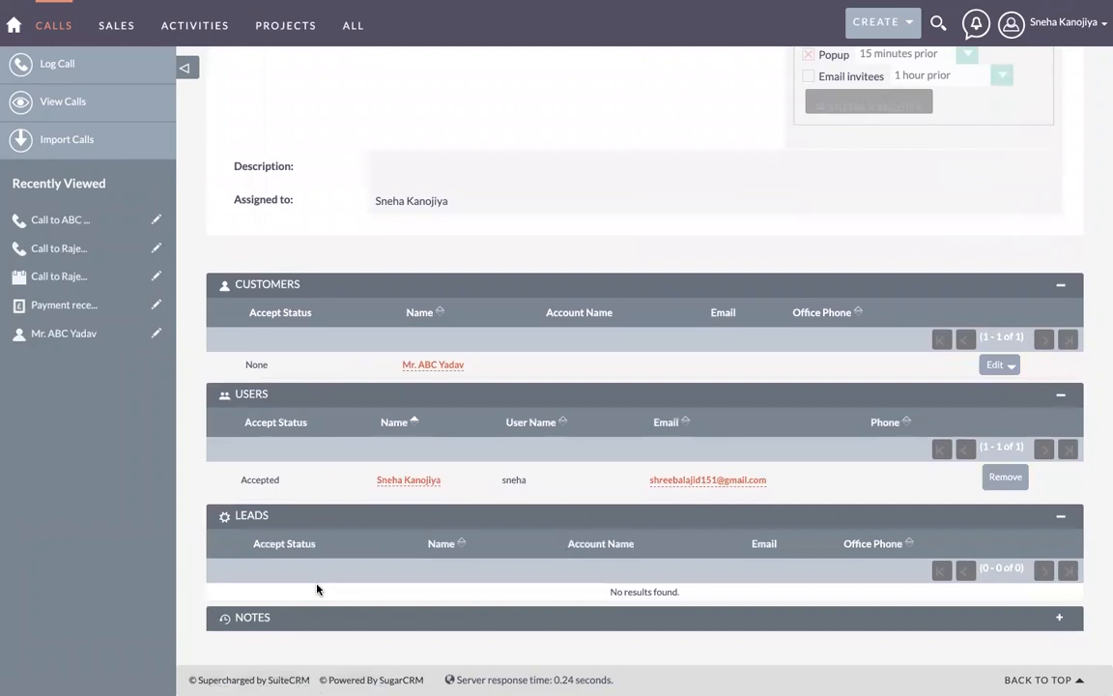
pyautogui.click(324, 616)
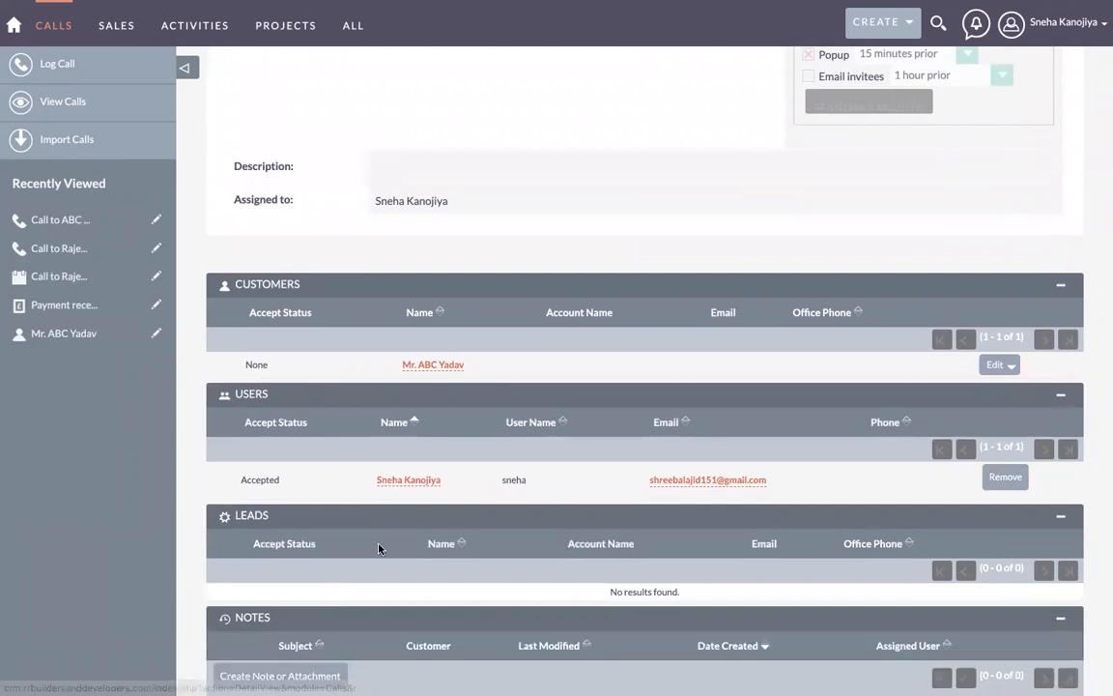
pyautogui.scroll(-2, 377, 548)
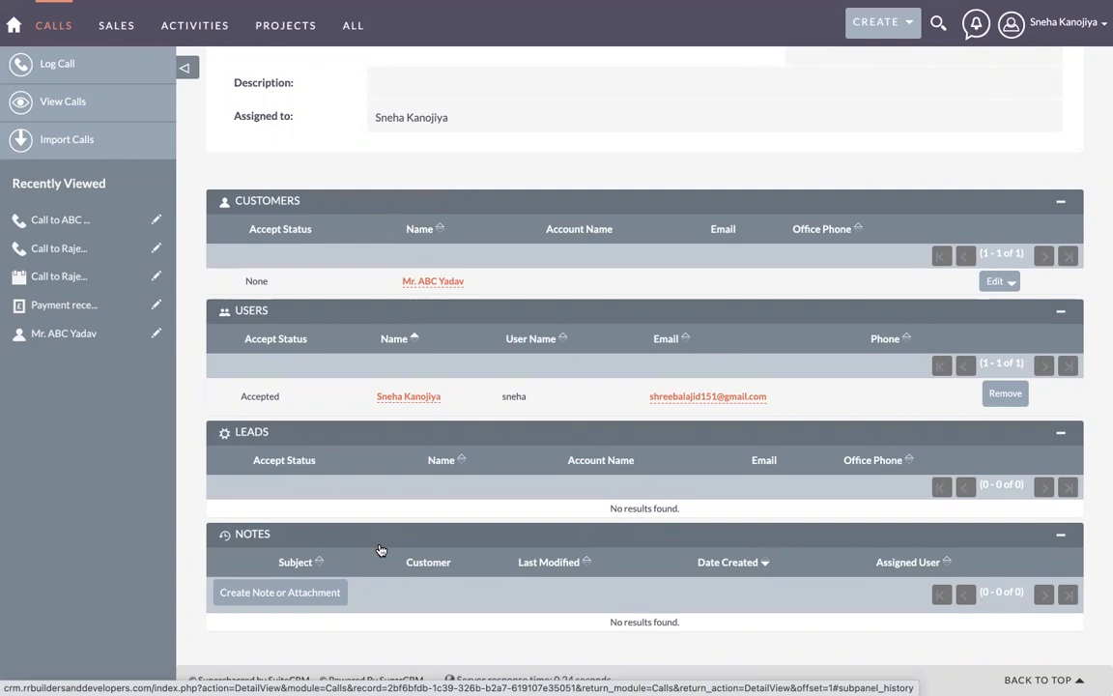
# Step: Collapse the Customers, Users and Leads subpanels, leaving Notes expanded
pyautogui.scroll(3, 380, 550)
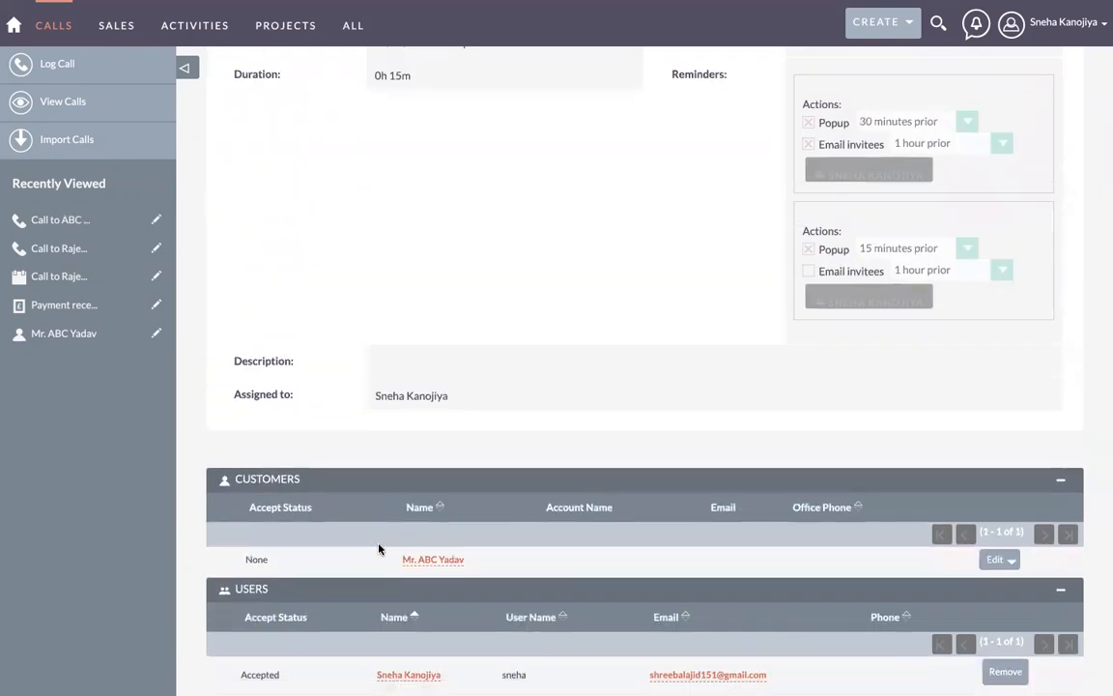
pyautogui.click(354, 483)
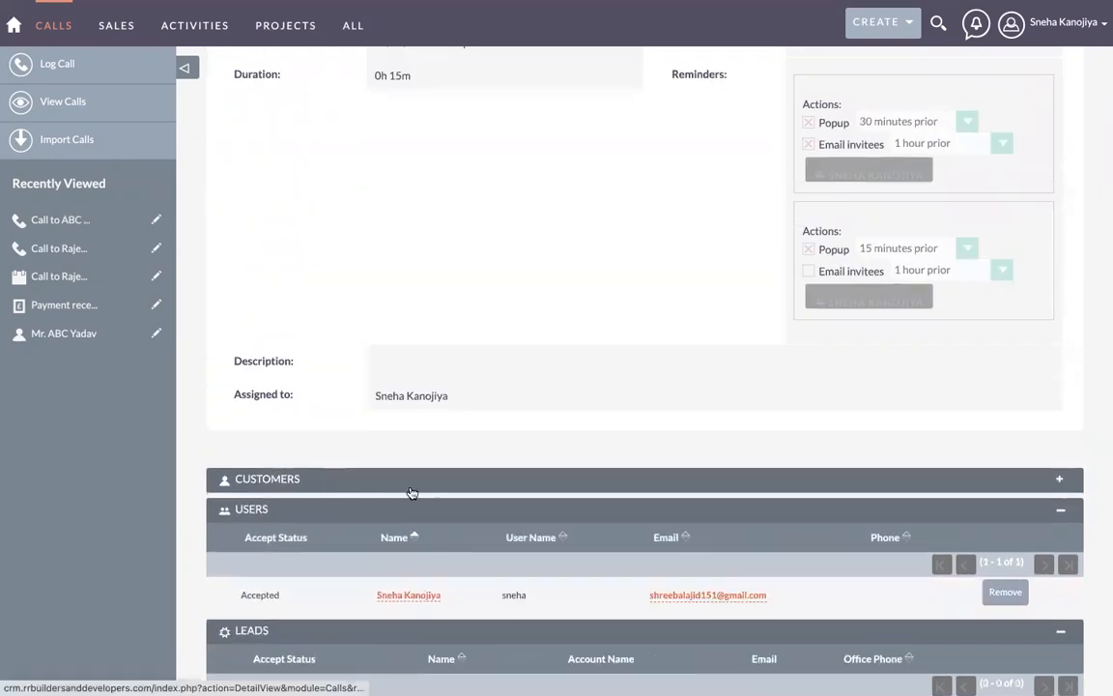
pyautogui.click(326, 518)
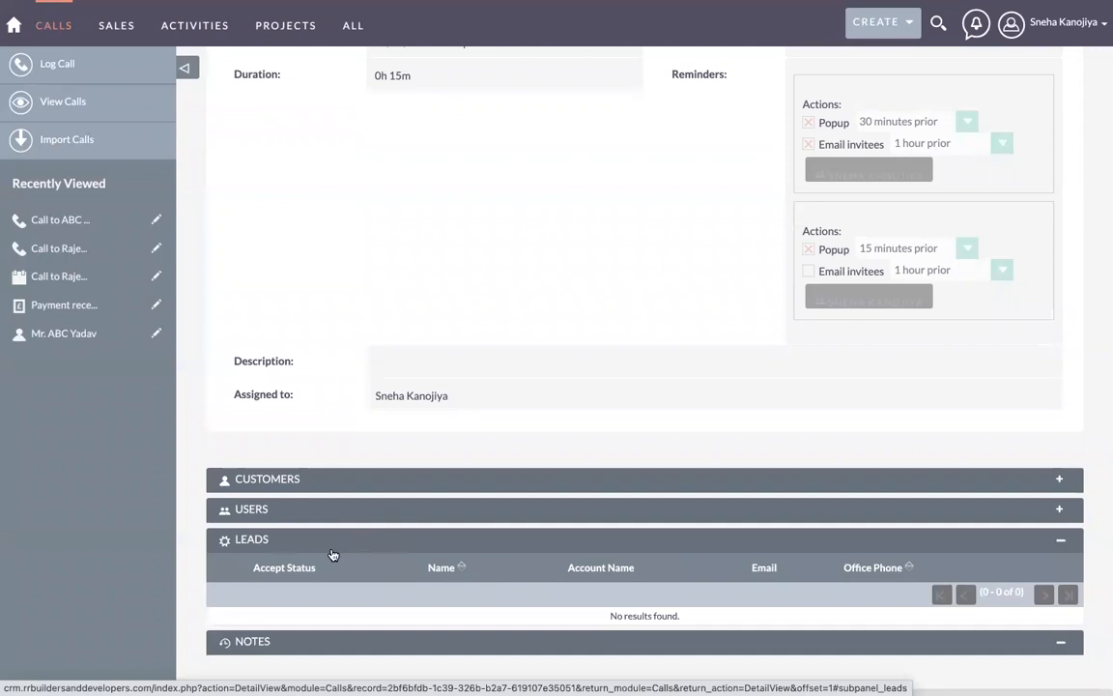
pyautogui.click(331, 554)
pyautogui.scroll(3, 331, 554)
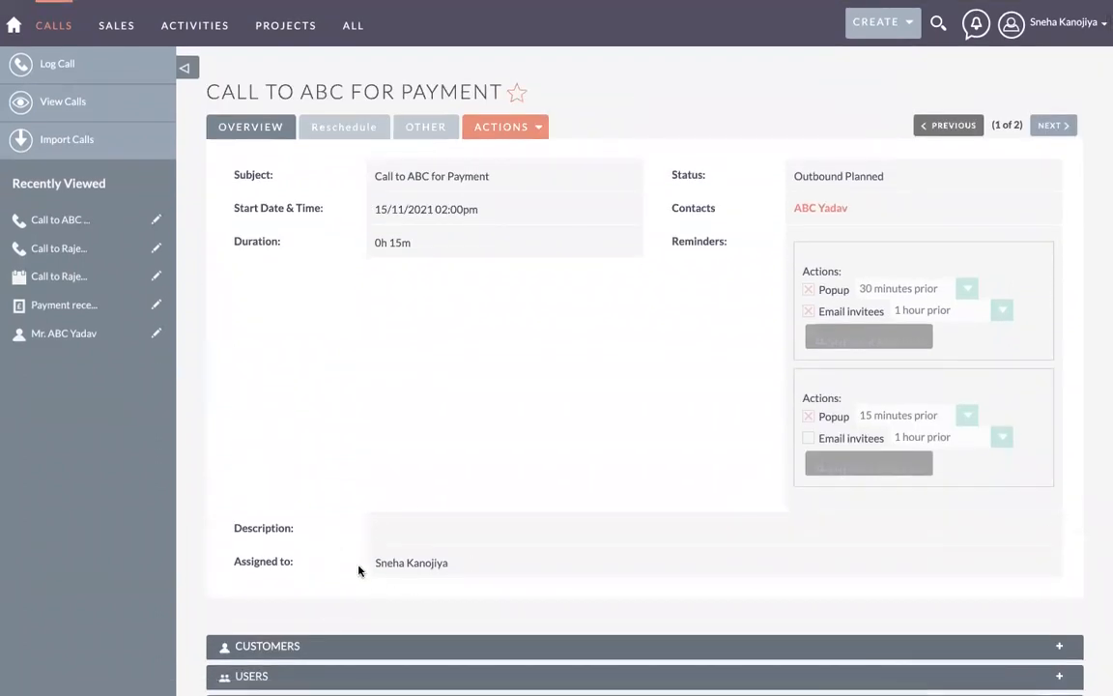
pyautogui.scroll(-2, 356, 564)
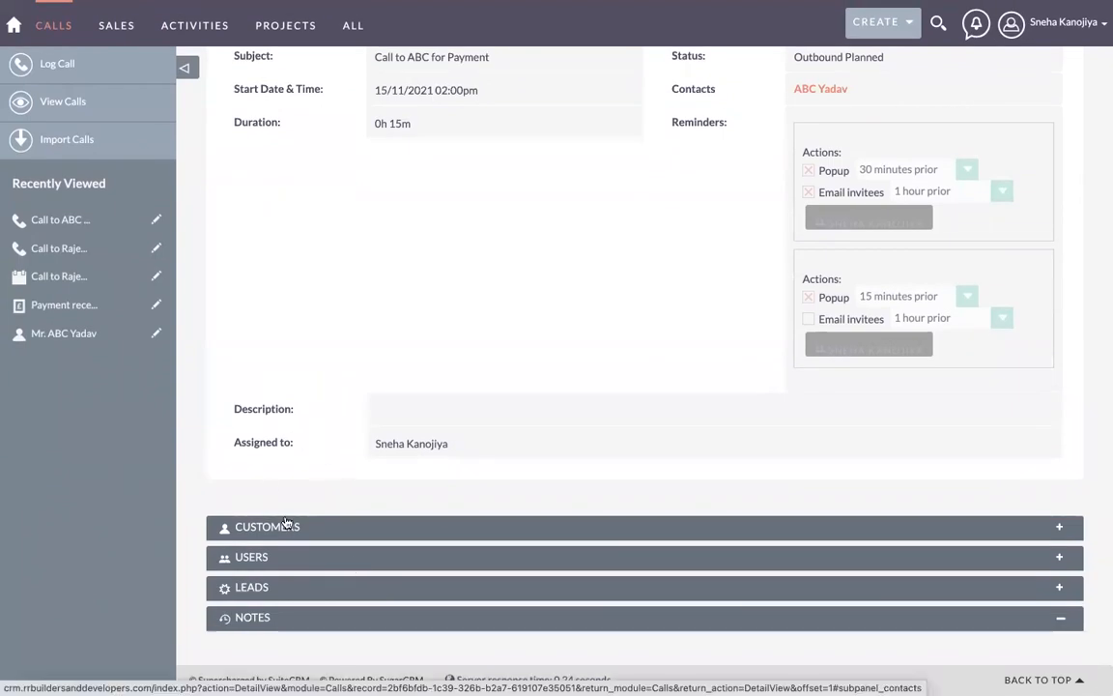
pyautogui.scroll(2, 285, 523)
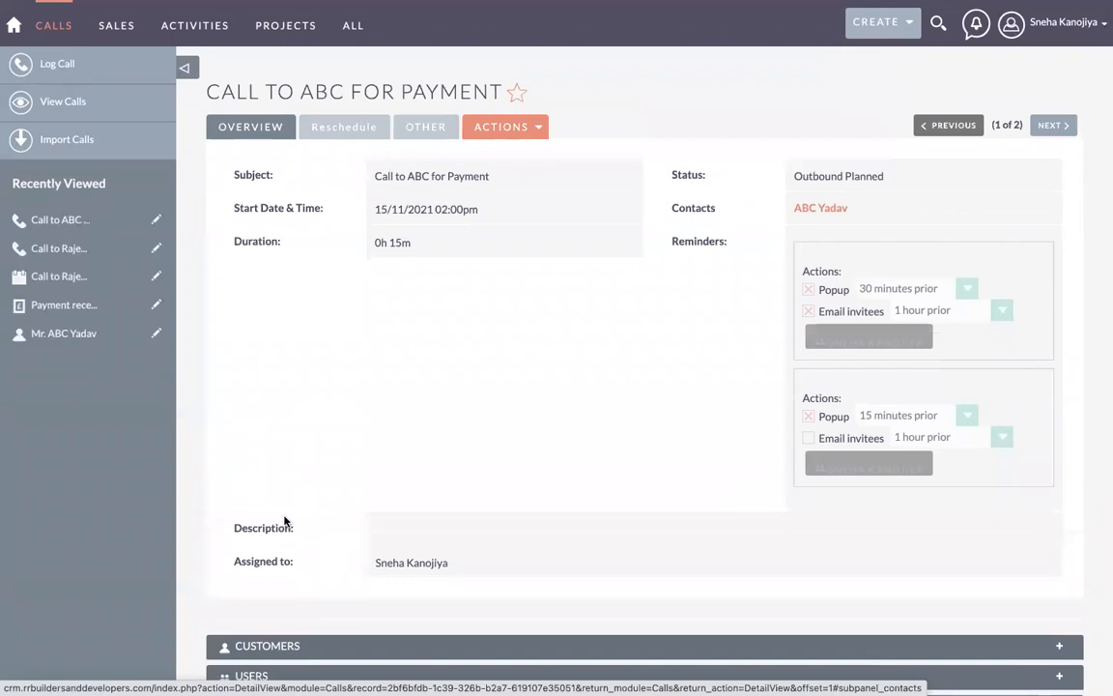
# Step: Show the calls list, then the Calendar week of 14–20 November 2021
pyautogui.click(66, 102)
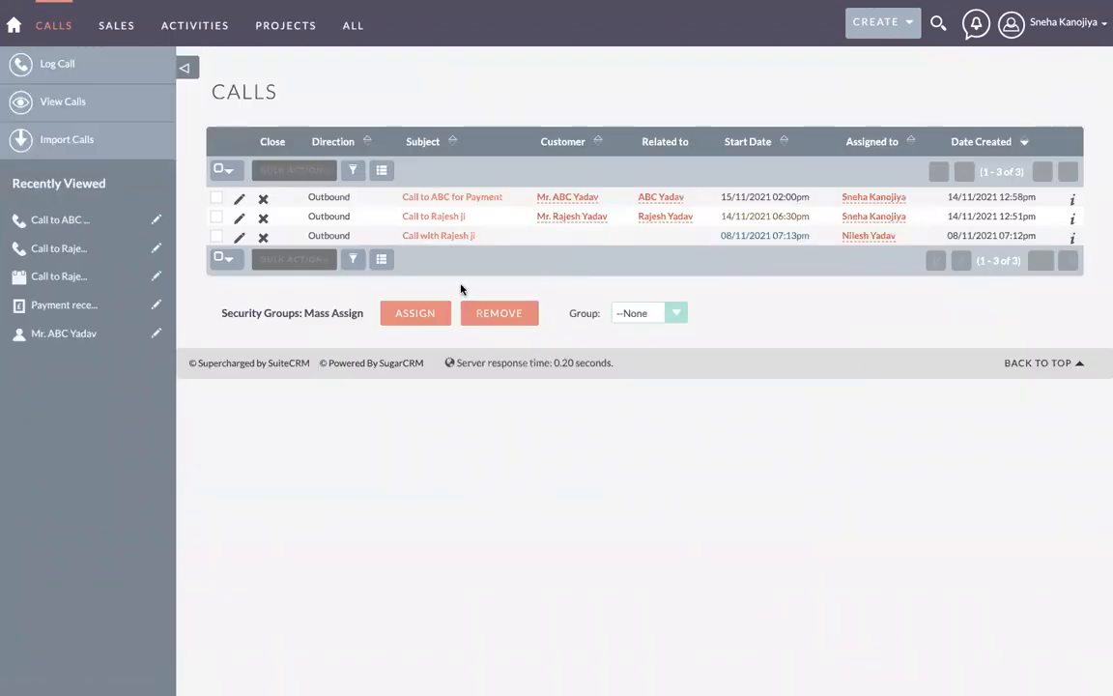
pyautogui.moveTo(287, 51)
pyautogui.moveTo(193, 30)
pyautogui.click(207, 113)
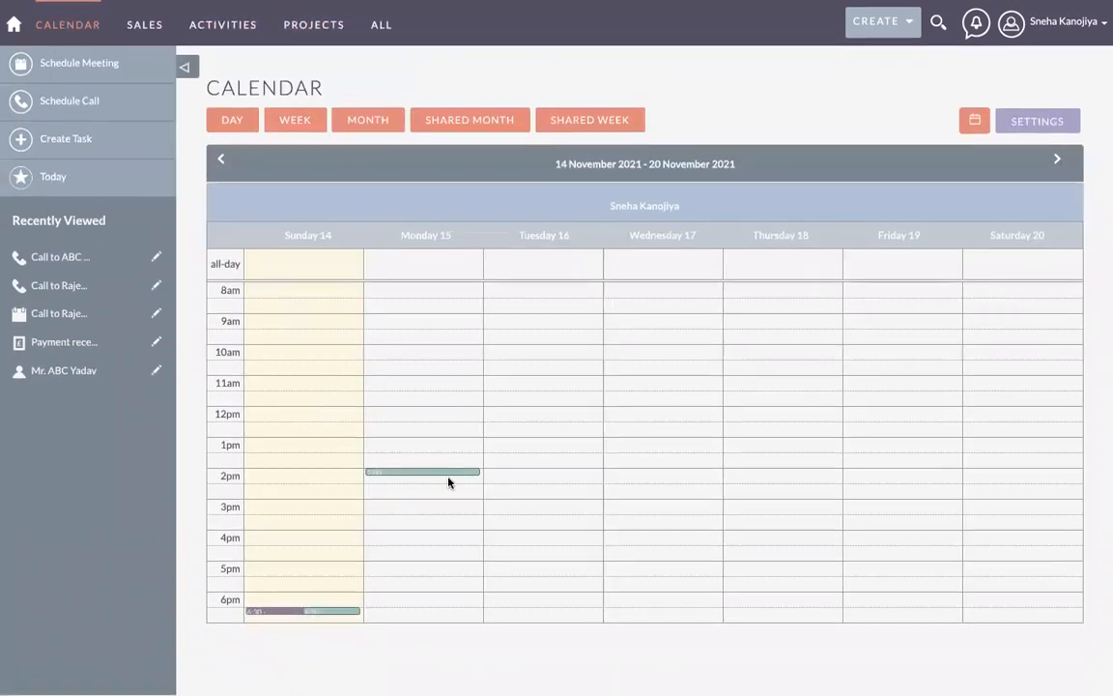
pyautogui.moveTo(418, 472)
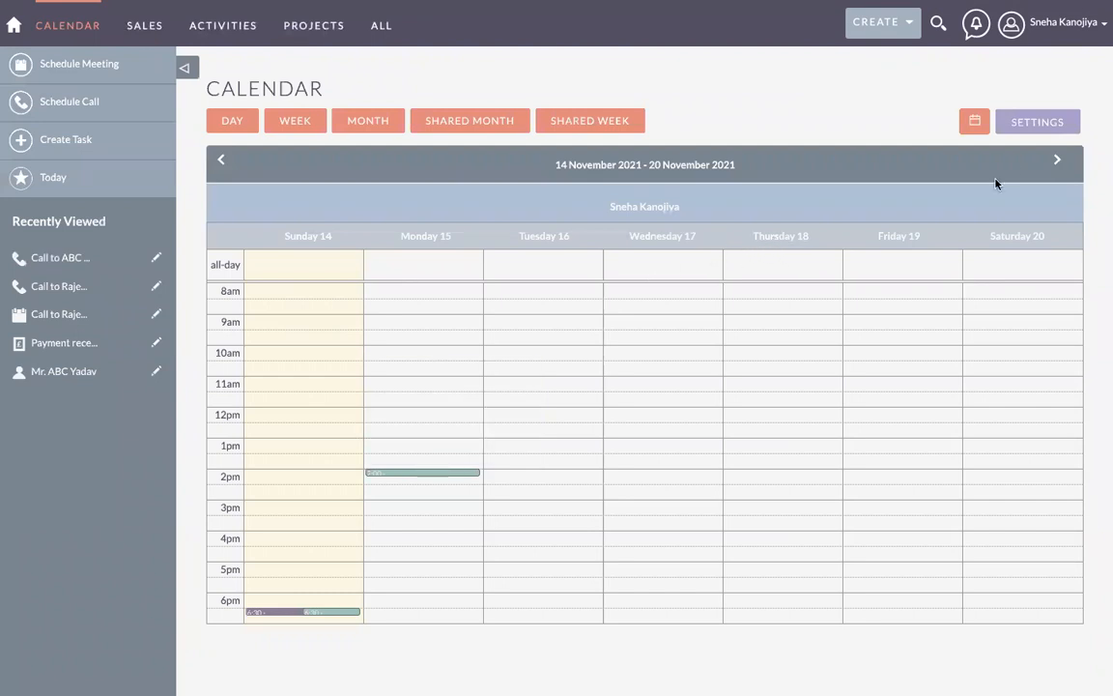
pyautogui.click(1034, 124)
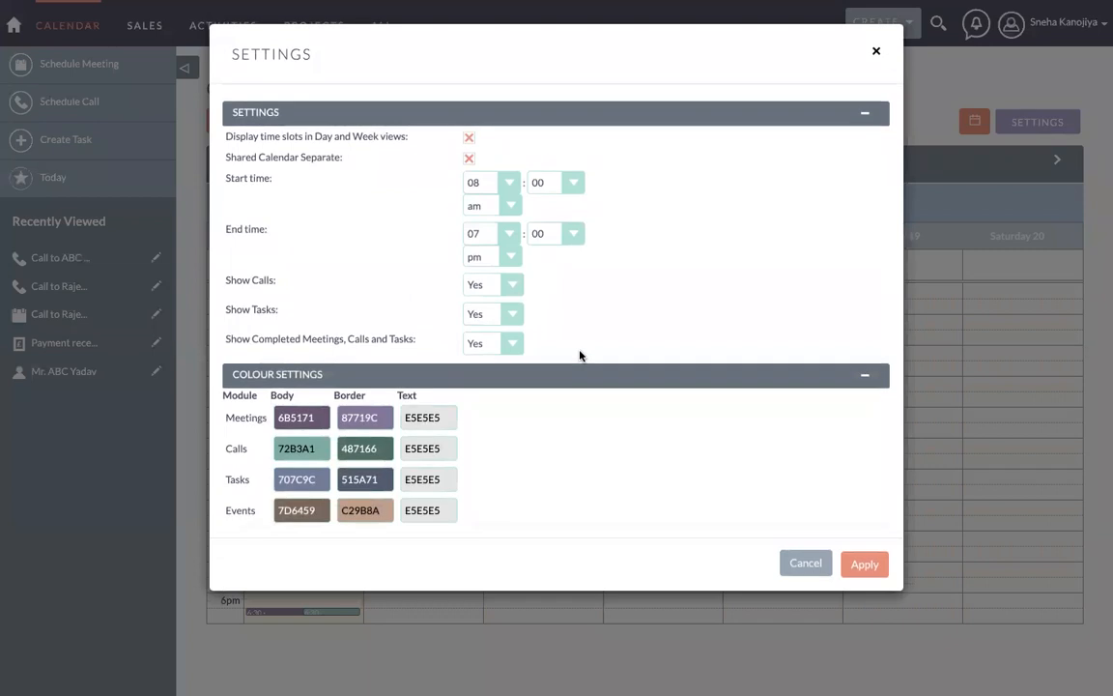
pyautogui.click(875, 53)
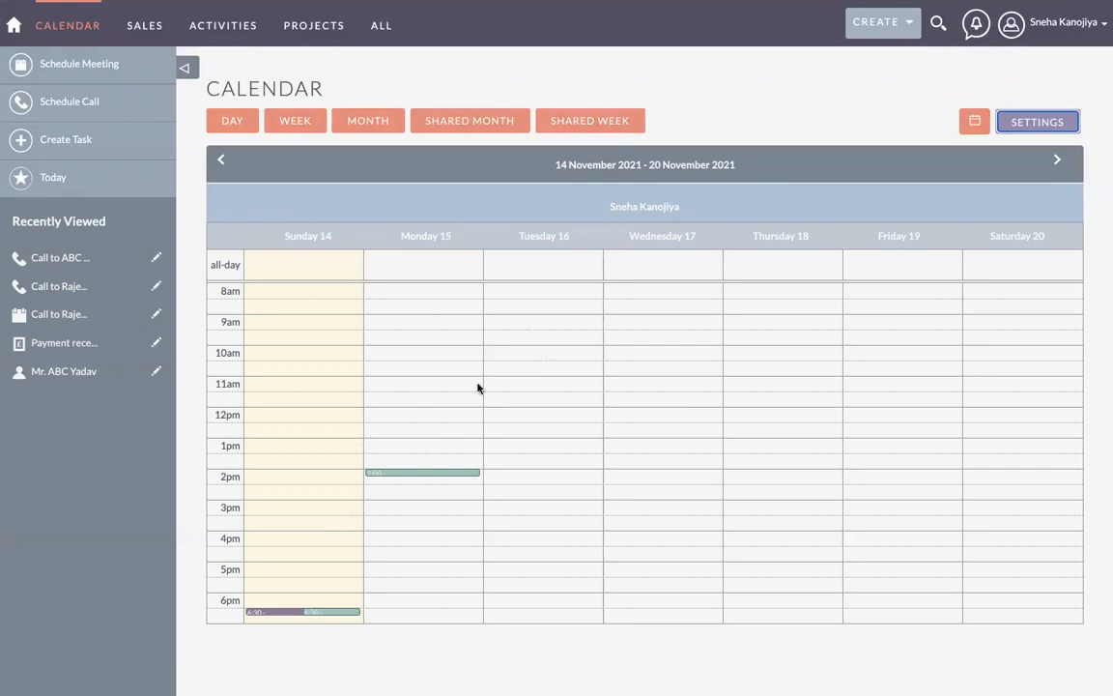
pyautogui.moveTo(380, 473)
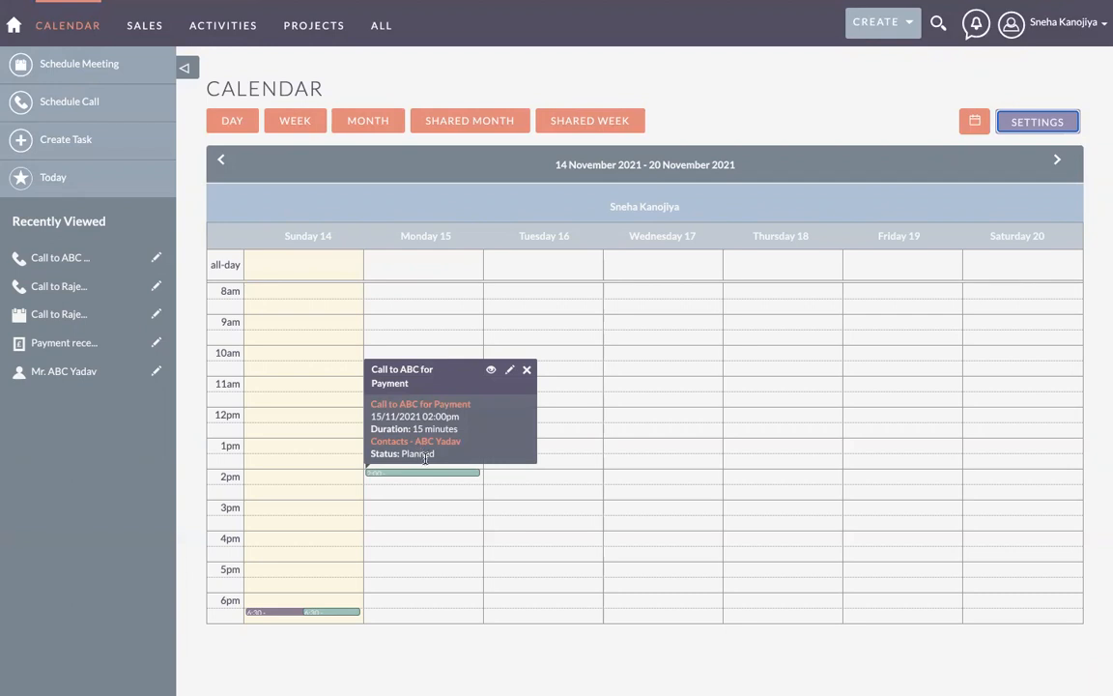
pyautogui.click(334, 425)
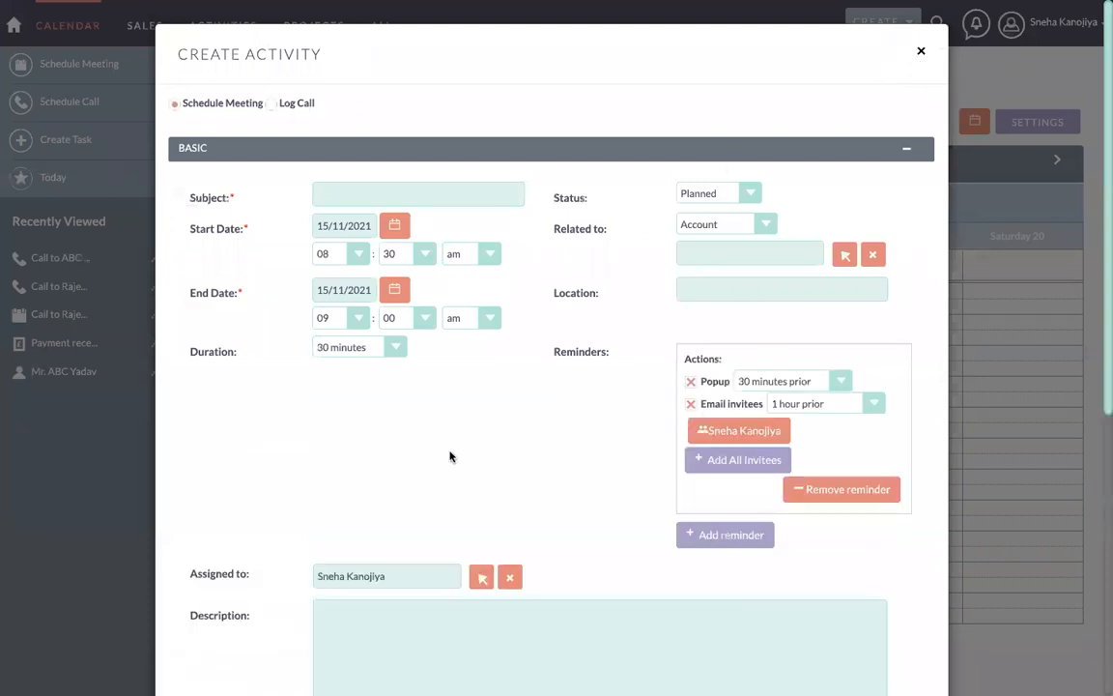
pyautogui.scroll(-5, 449, 456)
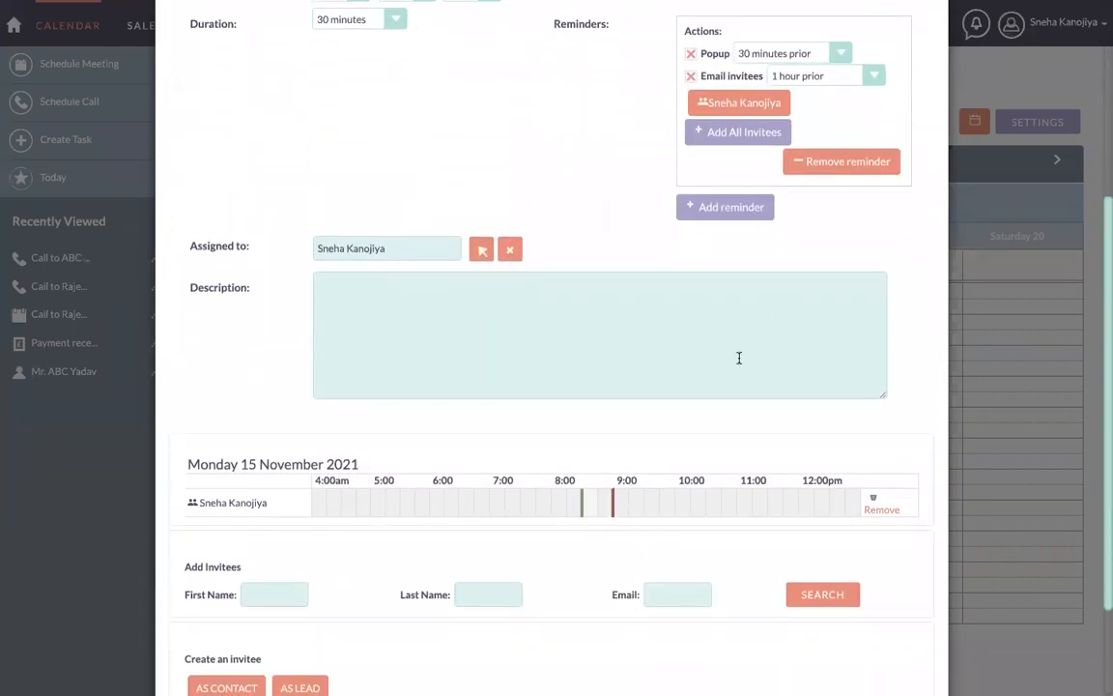
pyautogui.scroll(5, 739, 358)
pyautogui.click(919, 49)
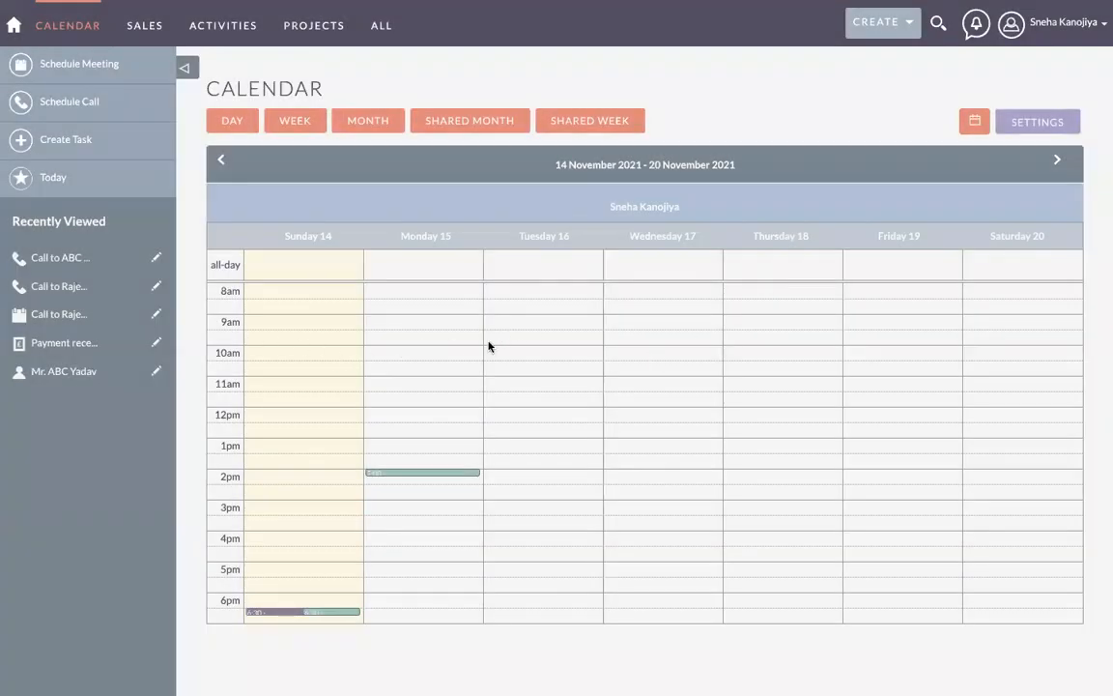
pyautogui.click(515, 333)
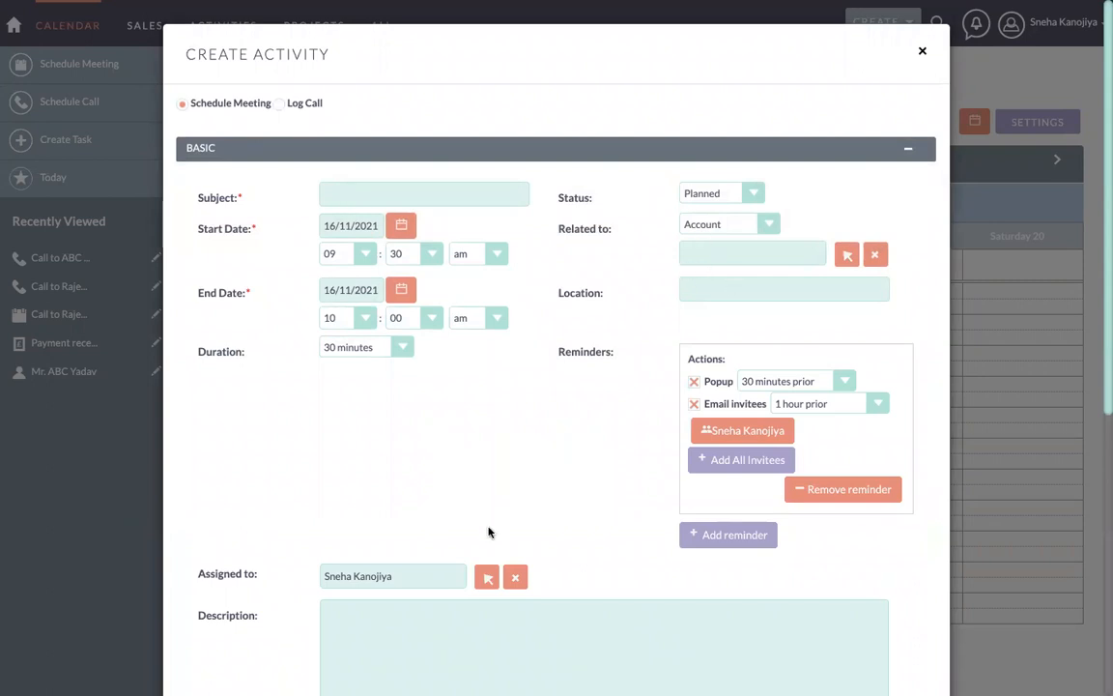
pyautogui.scroll(-3, 490, 532)
pyautogui.scroll(3, 814, 199)
pyautogui.click(921, 54)
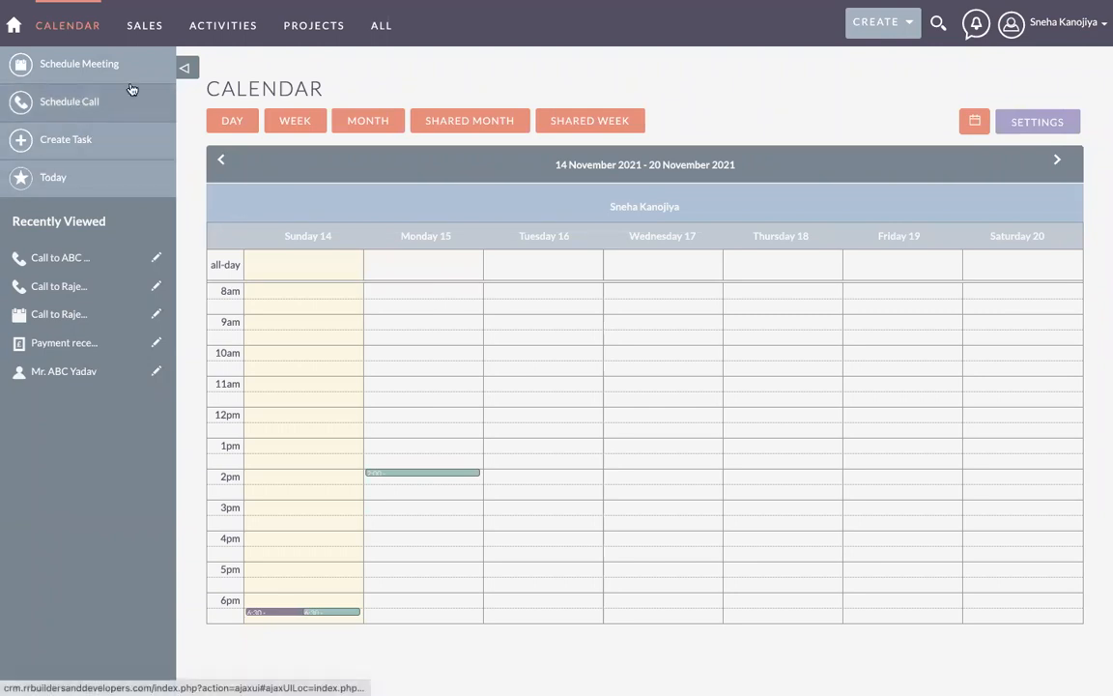
# Step: Open the Notes module from the Activities menu
pyautogui.moveTo(214, 35)
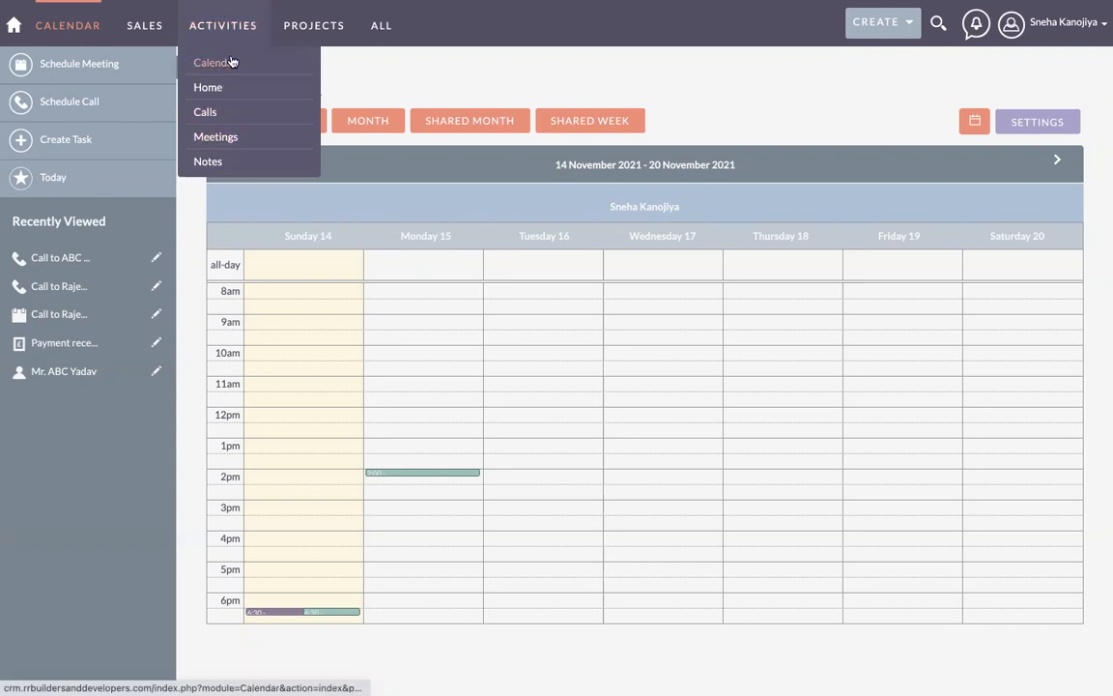
pyautogui.click(218, 164)
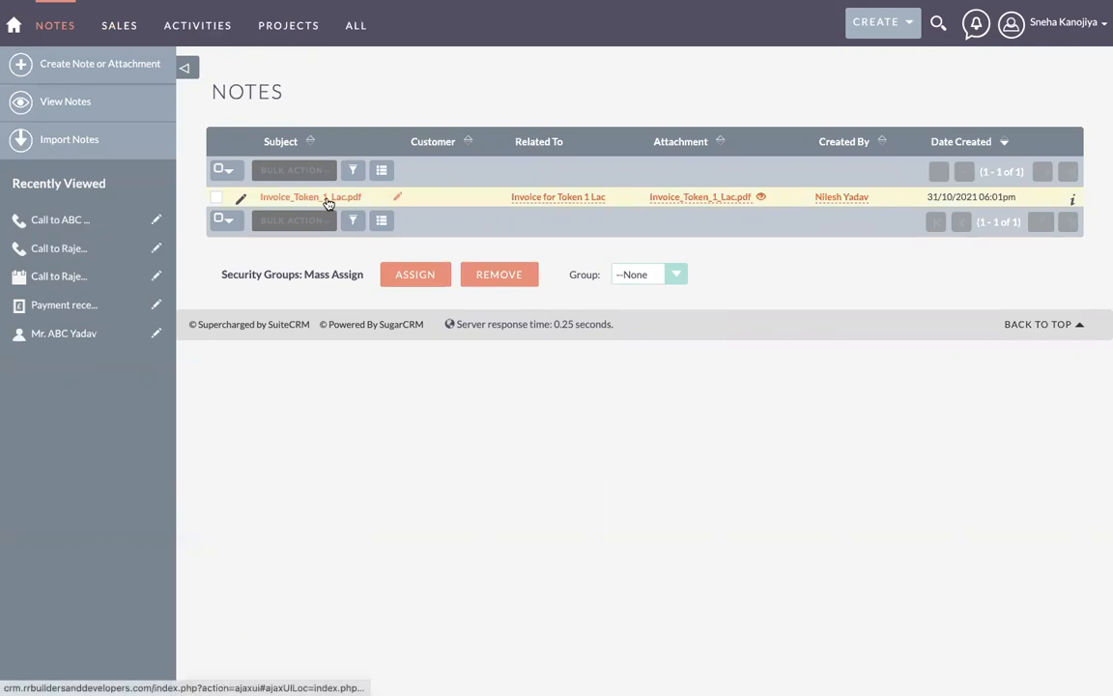
# Step: Start a new note and set its Related To type to Contact
pyautogui.click(94, 70)
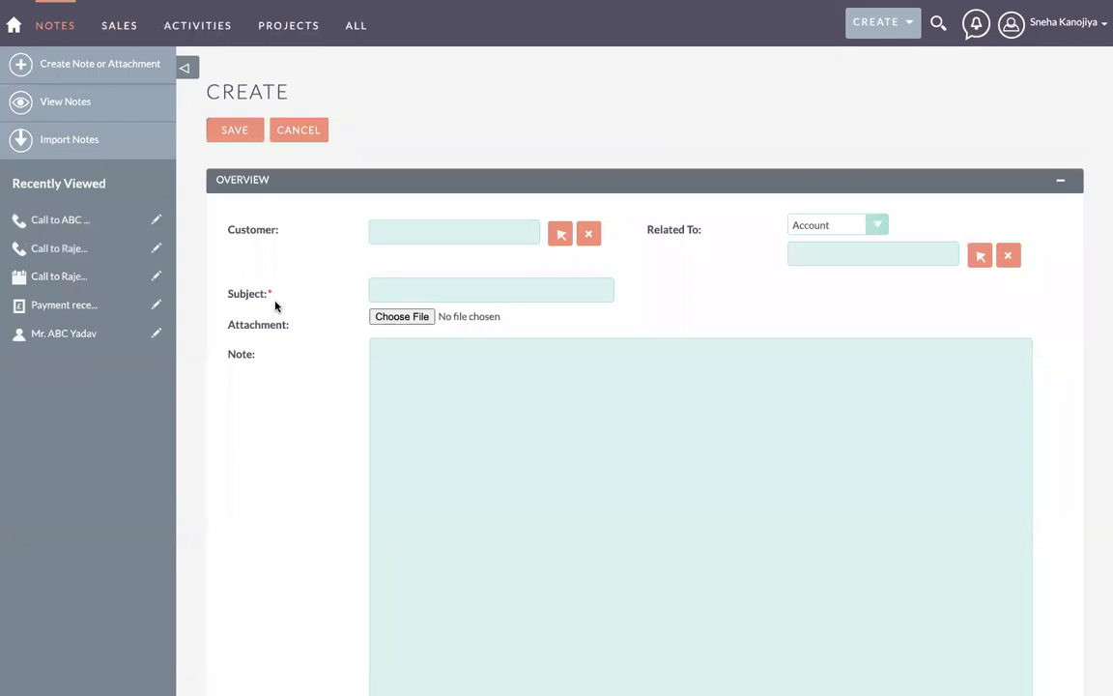
pyautogui.click(416, 233)
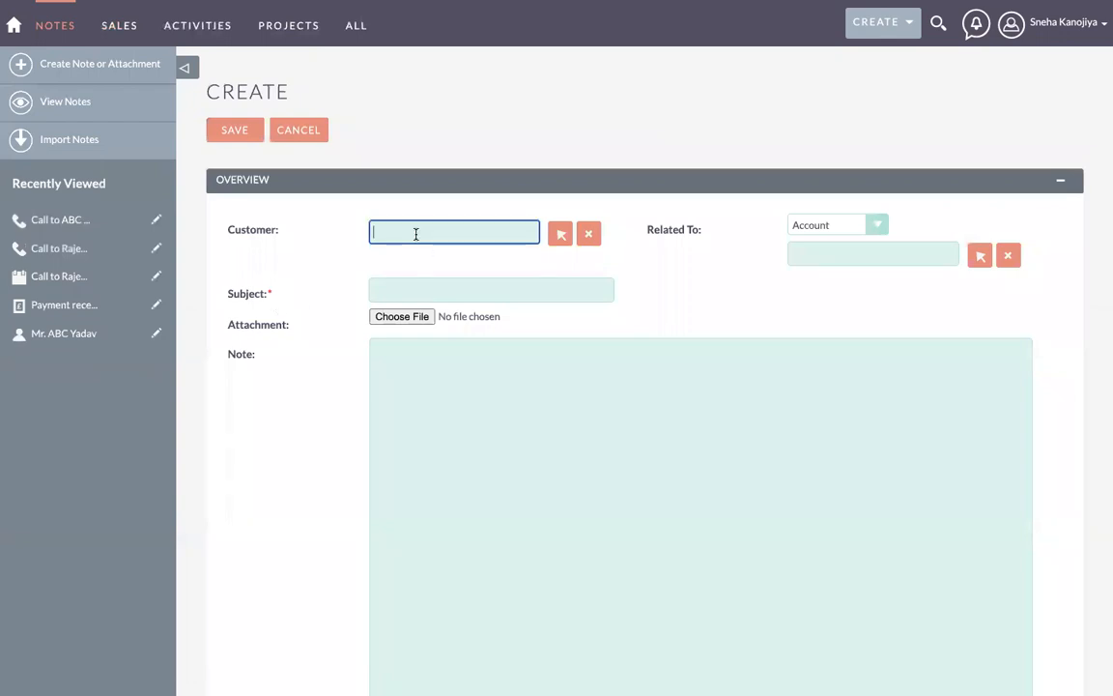
pyautogui.click(808, 228)
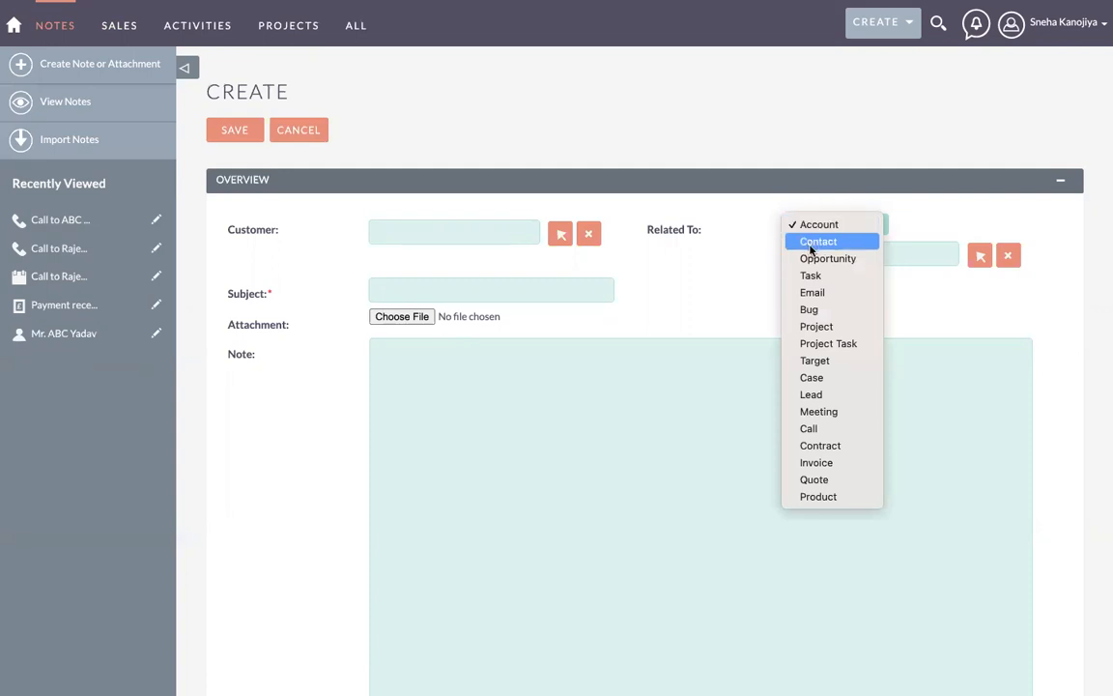
pyautogui.click(811, 249)
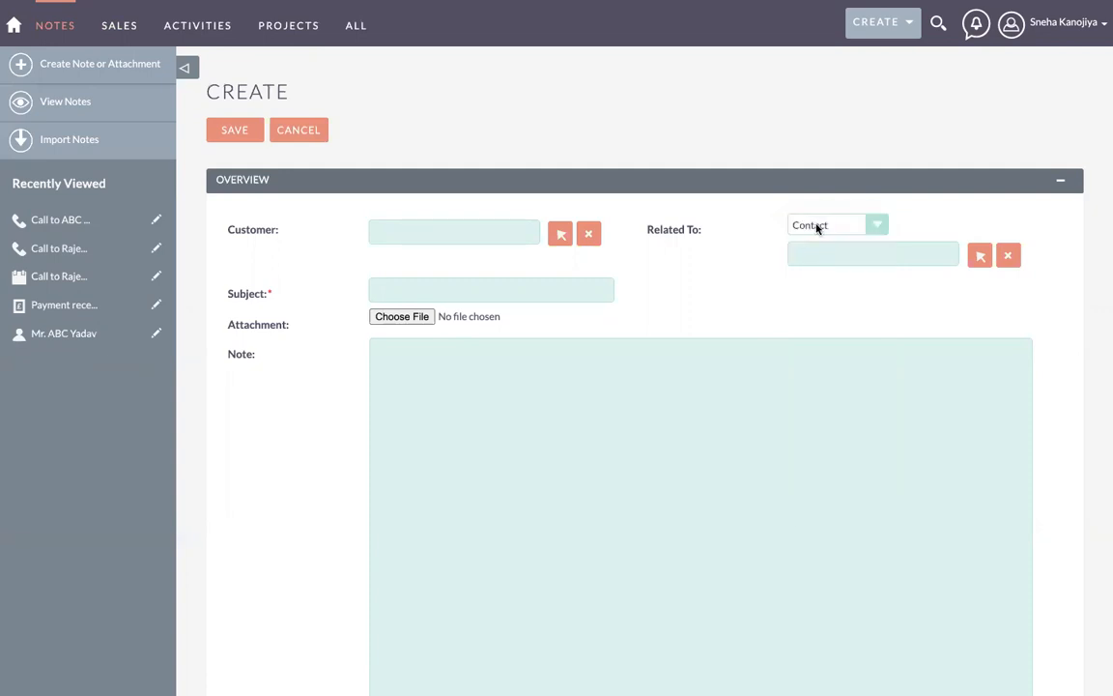
pyautogui.click(819, 228)
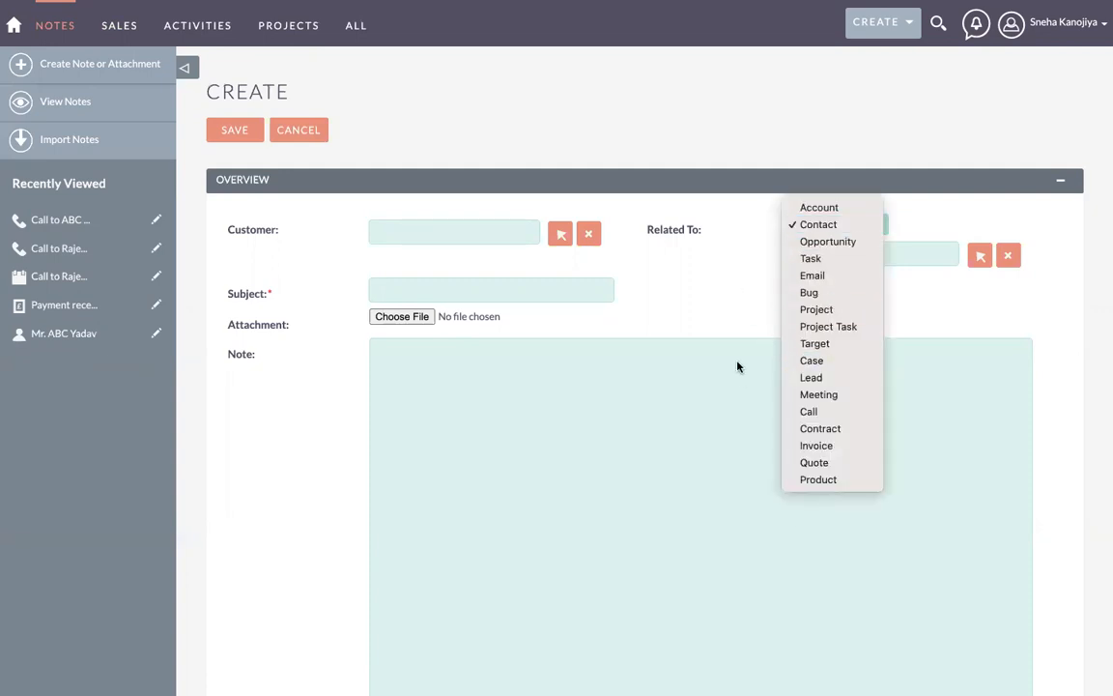
pyautogui.click(737, 284)
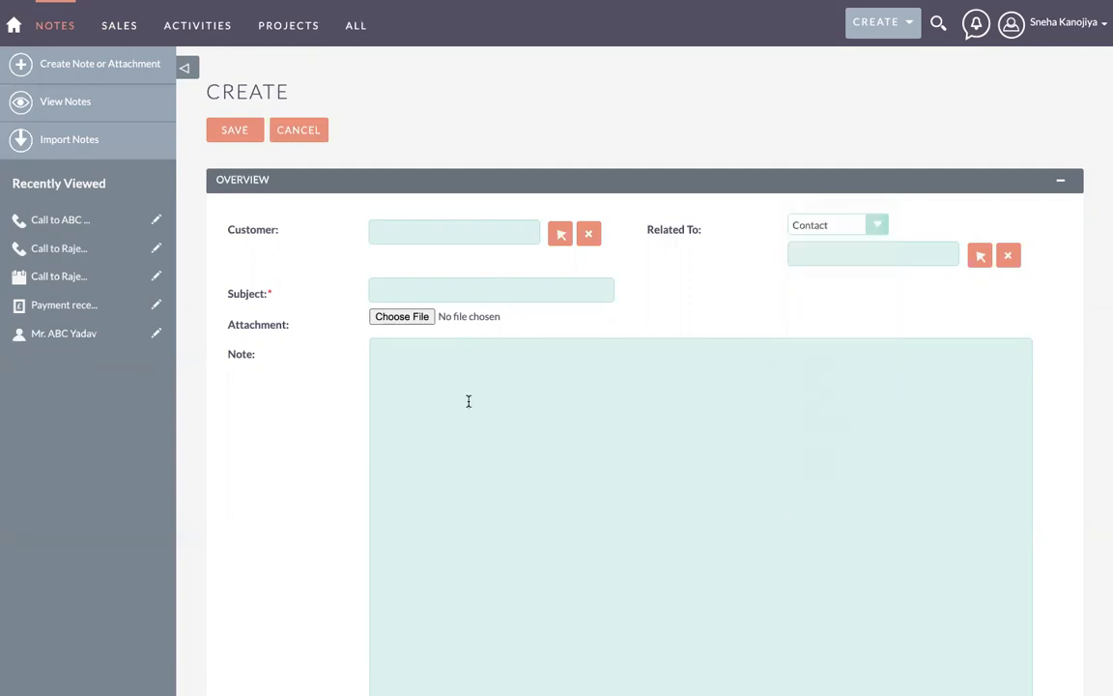
# Step: Leave the unsaved note and confirm returning to the Notes list
pyautogui.scroll(-5, 469, 401)
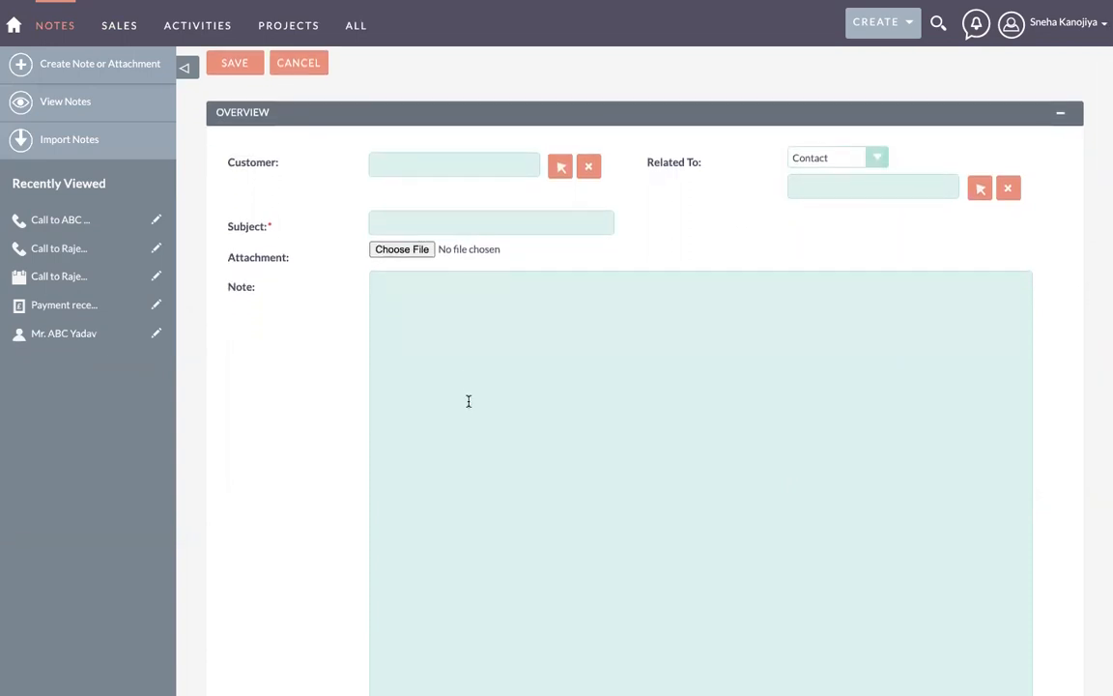
pyautogui.scroll(-2, 469, 401)
pyautogui.scroll(6, 489, 335)
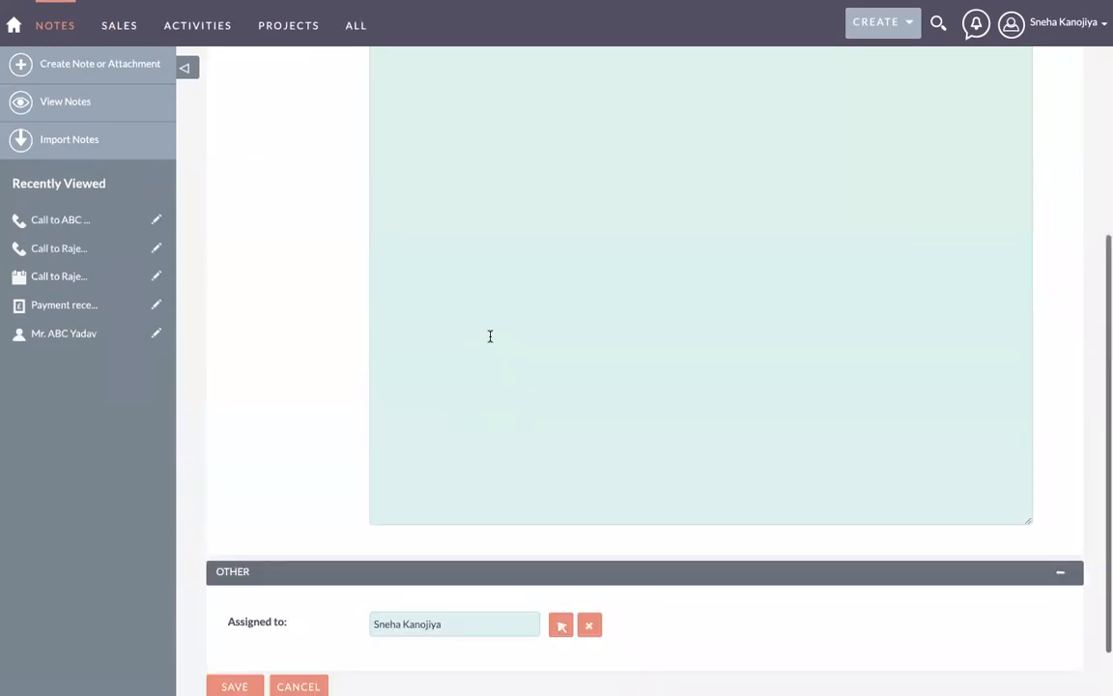
pyautogui.scroll(3, 467, 331)
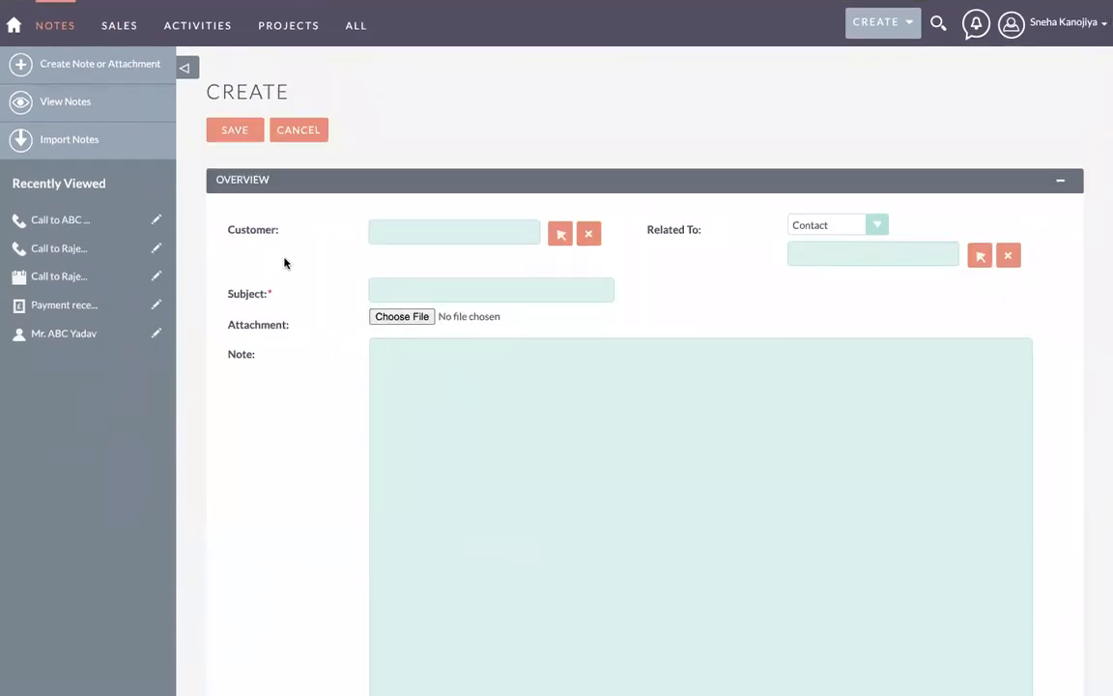
pyautogui.click(79, 102)
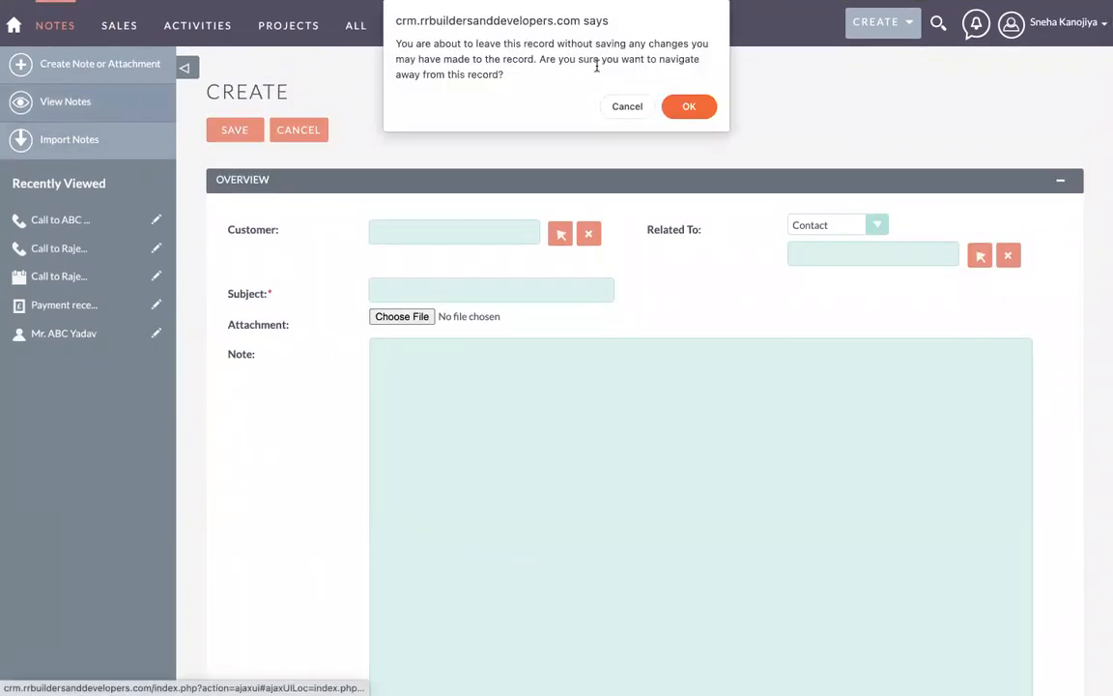
pyautogui.click(689, 108)
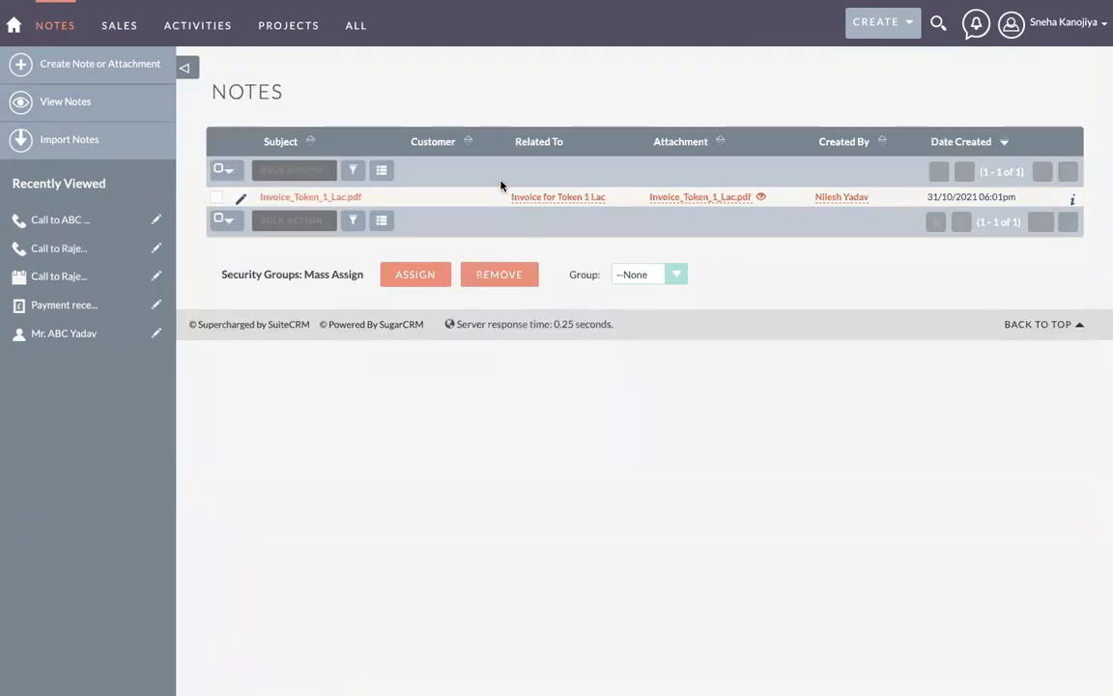
# Step: Open the Leads list from the SALES menu
pyautogui.moveTo(203, 39)
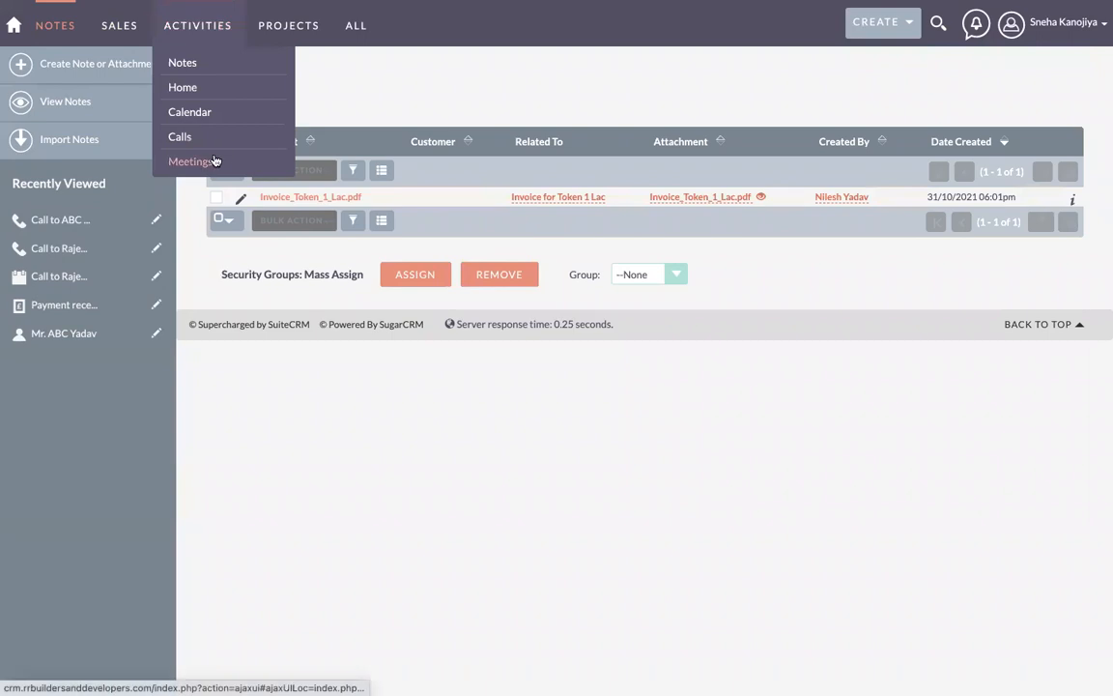
pyautogui.moveTo(114, 43)
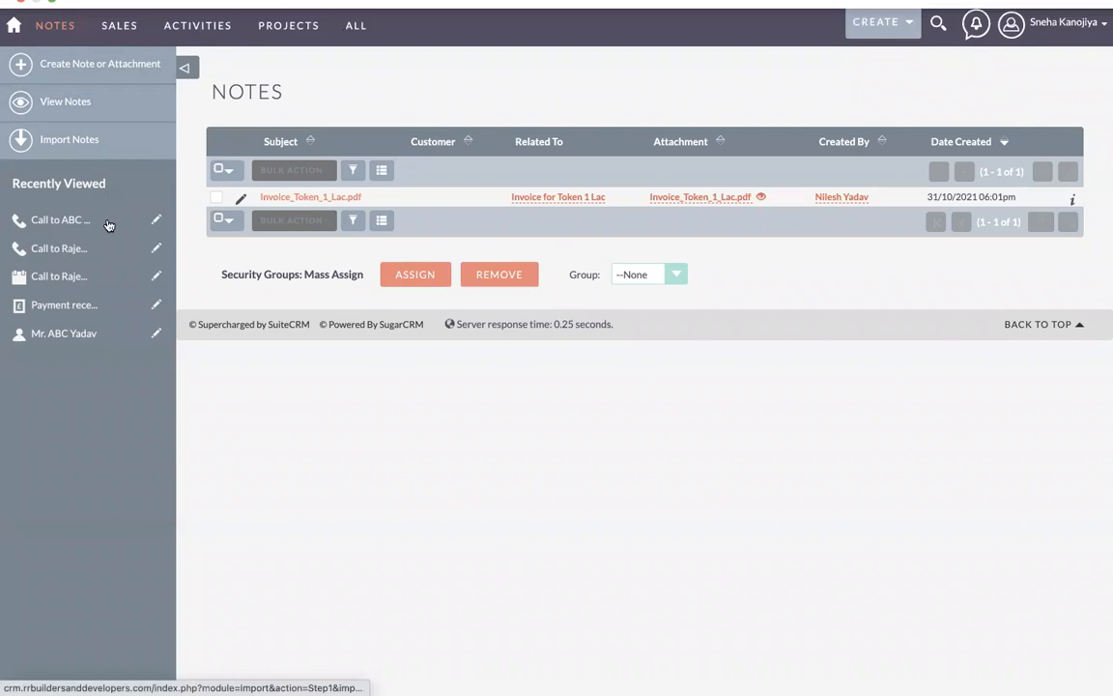
pyautogui.moveTo(122, 12)
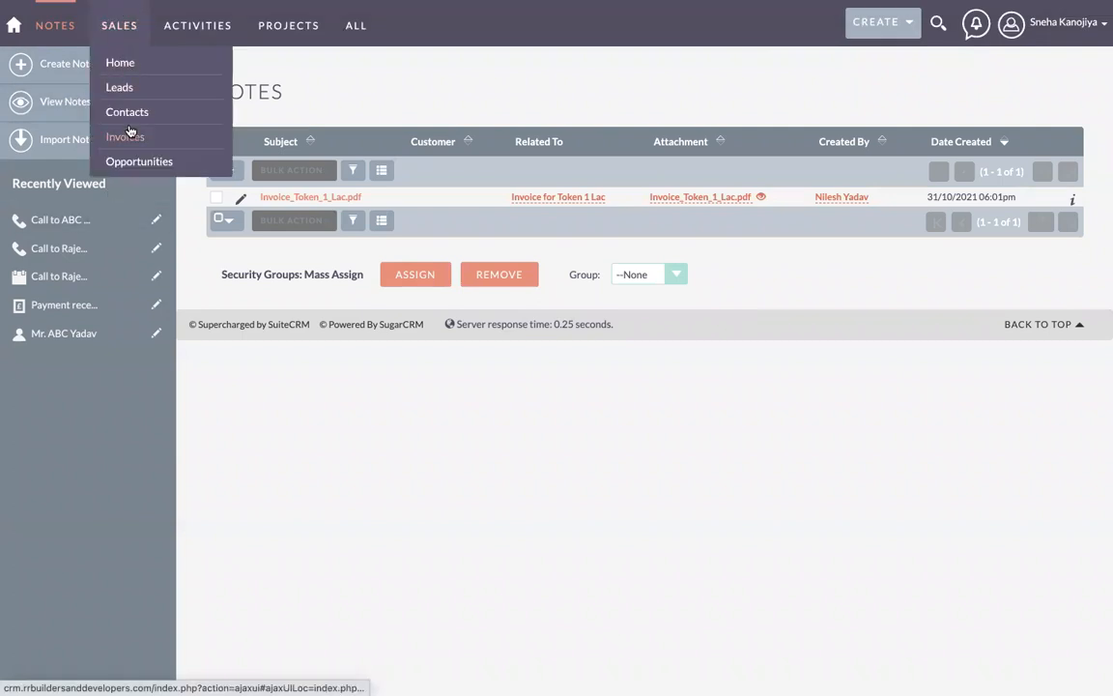
pyautogui.click(130, 89)
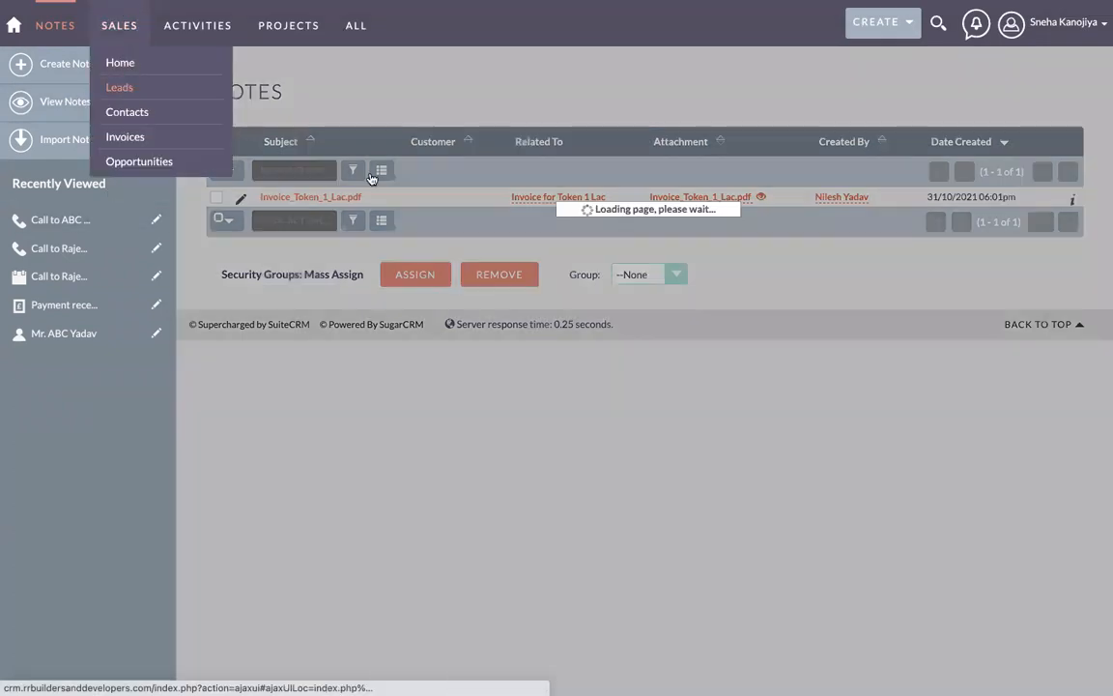
# Step: Look over the Create Lead form, then open the Import Leads upload step
pyautogui.click(89, 62)
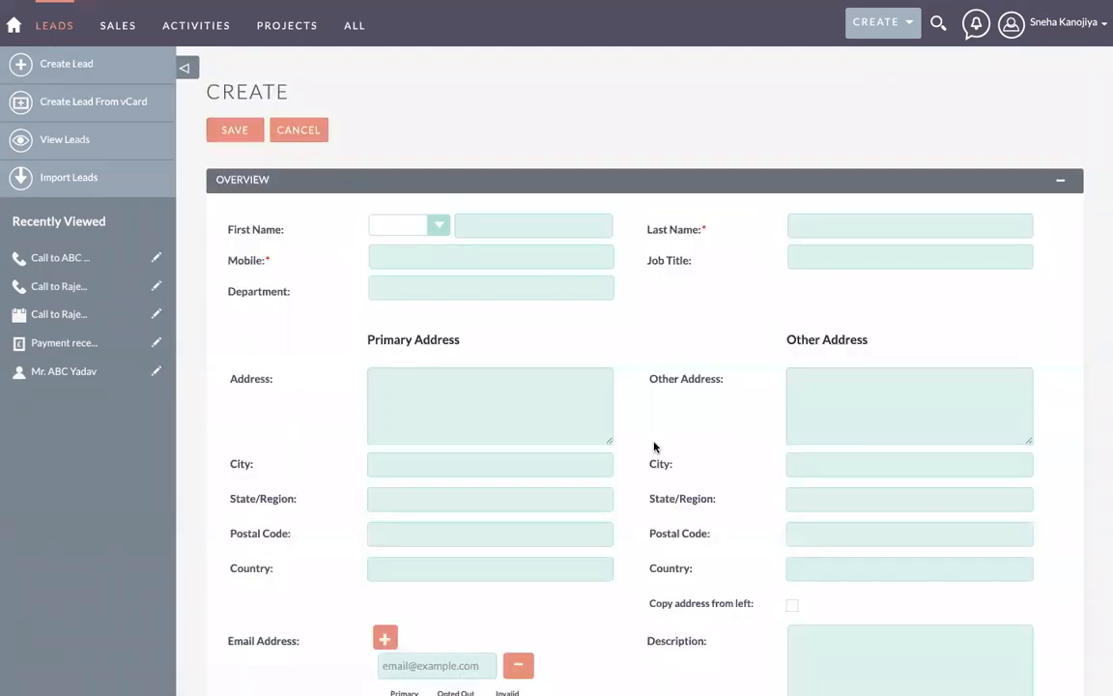
pyautogui.scroll(-2, 654, 446)
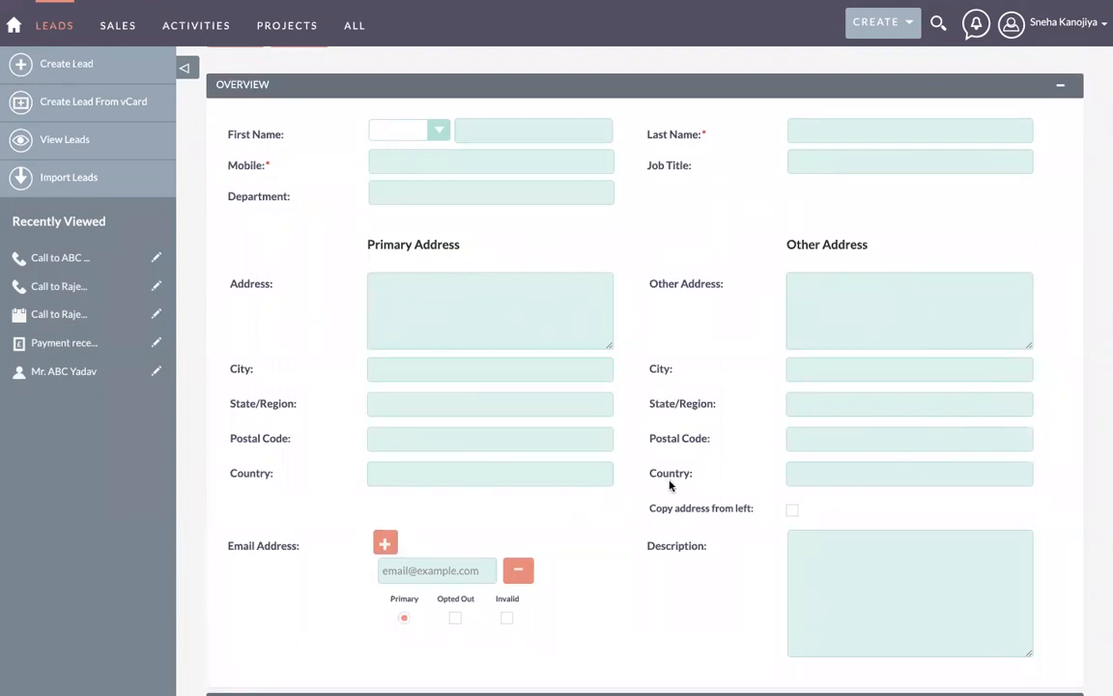
pyautogui.scroll(-5, 618, 512)
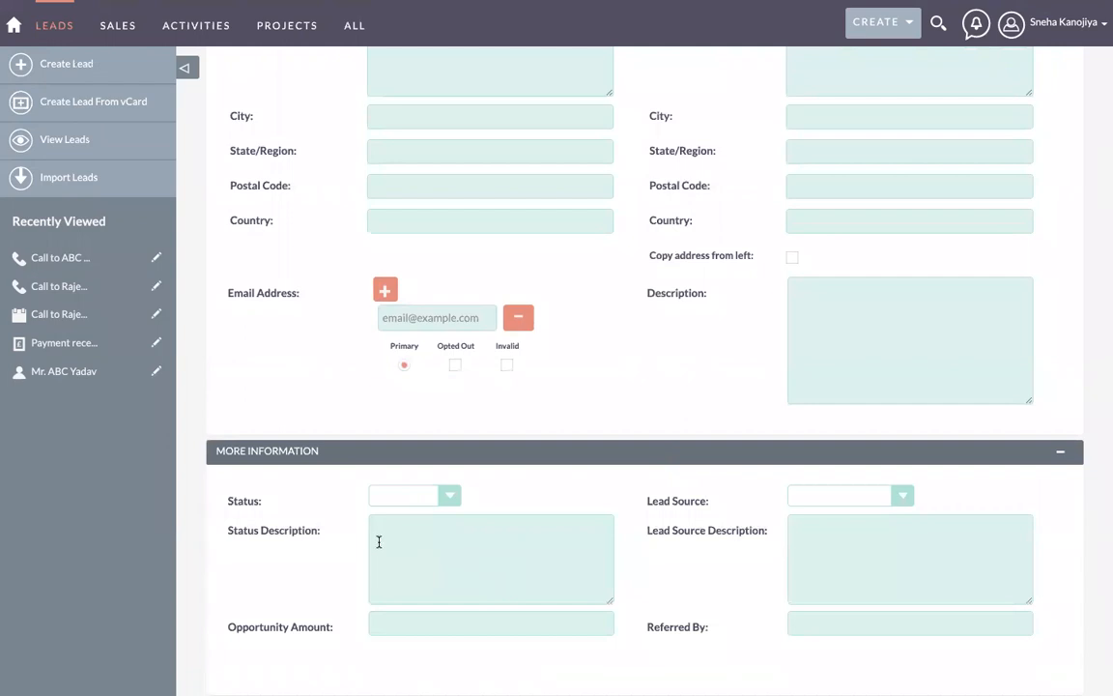
pyautogui.scroll(6, 379, 542)
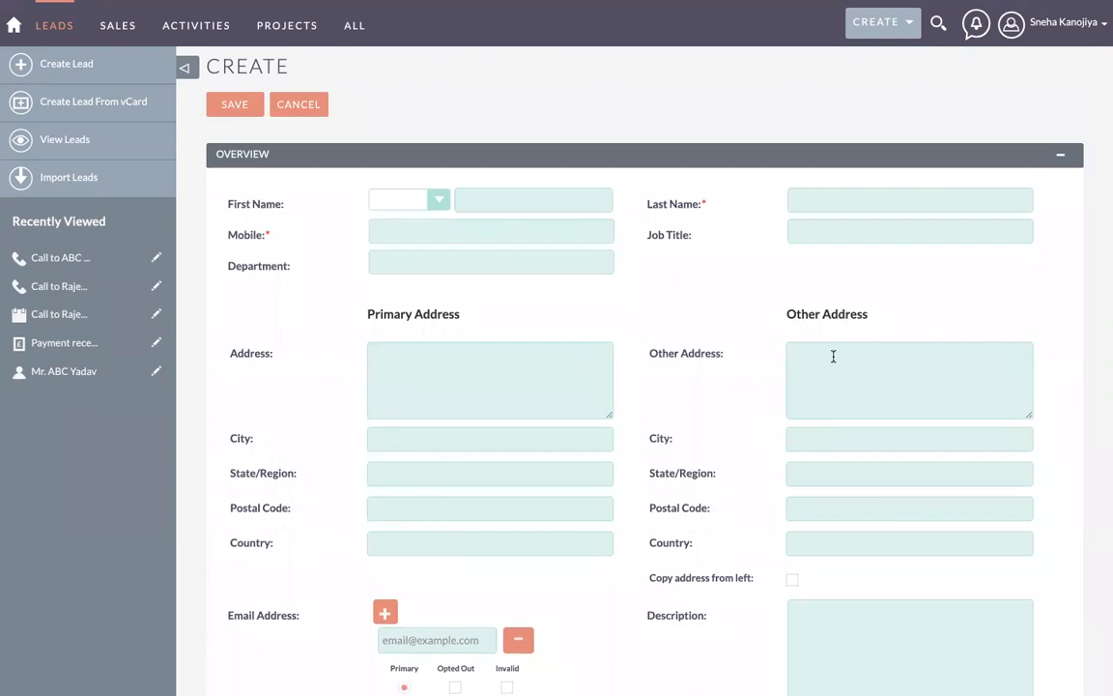
pyautogui.scroll(-6, 617, 579)
pyautogui.scroll(6, 592, 291)
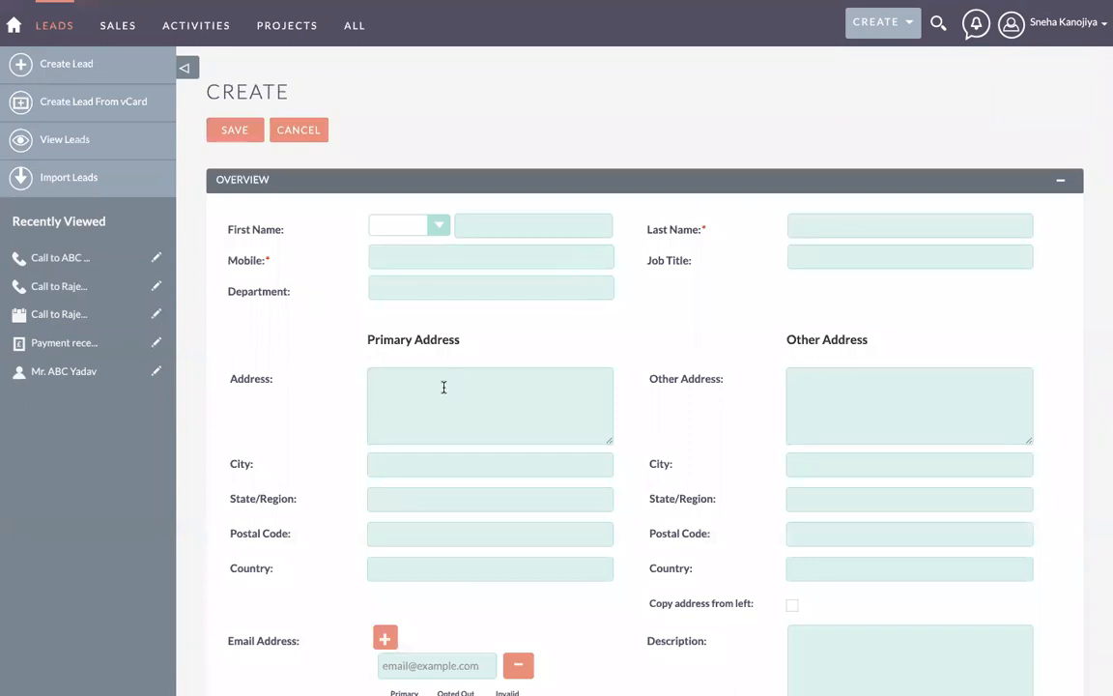
pyautogui.scroll(-8, 443, 388)
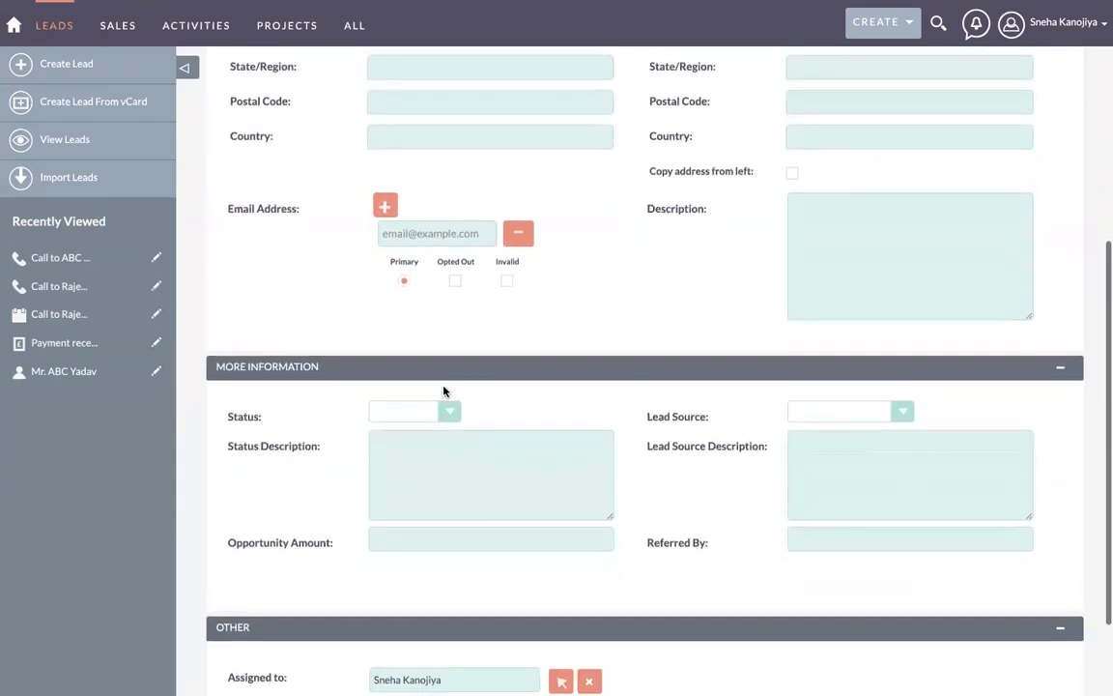
pyautogui.scroll(10, 443, 388)
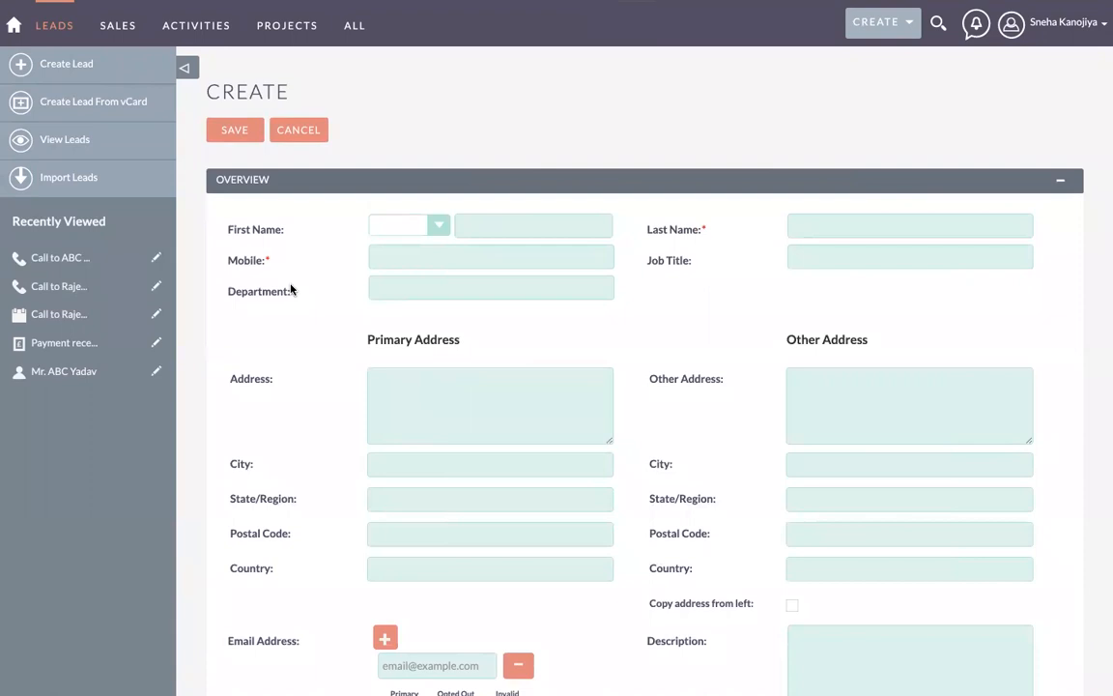
pyautogui.click(79, 182)
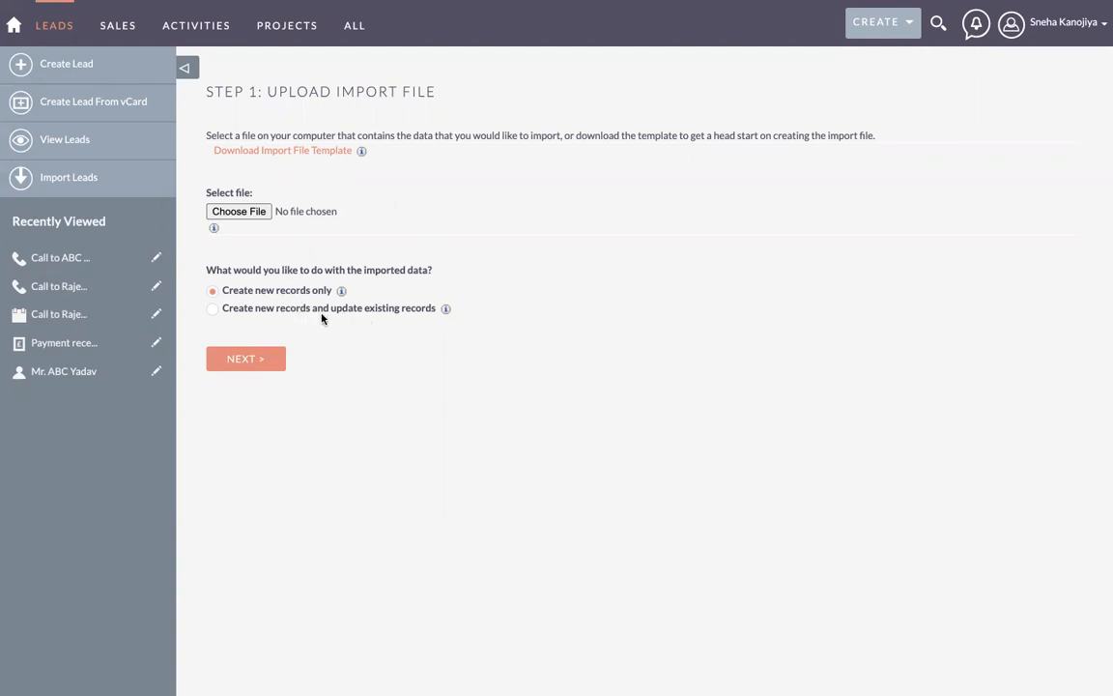
pyautogui.click(214, 310)
pyautogui.click(446, 310)
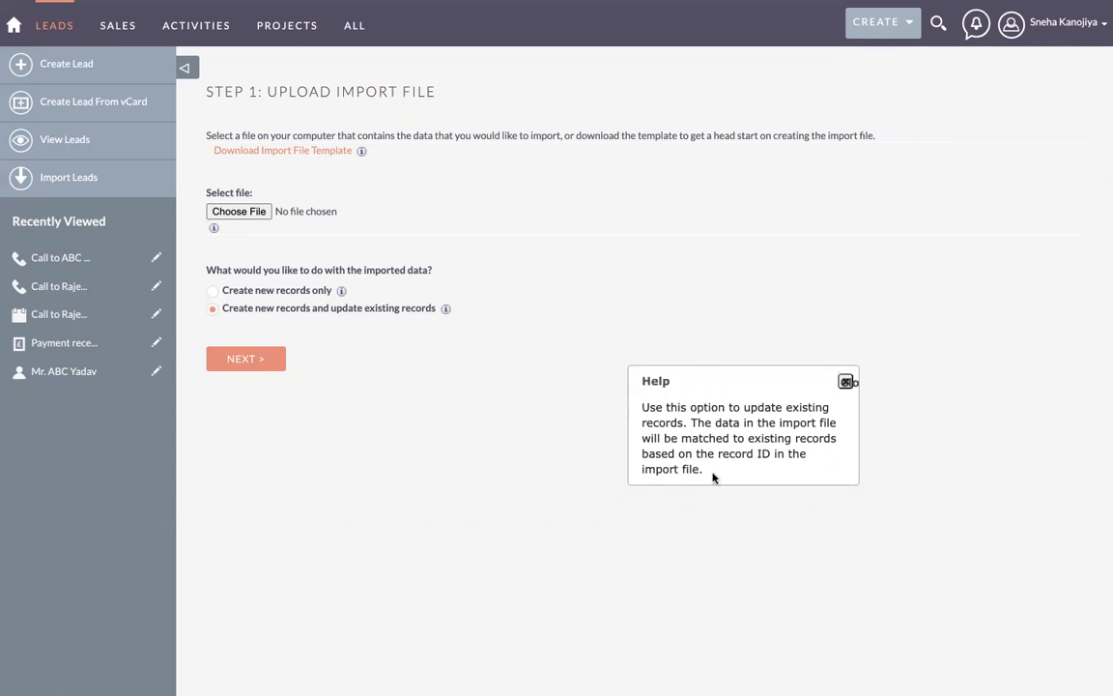
pyautogui.click(846, 382)
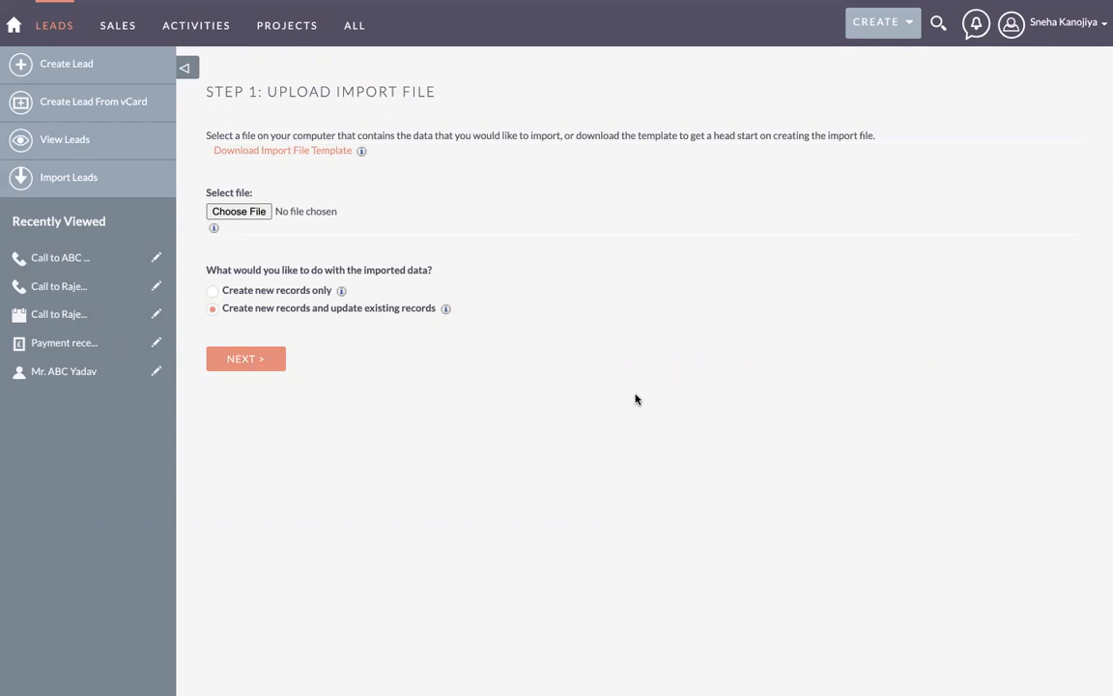
pyautogui.click(212, 291)
pyautogui.moveTo(51, 29)
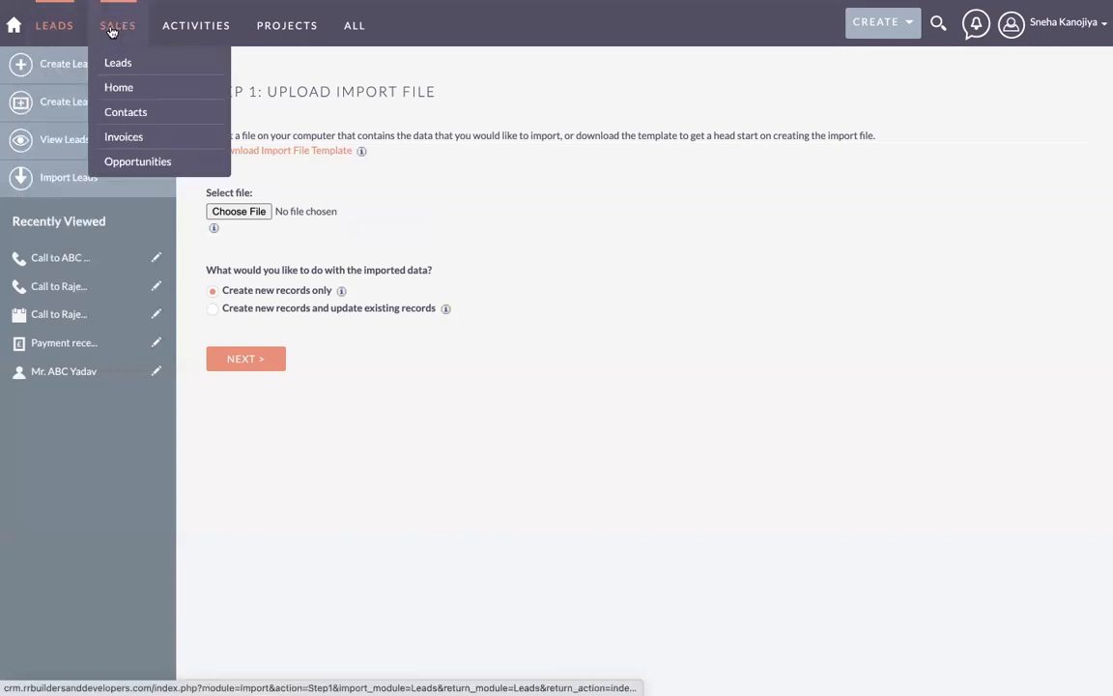
# Step: Return to the dashboard and review the two planned calls, one meeting and activity stream
pyautogui.click(13, 31)
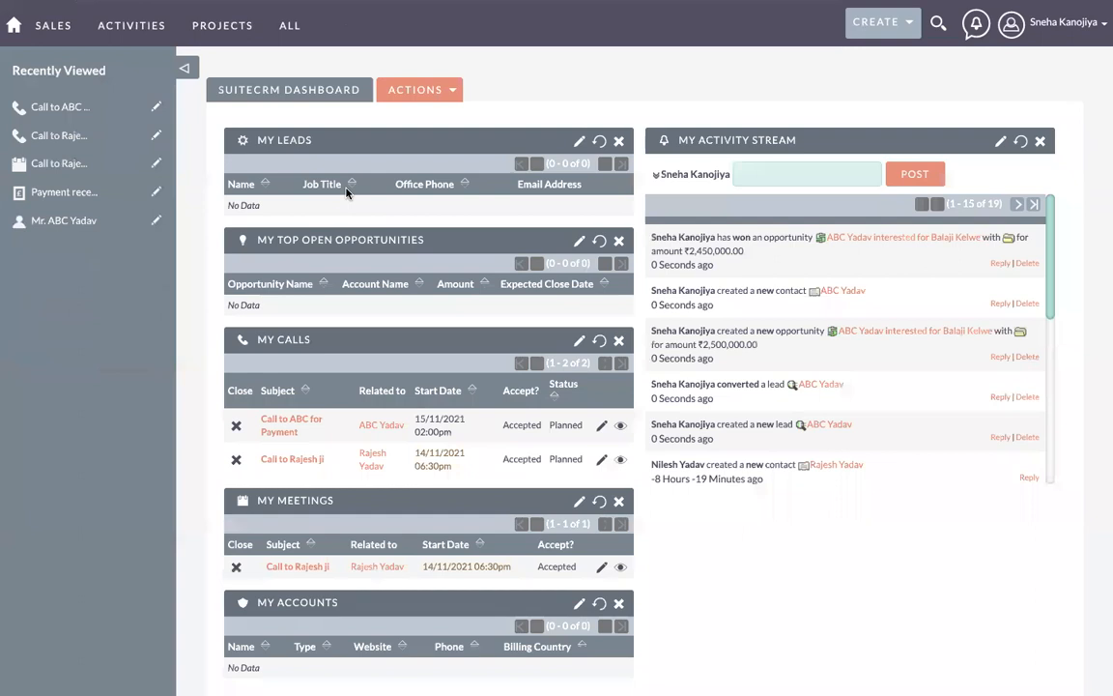
pyautogui.scroll(-1, 428, 380)
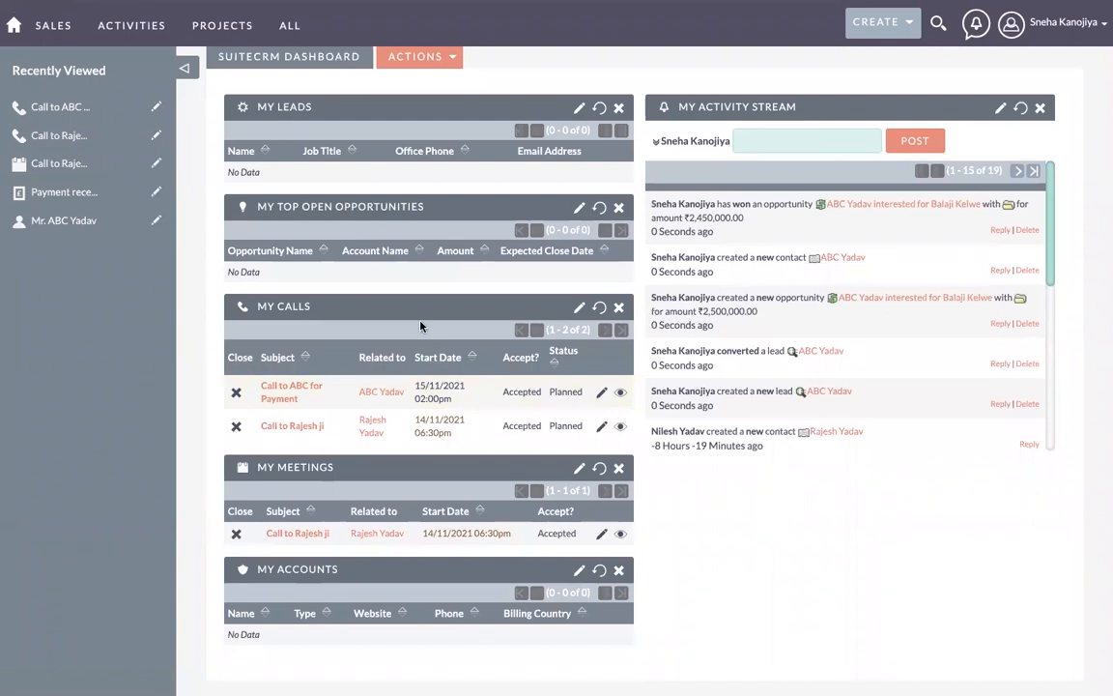
pyautogui.scroll(1, 420, 327)
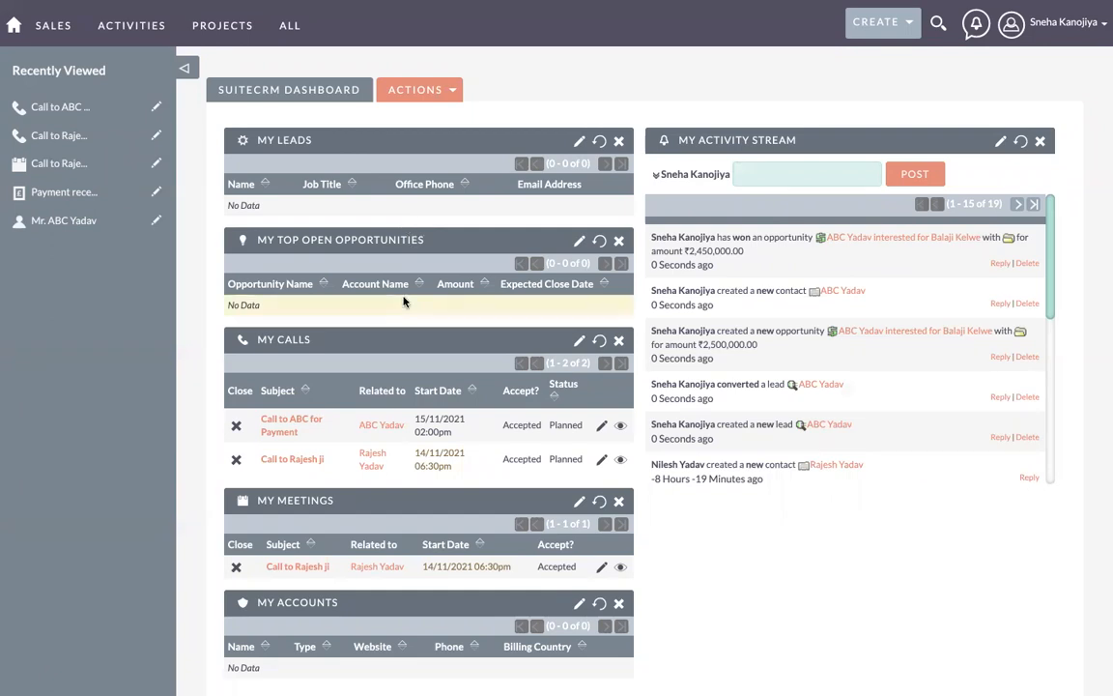
pyautogui.scroll(-1, 404, 299)
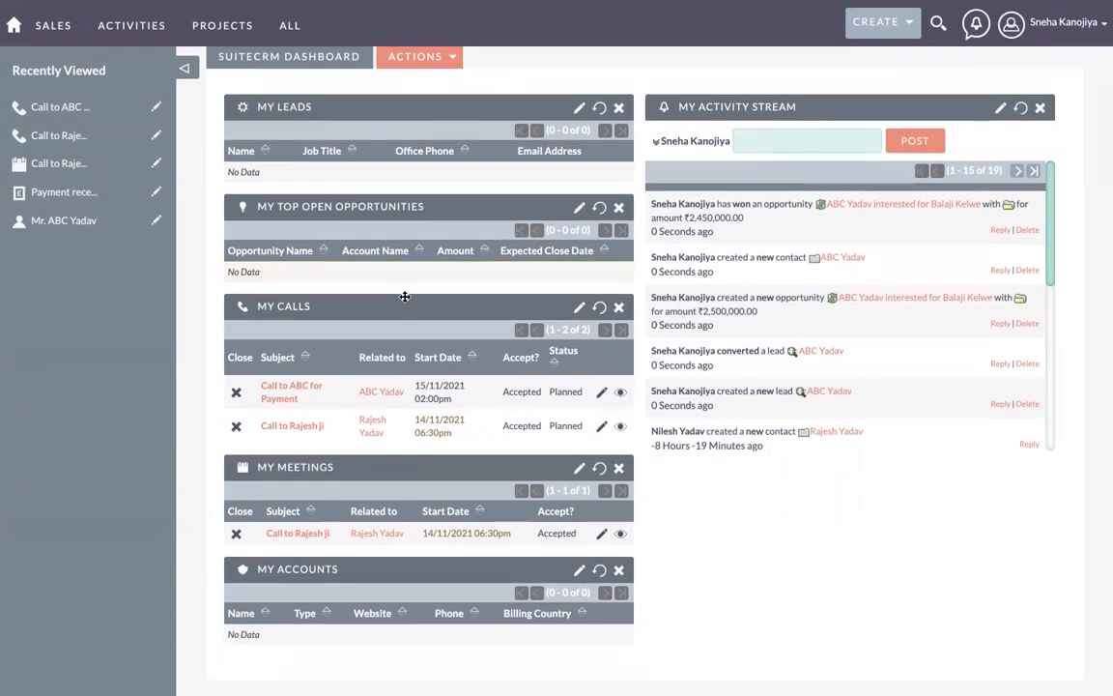
pyautogui.scroll(1, 404, 300)
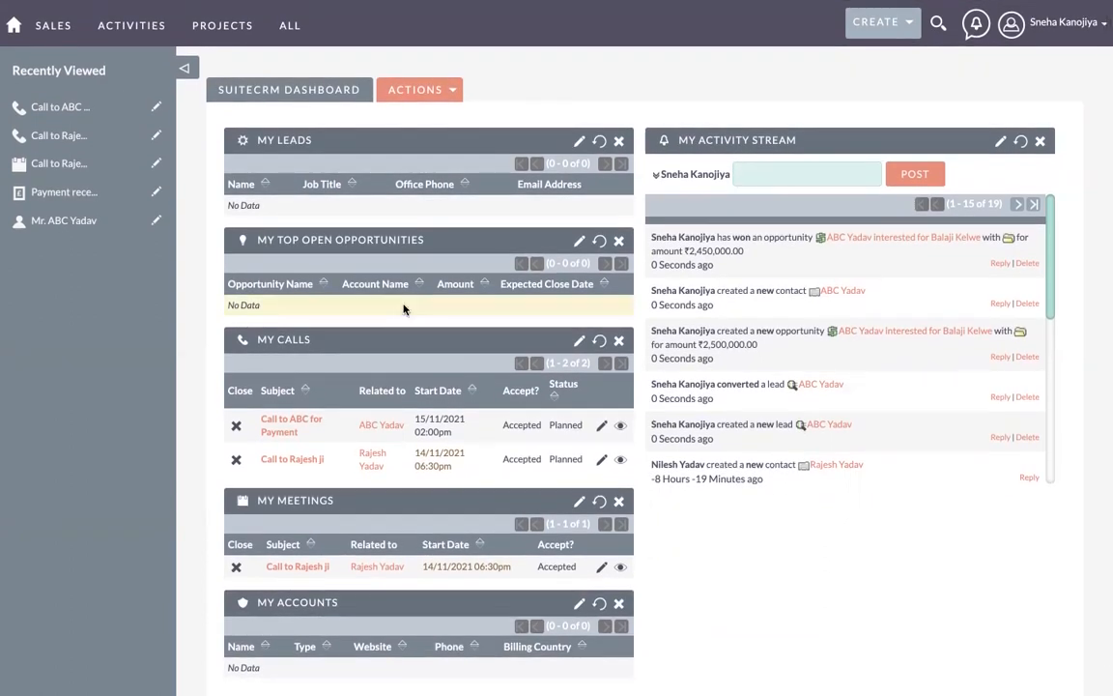